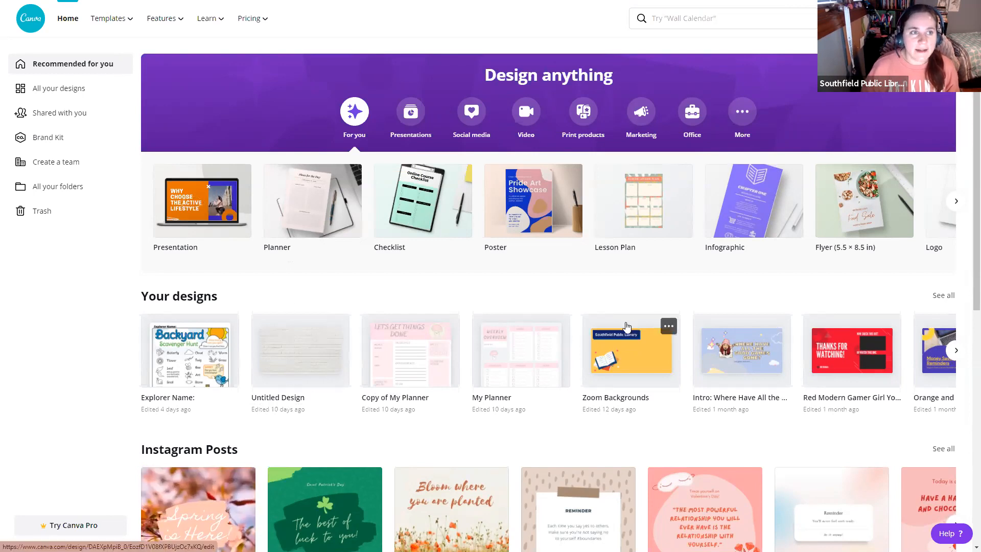
{"action": "left_click", "coordinate": [670, 19]}
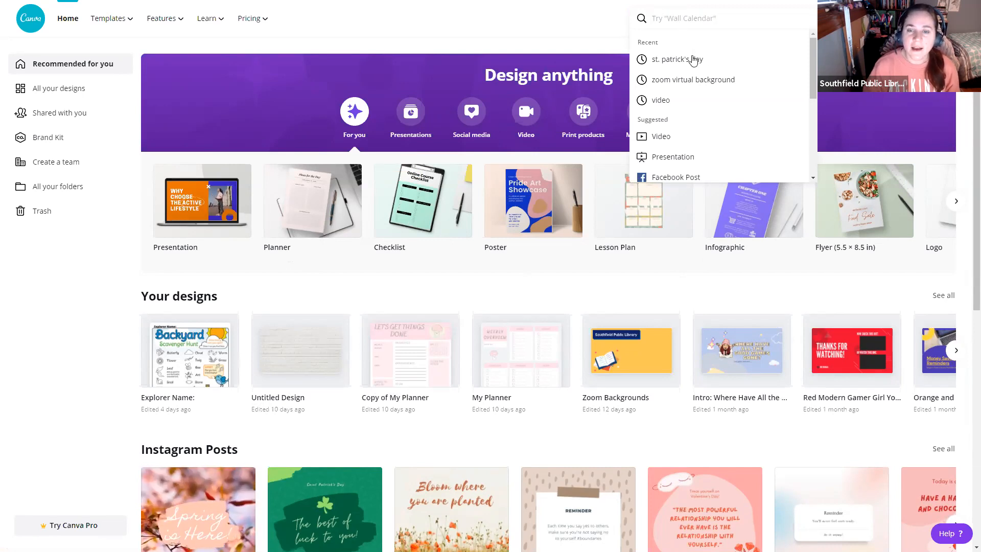
{"action": "scroll", "coordinate": [816, 104], "scroll_direction": "down", "scroll_amount": 3}
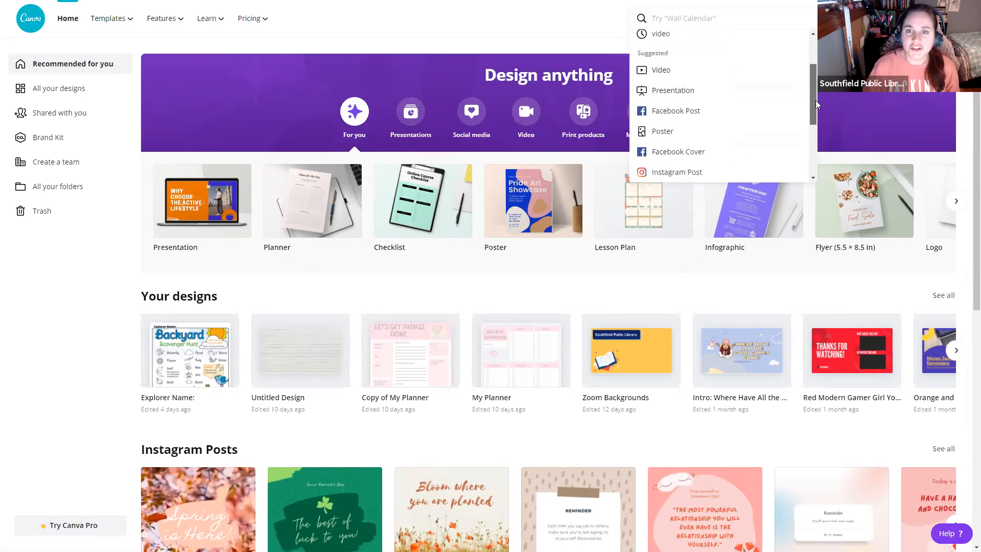
{"action": "scroll", "coordinate": [816, 148], "scroll_direction": "down", "scroll_amount": 3}
{"action": "left_click_drag", "start_coordinate": [815, 145], "coordinate": [815, 80]}
- Create a new Planner design and apply the orange and yellow Weekly Schedule template from the recently used templates
{"action": "left_click", "coordinate": [282, 236]}
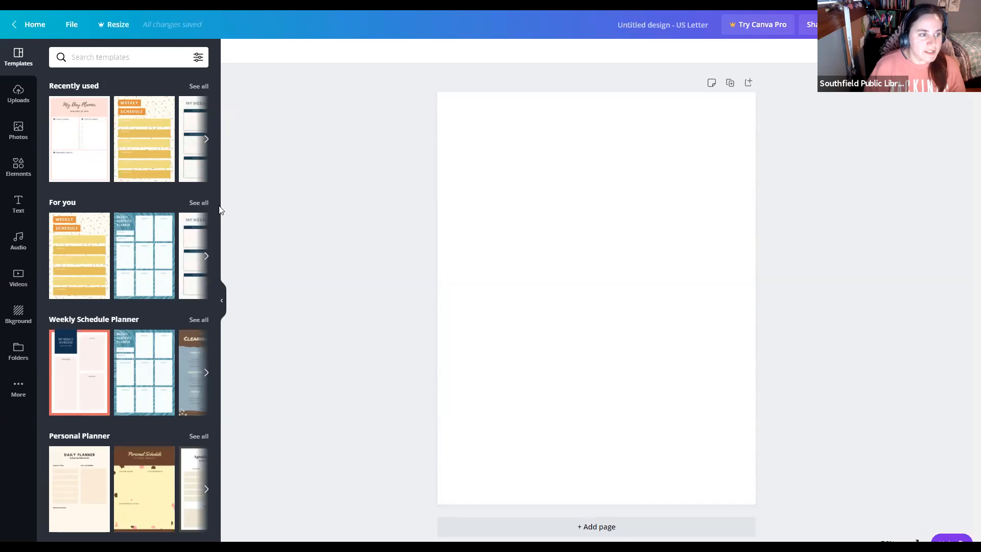
{"action": "left_click", "coordinate": [147, 143]}
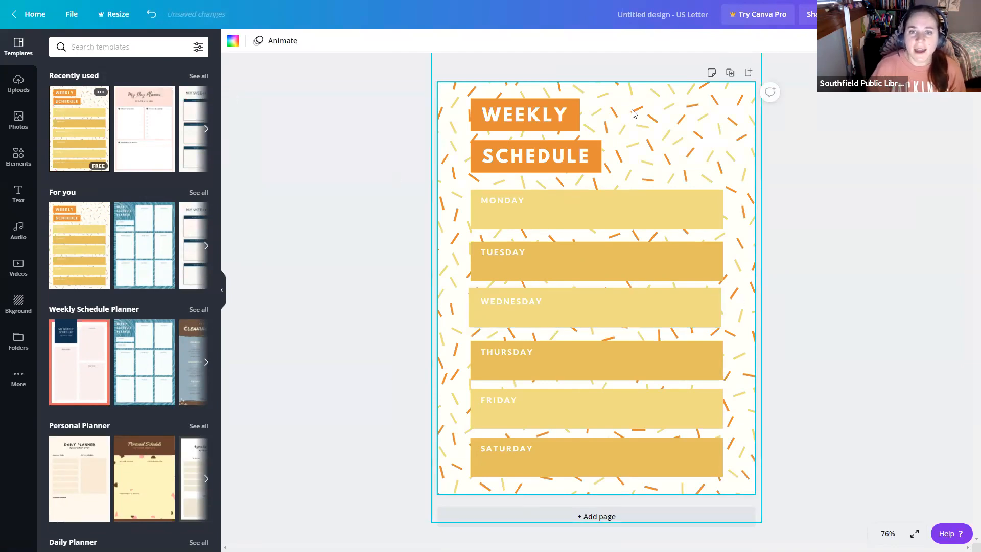
- Search the fonts for "Baker" and change both the WEEKLY and SCHEDULE headings to Bakerie Bold
{"action": "left_click", "coordinate": [529, 116]}
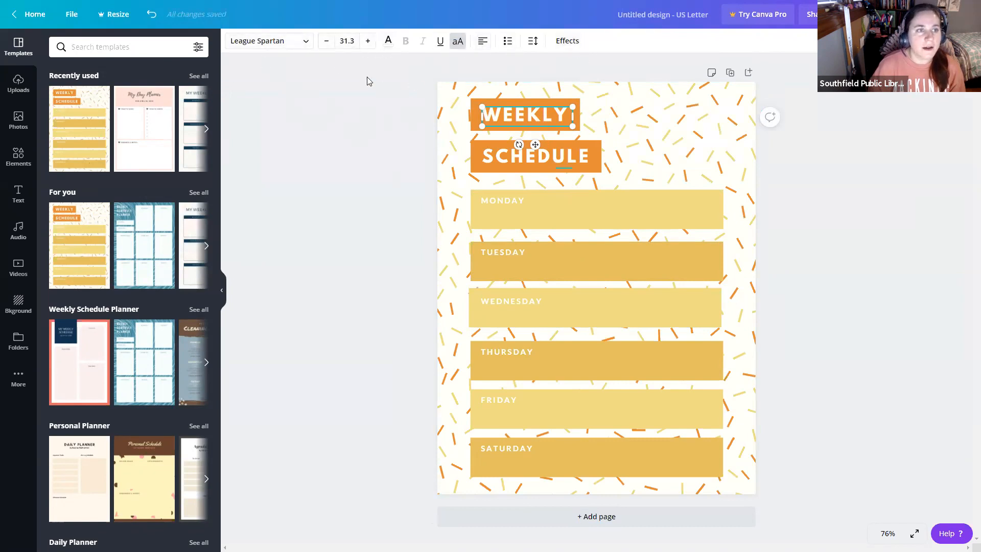
{"action": "left_click", "coordinate": [306, 42]}
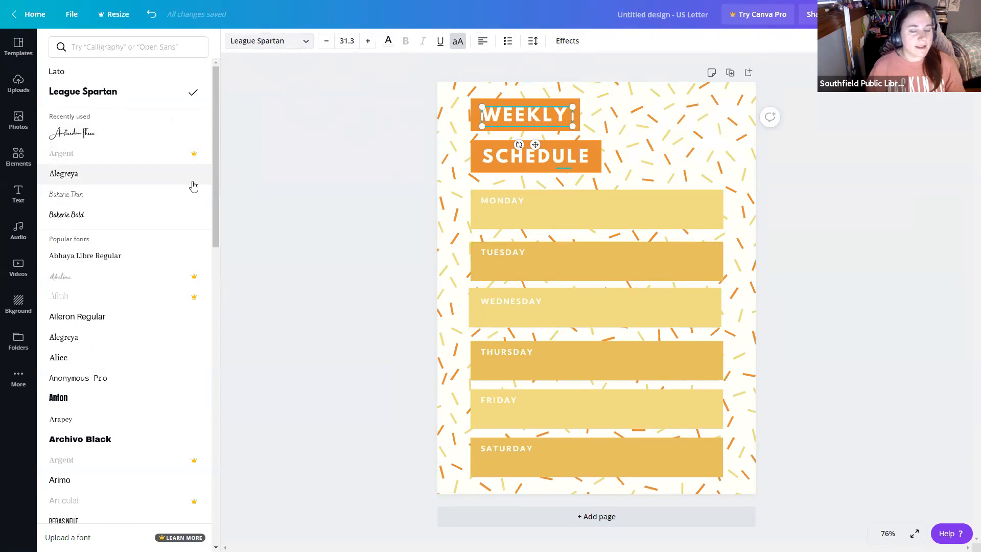
{"action": "left_click", "coordinate": [200, 157]}
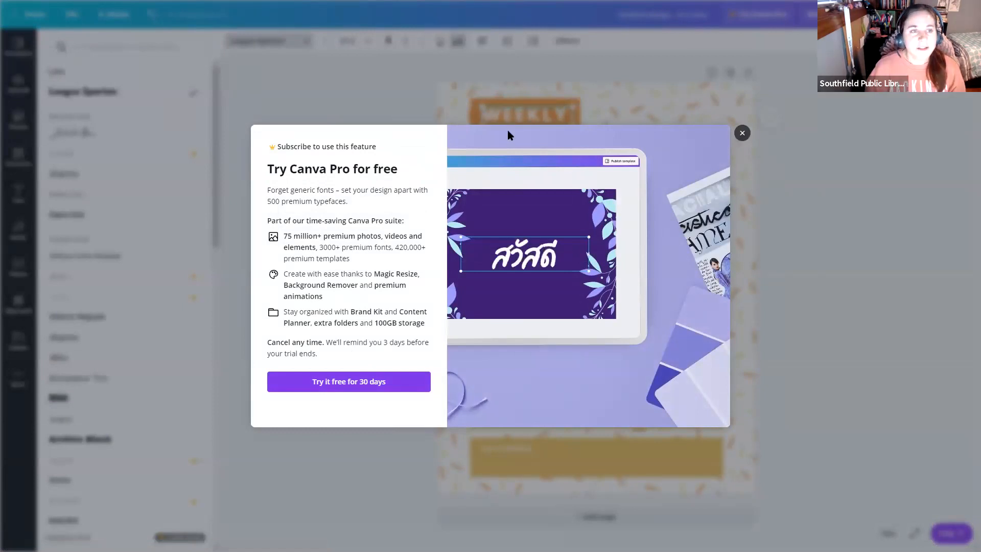
{"action": "left_click", "coordinate": [639, 102]}
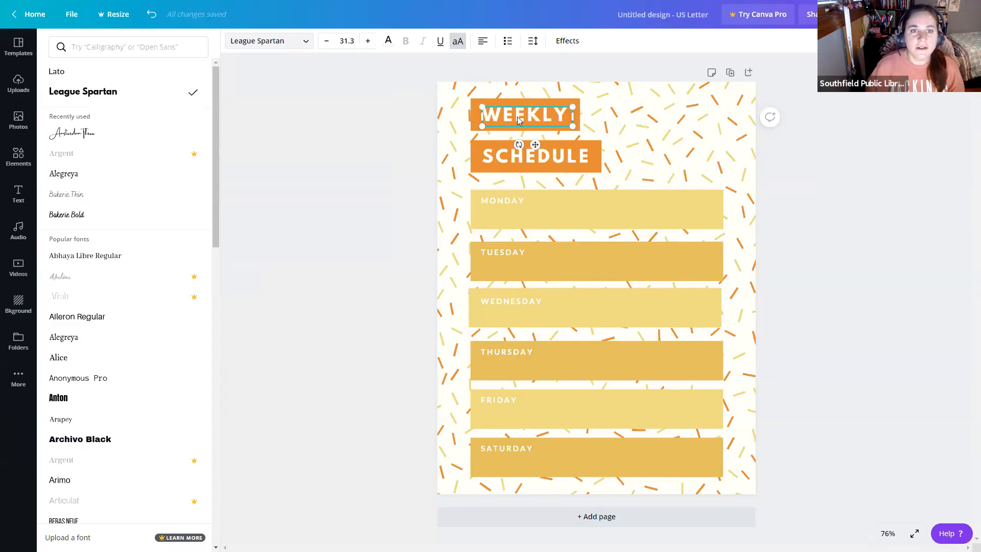
{"action": "left_click", "coordinate": [150, 52]}
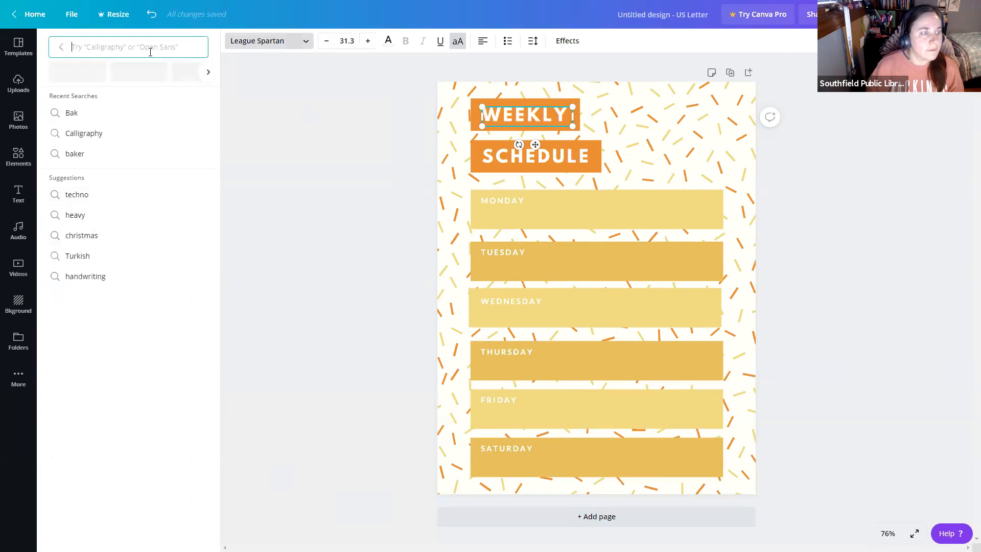
{"action": "type", "text": "Baker"}
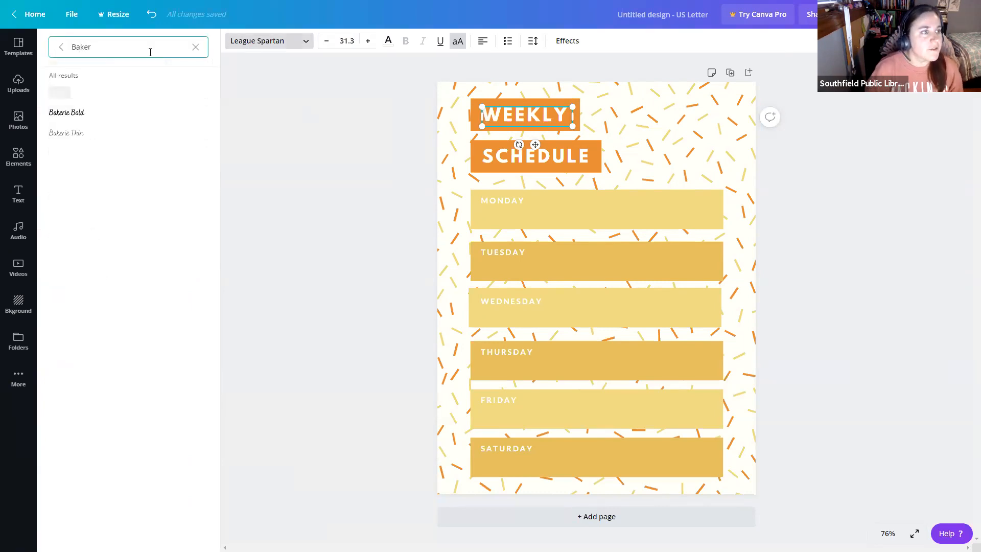
{"action": "left_click", "coordinate": [78, 114]}
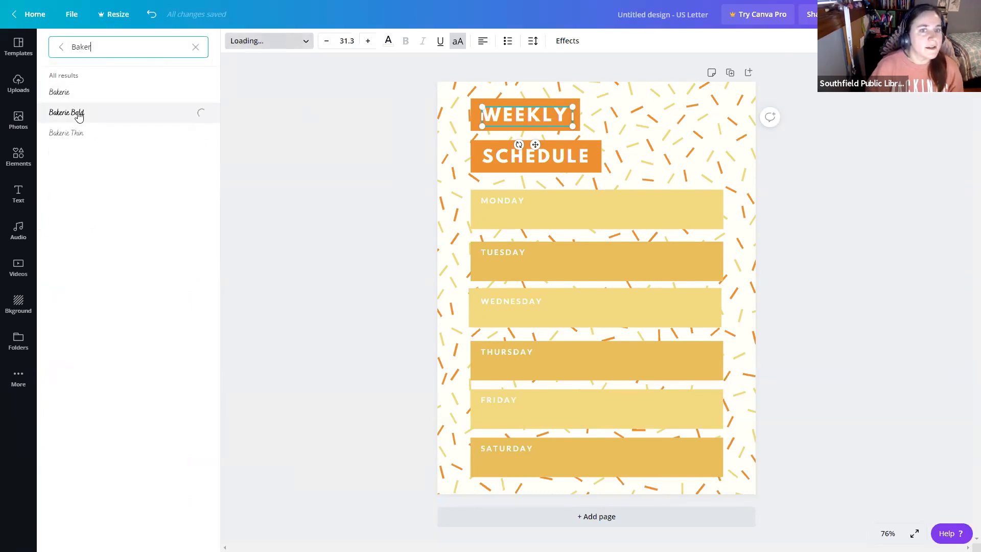
{"action": "left_click", "coordinate": [498, 159]}
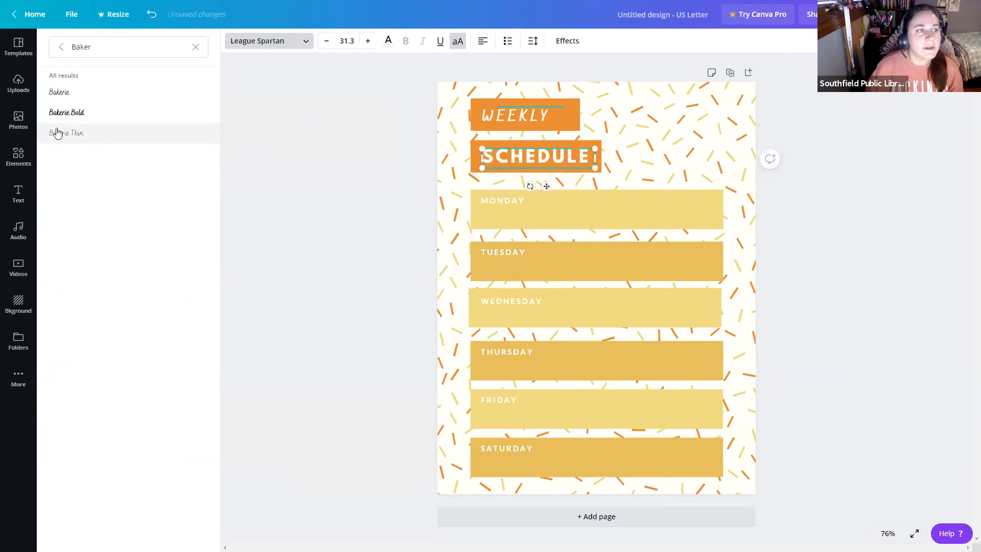
{"action": "left_click", "coordinate": [67, 112]}
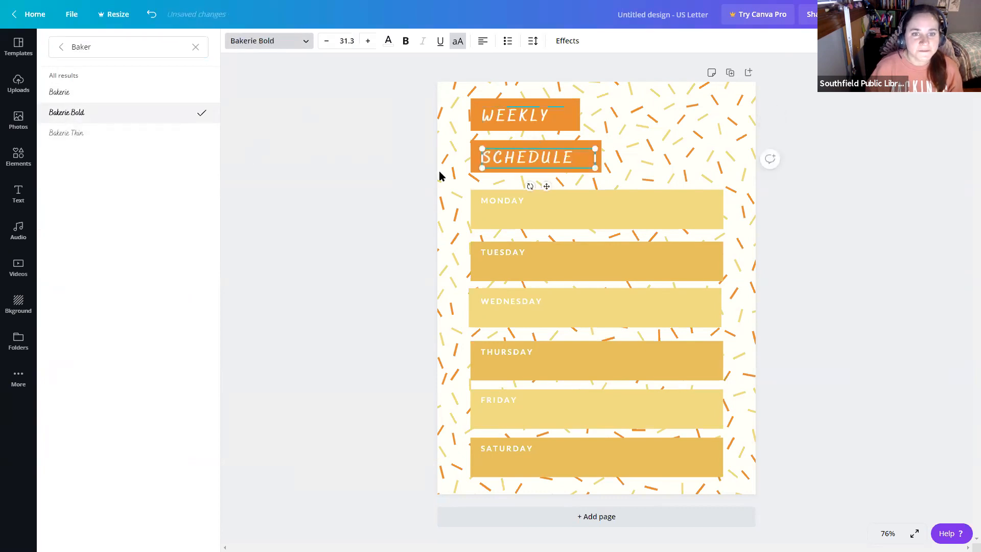
{"action": "left_click", "coordinate": [577, 125]}
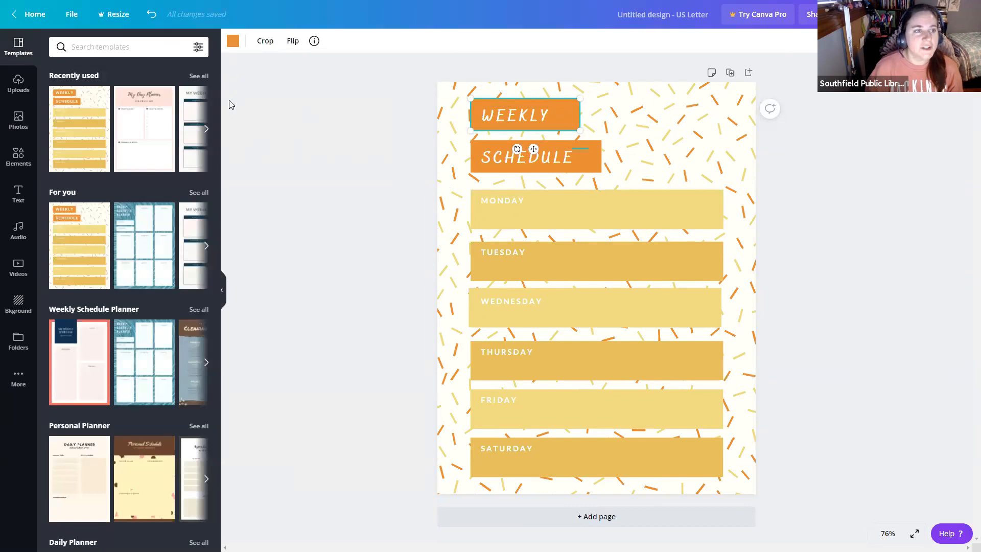
{"action": "left_click", "coordinate": [231, 45]}
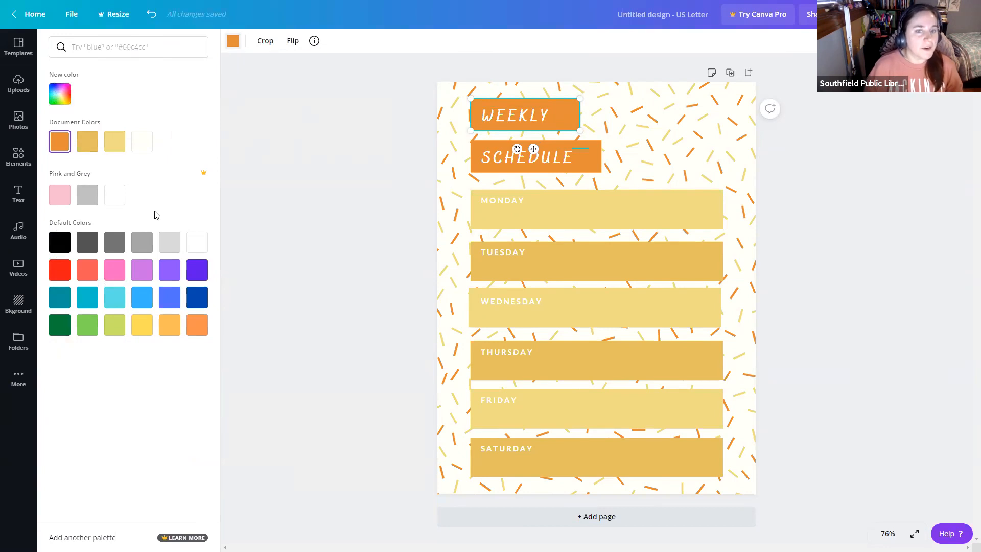
{"action": "left_click", "coordinate": [131, 43]}
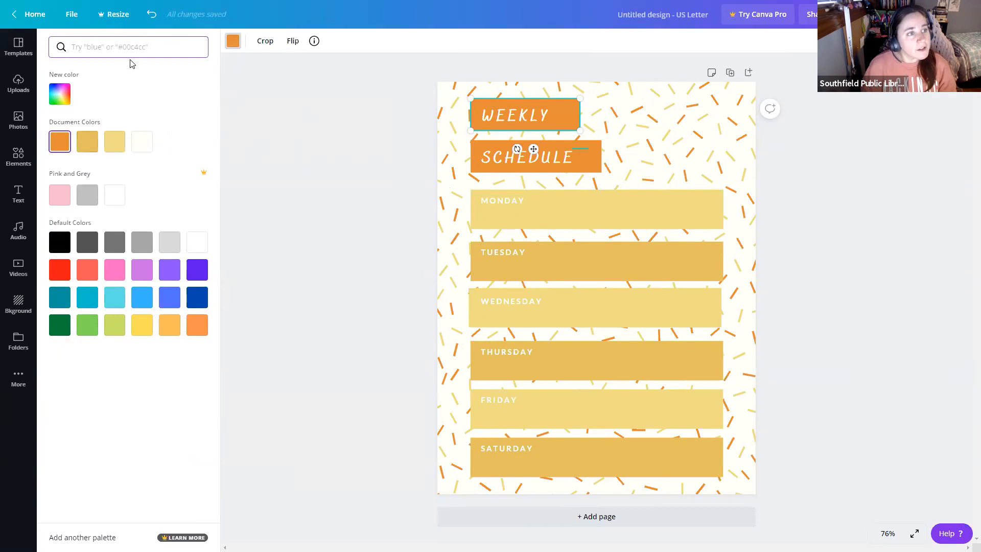
{"action": "left_click", "coordinate": [60, 94]}
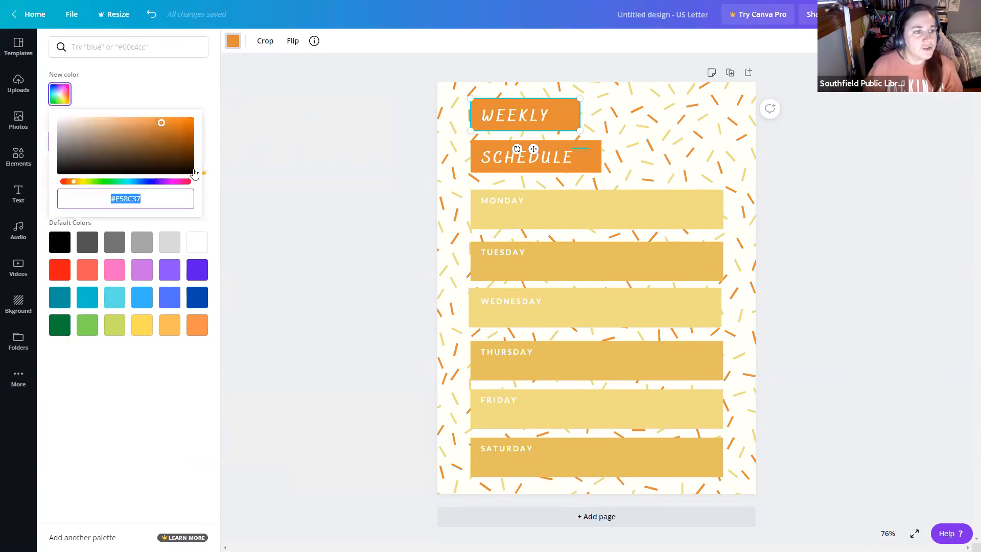
{"action": "left_click", "coordinate": [132, 90]}
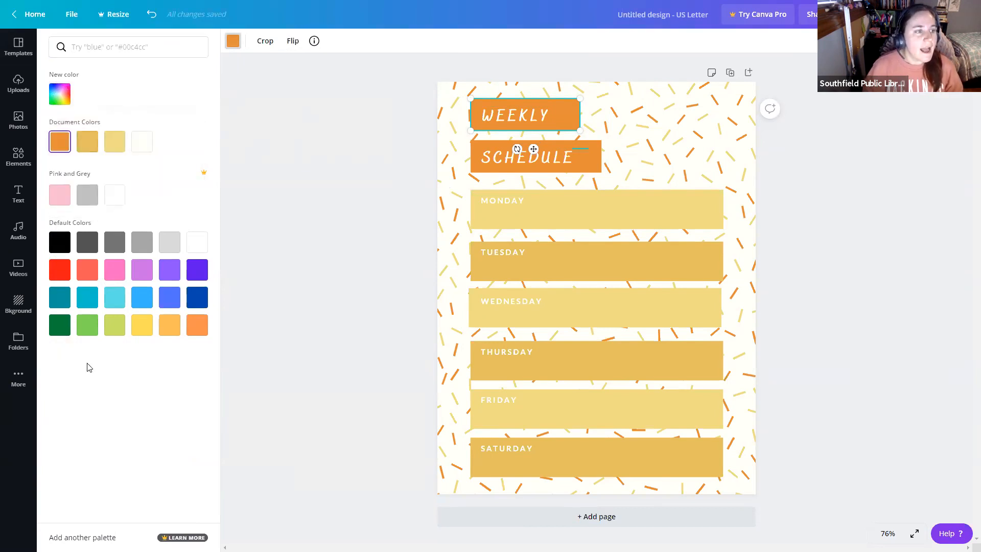
{"action": "left_click", "coordinate": [21, 164]}
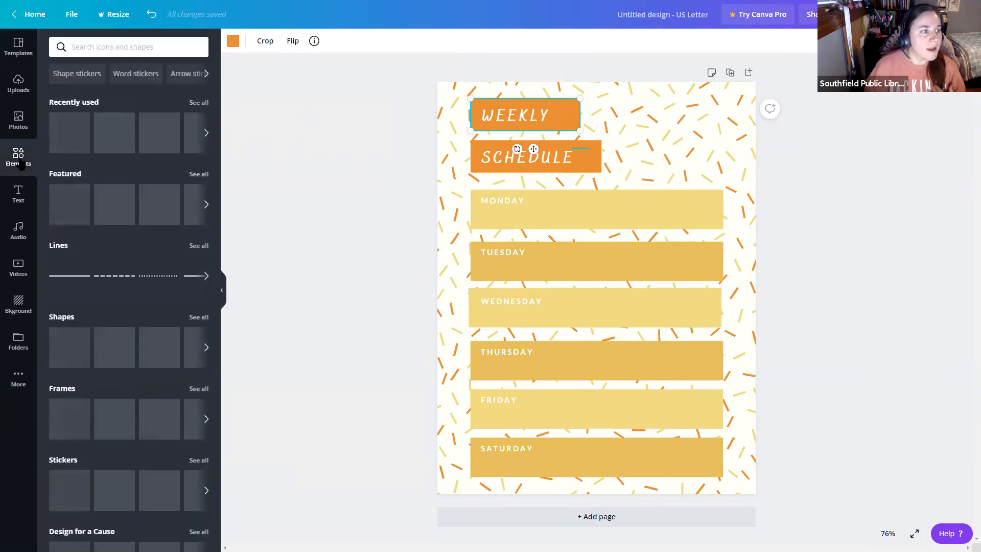
{"action": "left_click", "coordinate": [17, 123]}
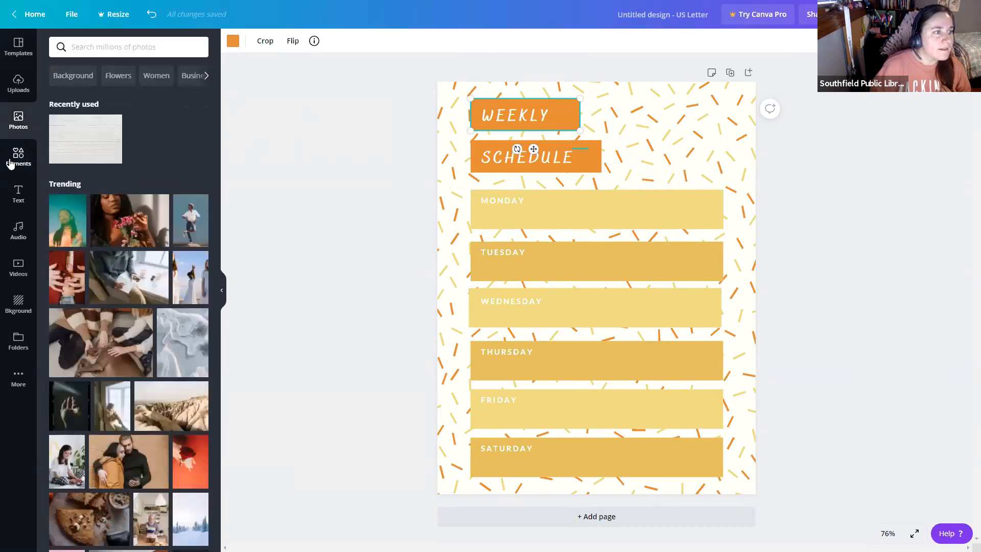
- Insert the uploaded cartoon of a girl reading a book, shrink it and place it beside the WEEKLY and SCHEDULE headings
{"action": "left_click", "coordinate": [11, 97]}
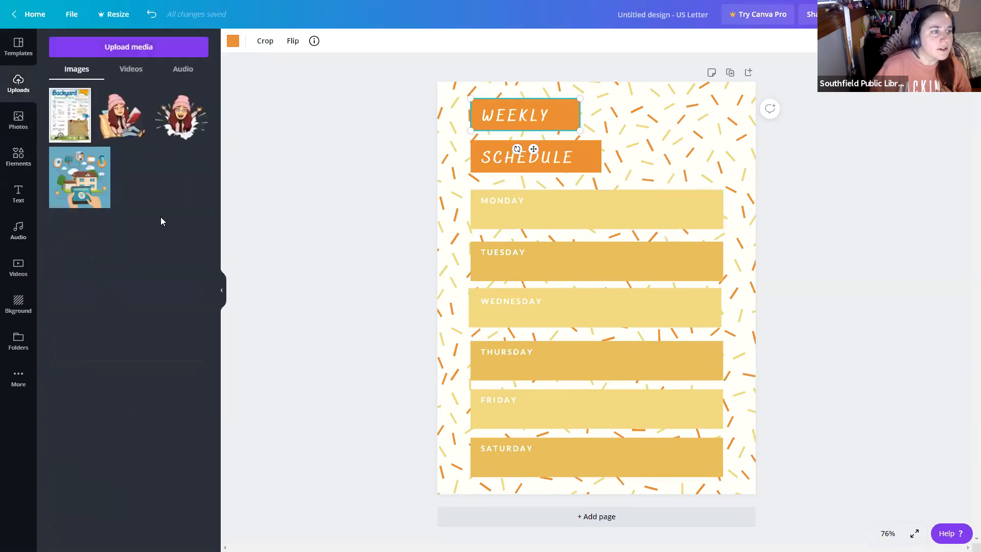
{"action": "left_click", "coordinate": [123, 117]}
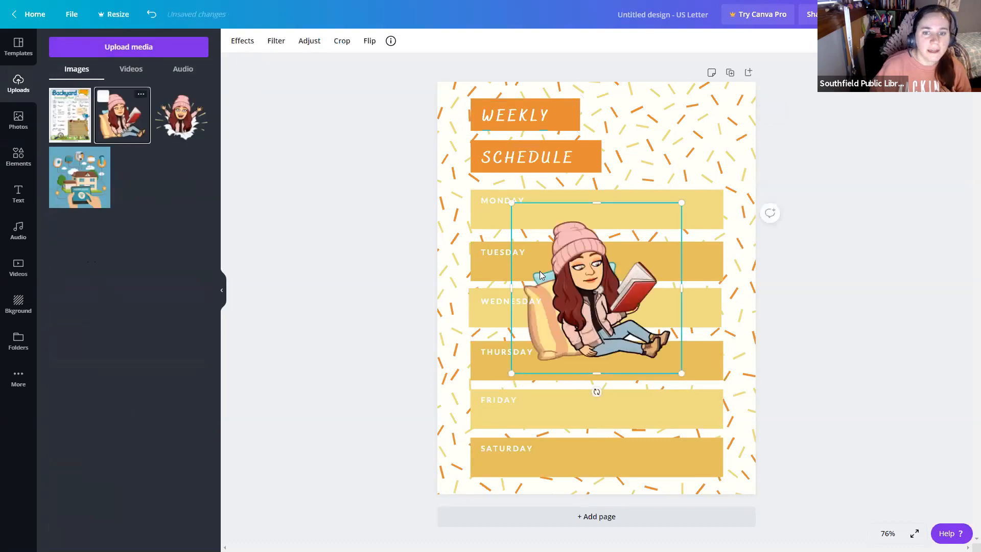
{"action": "left_click_drag", "start_coordinate": [572, 300], "coordinate": [653, 165]}
{"action": "left_click_drag", "start_coordinate": [586, 241], "coordinate": [657, 149]}
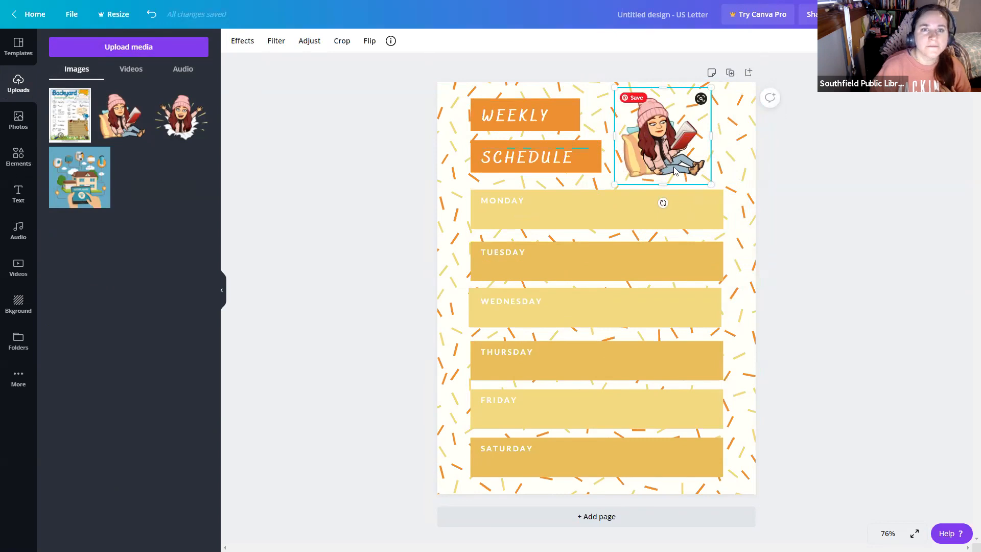
{"action": "left_click", "coordinate": [342, 41]}
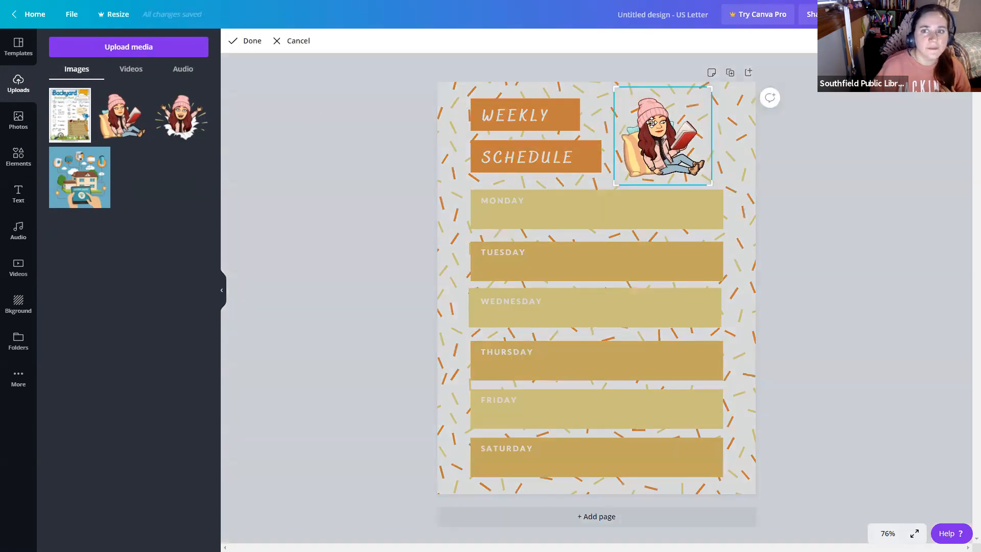
{"action": "left_click", "coordinate": [301, 149]}
{"action": "left_click", "coordinate": [300, 150]}
- Nudge the reading-girl cartoon slightly toward the page's upper-right corner
{"action": "mouse_move", "coordinate": [666, 133]}
{"action": "left_mouse_down"}
{"action": "mouse_move", "coordinate": [678, 133]}
{"action": "mouse_move", "coordinate": [669, 131]}
{"action": "left_mouse_up"}
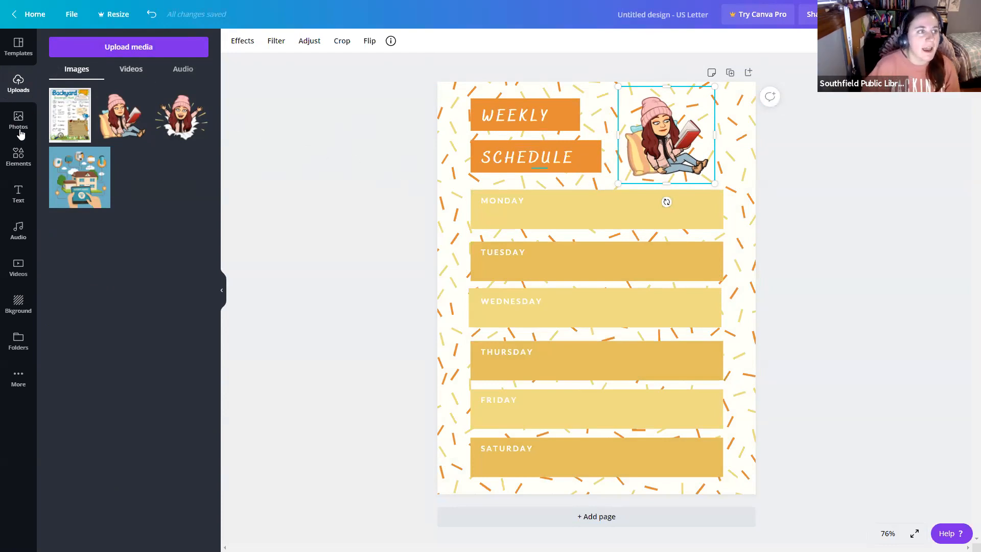
{"action": "left_click", "coordinate": [18, 157]}
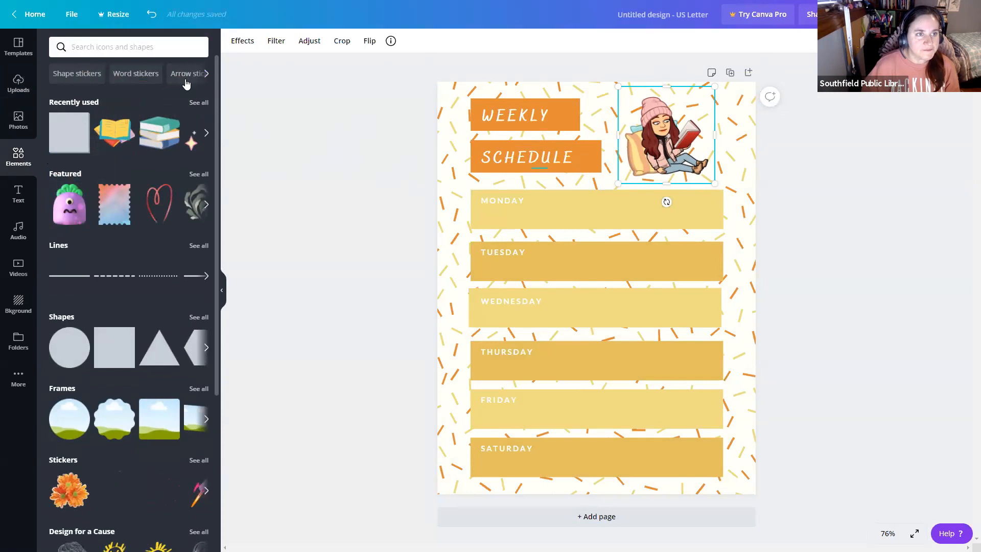
{"action": "left_click", "coordinate": [394, 168]}
{"action": "left_click", "coordinate": [530, 118]}
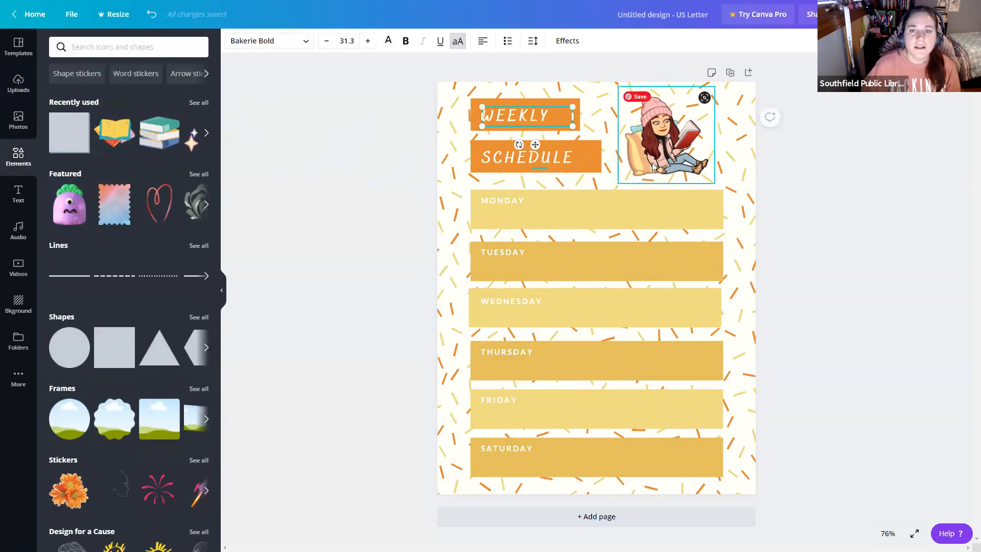
- Recolor the confetti pattern with the cartoon's photo colors: the two oranges to peach and grey-blue, the second yellow to peach
{"action": "left_click", "coordinate": [558, 99]}
{"action": "left_click", "coordinate": [233, 41]}
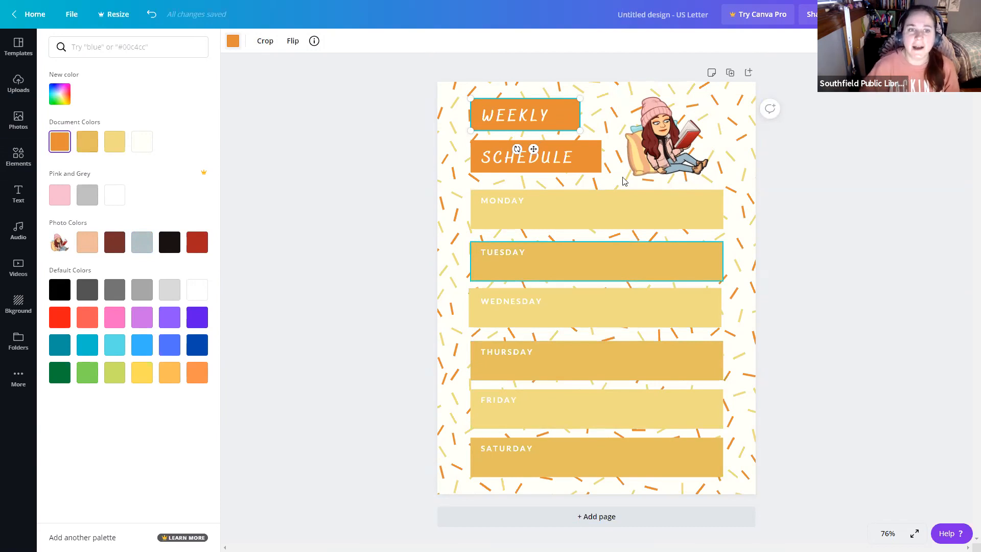
{"action": "left_click", "coordinate": [450, 127]}
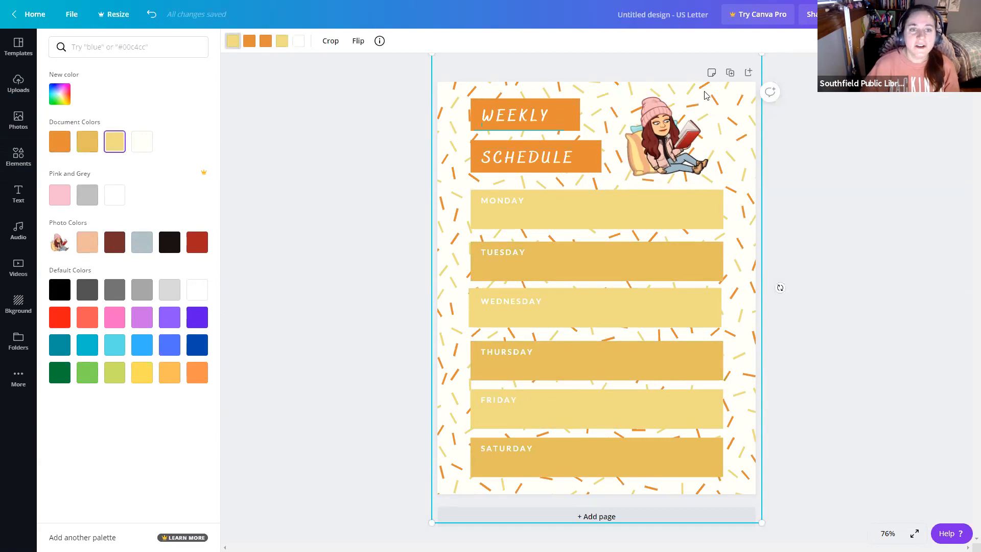
{"action": "left_click", "coordinate": [249, 41]}
{"action": "left_click", "coordinate": [80, 248]}
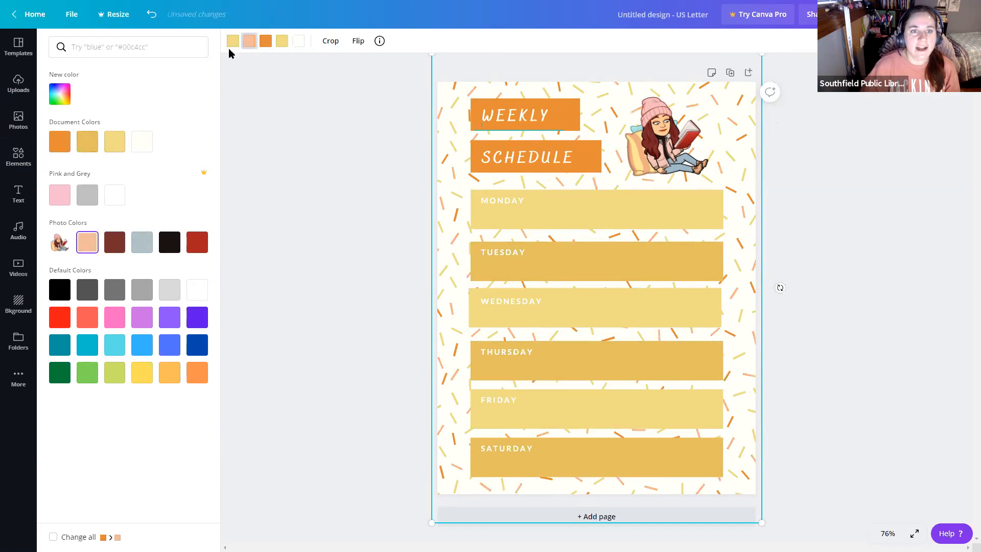
{"action": "left_click", "coordinate": [139, 244]}
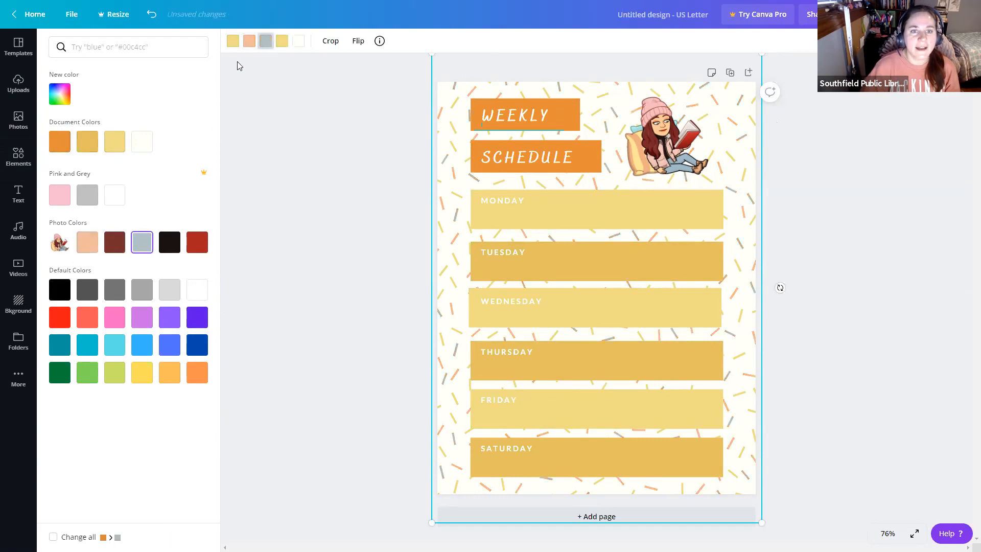
{"action": "left_click", "coordinate": [282, 41]}
{"action": "left_click", "coordinate": [87, 242]}
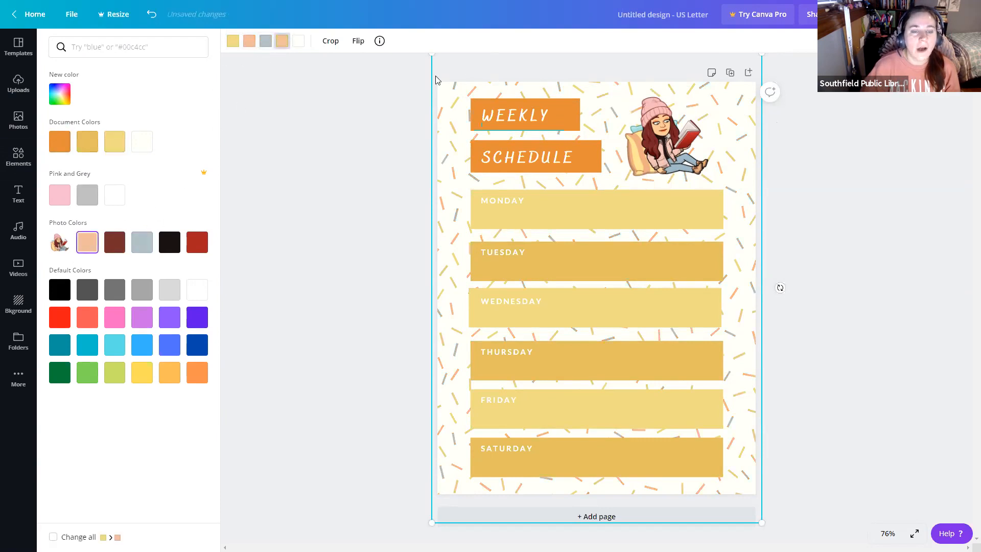
- Try the white textured page background, then apply the plain pale-peach one instead
{"action": "left_click", "coordinate": [19, 305]}
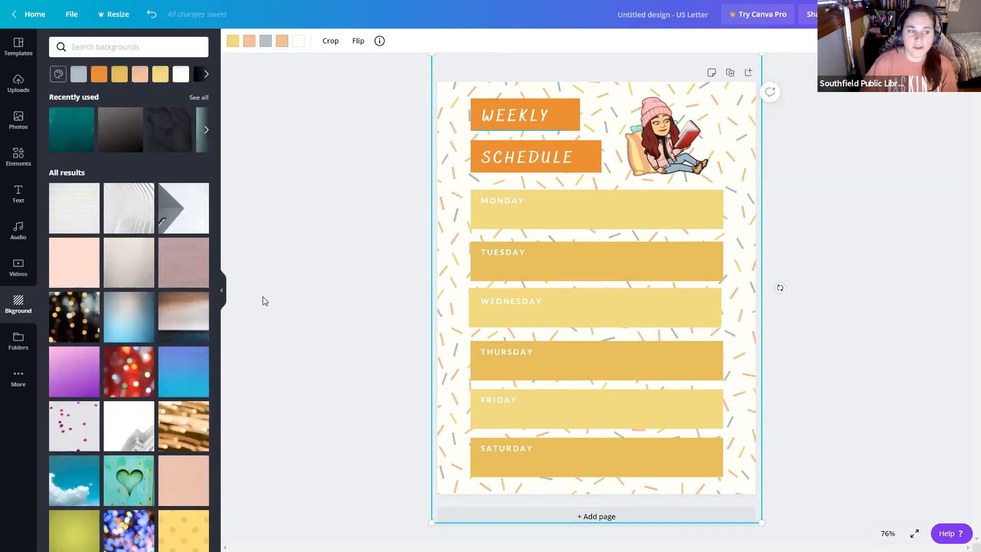
{"action": "left_click", "coordinate": [62, 226]}
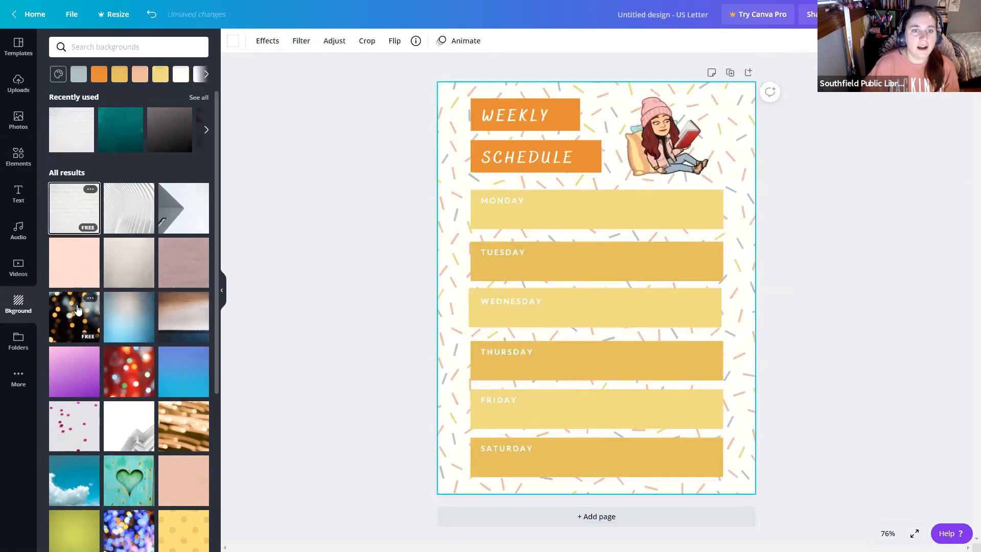
{"action": "left_click", "coordinate": [74, 273]}
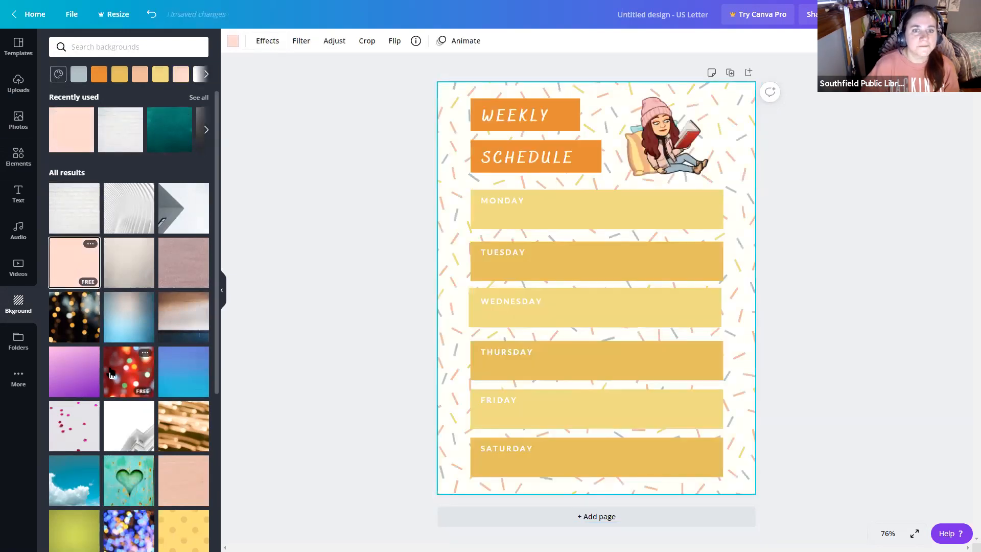
- Try golden yellow and pink on the circle-patterned page background, then recolor it dark reddish-brown from the cartoon's photo colors
{"action": "left_click_drag", "start_coordinate": [733, 174], "coordinate": [421, 179]}
{"action": "left_click", "coordinate": [421, 179]}
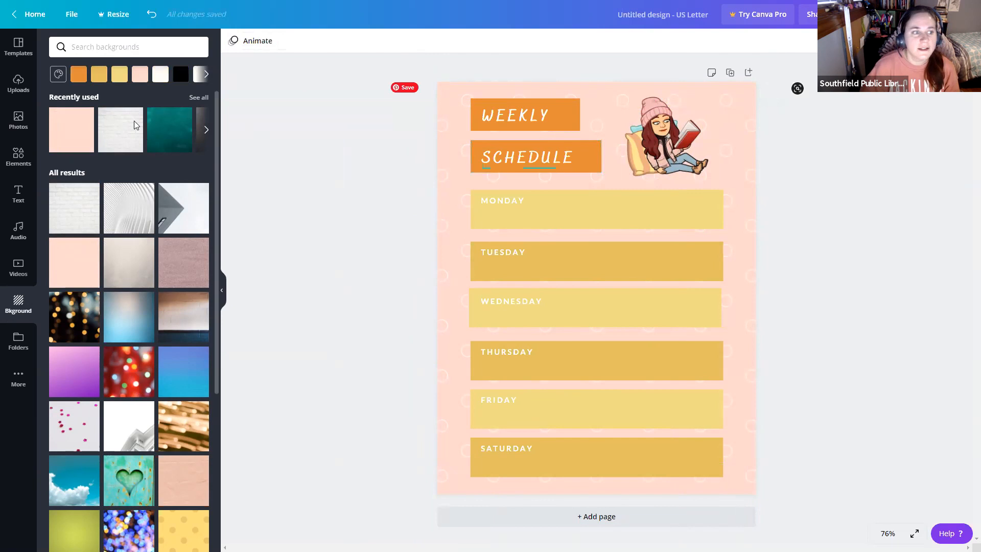
{"action": "left_click", "coordinate": [733, 125]}
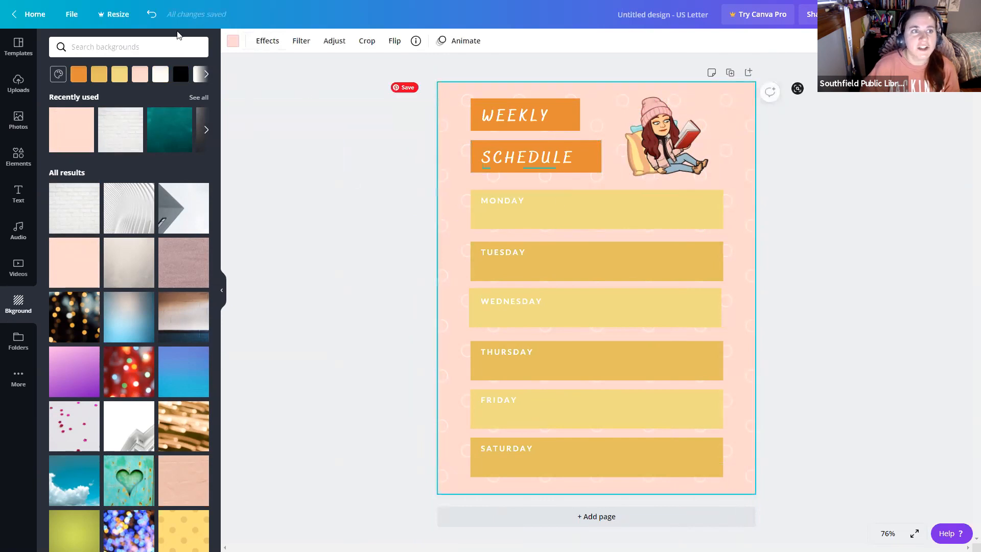
{"action": "left_click", "coordinate": [233, 41]}
{"action": "left_click", "coordinate": [95, 147]}
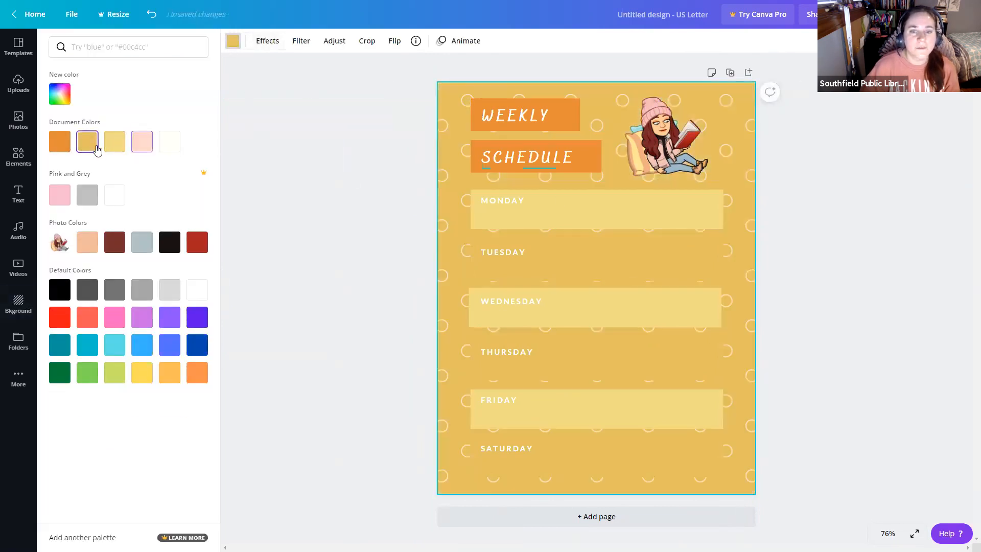
{"action": "left_click", "coordinate": [62, 200]}
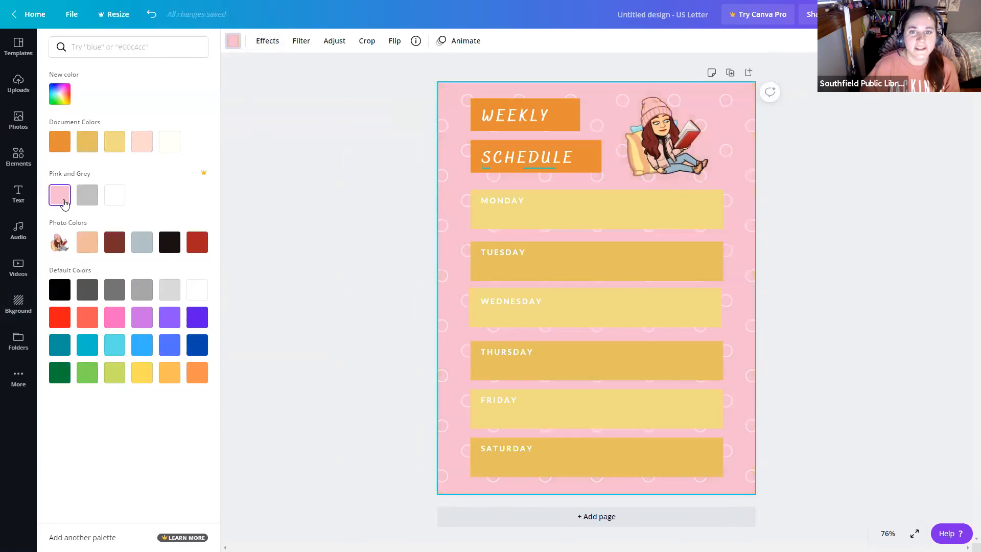
{"action": "left_click", "coordinate": [115, 242]}
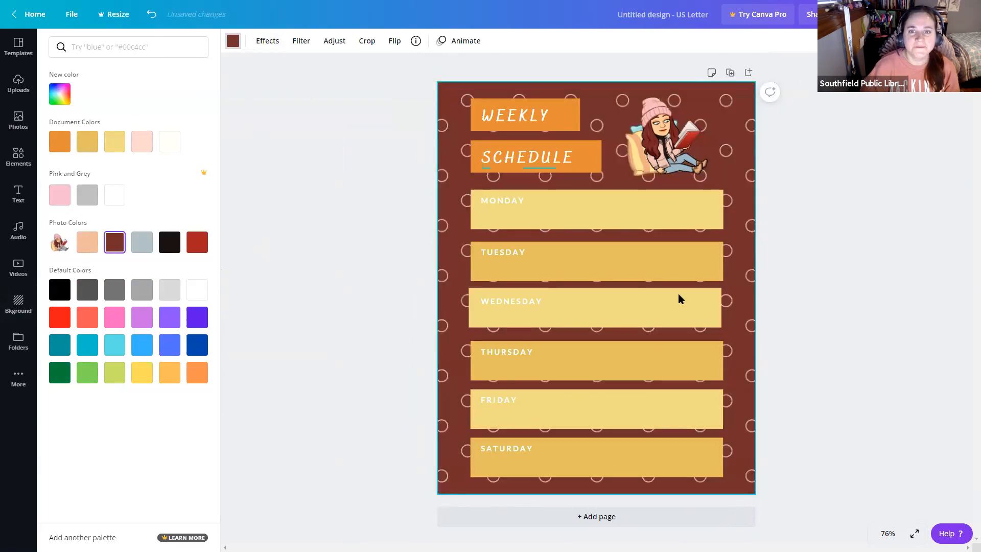
- Add a READING CHAPTER line under MONDAY and widen the text box to about 3.7 so the line does not wrap
{"action": "left_click", "coordinate": [554, 115]}
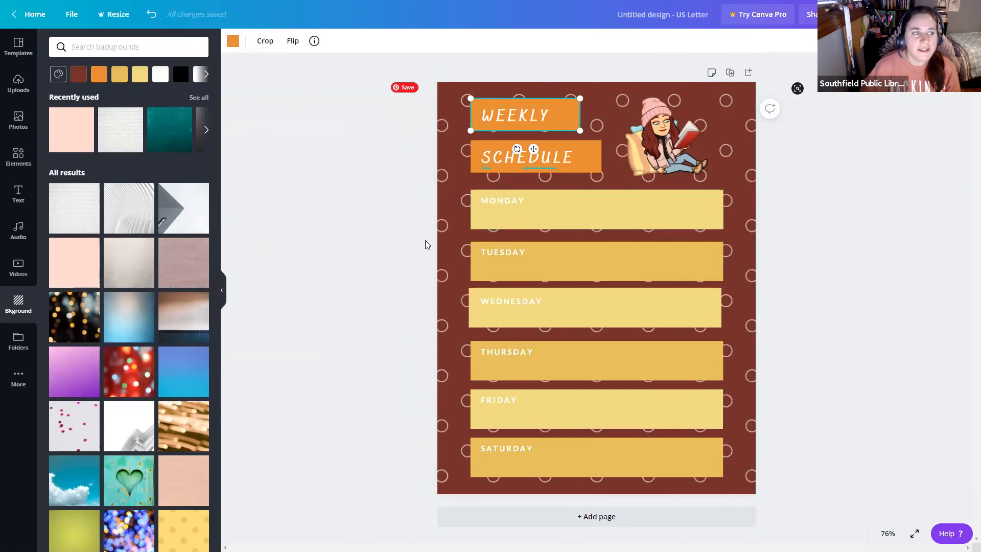
{"action": "left_click", "coordinate": [509, 204]}
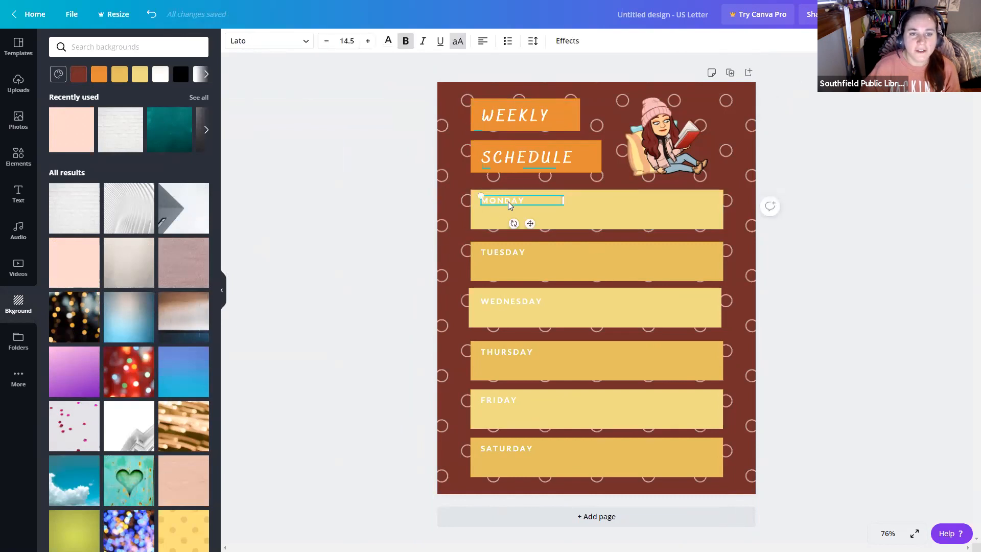
{"action": "double_click", "coordinate": [509, 204]}
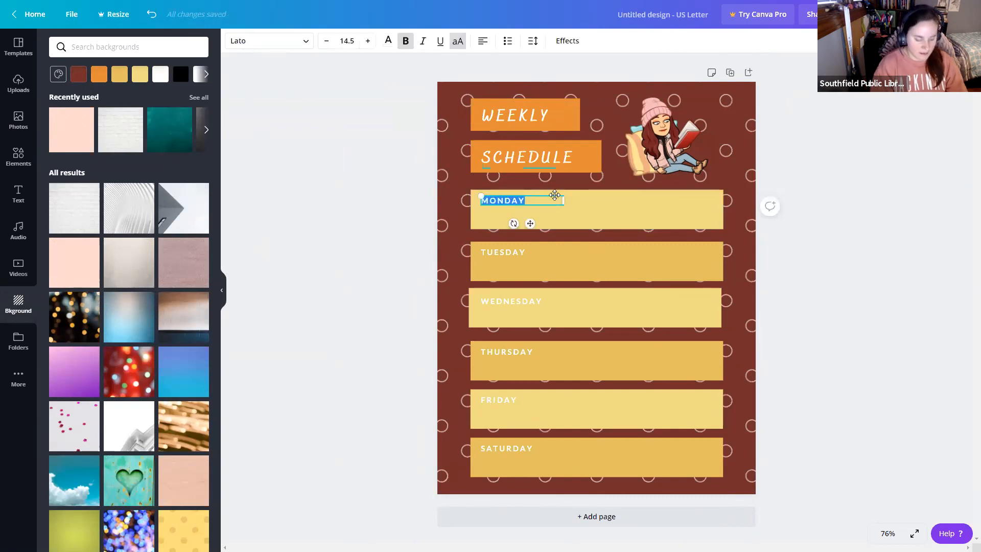
{"action": "type", "text": "MONDA"}
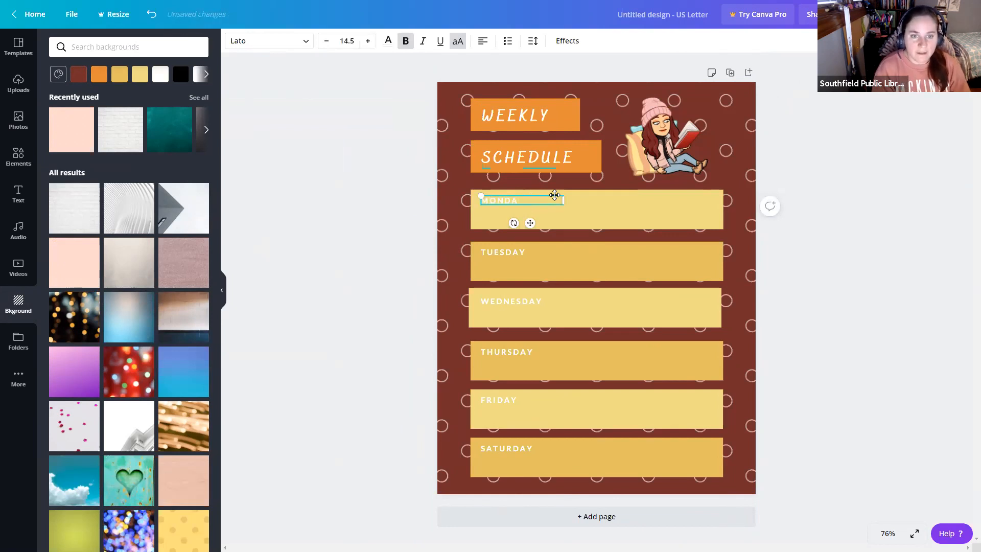
{"action": "type", "text": "Y"}
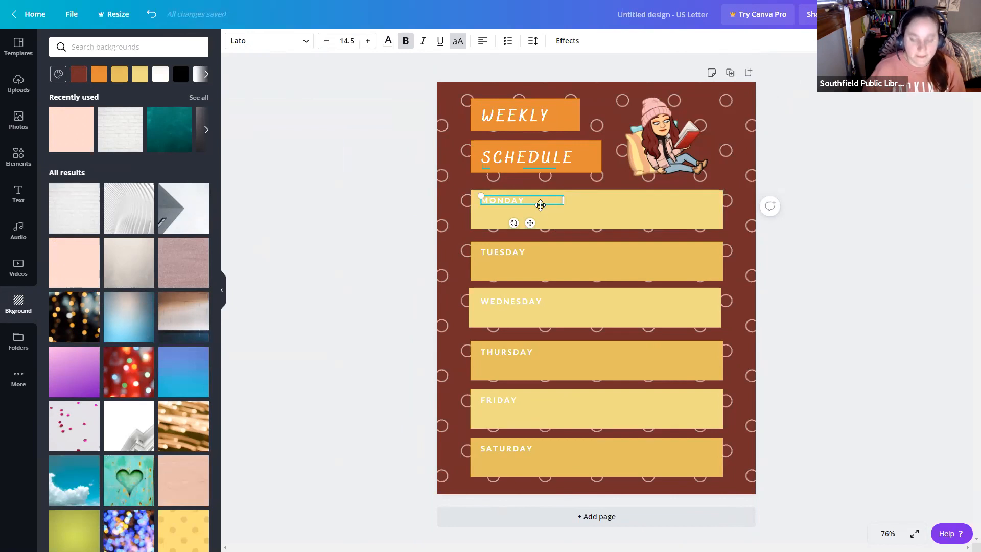
{"action": "key", "text": "Return"}
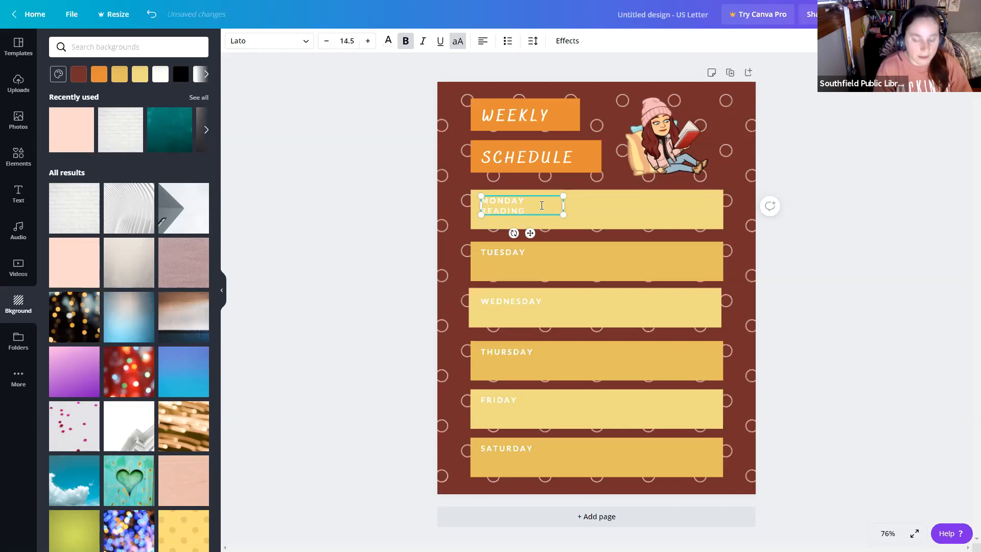
{"action": "type", "text": "READING CHAPTER"}
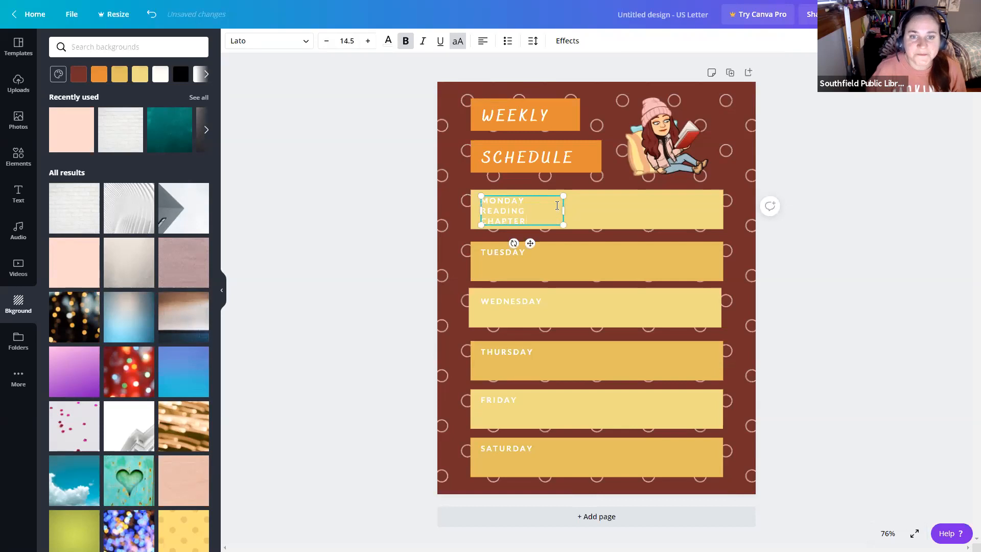
{"action": "left_click_drag", "start_coordinate": [562, 208], "coordinate": [619, 207]}
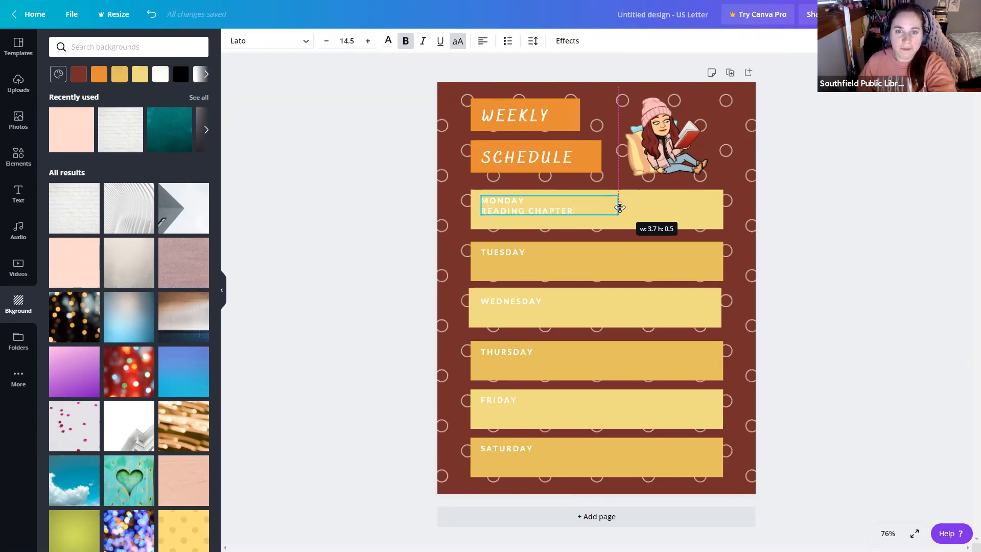
{"action": "left_click_drag", "start_coordinate": [620, 207], "coordinate": [617, 205]}
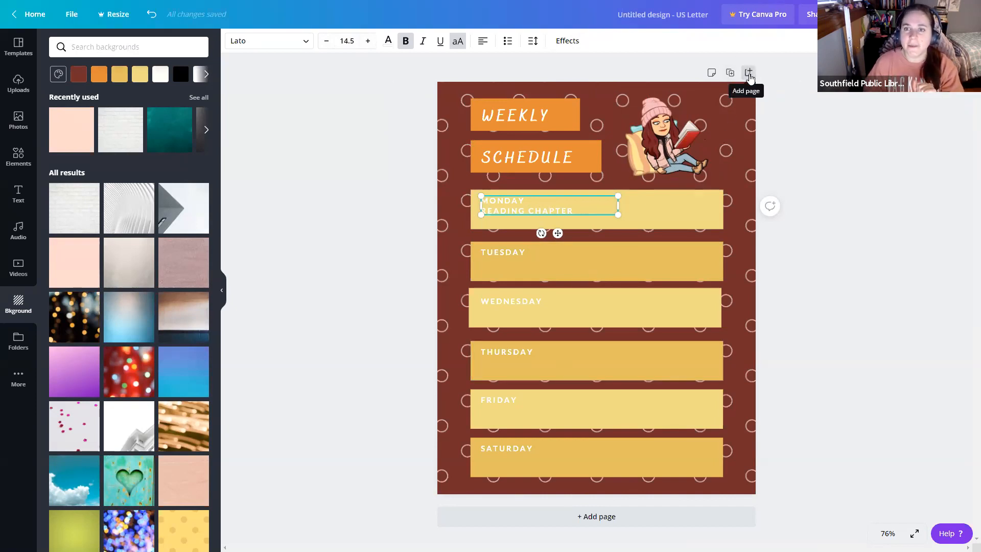
- Add a second page and apply the white grid-paper DAY PLANNER template from the Daily Planner category to it
{"action": "left_click", "coordinate": [748, 73]}
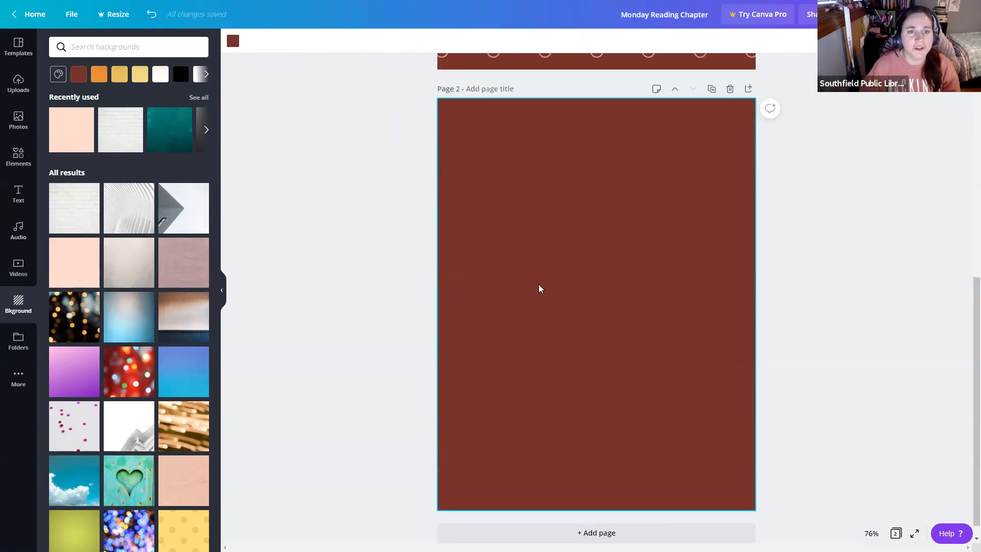
{"action": "scroll", "coordinate": [539, 289], "scroll_direction": "up", "scroll_amount": 3}
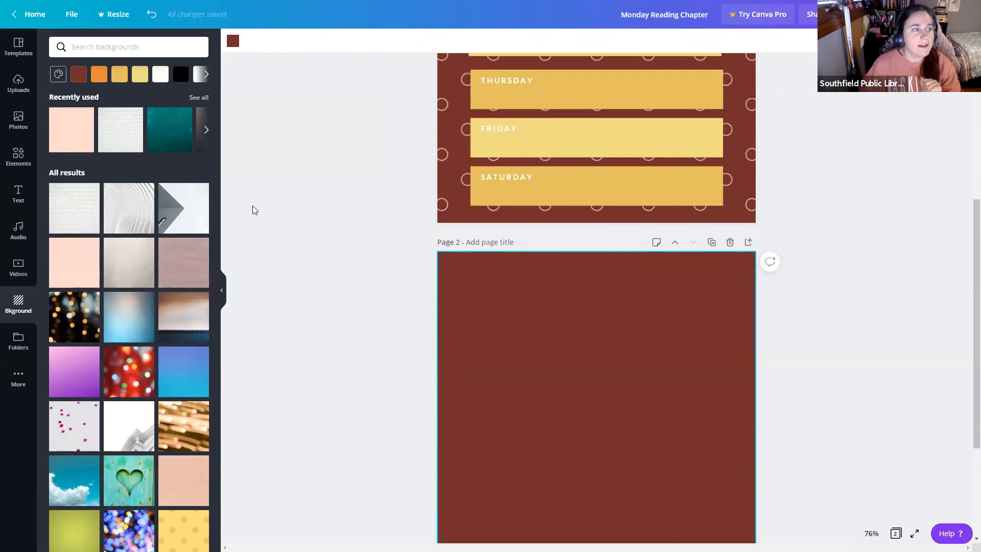
{"action": "left_click", "coordinate": [14, 53]}
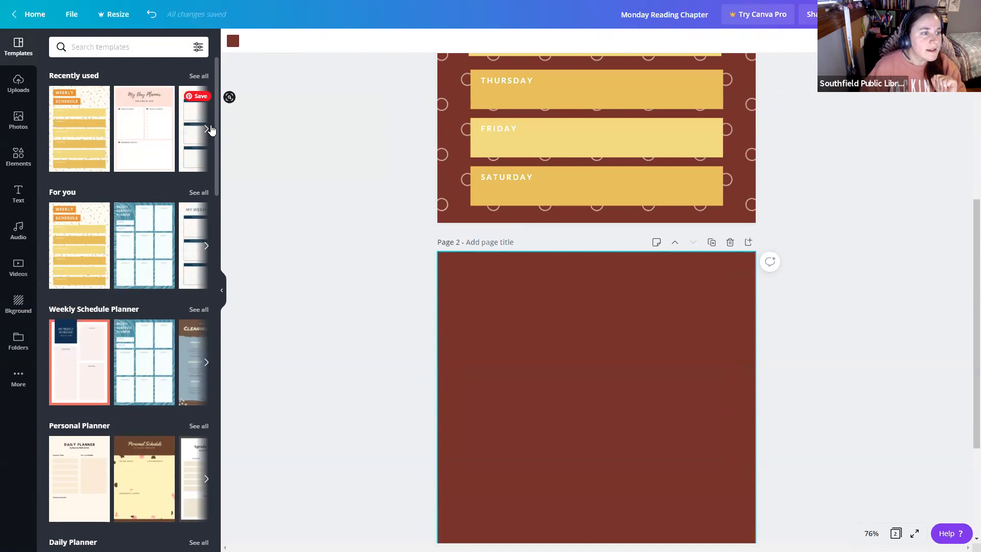
{"action": "left_click_drag", "start_coordinate": [217, 107], "coordinate": [225, 202]}
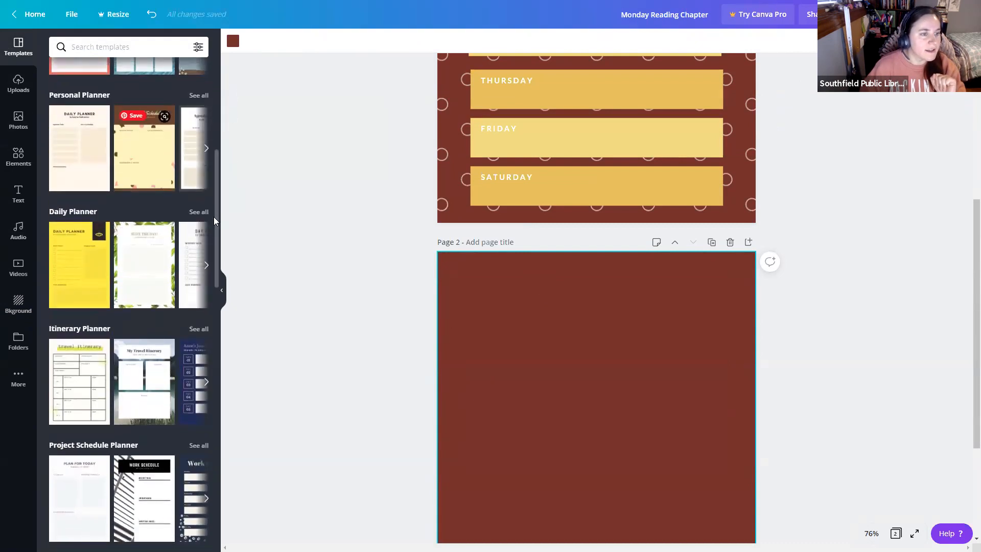
{"action": "left_click", "coordinate": [200, 214]}
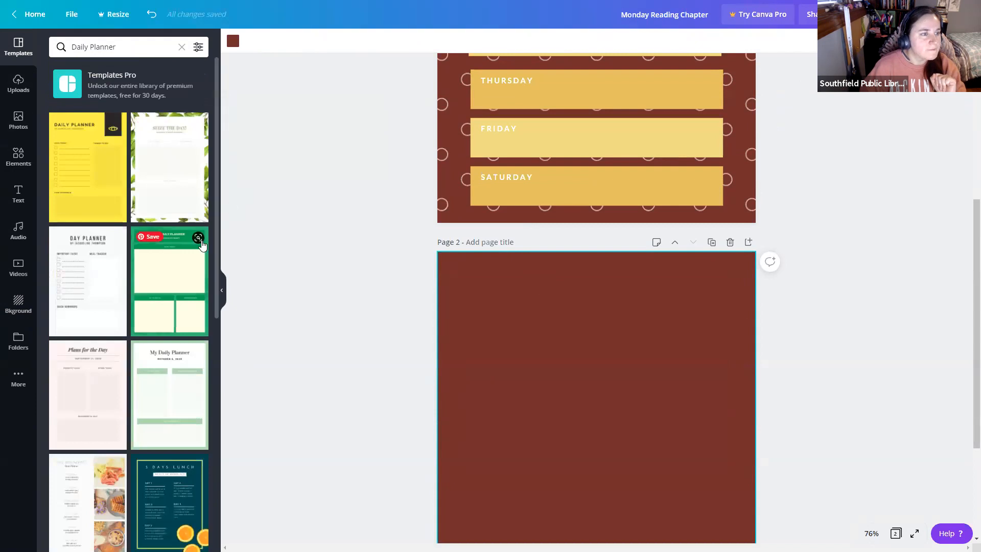
{"action": "scroll", "coordinate": [232, 263], "scroll_direction": "down", "scroll_amount": 1}
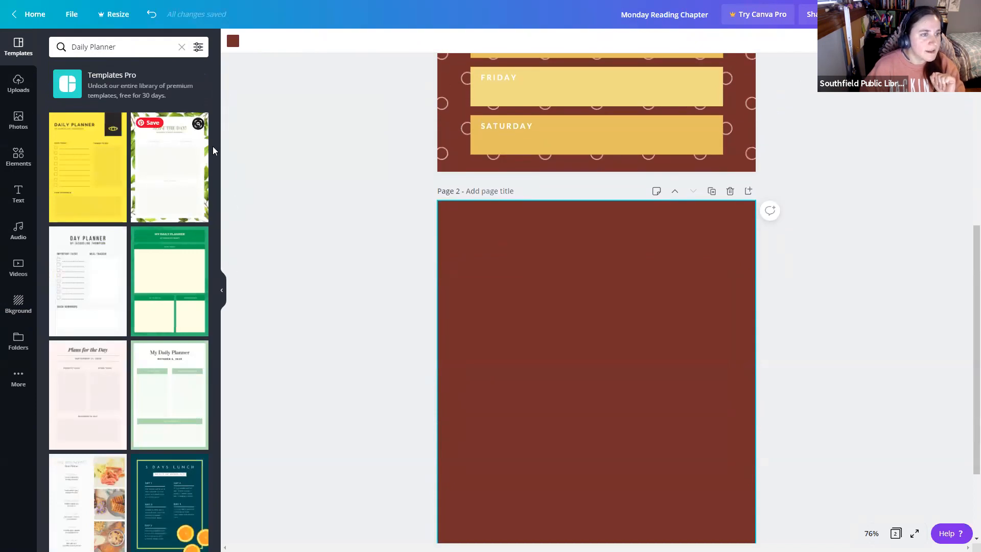
{"action": "left_click", "coordinate": [90, 290]}
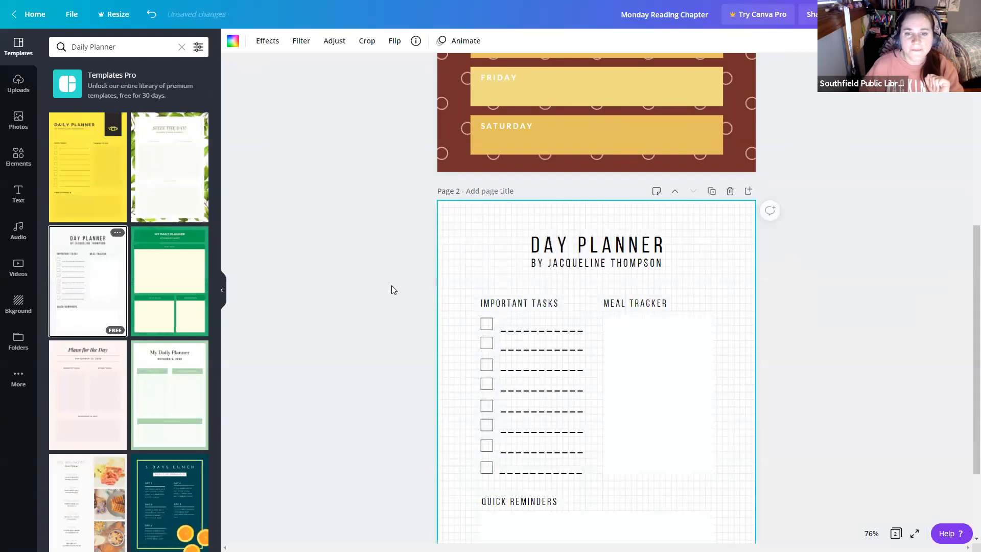
- Replace page 2's grid background with the solid dark reddish-brown document color
{"action": "scroll", "coordinate": [392, 284], "scroll_direction": "down", "scroll_amount": 2}
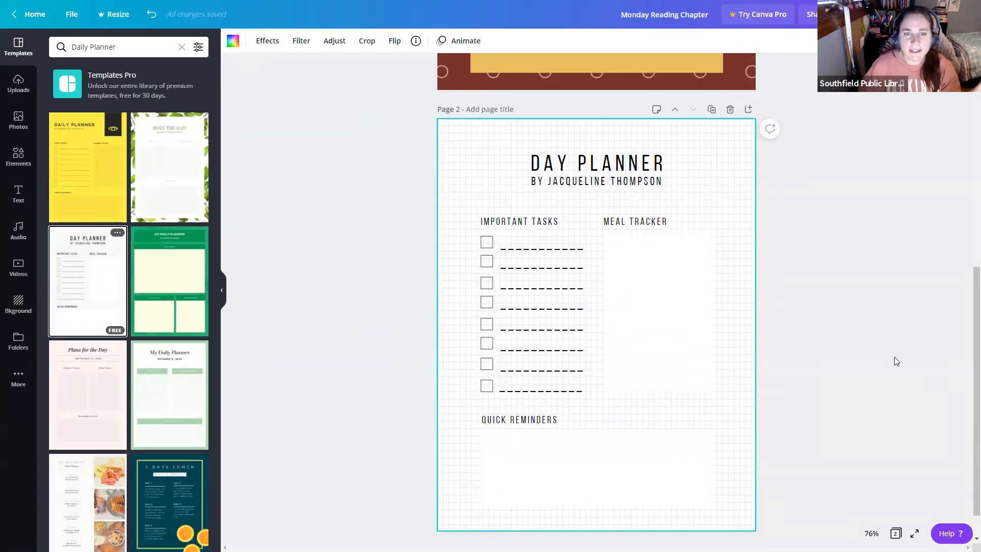
{"action": "scroll", "coordinate": [894, 361], "scroll_direction": "up", "scroll_amount": 2}
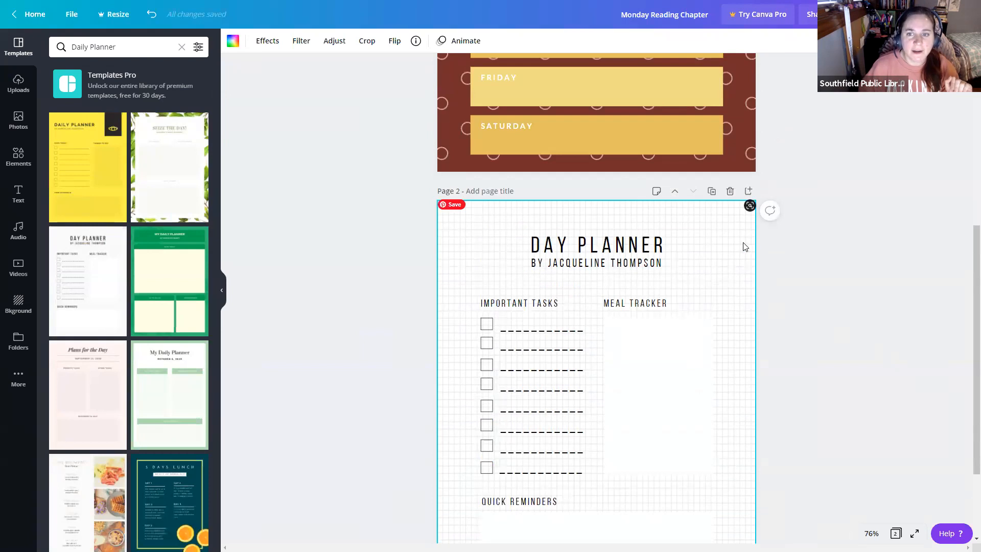
{"action": "left_click", "coordinate": [19, 304]}
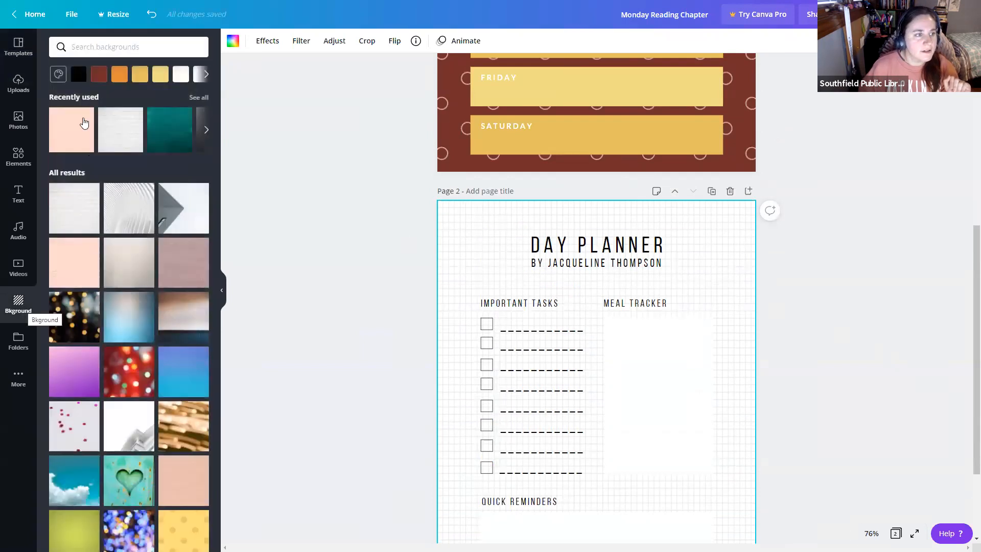
{"action": "left_click", "coordinate": [99, 74]}
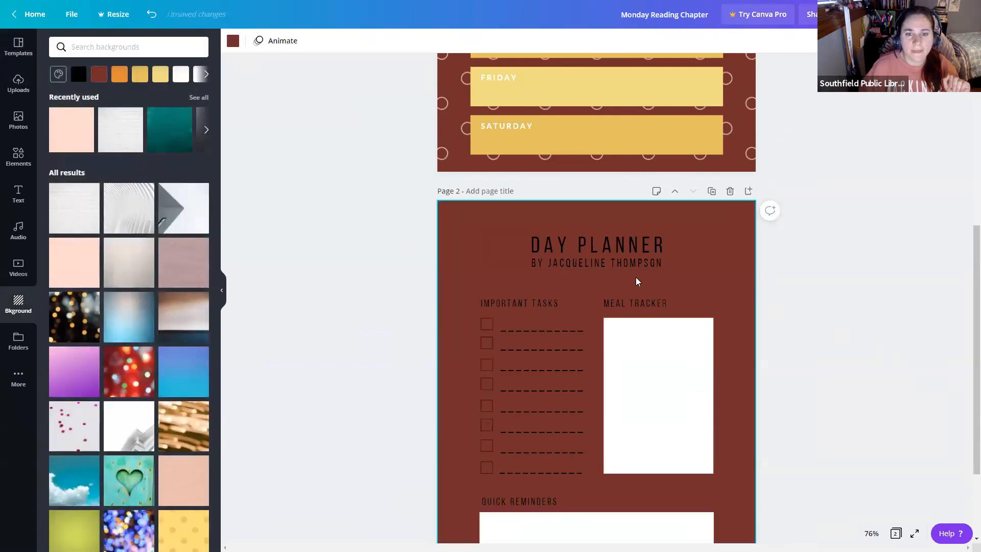
- Change the DAY PLANNER title's font on page 2 to Bakerie Bold
{"action": "double_click", "coordinate": [555, 247]}
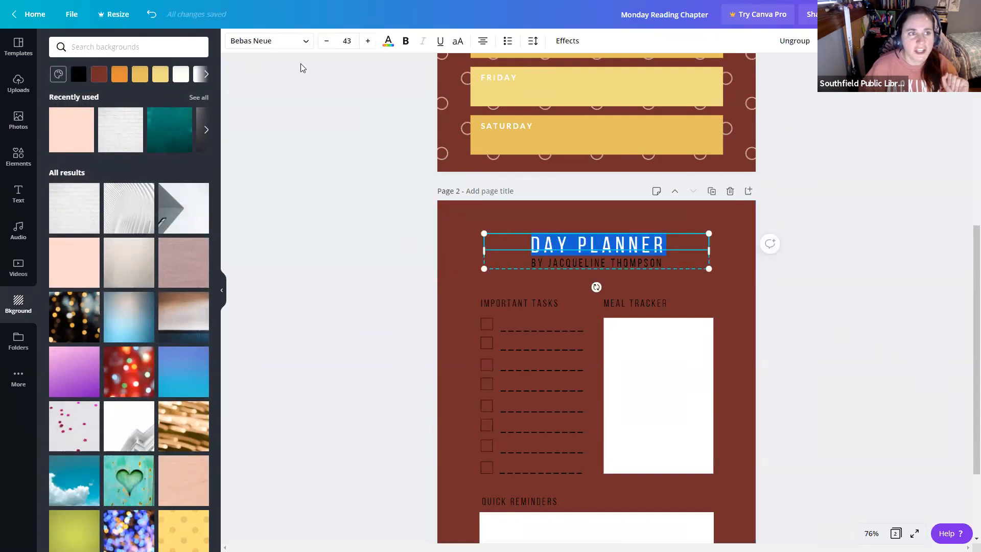
{"action": "left_click", "coordinate": [306, 42]}
{"action": "type", "text": "Baker"}
{"action": "left_click", "coordinate": [69, 112]}
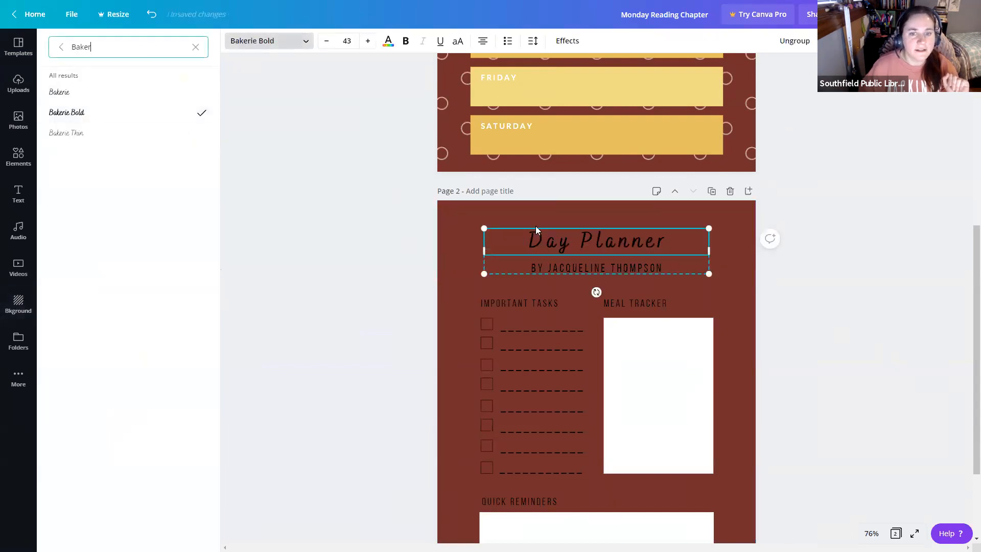
- Replace the sample full name after BY in the Day Planner subtitle with the owner's first name
{"action": "left_click", "coordinate": [580, 268]}
{"action": "left_click", "coordinate": [581, 268]}
{"action": "left_click_drag", "start_coordinate": [670, 269], "coordinate": [548, 269]}
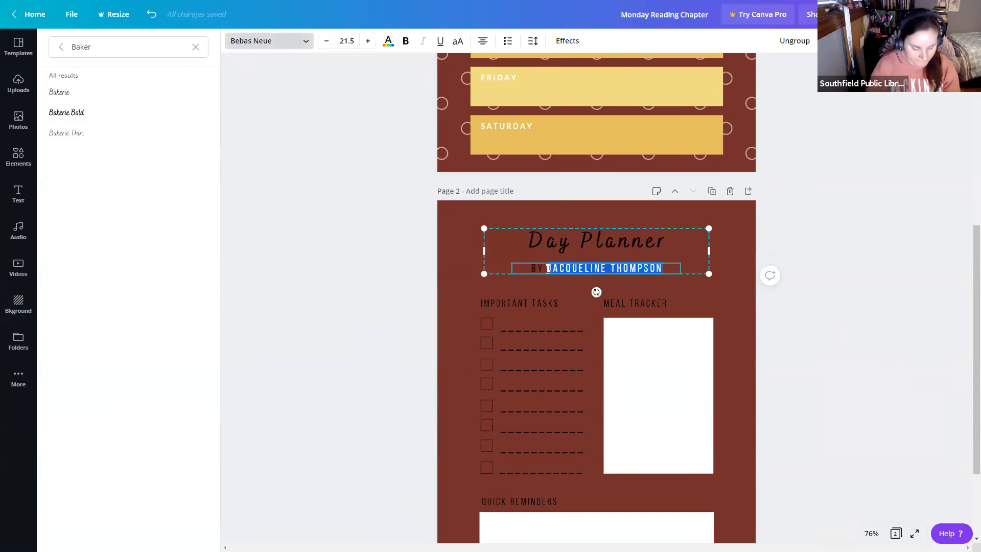
{"action": "type", "text": "JESSICA"}
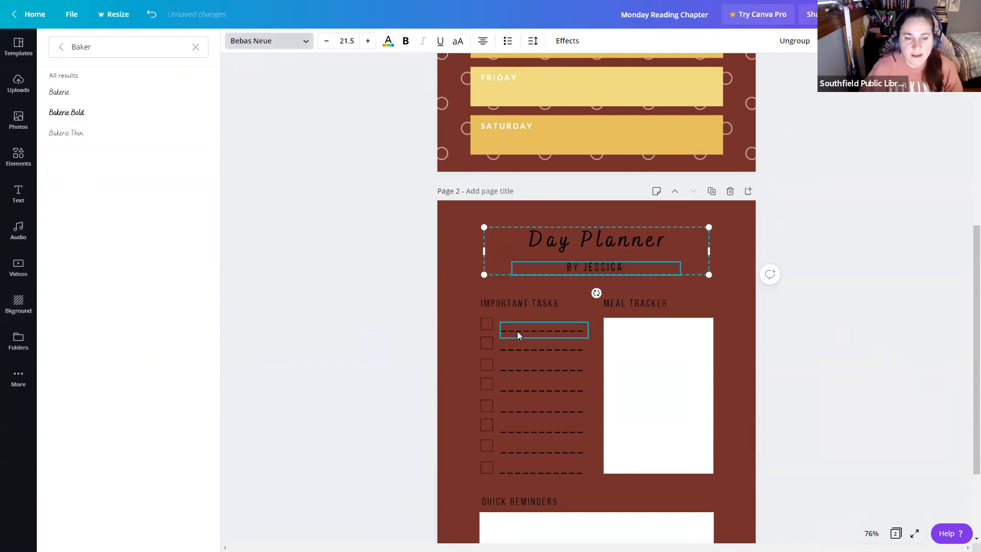
- Change the MEAL TRACKER heading on page 2 to SLEEP TRACKER
{"action": "scroll", "coordinate": [517, 331], "scroll_direction": "down", "scroll_amount": 2}
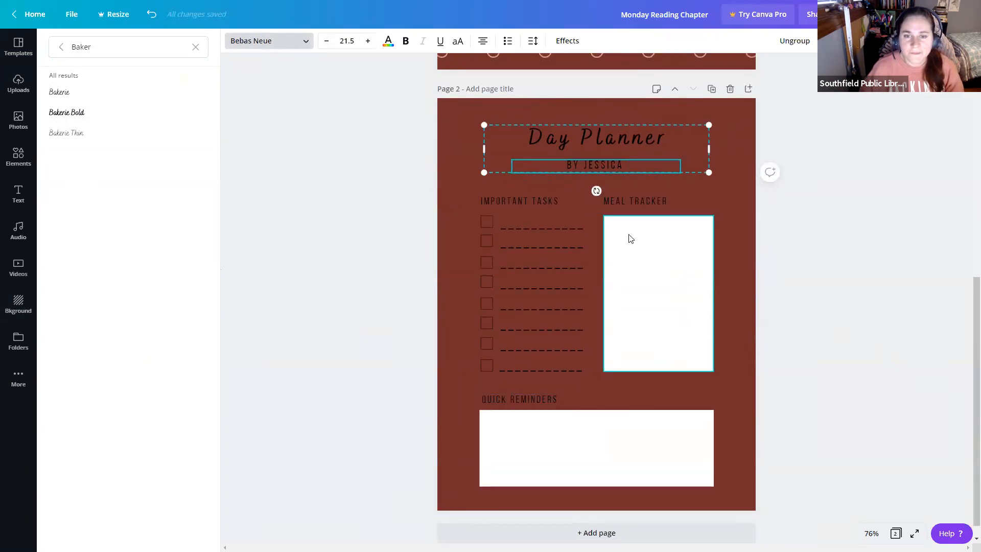
{"action": "left_click", "coordinate": [630, 239]}
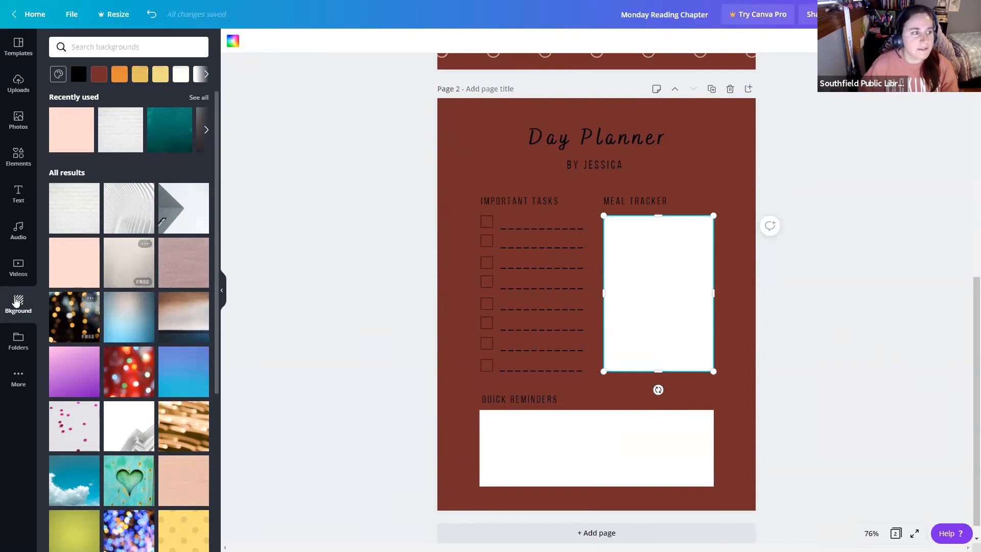
{"action": "left_click", "coordinate": [637, 200]}
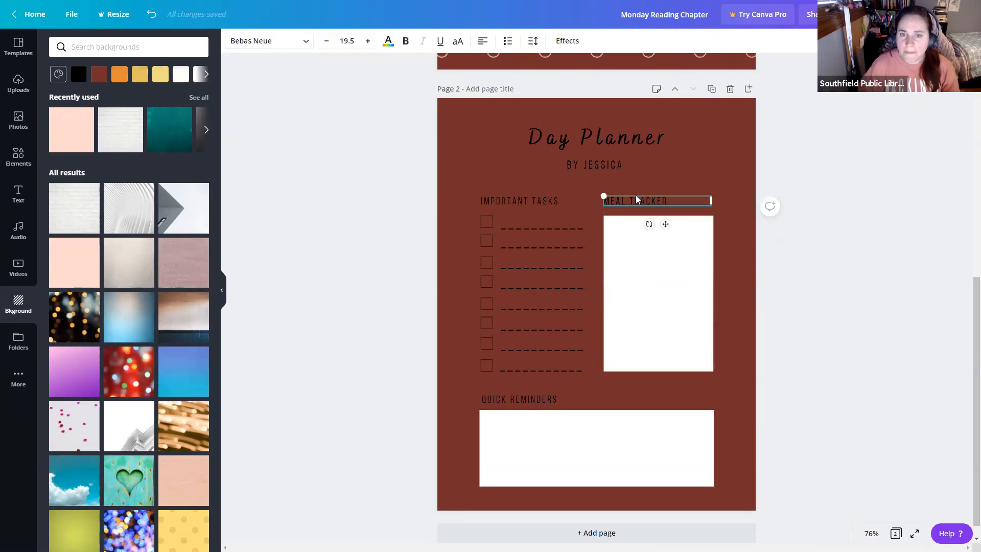
{"action": "left_click", "coordinate": [639, 204]}
{"action": "left_click", "coordinate": [641, 202]}
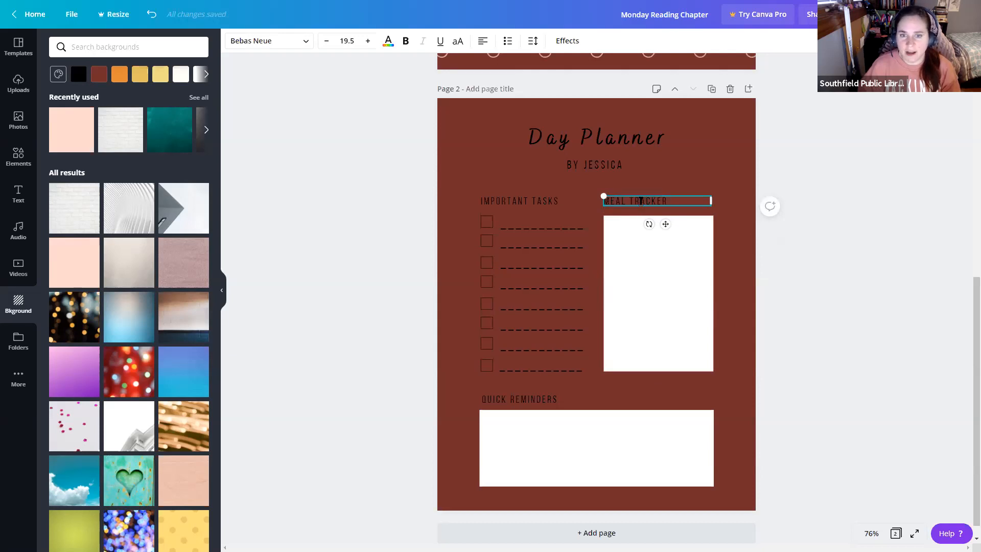
{"action": "left_click", "coordinate": [642, 192]}
{"action": "left_click", "coordinate": [645, 201]}
{"action": "left_click", "coordinate": [645, 200]}
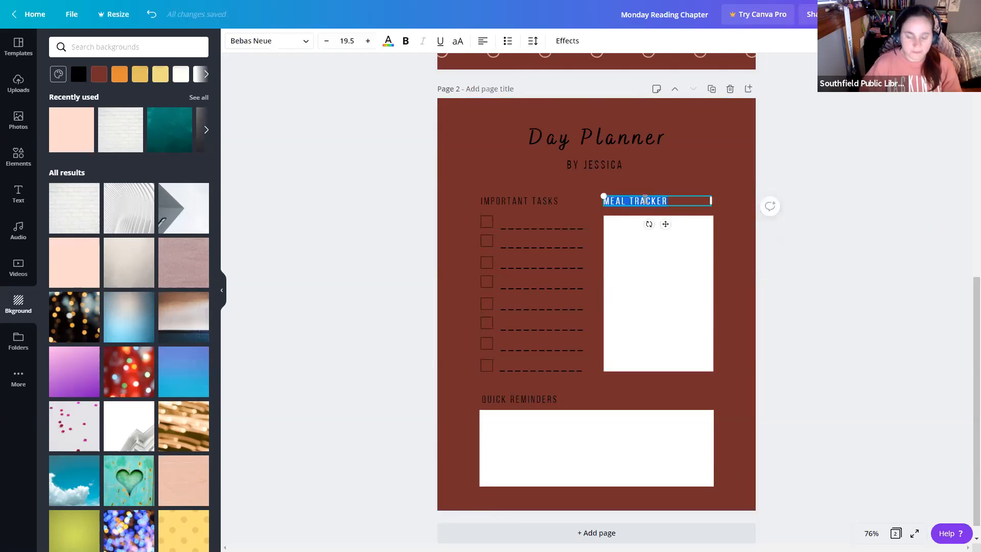
{"action": "type", "text": "SLEEP"}
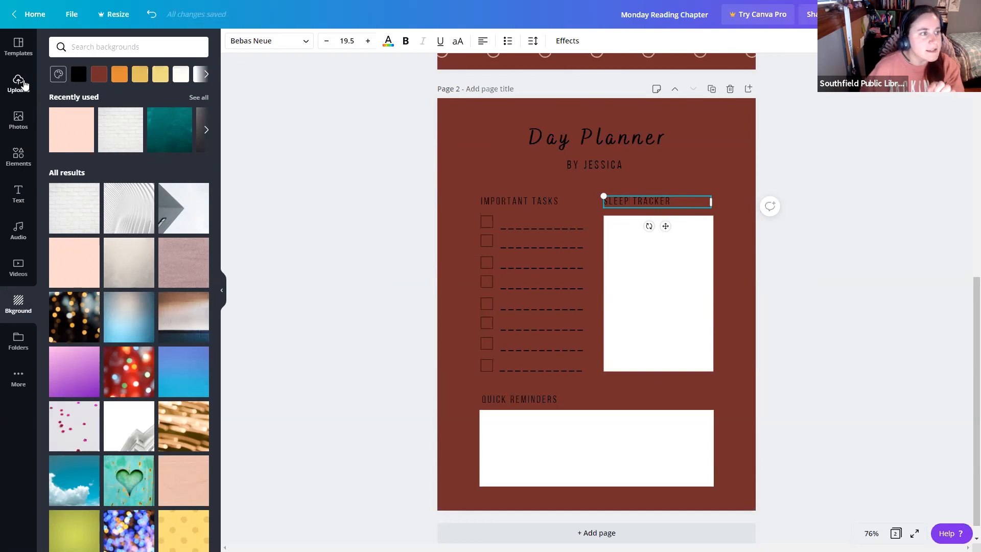
- Add the purple MAKE TODAY AWESOME! daily planner template to the design as a new page
{"action": "left_click", "coordinate": [18, 47]}
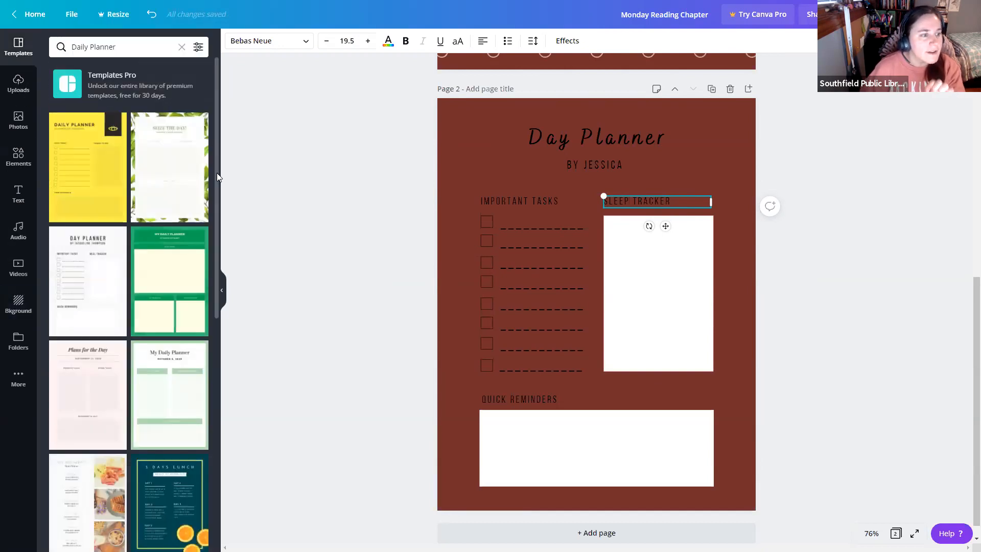
{"action": "left_click_drag", "start_coordinate": [214, 200], "coordinate": [226, 483]}
{"action": "left_click", "coordinate": [191, 388]}
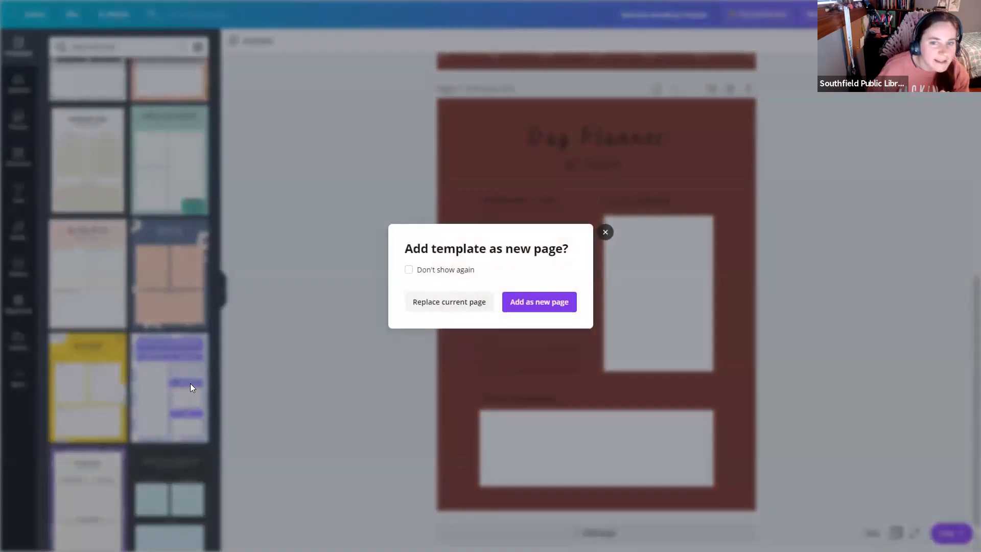
{"action": "left_click", "coordinate": [535, 304]}
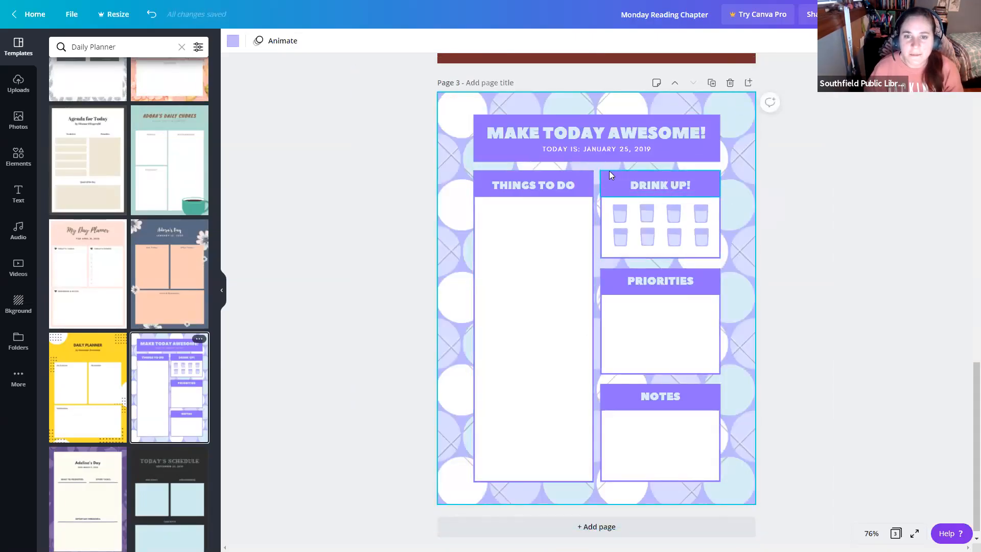
- Group the DRINK UP! heading, its purple banner and all eight water glasses on page 3
{"action": "left_click", "coordinate": [719, 256]}
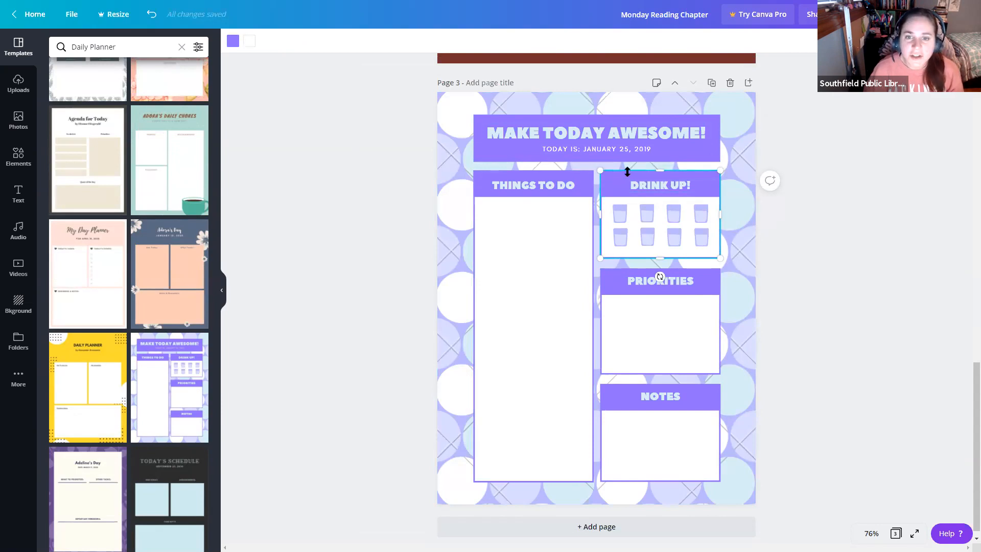
{"action": "left_click", "coordinate": [645, 187]}
{"action": "left_click", "coordinate": [644, 212]}
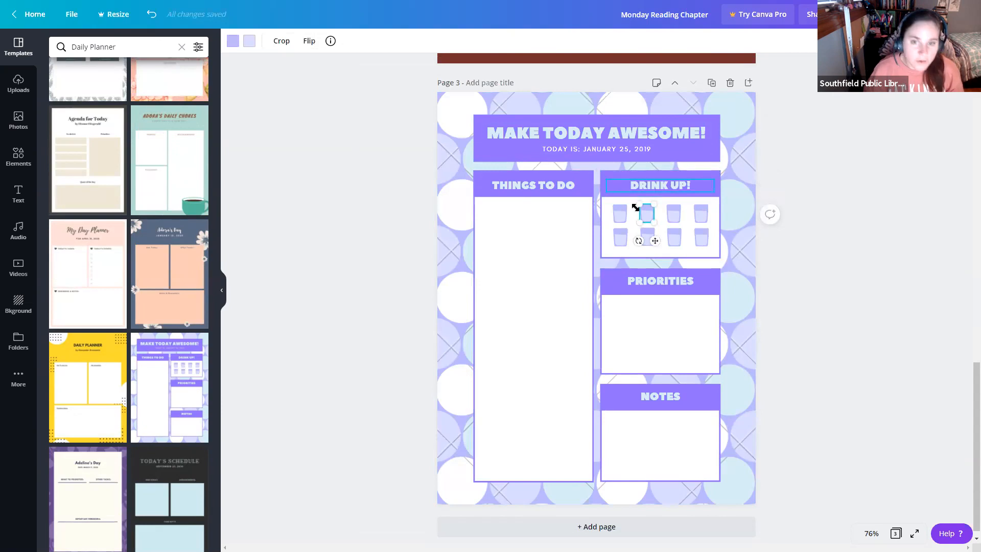
{"action": "left_click", "coordinate": [621, 215], "text": "shift"}
{"action": "left_click", "coordinate": [672, 214], "text": "shift"}
{"action": "left_click", "coordinate": [700, 217], "text": "shift"}
{"action": "left_click", "coordinate": [701, 237], "text": "shift"}
{"action": "left_click", "coordinate": [675, 235], "text": "shift"}
{"action": "left_click", "coordinate": [665, 186], "text": "shift"}
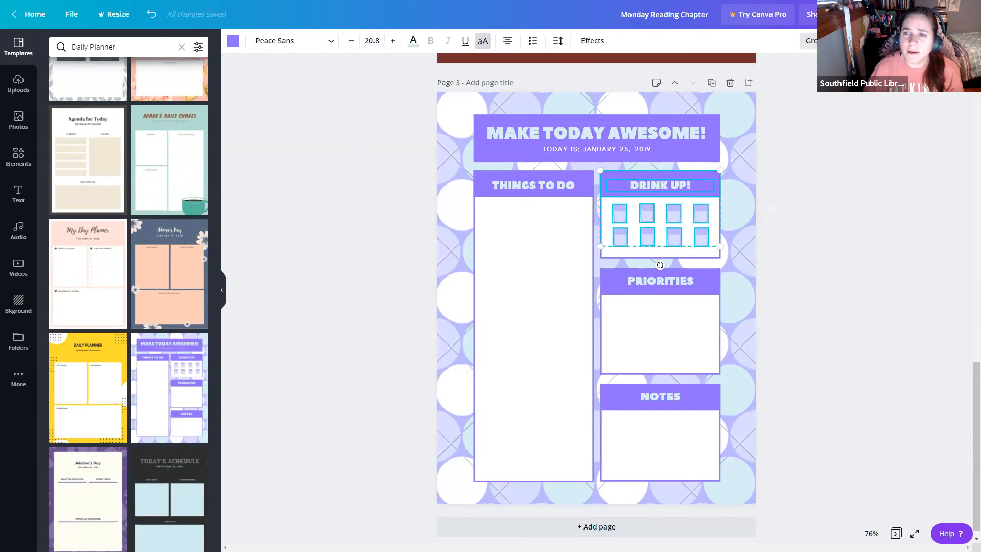
{"action": "left_click", "coordinate": [811, 41]}
- Copy the DRINK UP! group from page 3 and paste it onto page 2
{"action": "mouse_move", "coordinate": [709, 198]}
{"action": "left_mouse_down"}
{"action": "mouse_move", "coordinate": [743, 197]}
{"action": "mouse_move", "coordinate": [690, 222]}
{"action": "mouse_move", "coordinate": [725, 186]}
{"action": "mouse_move", "coordinate": [701, 211]}
{"action": "mouse_move", "coordinate": [712, 189]}
{"action": "left_mouse_up"}
{"action": "right_click", "coordinate": [712, 188]}
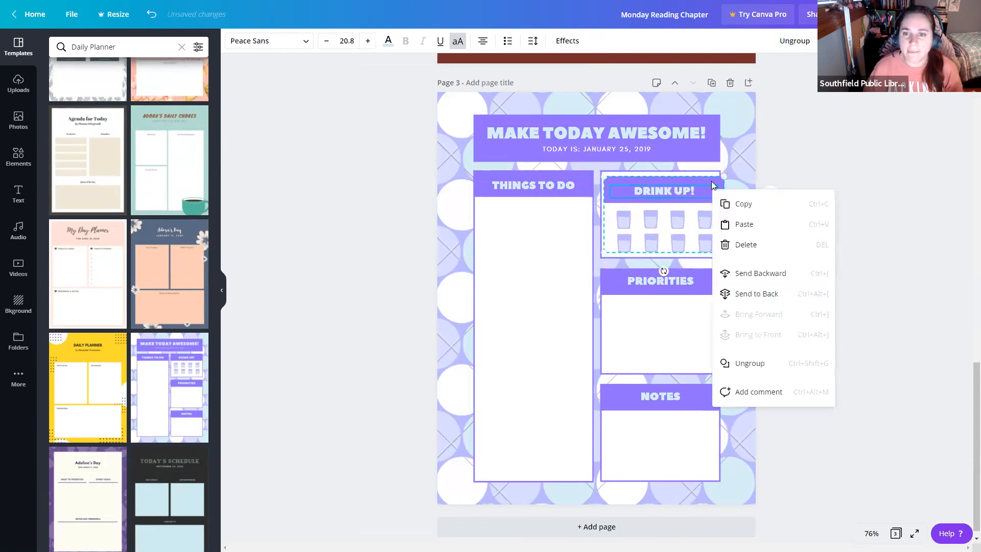
{"action": "left_click", "coordinate": [748, 205]}
{"action": "scroll", "coordinate": [692, 253], "scroll_direction": "up", "scroll_amount": 9}
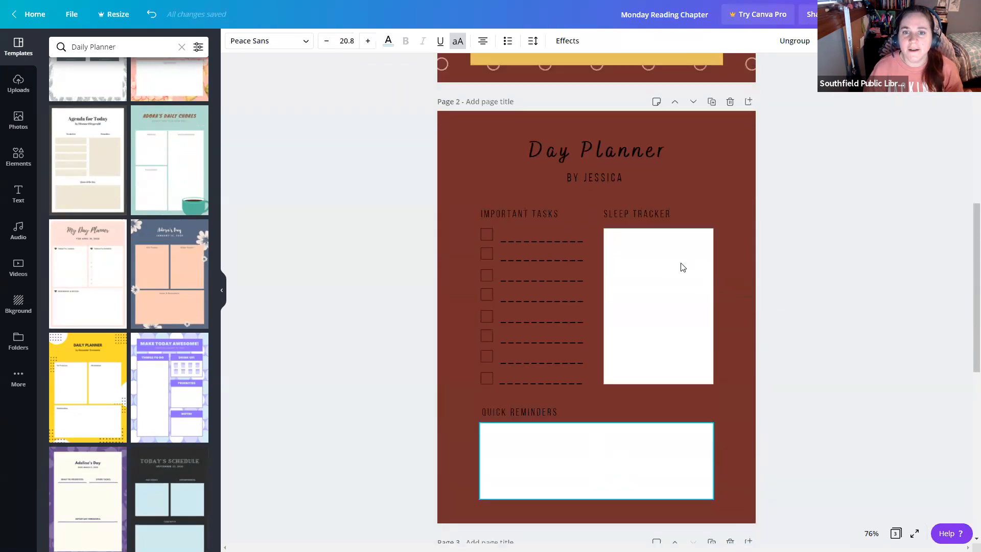
{"action": "left_click", "coordinate": [647, 243]}
{"action": "right_click", "coordinate": [647, 243]}
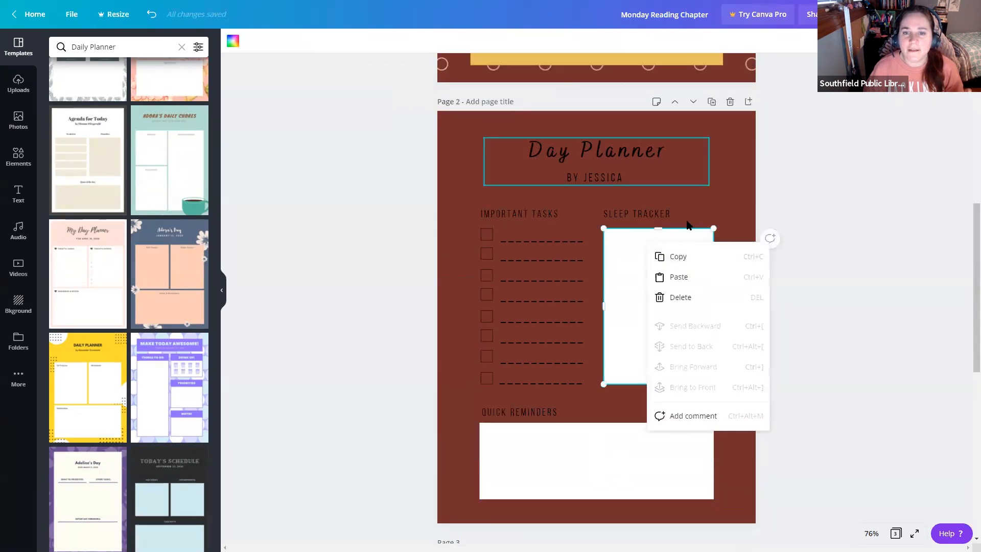
{"action": "left_click", "coordinate": [679, 277]}
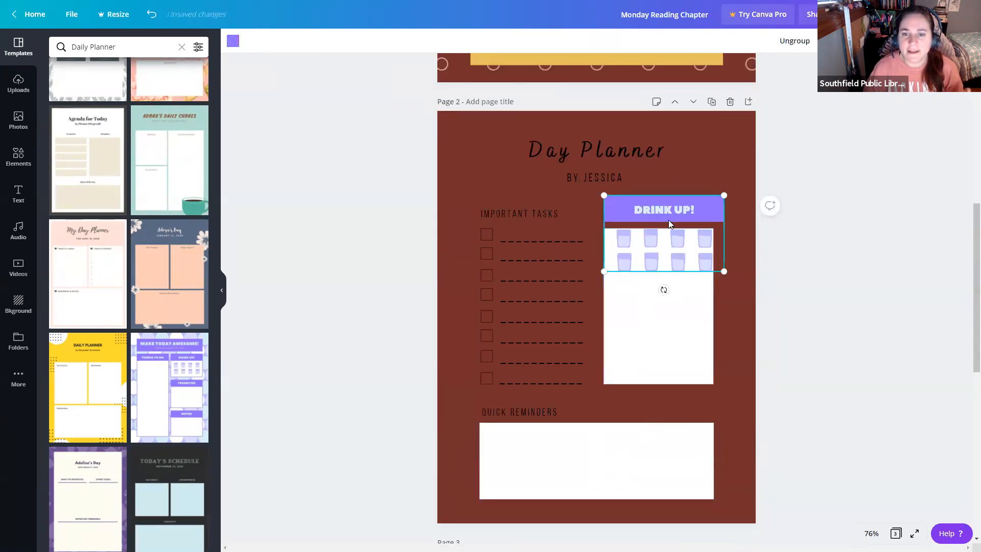
- Place the pasted DRINK UP! group just below the SLEEP TRACKER heading and delete the white box behind it
{"action": "left_click_drag", "start_coordinate": [678, 212], "coordinate": [674, 234]}
{"action": "left_click", "coordinate": [700, 332]}
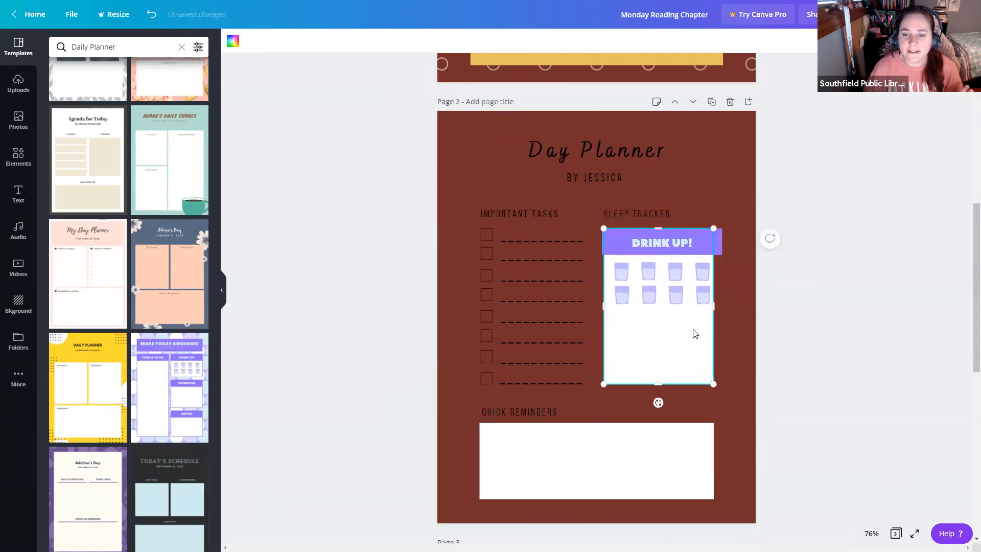
{"action": "key", "text": "Delete"}
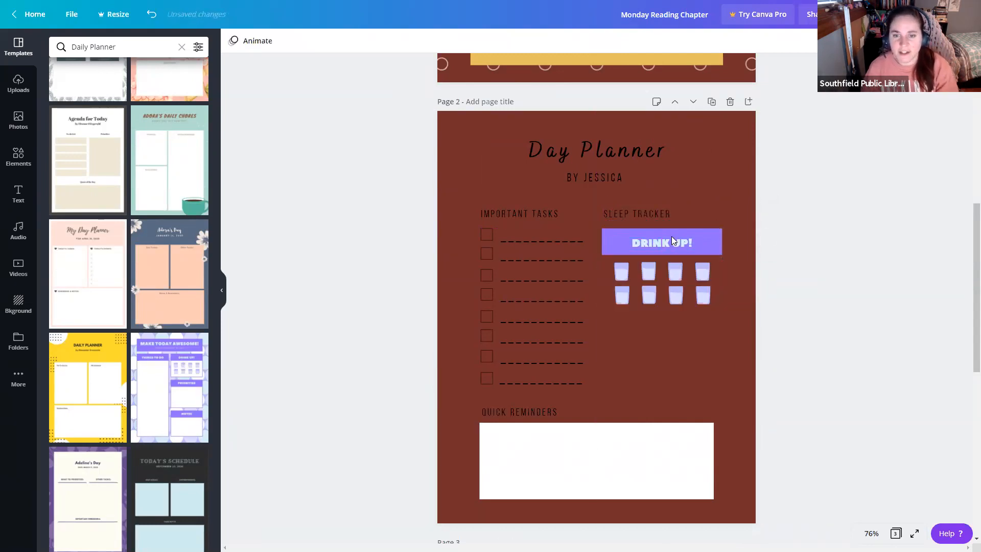
- Recolor the DRINK UP! banner on page 2 with the peach photo color
{"action": "left_click", "coordinate": [708, 234]}
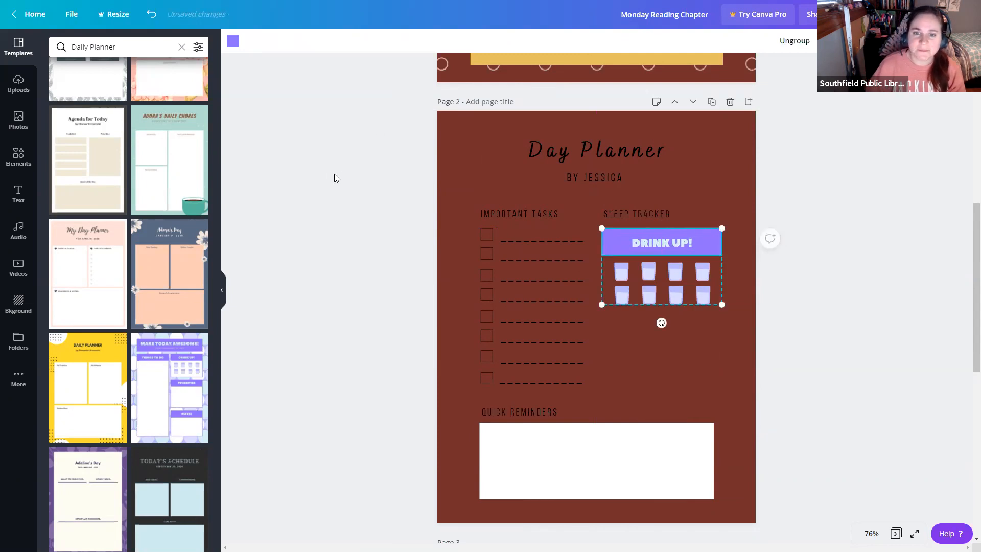
{"action": "left_click", "coordinate": [233, 42]}
{"action": "left_click", "coordinate": [60, 169]}
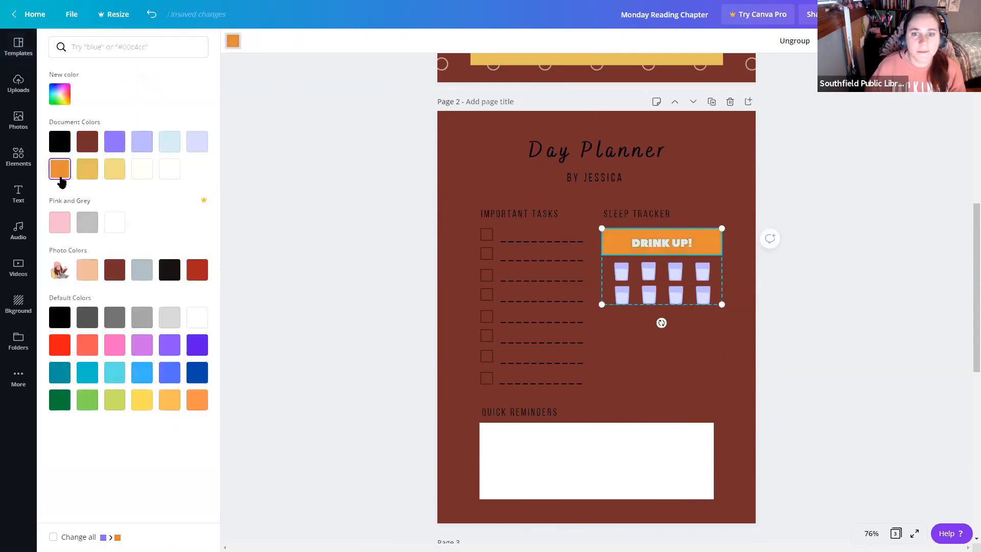
{"action": "left_click", "coordinate": [117, 271]}
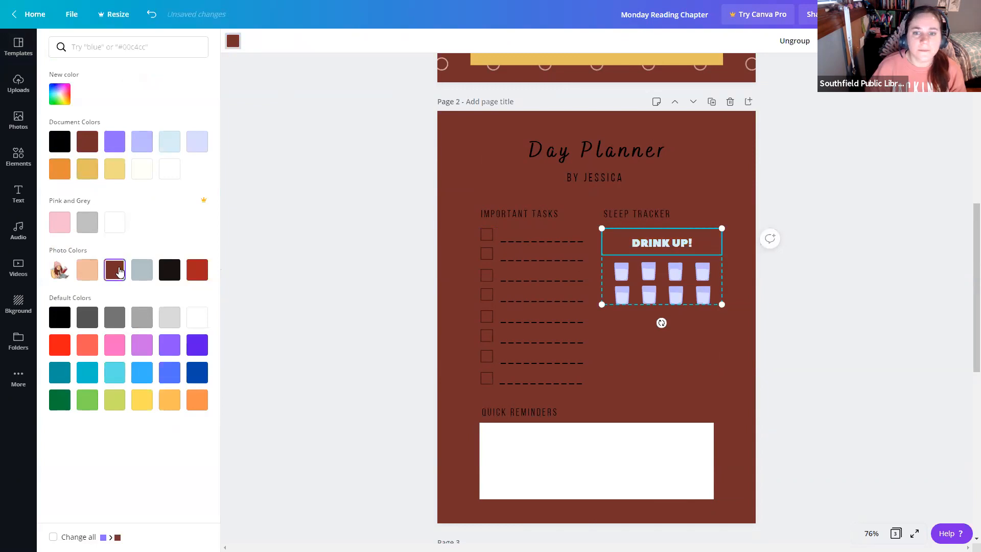
{"action": "left_click", "coordinate": [95, 274]}
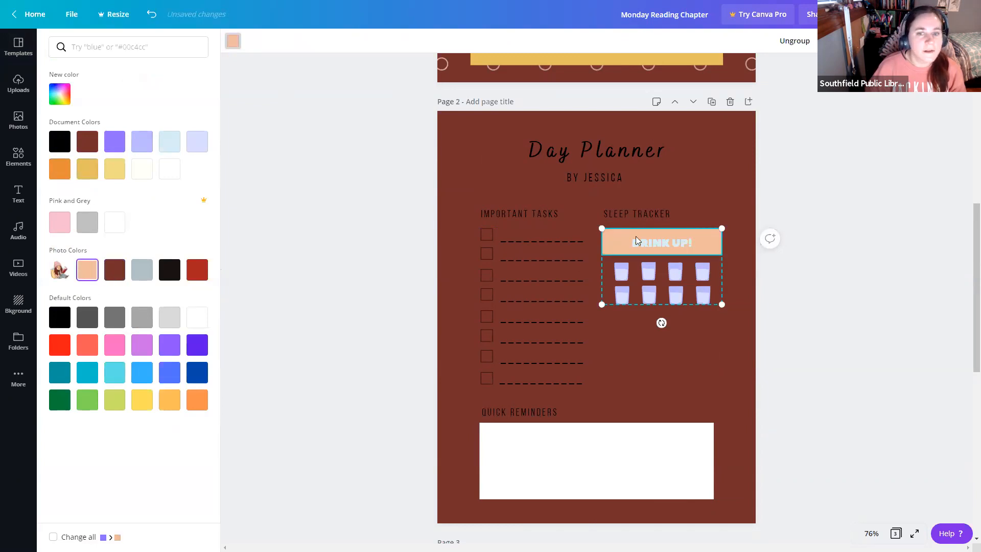
- Change the DRINK UP! heading's text color on page 2 to black
{"action": "double_click", "coordinate": [656, 245]}
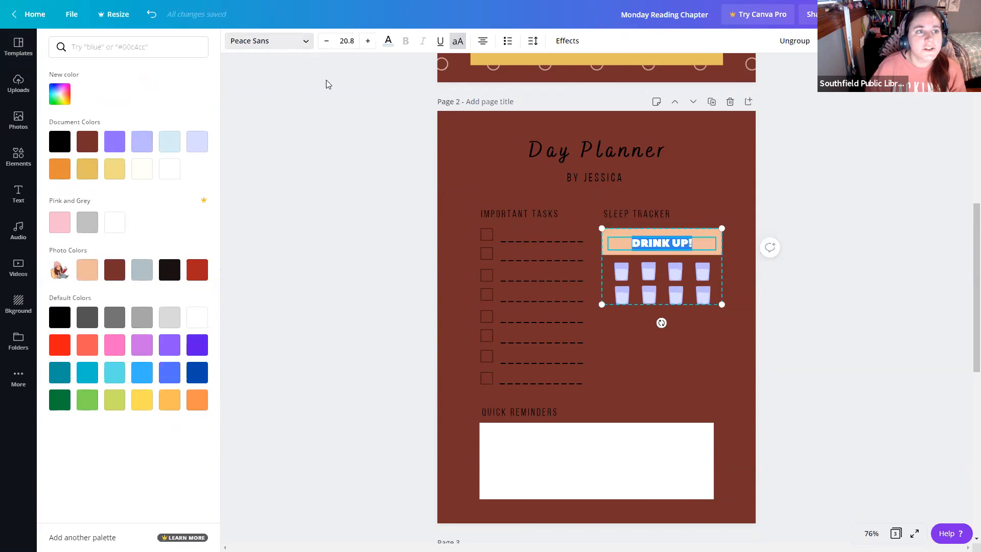
{"action": "left_click", "coordinate": [388, 41]}
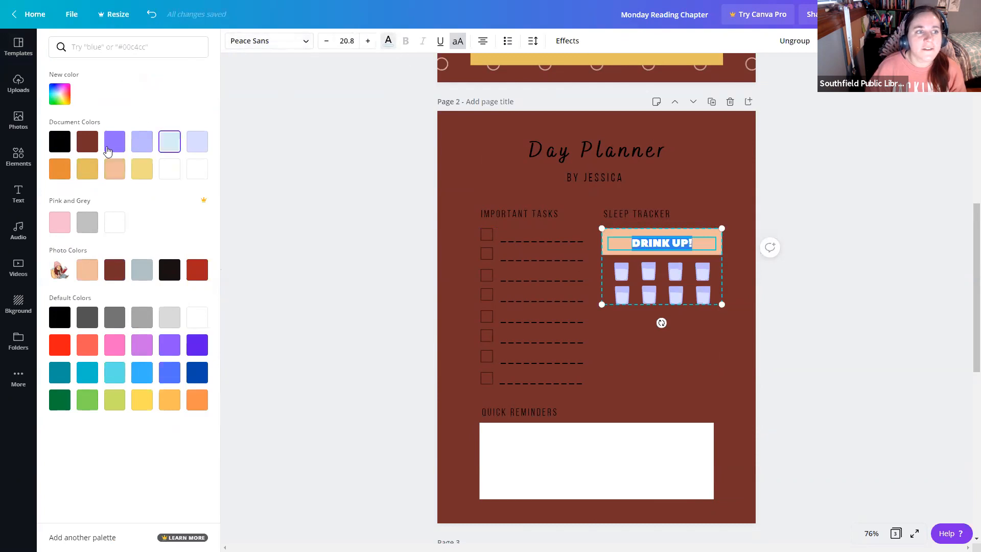
{"action": "left_click", "coordinate": [144, 173]}
{"action": "left_click", "coordinate": [59, 147]}
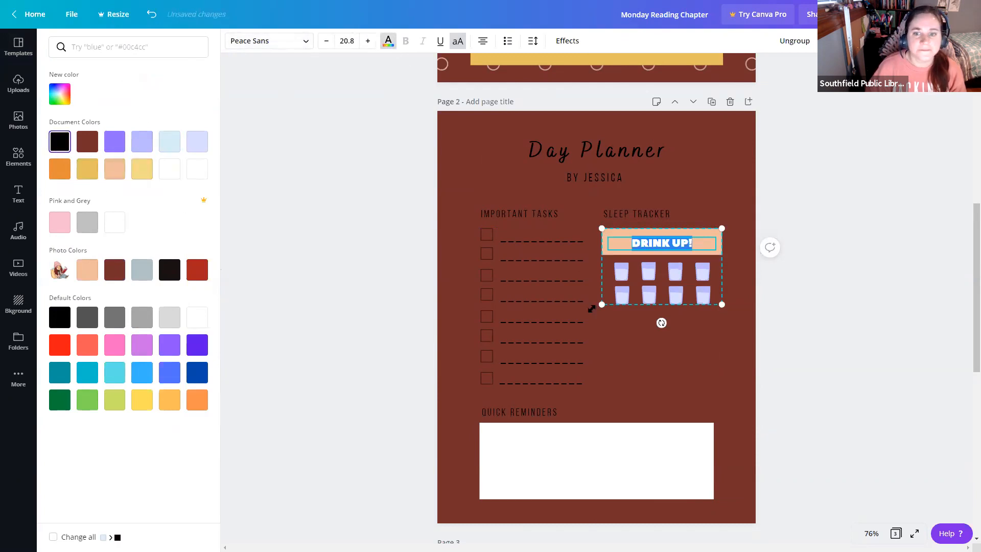
- Try several colors for the upper part of the first glass in the top row and settle on white
{"action": "left_click", "coordinate": [621, 271]}
{"action": "left_click", "coordinate": [233, 41]}
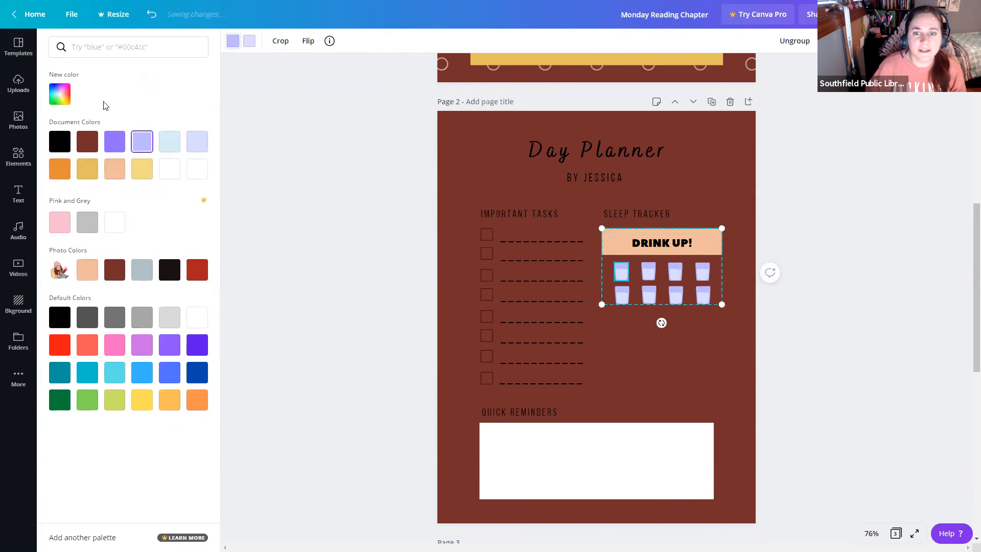
{"action": "left_click", "coordinate": [172, 148]}
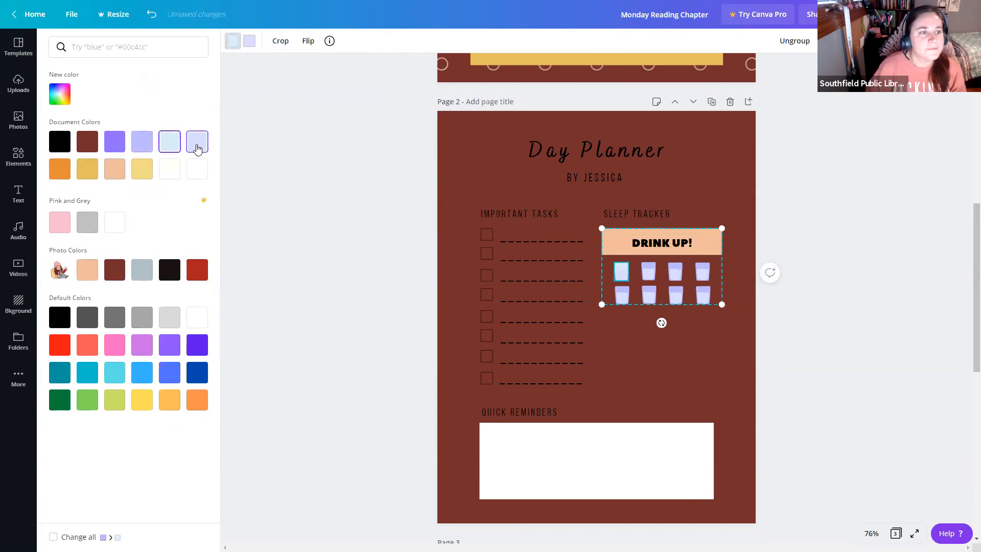
{"action": "left_click", "coordinate": [89, 347]}
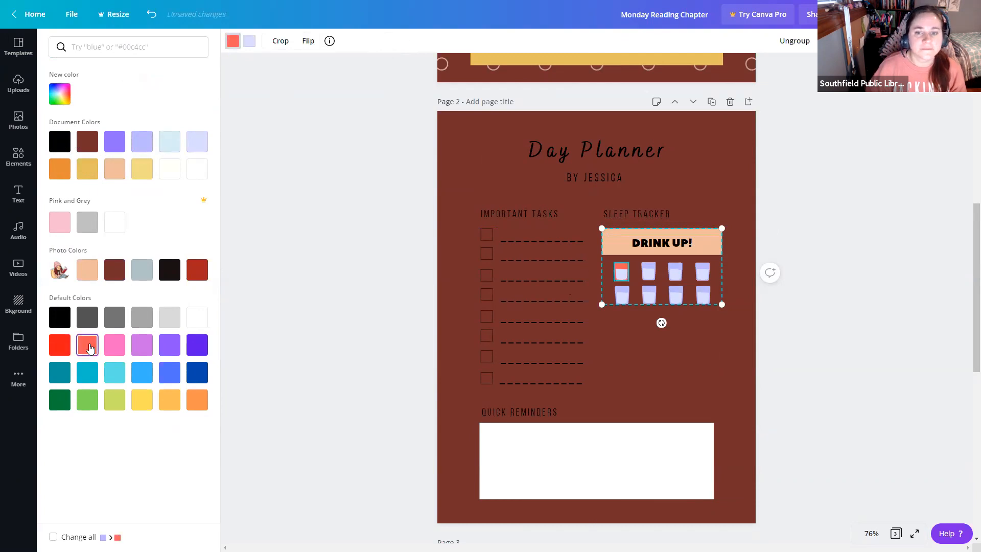
{"action": "left_click", "coordinate": [115, 399]}
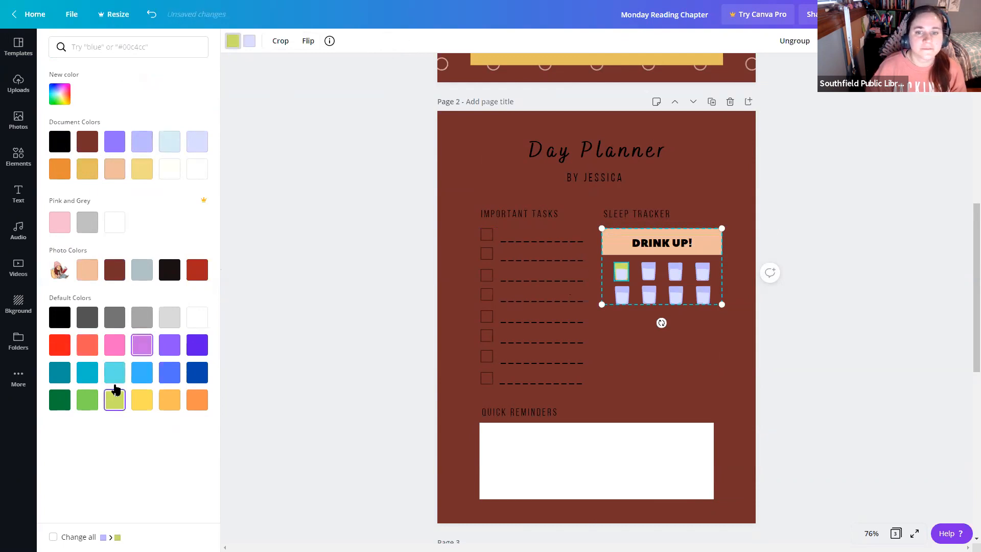
{"action": "left_click", "coordinate": [86, 404]}
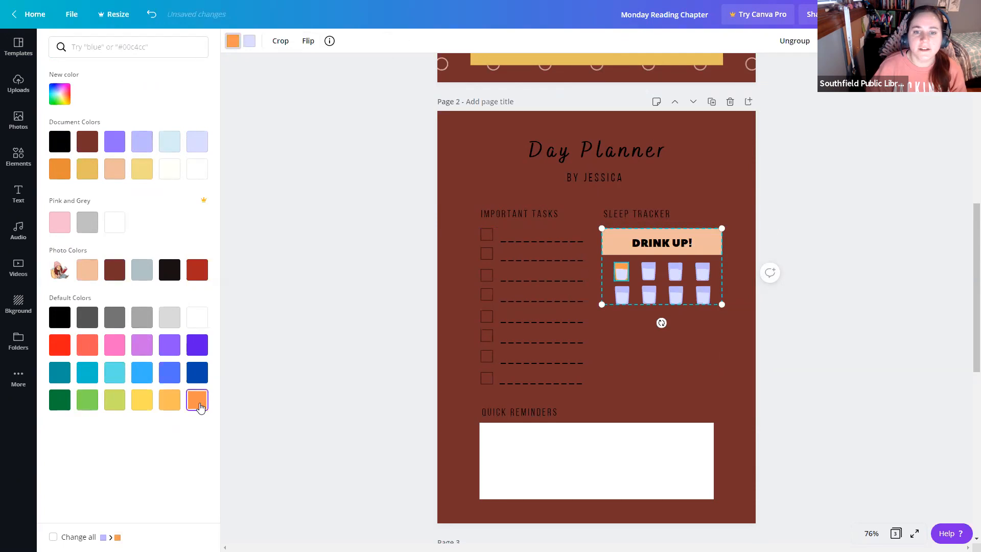
{"action": "left_click", "coordinate": [198, 321]}
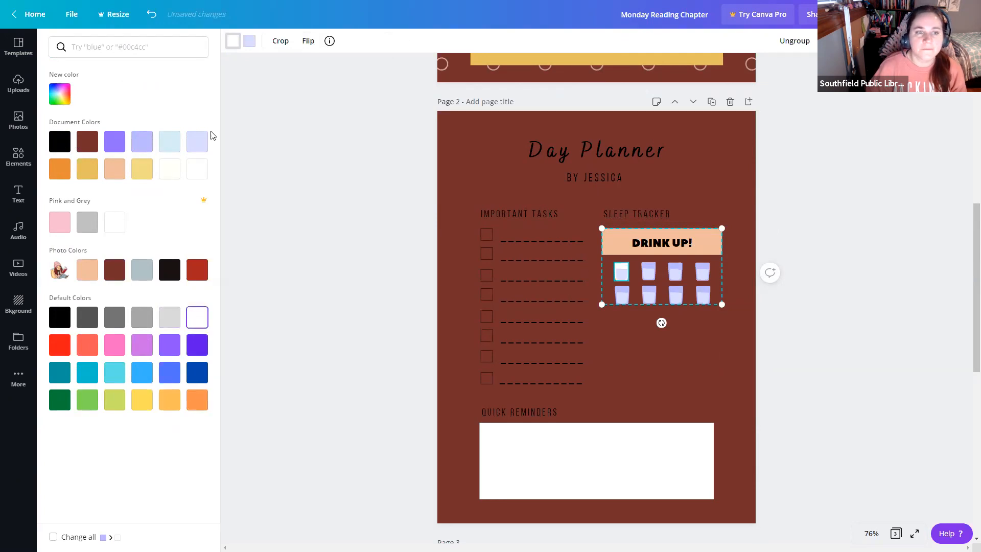
- Recolor the second glass in the top row with white for its upper part and light blue for its water
{"action": "left_click", "coordinate": [648, 271]}
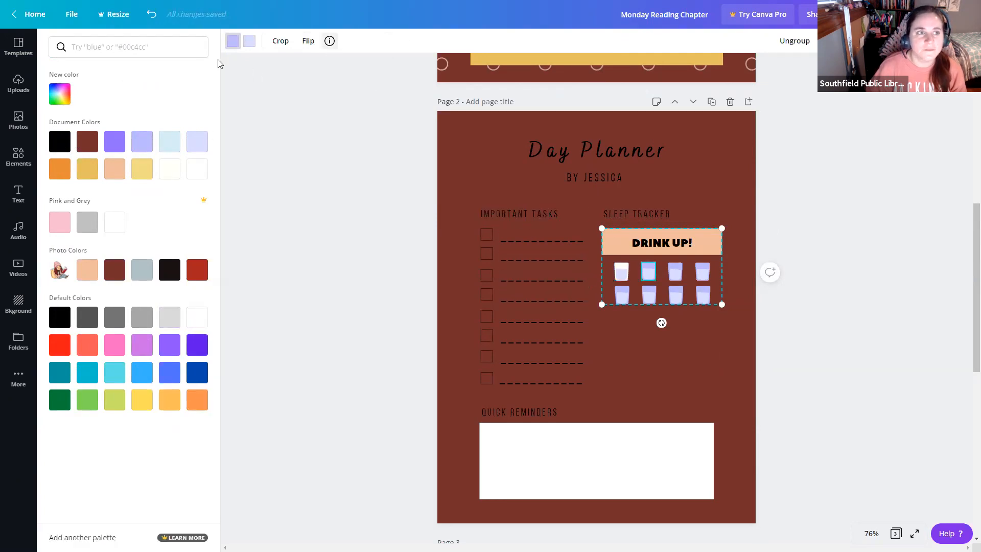
{"action": "left_click", "coordinate": [199, 318]}
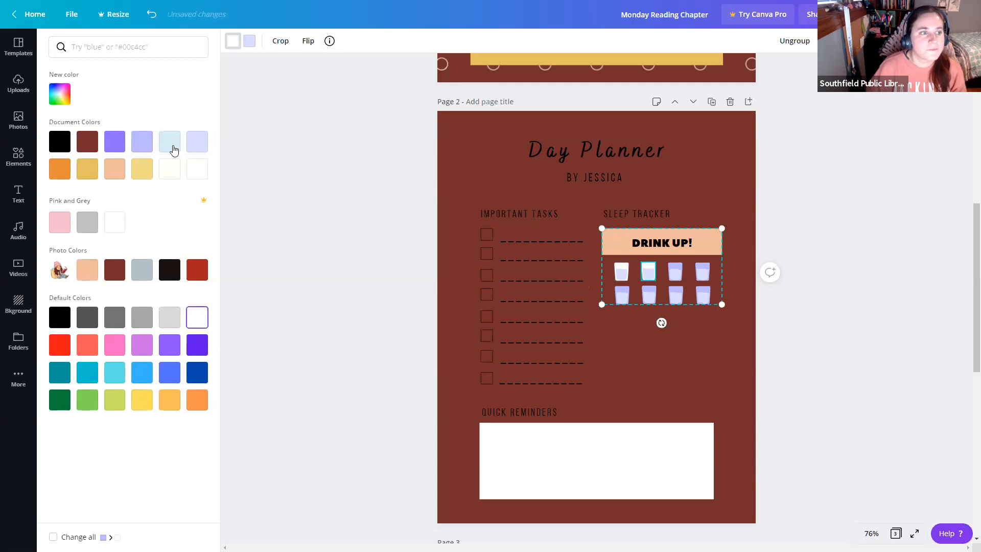
{"action": "left_click", "coordinate": [249, 41]}
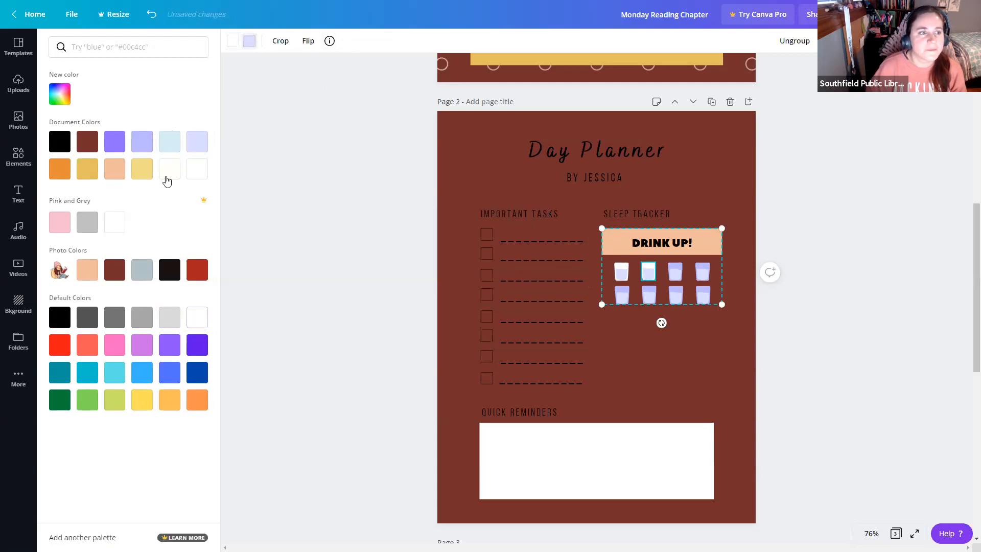
{"action": "left_click", "coordinate": [166, 141]}
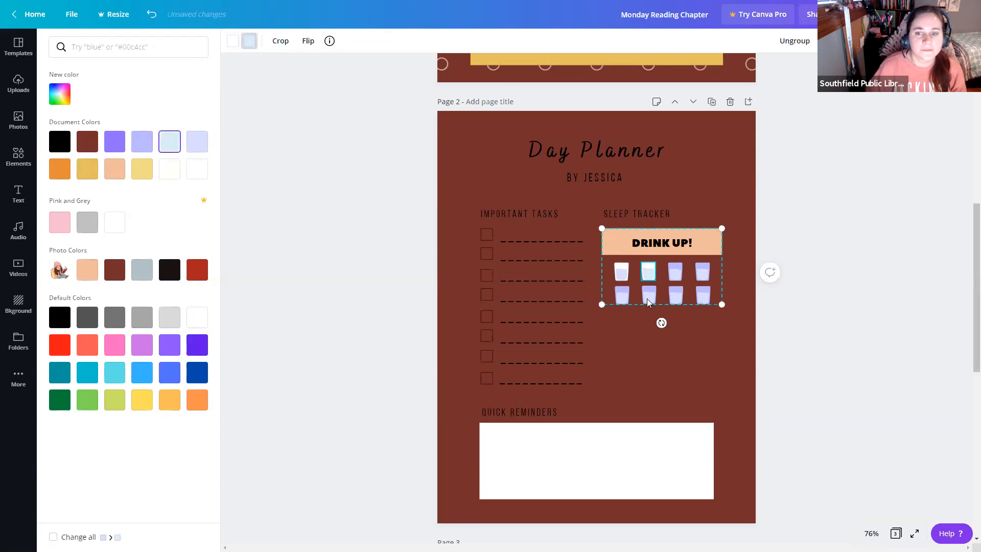
- Change the DRINK UP! heading's font on page 2 to Bakerie Bold
{"action": "left_click", "coordinate": [661, 242]}
{"action": "left_click", "coordinate": [661, 242]}
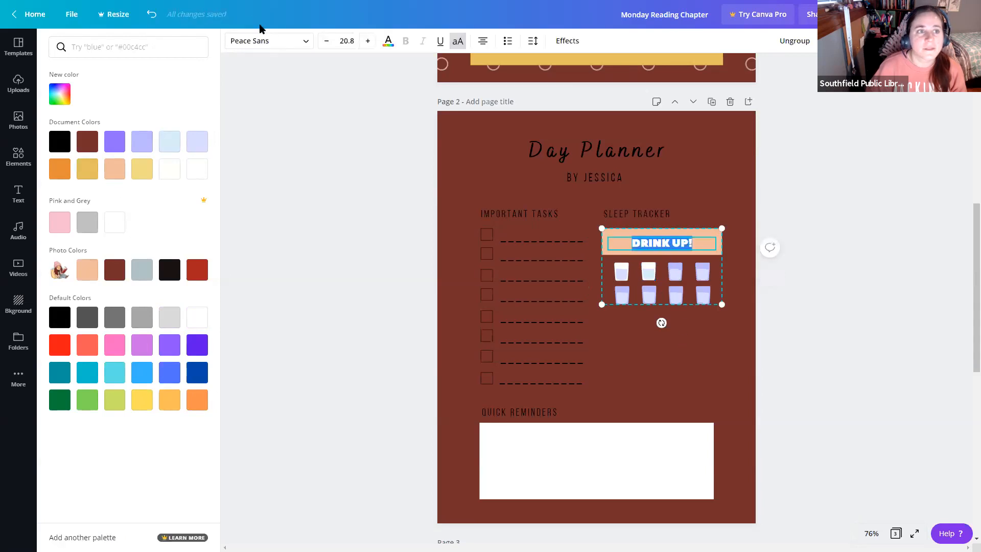
{"action": "left_click", "coordinate": [261, 41]}
{"action": "left_click", "coordinate": [84, 112]}
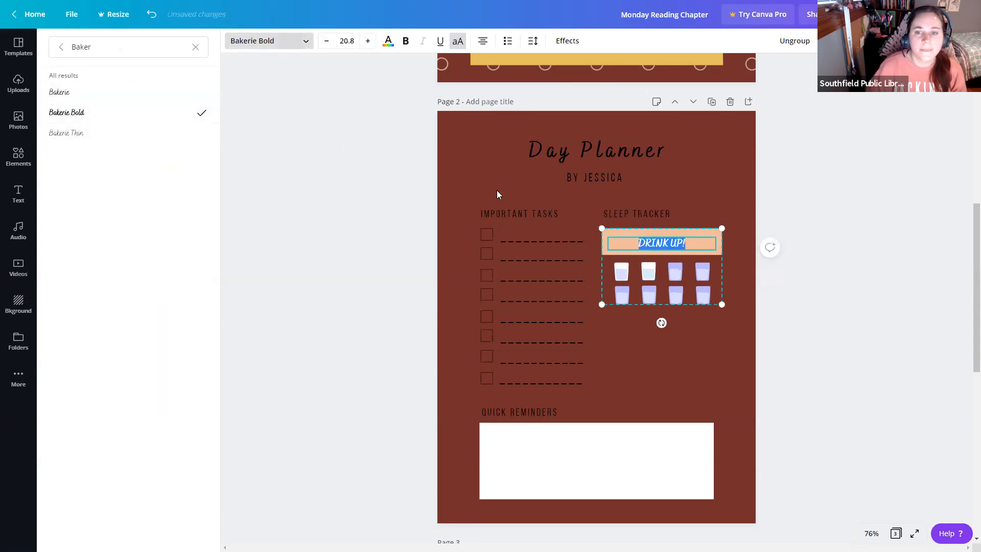
{"action": "left_click", "coordinate": [271, 187]}
{"action": "left_click", "coordinate": [327, 252]}
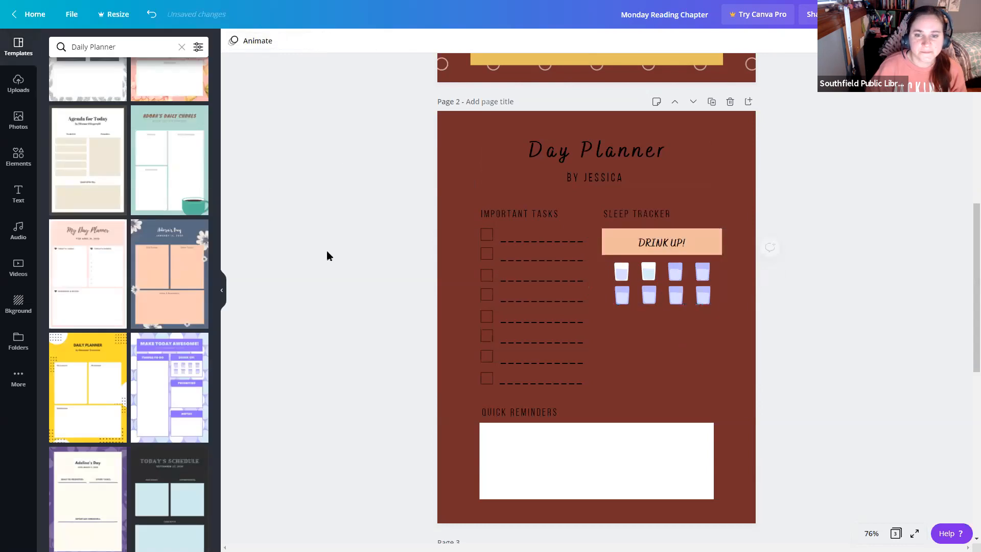
- Retitle the design with the owner's first name in possessive form followed by "Weekly Planner"
{"action": "scroll", "coordinate": [422, 368], "scroll_direction": "up", "scroll_amount": 2}
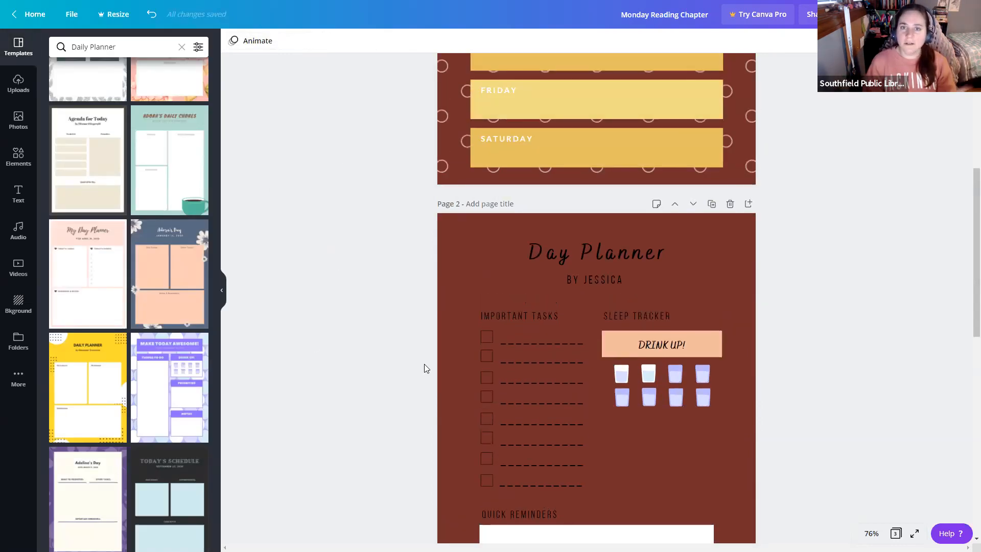
{"action": "scroll", "coordinate": [448, 346], "scroll_direction": "down", "scroll_amount": 1}
{"action": "scroll", "coordinate": [479, 349], "scroll_direction": "up", "scroll_amount": 6}
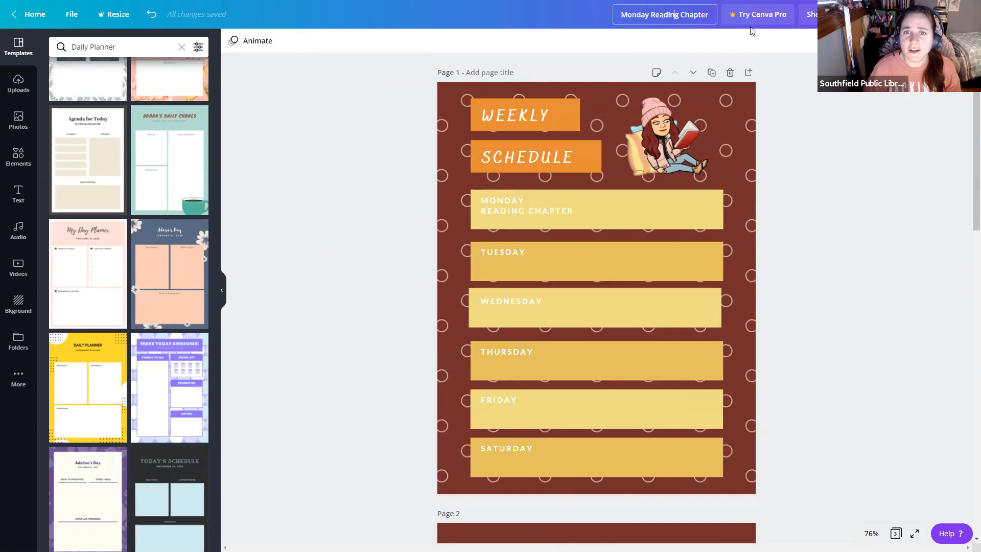
{"action": "key", "text": "ctrl+a"}
{"action": "key", "text": "BackSpace"}
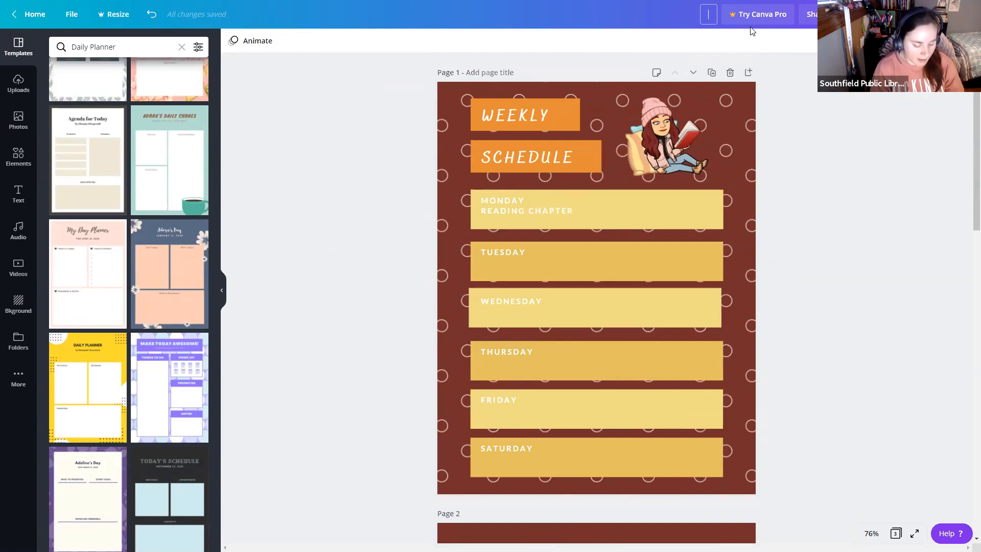
{"action": "type", "text": "Jess's"}
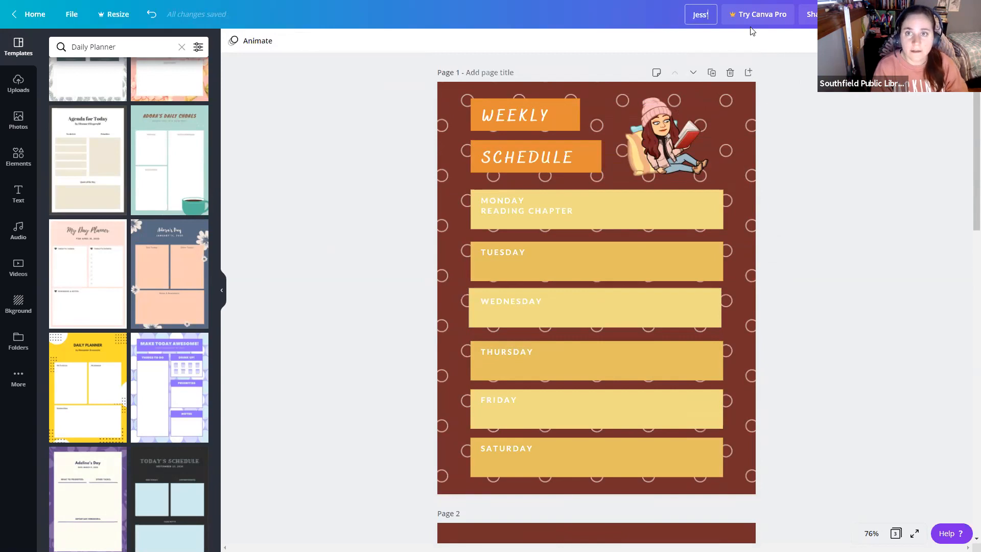
{"action": "type", "text": " Weeklin"}
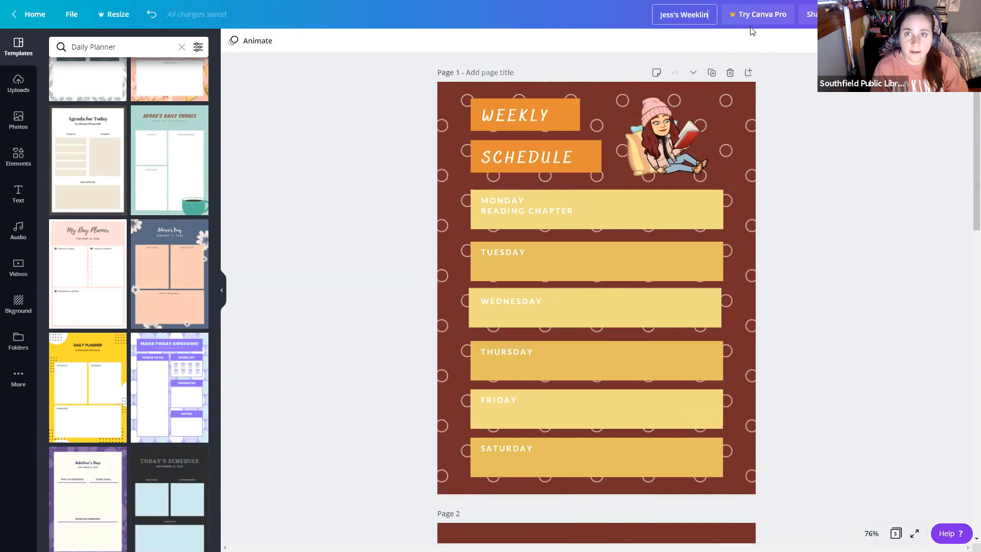
{"action": "key", "text": "BackSpace"}
{"action": "key", "text": "BackSpace"}
{"action": "type", "text": "y"}
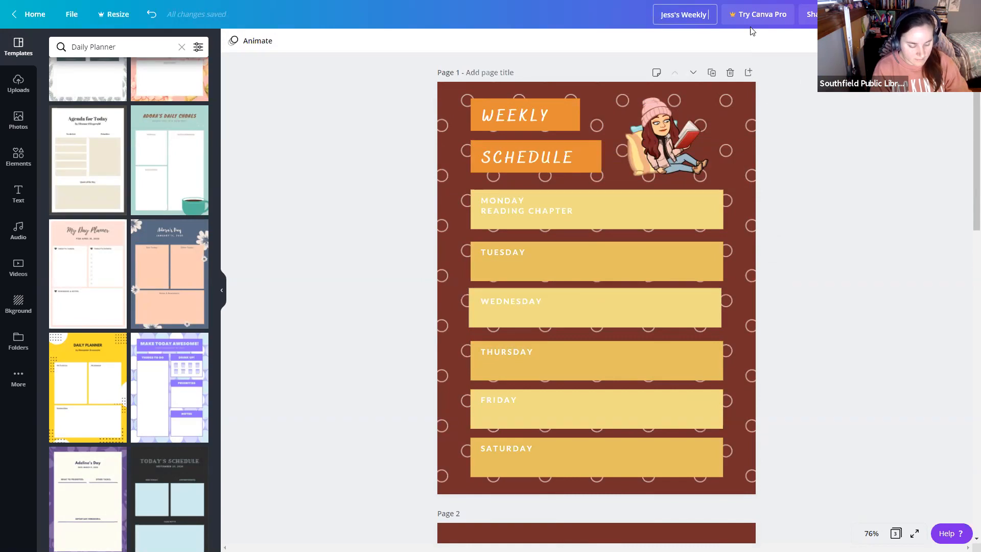
{"action": "type", "text": " Planner"}
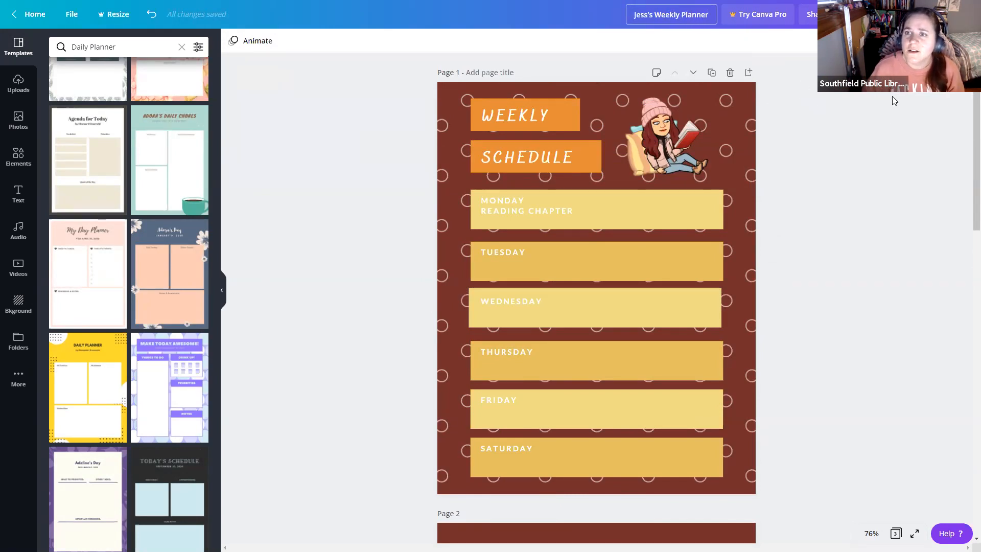
- Review the file types offered for downloading the design
{"action": "left_click", "coordinate": [914, 15]}
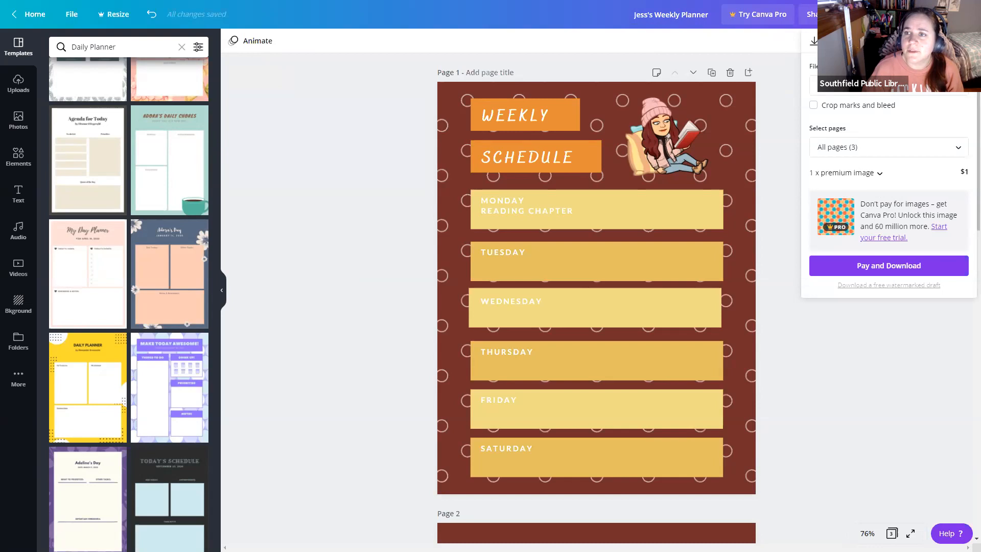
{"action": "left_click", "coordinate": [877, 91]}
{"action": "scroll", "coordinate": [879, 138], "scroll_direction": "down", "scroll_amount": 2}
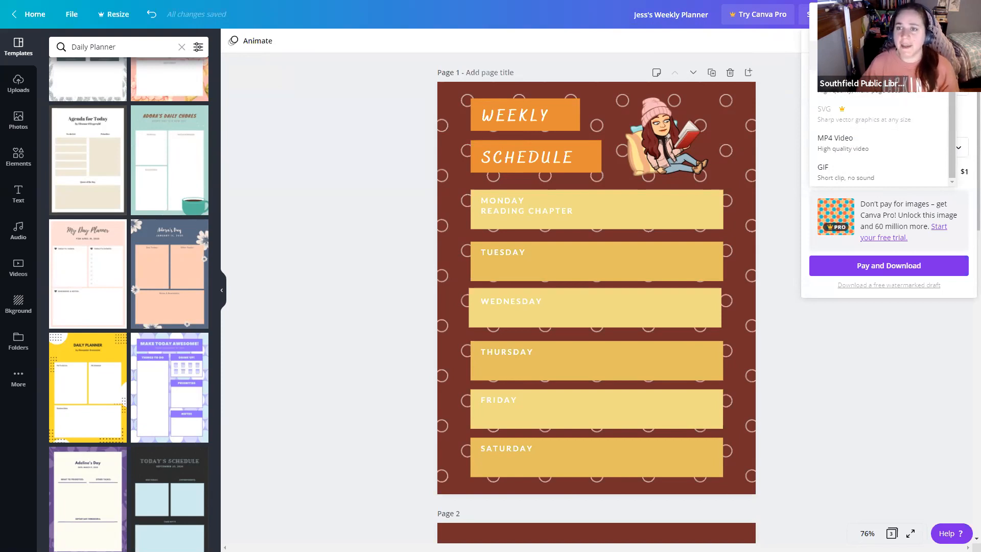
{"action": "scroll", "coordinate": [879, 138], "scroll_direction": "up", "scroll_amount": 2}
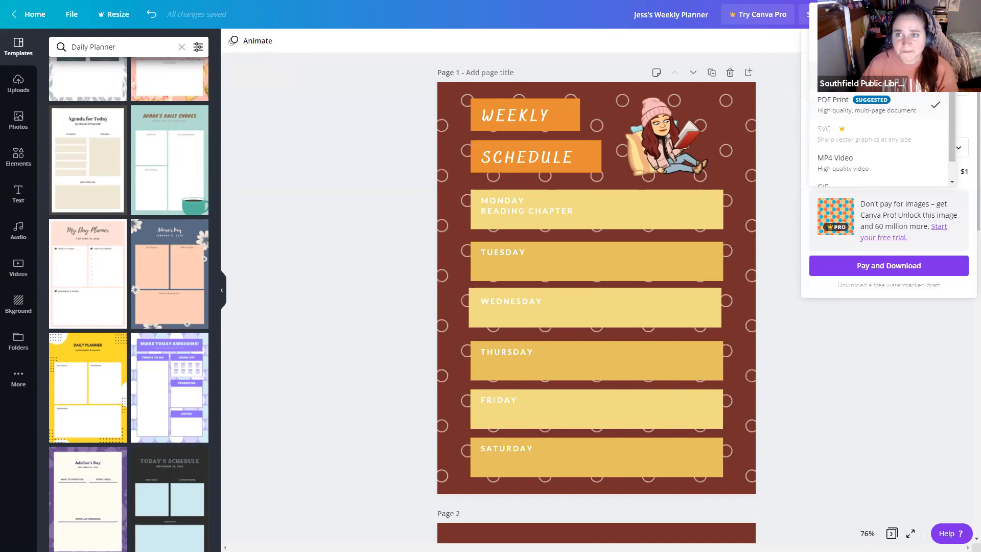
{"action": "left_click", "coordinate": [873, 76]}
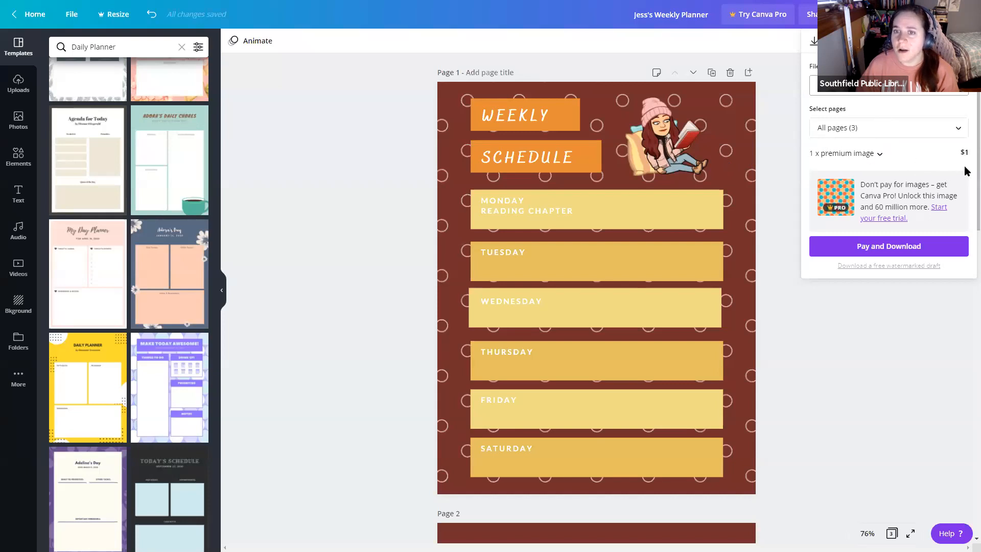
- Check which premium image the download charges for and look for it on the design's pages
{"action": "left_click", "coordinate": [879, 154]}
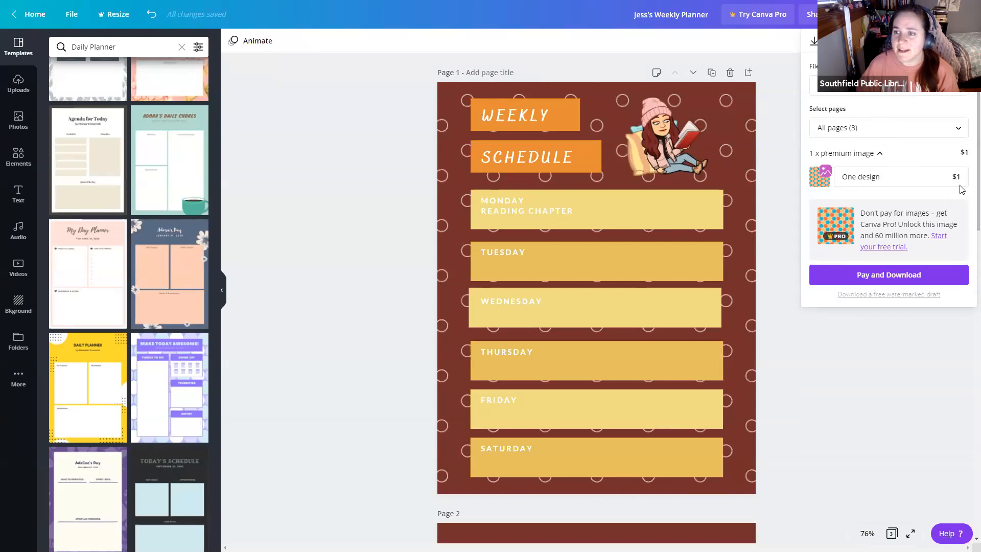
{"action": "left_click", "coordinate": [725, 101]}
{"action": "left_click", "coordinate": [706, 112]}
{"action": "left_click", "coordinate": [735, 146]}
{"action": "left_click", "coordinate": [806, 177]}
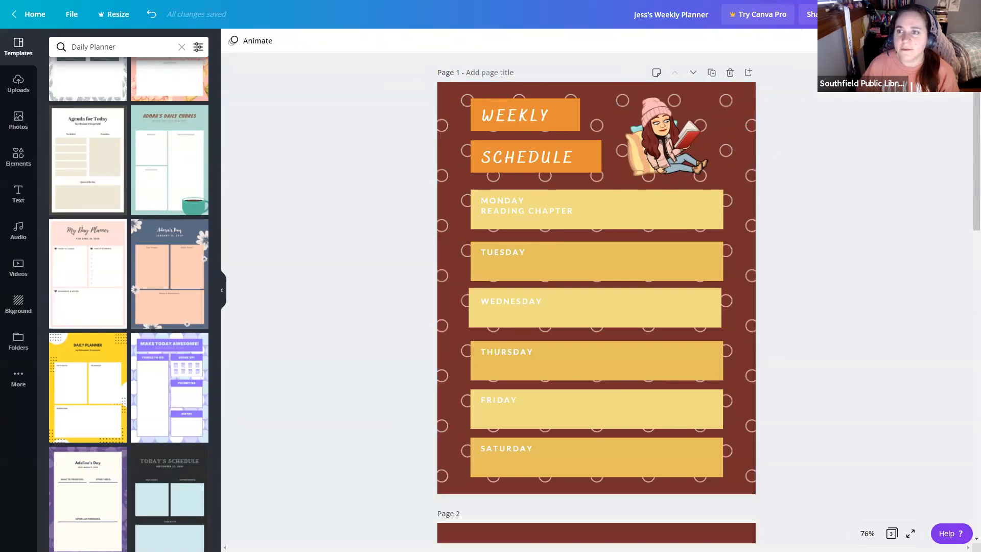
{"action": "left_click", "coordinate": [863, 14]}
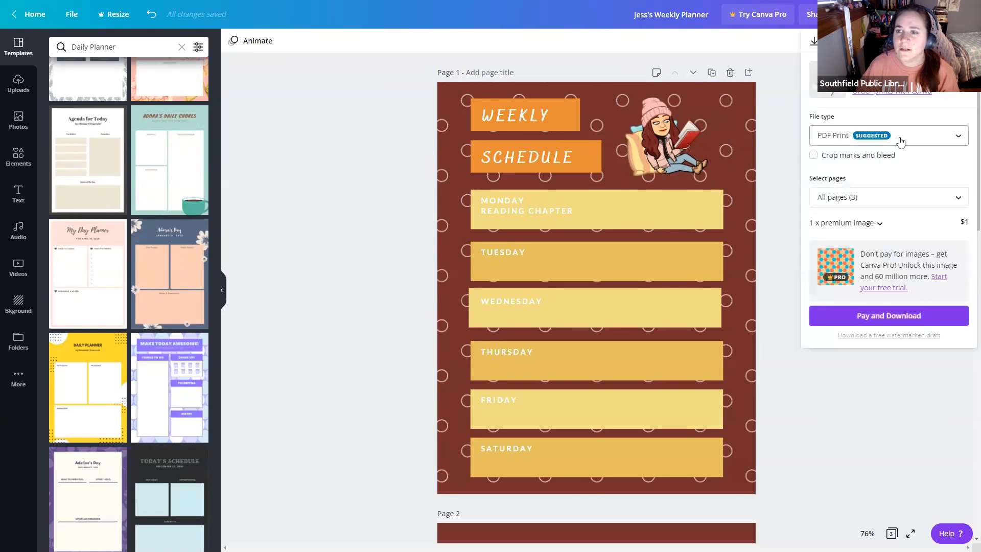
{"action": "left_click", "coordinate": [847, 225]}
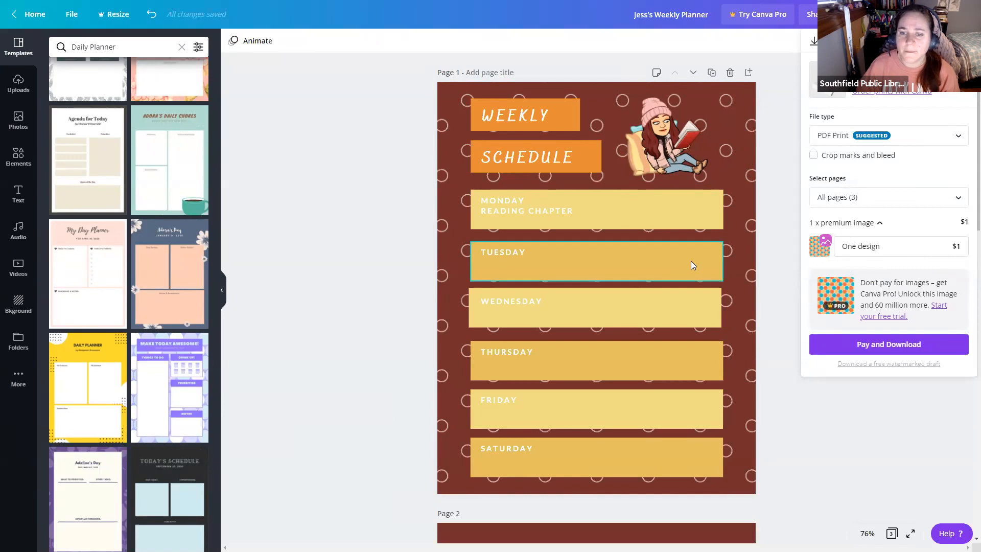
{"action": "scroll", "coordinate": [691, 260], "scroll_direction": "down", "scroll_amount": 3}
{"action": "left_click", "coordinate": [756, 324]}
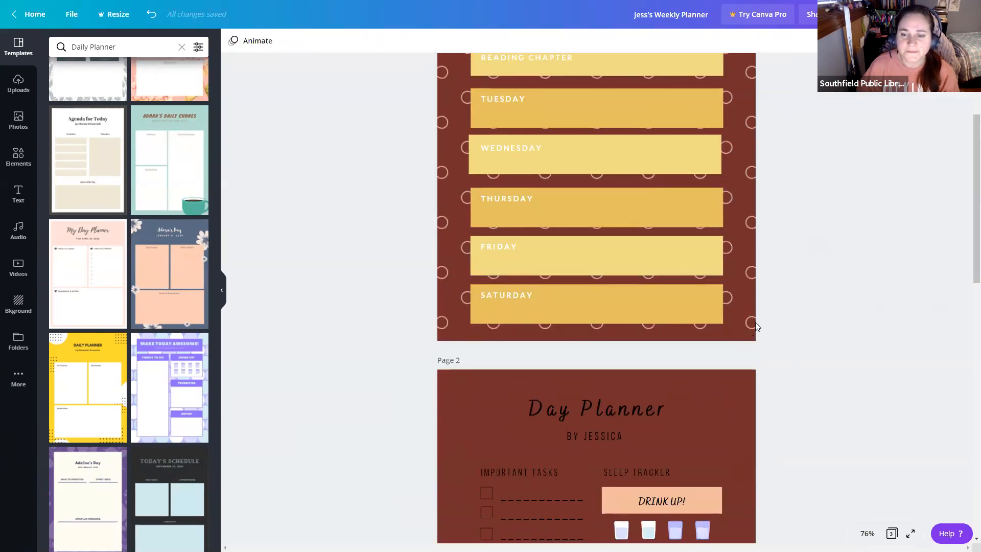
{"action": "scroll", "coordinate": [558, 267], "scroll_direction": "up", "scroll_amount": 3}
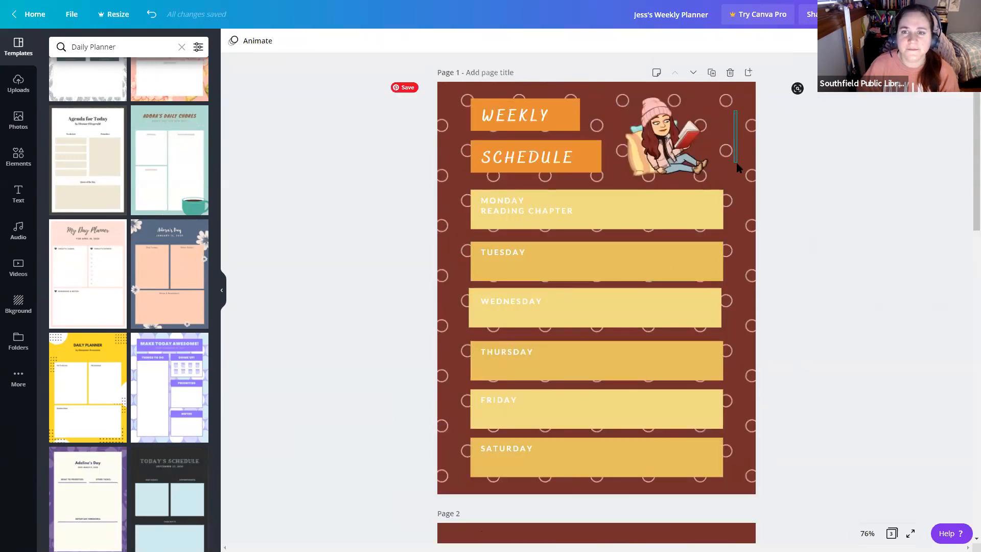
- Delete the ring pattern behind the weekly schedule on page 1
{"action": "double_click", "coordinate": [727, 99]}
{"action": "left_click_drag", "start_coordinate": [727, 99], "coordinate": [706, 143]}
{"action": "double_click", "coordinate": [706, 143]}
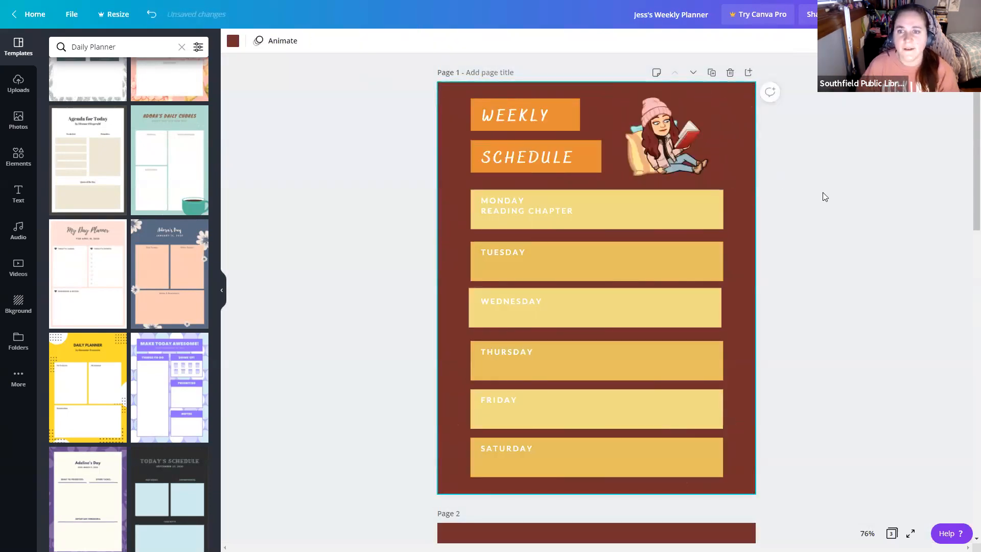
- Recheck the download charge for premium images and delete page 3 with the purple MAKE TODAY AWESOME! template
{"action": "left_click", "coordinate": [941, 14]}
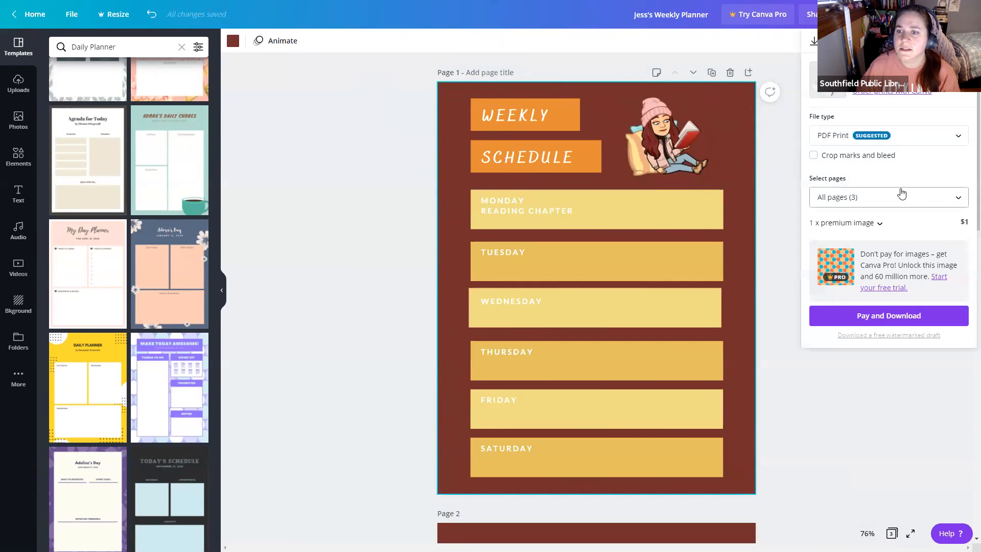
{"action": "scroll", "coordinate": [599, 279], "scroll_direction": "down", "scroll_amount": 7}
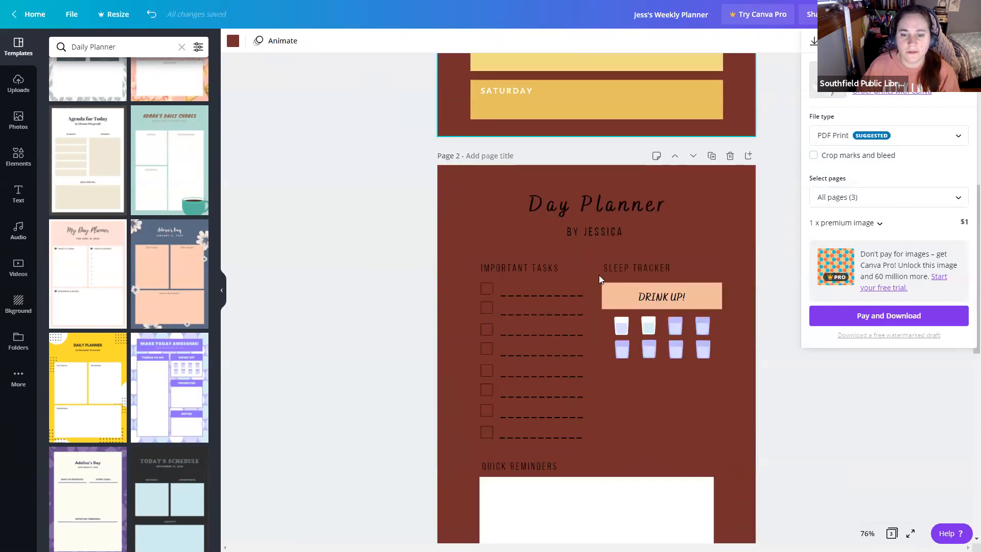
{"action": "scroll", "coordinate": [598, 278], "scroll_direction": "down", "scroll_amount": 4}
{"action": "scroll", "coordinate": [600, 278], "scroll_direction": "down", "scroll_amount": 4}
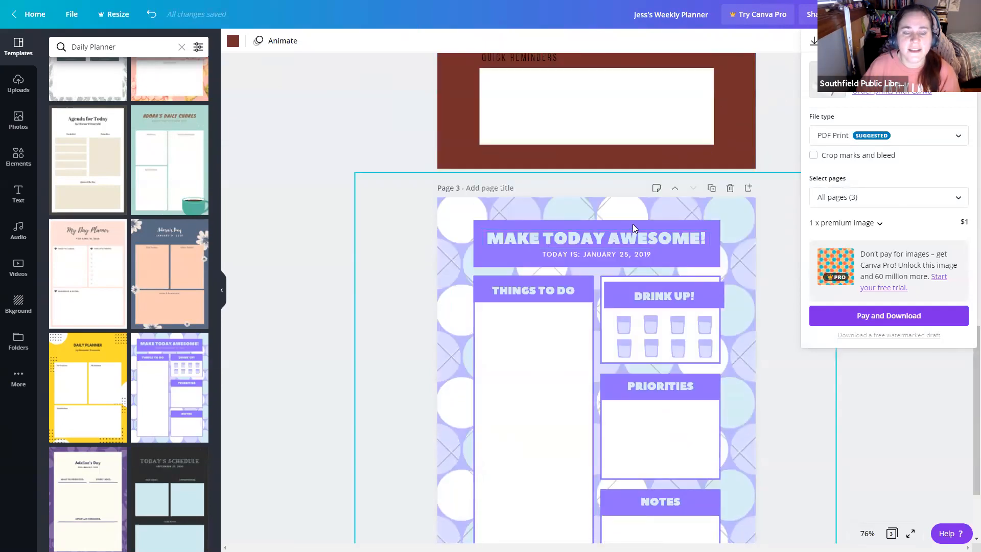
{"action": "scroll", "coordinate": [633, 223], "scroll_direction": "down", "scroll_amount": 3}
{"action": "left_click", "coordinate": [742, 96]}
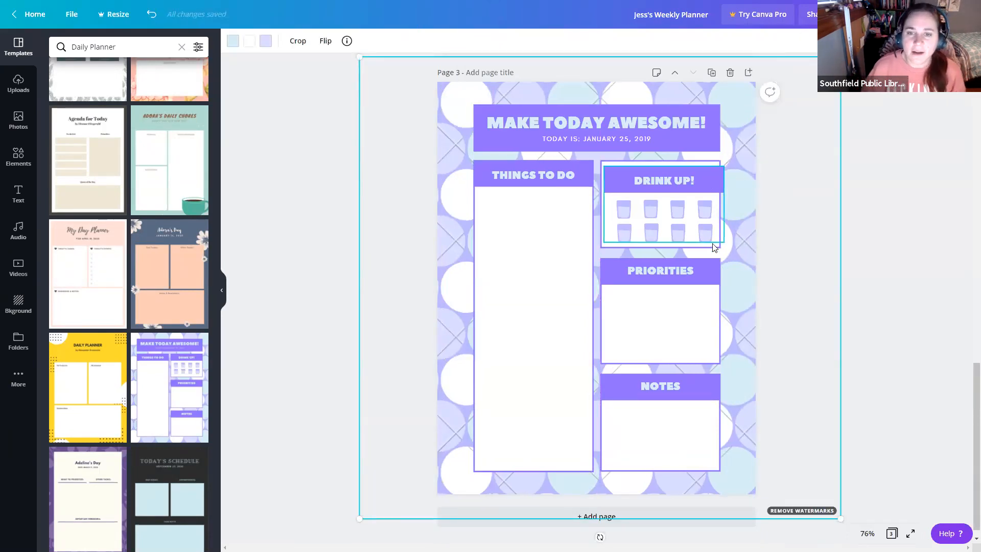
{"action": "scroll", "coordinate": [715, 209], "scroll_direction": "up", "scroll_amount": 2}
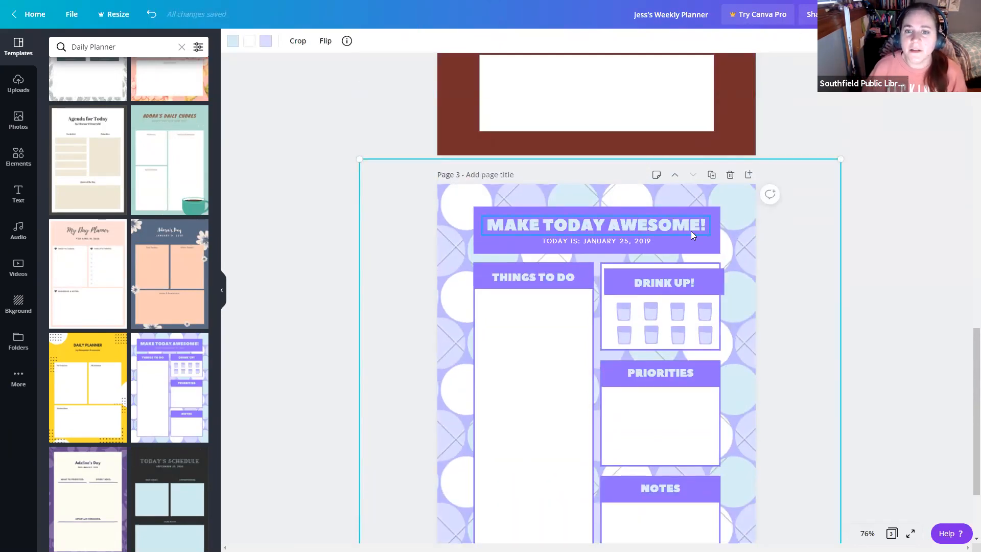
{"action": "left_click", "coordinate": [730, 175]}
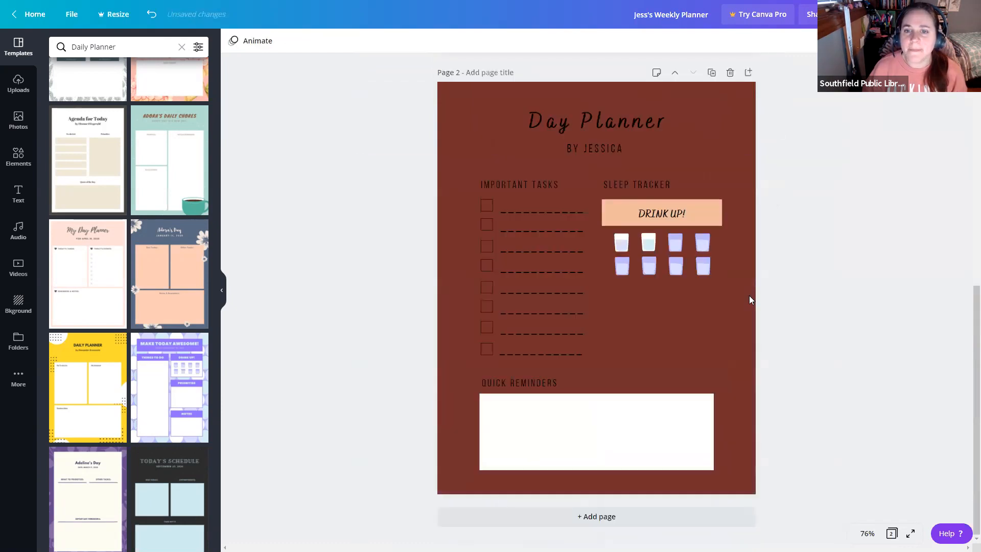
- Download all pages of the design as PDF Print and dismiss the referral offer
{"action": "scroll", "coordinate": [596, 297], "scroll_direction": "up", "scroll_amount": 2}
{"action": "left_click", "coordinate": [938, 14]}
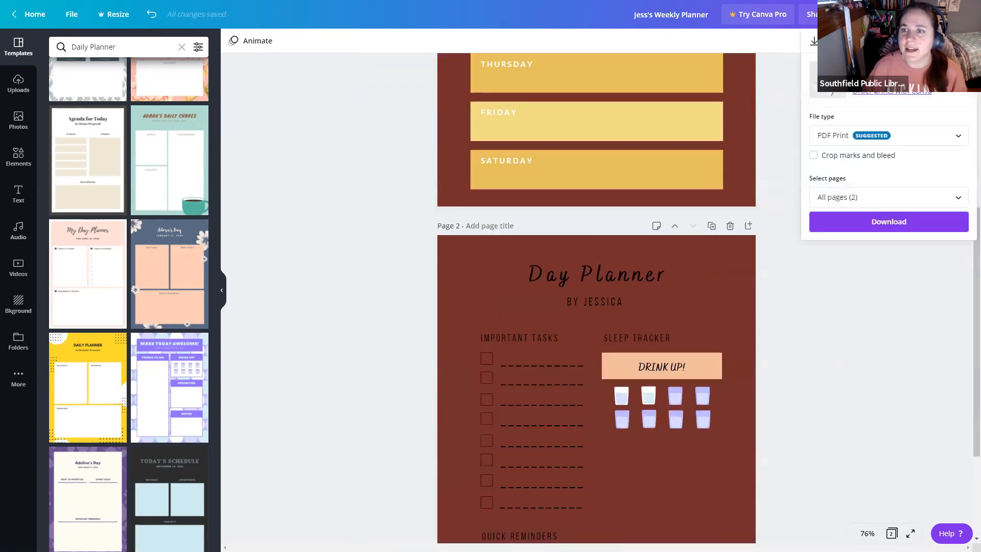
{"action": "left_click", "coordinate": [909, 231]}
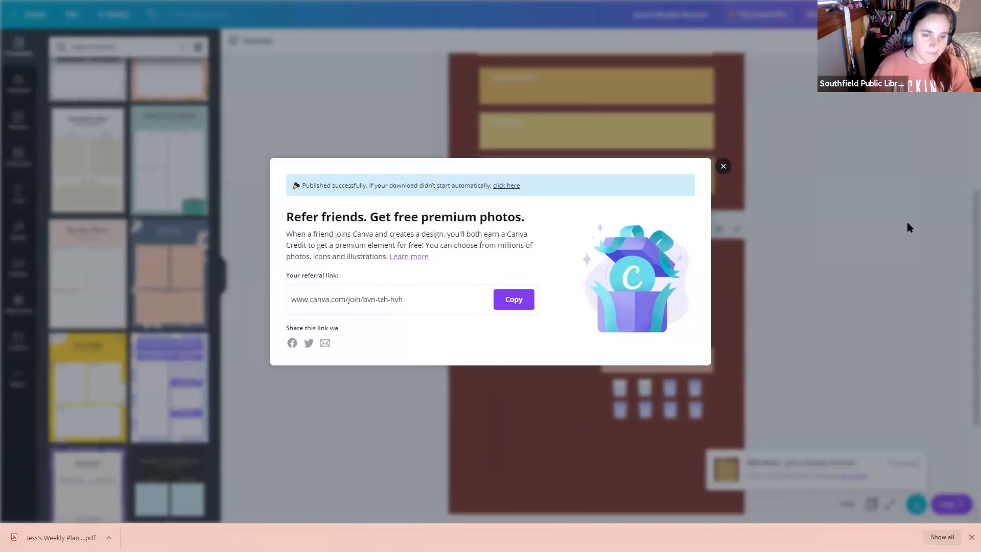
{"action": "left_click", "coordinate": [723, 166]}
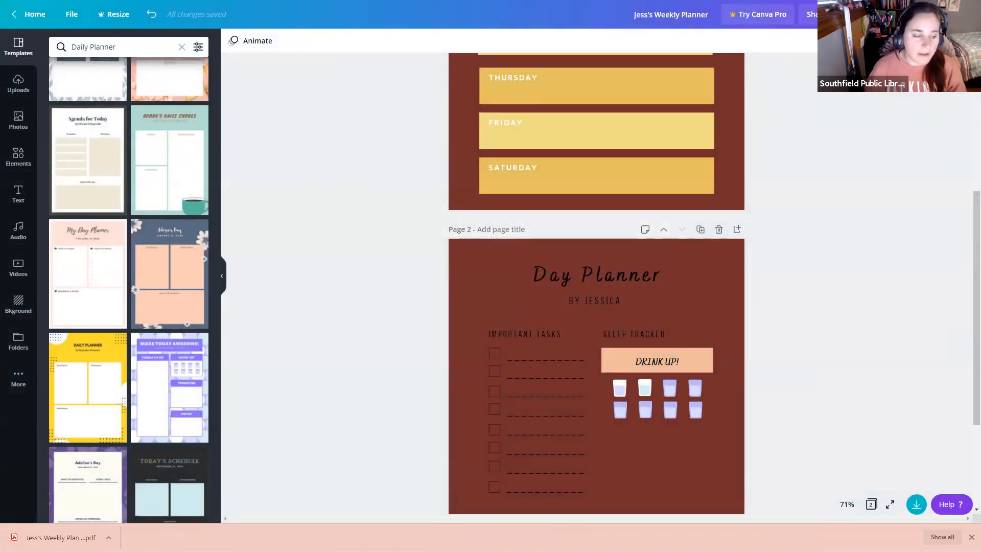
- Open the downloaded planner PDF and look through both of its pages
{"action": "left_click", "coordinate": [57, 537]}
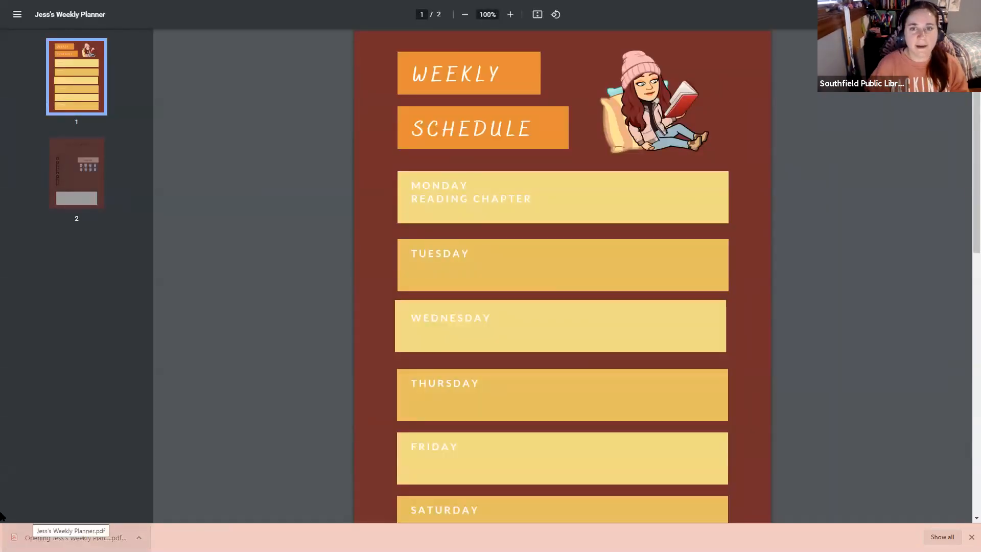
{"action": "scroll", "coordinate": [478, 390], "scroll_direction": "down", "scroll_amount": 5}
{"action": "scroll", "coordinate": [478, 390], "scroll_direction": "down", "scroll_amount": 5}
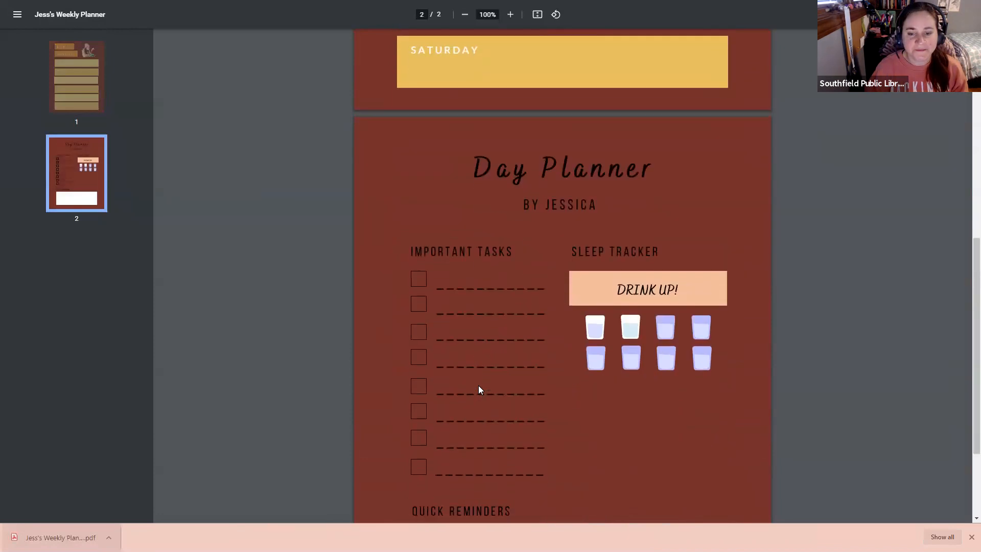
{"action": "scroll", "coordinate": [478, 390], "scroll_direction": "up", "scroll_amount": 6}
{"action": "scroll", "coordinate": [478, 390], "scroll_direction": "up", "scroll_amount": 3}
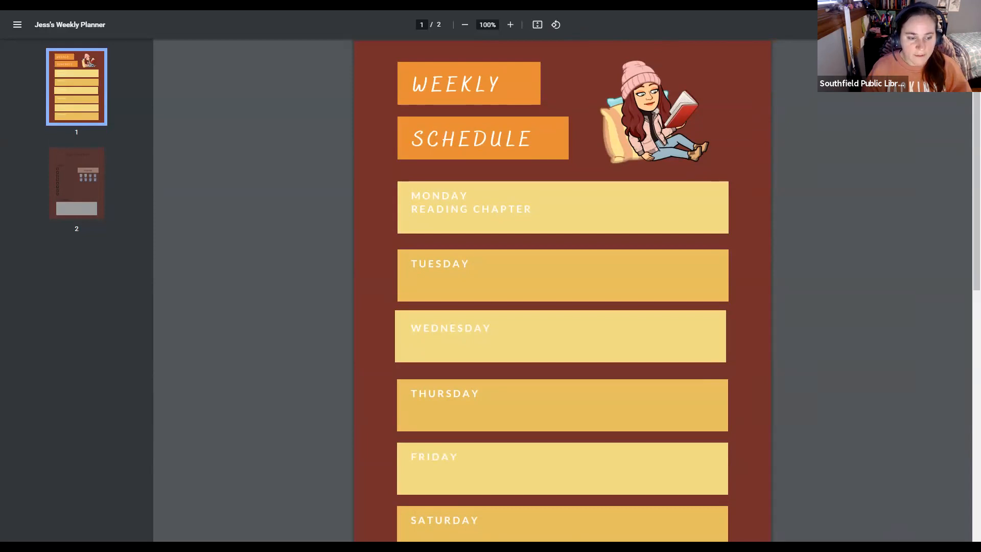
- Exit full screen, close the PDF and view Your designs on the Canva home page
{"action": "right_click", "coordinate": [405, 417]}
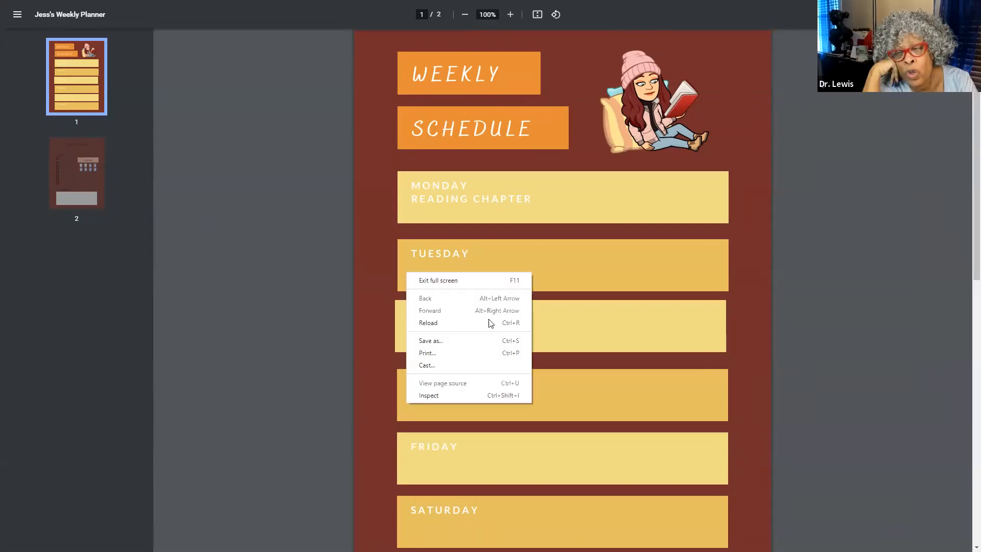
{"action": "left_click", "coordinate": [455, 280]}
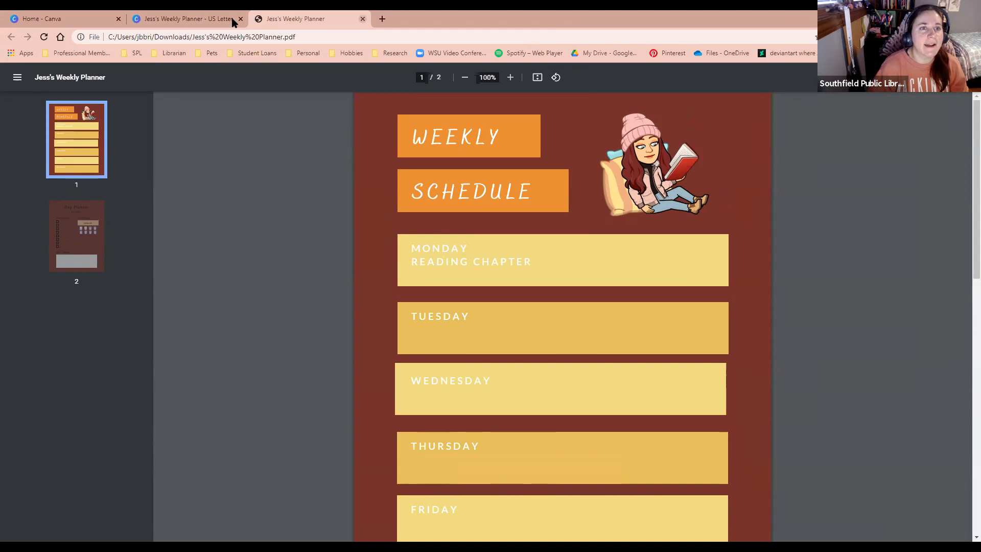
{"action": "key", "text": "ctrl+w"}
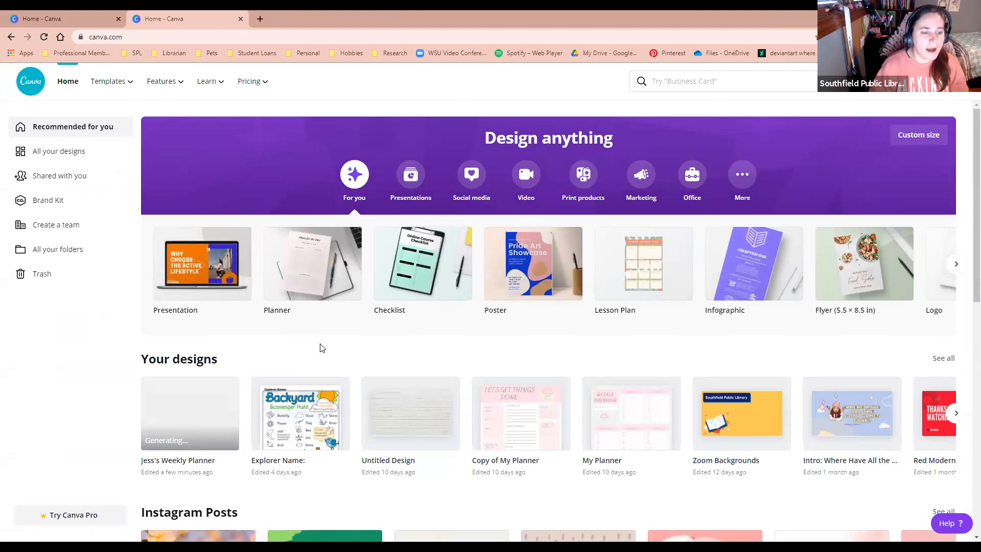
{"action": "scroll", "coordinate": [319, 346], "scroll_direction": "down", "scroll_amount": 1}
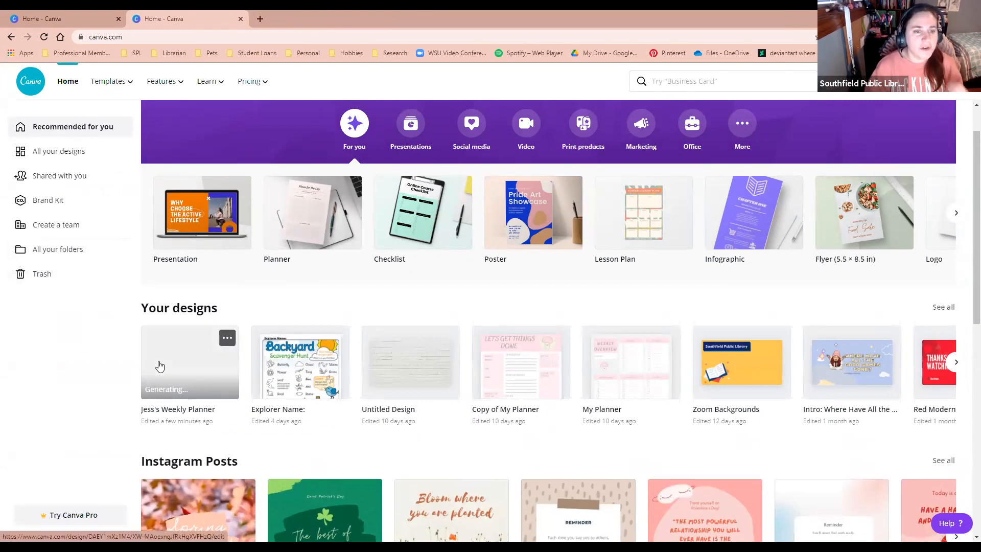
{"action": "scroll", "coordinate": [159, 366], "scroll_direction": "down", "scroll_amount": 2}
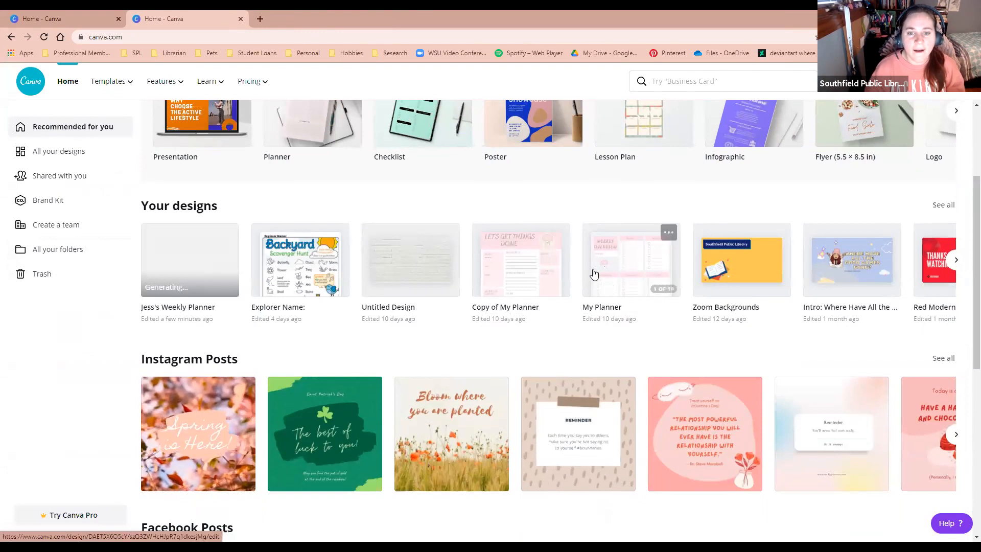
- Open the My Planner design and add a body text box to page 1
{"action": "left_click", "coordinate": [593, 274]}
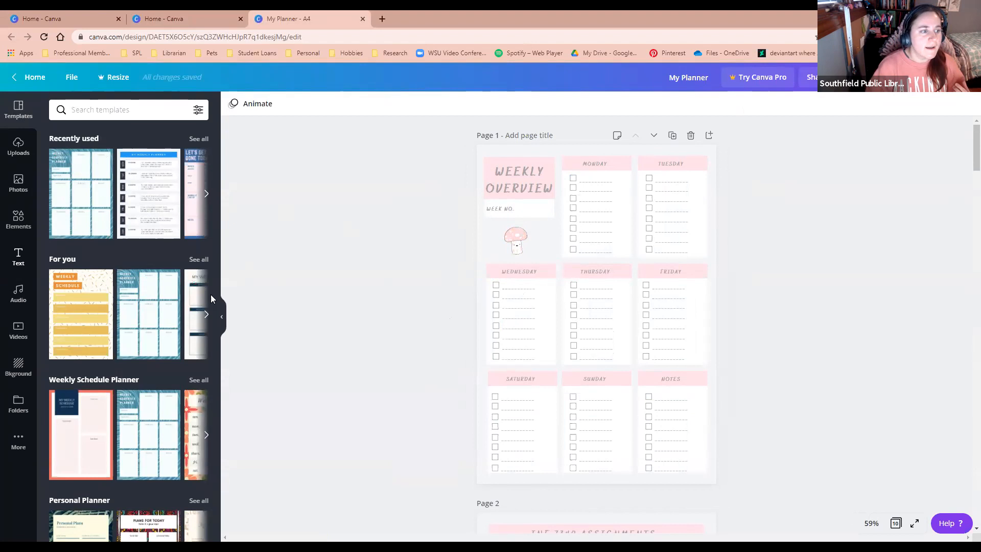
{"action": "left_click", "coordinate": [19, 256]}
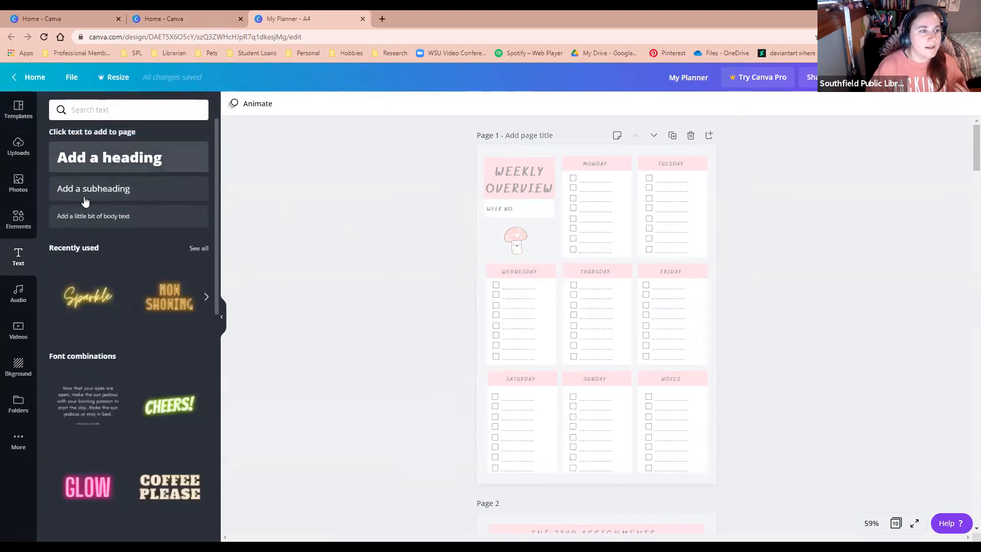
{"action": "left_click_drag", "start_coordinate": [509, 284], "coordinate": [508, 285]}
{"action": "left_click_drag", "start_coordinate": [567, 281], "coordinate": [564, 279]}
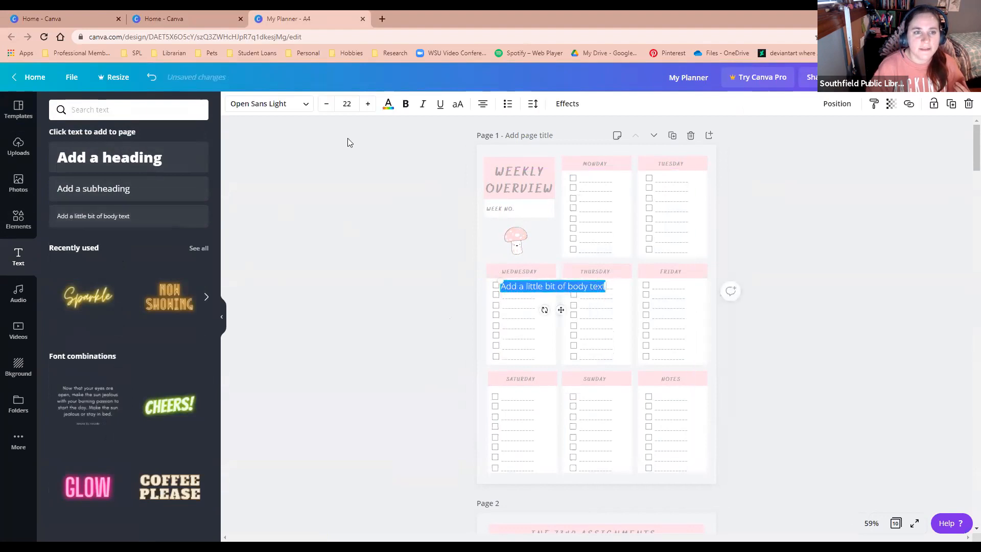
- Reduce the new body text to size 11 and place it on the first line of the Wednesday checklist
{"action": "left_click", "coordinate": [326, 104]}
{"action": "left_click", "coordinate": [326, 104]}
{"action": "left_click", "coordinate": [326, 104]}
{"action": "left_click", "coordinate": [326, 104]}
{"action": "left_click", "coordinate": [325, 104]}
{"action": "left_click", "coordinate": [326, 104]}
{"action": "left_click", "coordinate": [326, 104]}
{"action": "left_click", "coordinate": [326, 104]}
{"action": "left_click", "coordinate": [326, 104]}
{"action": "left_click", "coordinate": [326, 104]}
{"action": "left_click", "coordinate": [326, 105]}
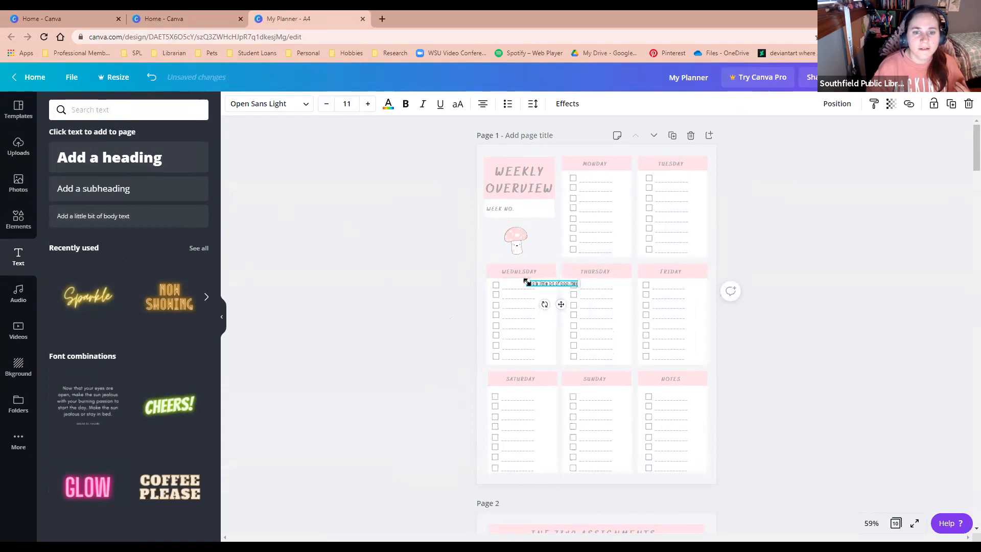
{"action": "left_click_drag", "start_coordinate": [561, 304], "coordinate": [537, 305]}
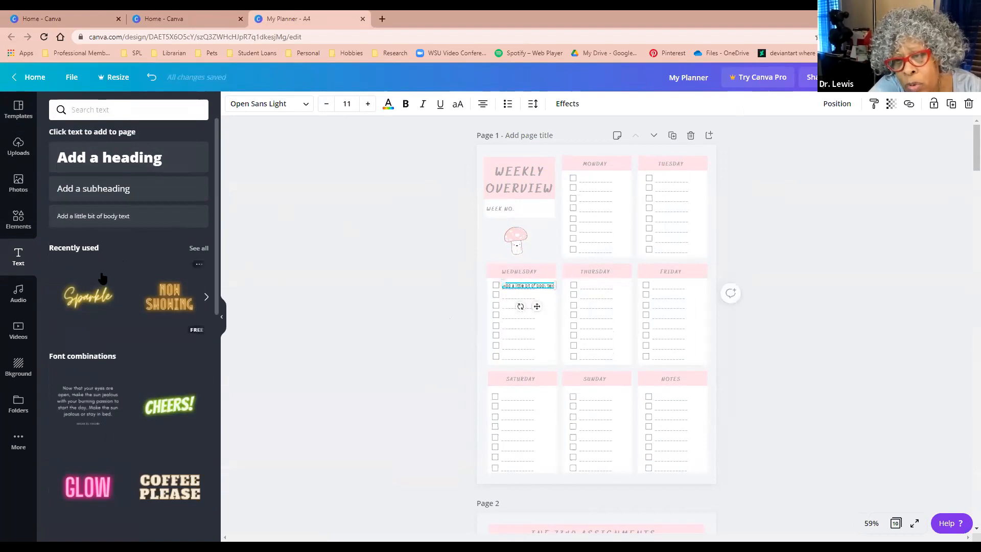
- Show the design's uploaded images, search the web for "pixaby" in a new browser tab and open the Pixabay site
{"action": "left_click", "coordinate": [9, 148]}
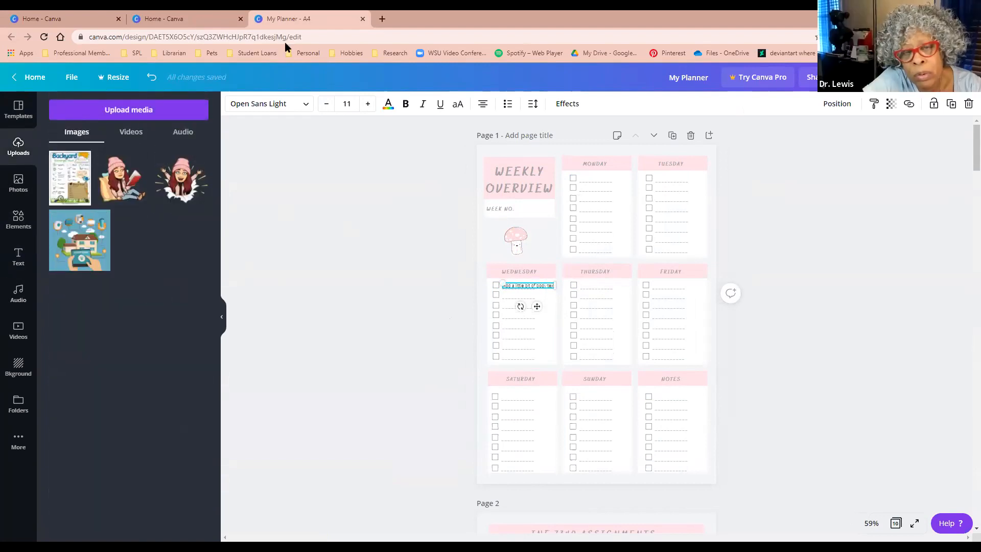
{"action": "left_click", "coordinate": [382, 19]}
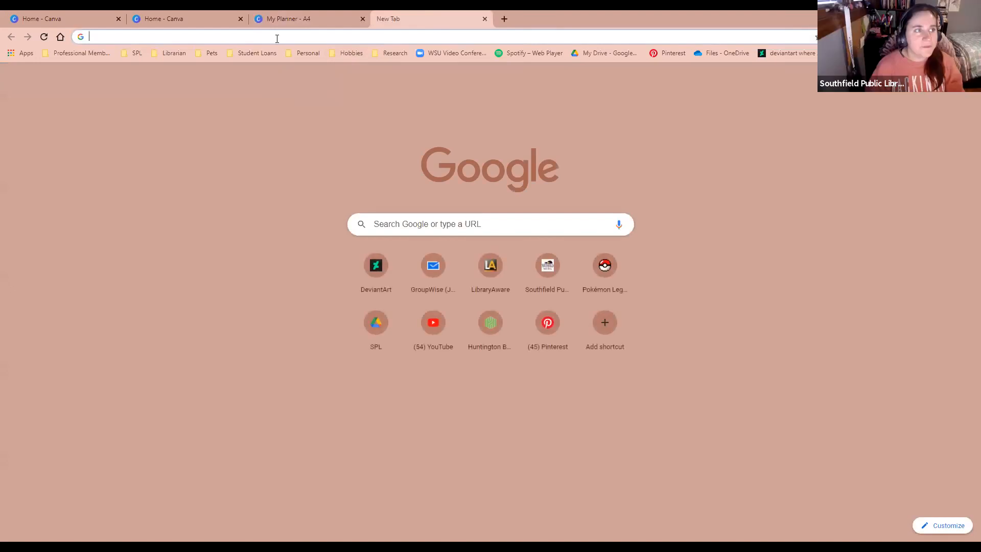
{"action": "type", "text": "pixaby"}
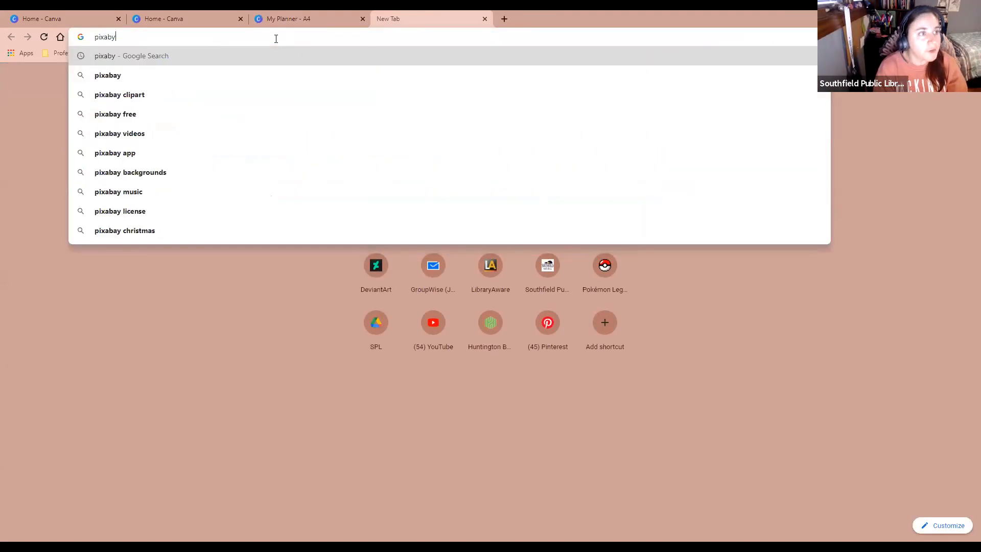
{"action": "key", "text": "Return"}
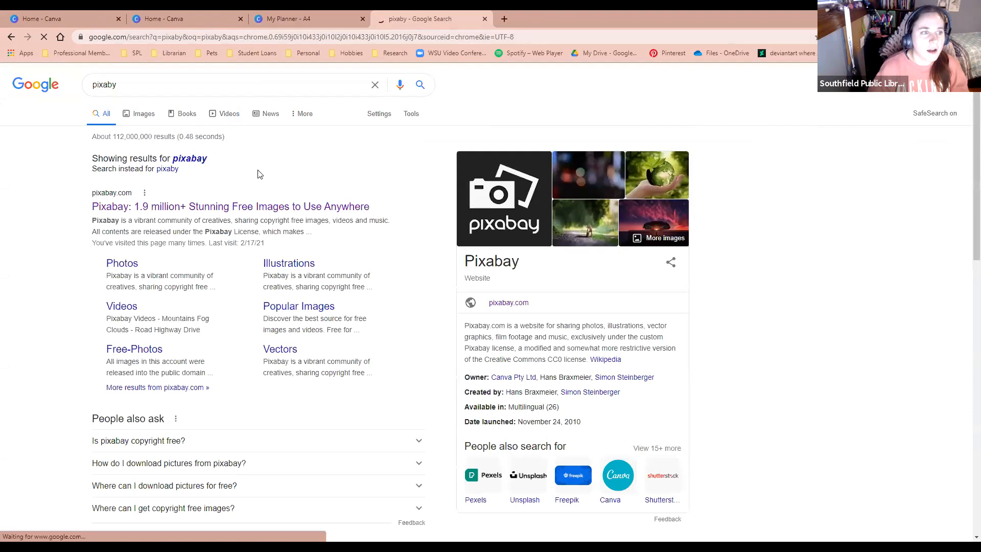
{"action": "left_click", "coordinate": [200, 208]}
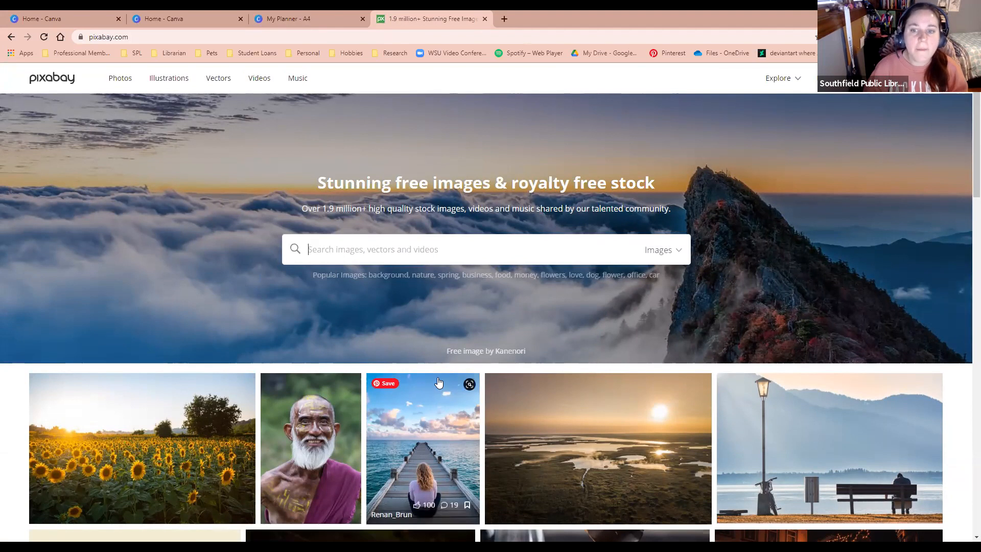
- Look over the Pixabay home page and search its images for "spring"
{"action": "scroll", "coordinate": [438, 382], "scroll_direction": "down", "scroll_amount": 1}
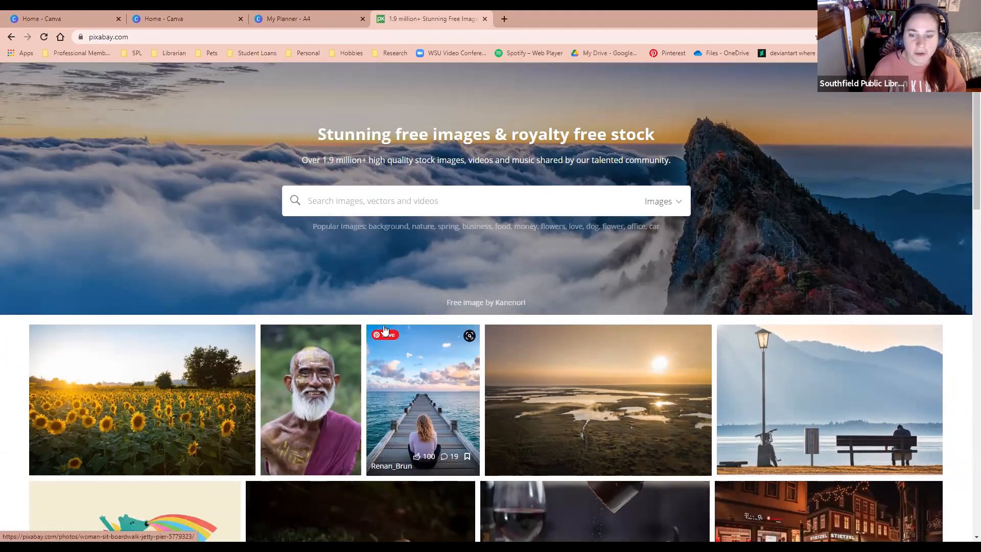
{"action": "scroll", "coordinate": [385, 330], "scroll_direction": "down", "scroll_amount": 1}
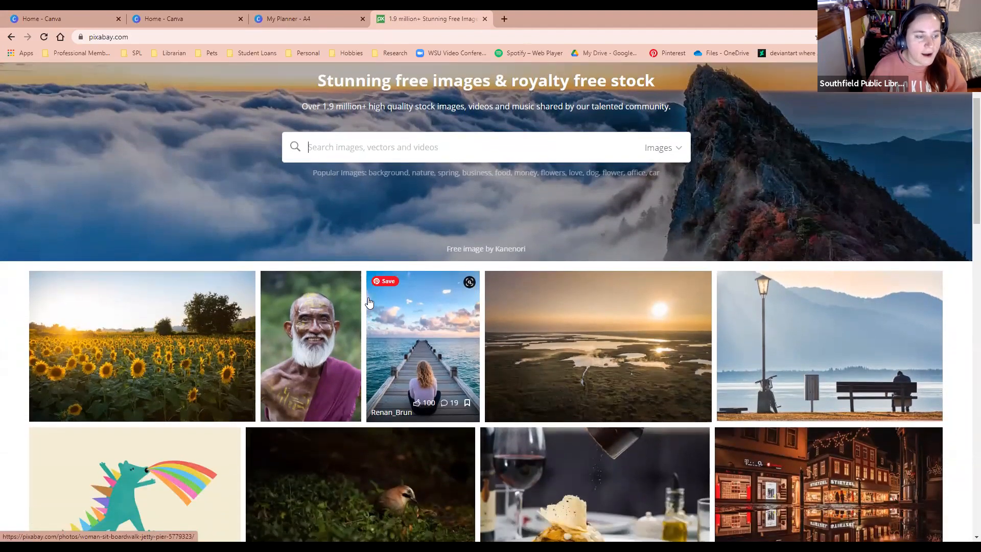
{"action": "scroll", "coordinate": [361, 204], "scroll_direction": "down", "scroll_amount": 1}
{"action": "scroll", "coordinate": [361, 204], "scroll_direction": "up", "scroll_amount": 2}
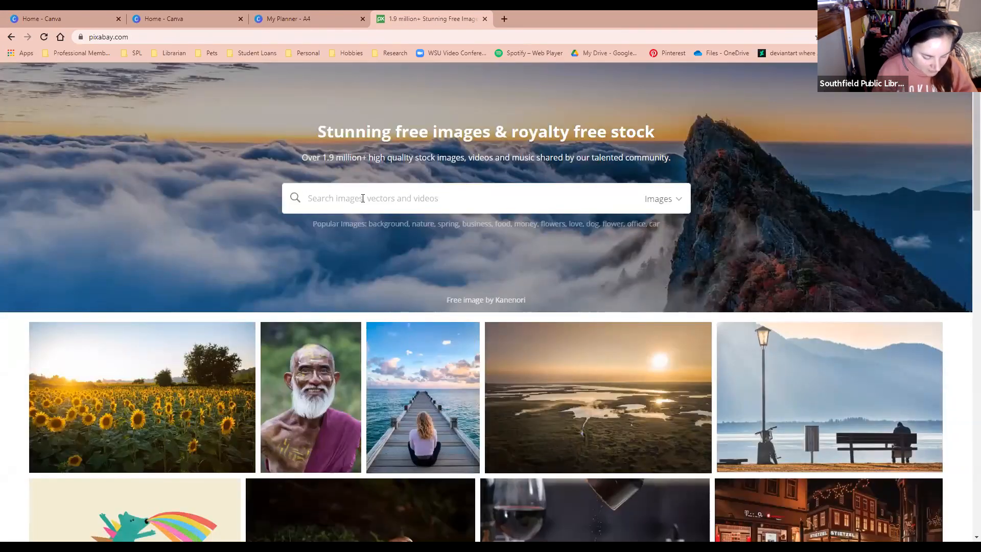
{"action": "type", "text": "spring"}
{"action": "key", "text": "Return"}
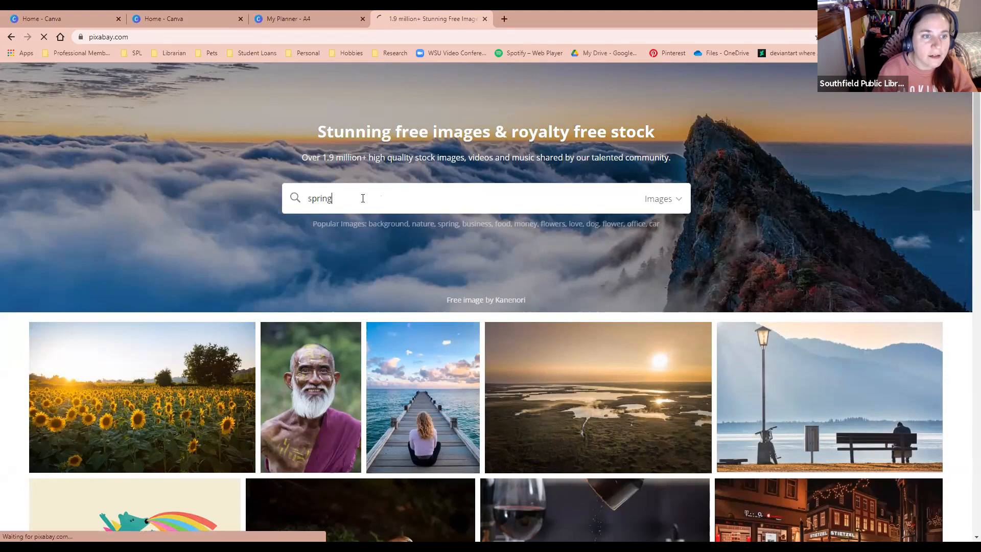
- Open the photo of two butterflies on yellow flowers and download it as a 1920×1280 JPG
{"action": "scroll", "coordinate": [236, 313], "scroll_direction": "down", "scroll_amount": 1}
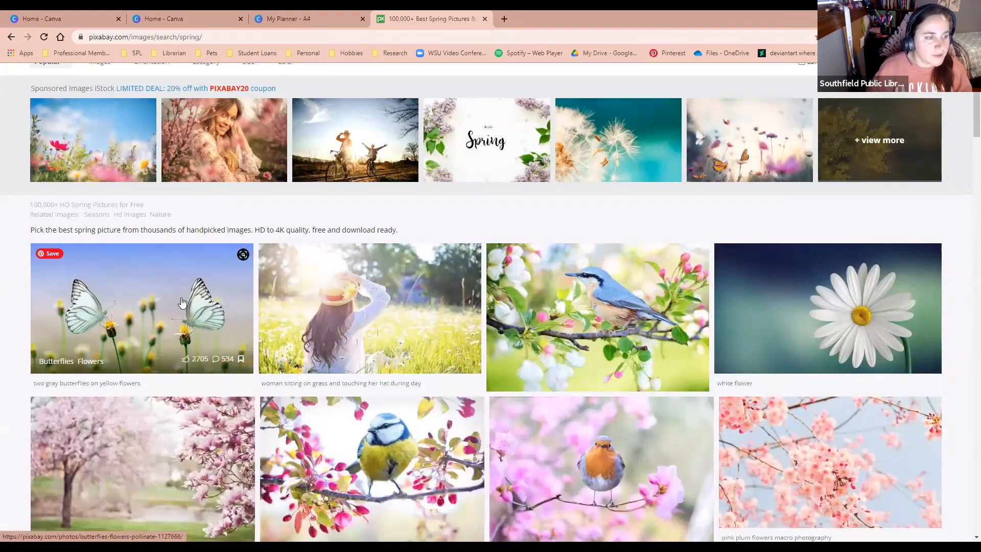
{"action": "scroll", "coordinate": [148, 235], "scroll_direction": "down", "scroll_amount": 2}
{"action": "left_click", "coordinate": [148, 235]}
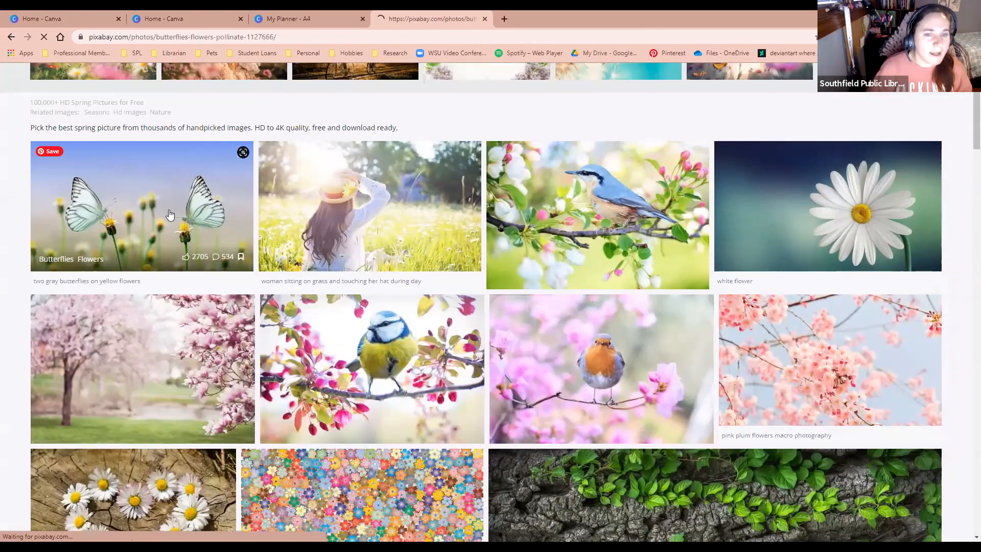
{"action": "left_click", "coordinate": [747, 282]}
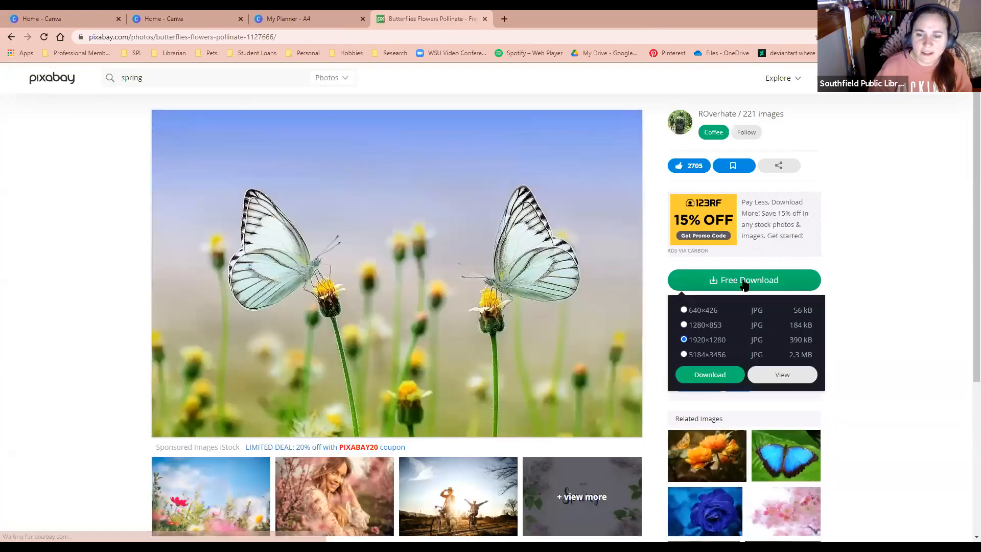
{"action": "left_click", "coordinate": [709, 375]}
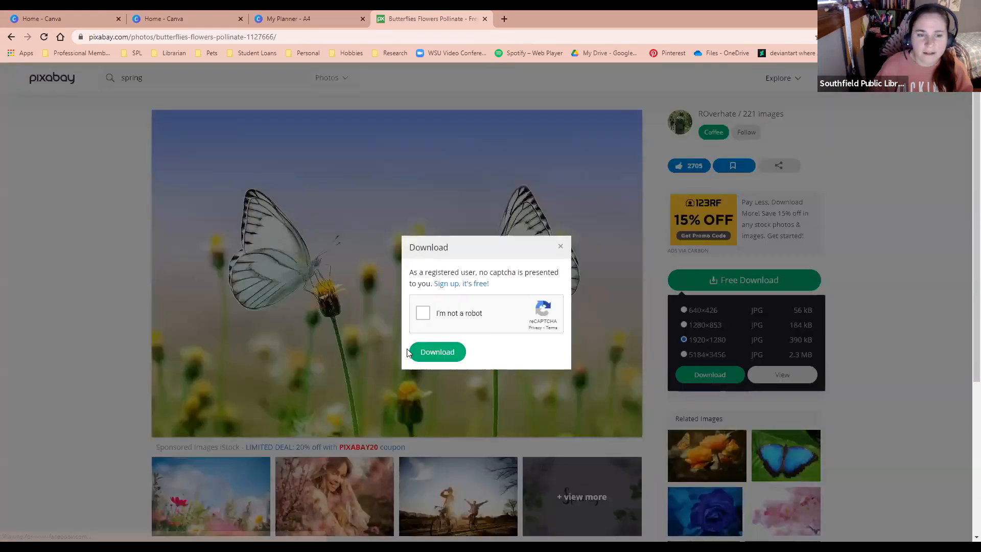
{"action": "left_click", "coordinate": [430, 359]}
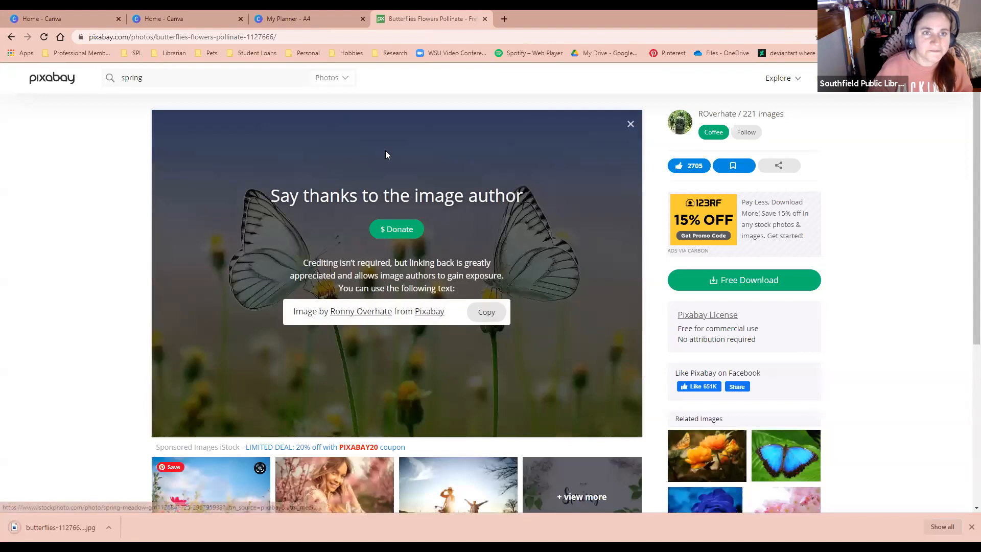
- Return to the My Planner design and upload the downloaded butterflies JPG to its images
{"action": "left_click", "coordinate": [178, 12]}
{"action": "key", "text": "ctrl+Tab"}
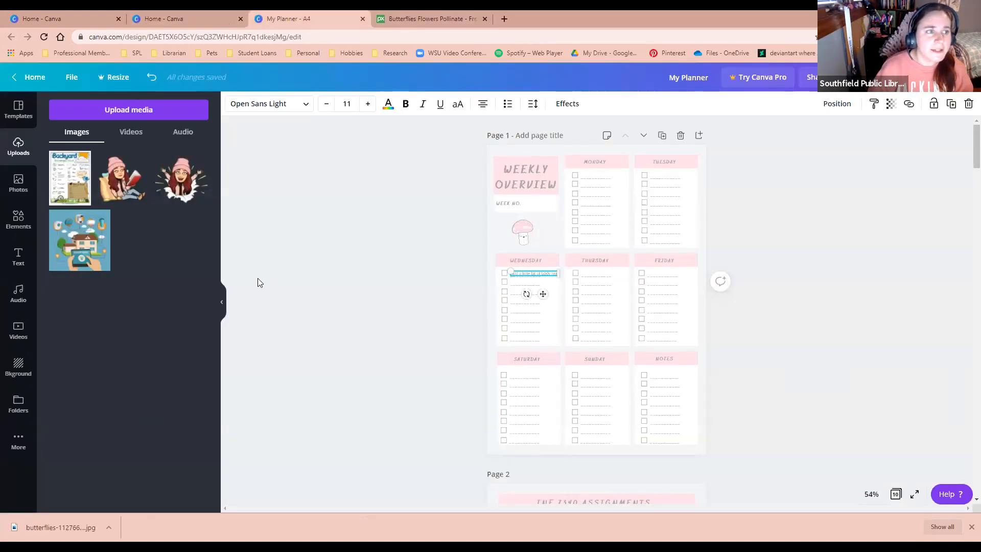
{"action": "left_click_drag", "start_coordinate": [44, 528], "coordinate": [115, 400]}
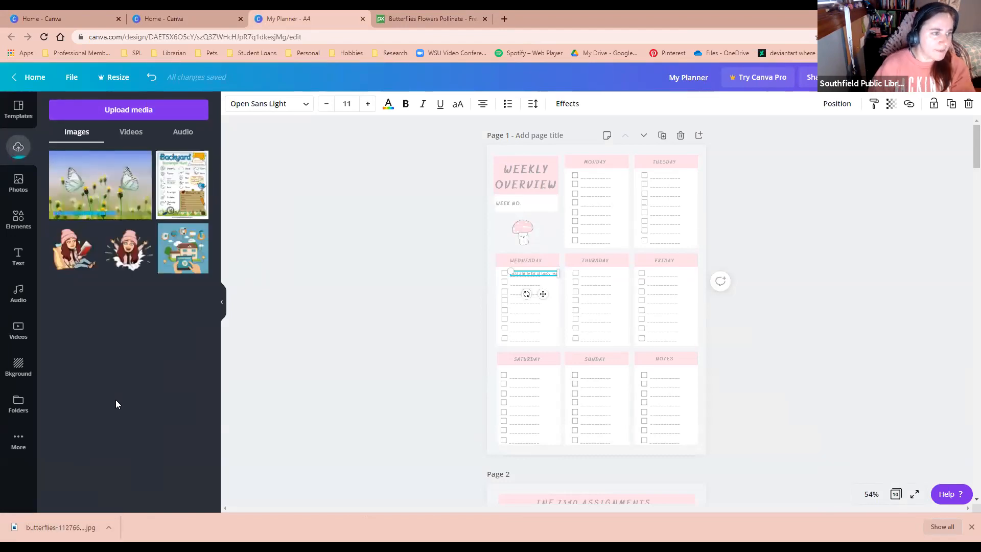
- Review the available upload sources, the uploaded butterfly image and the audio uploads
{"action": "left_click", "coordinate": [116, 113]}
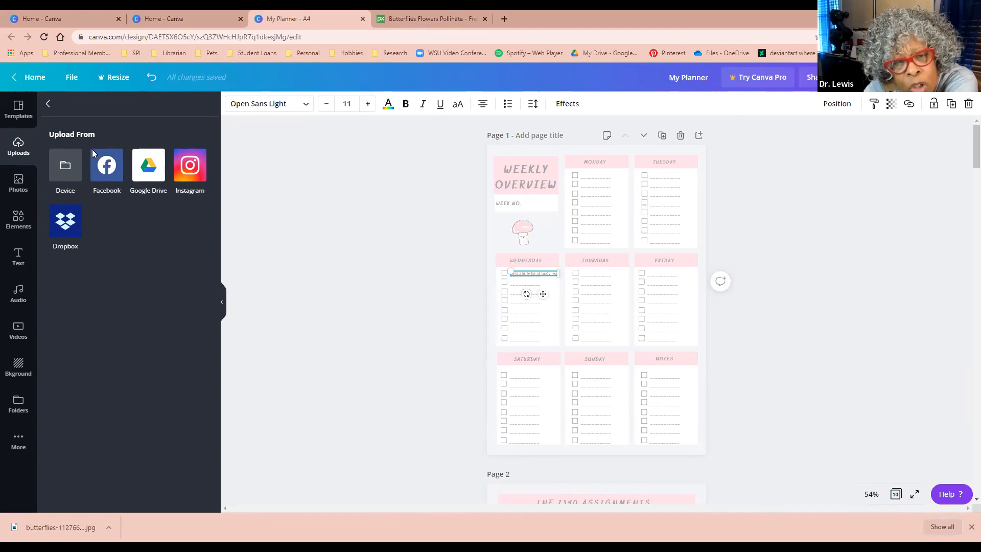
{"action": "left_click", "coordinate": [46, 105]}
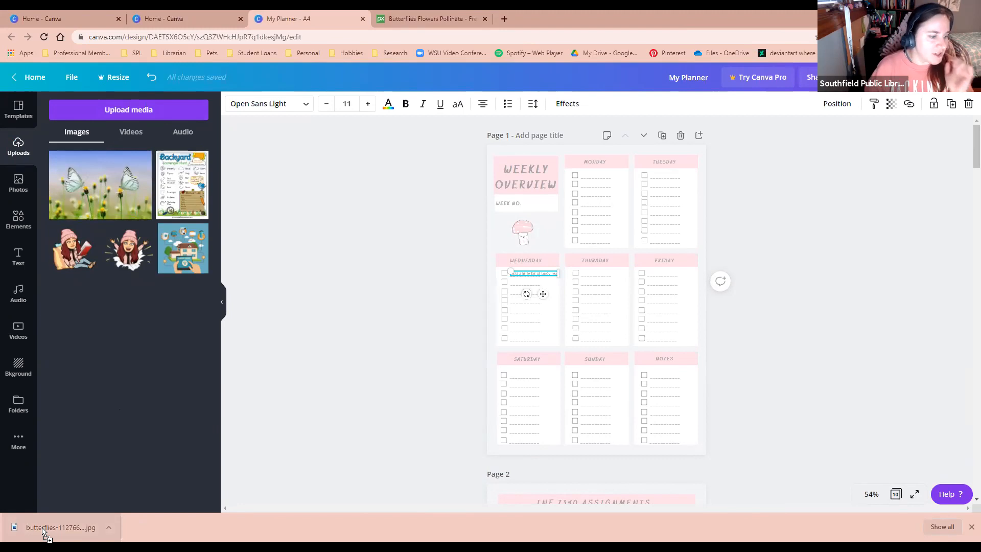
{"action": "left_click_drag", "start_coordinate": [43, 532], "coordinate": [91, 433]}
{"action": "left_click_drag", "start_coordinate": [122, 309], "coordinate": [70, 198]}
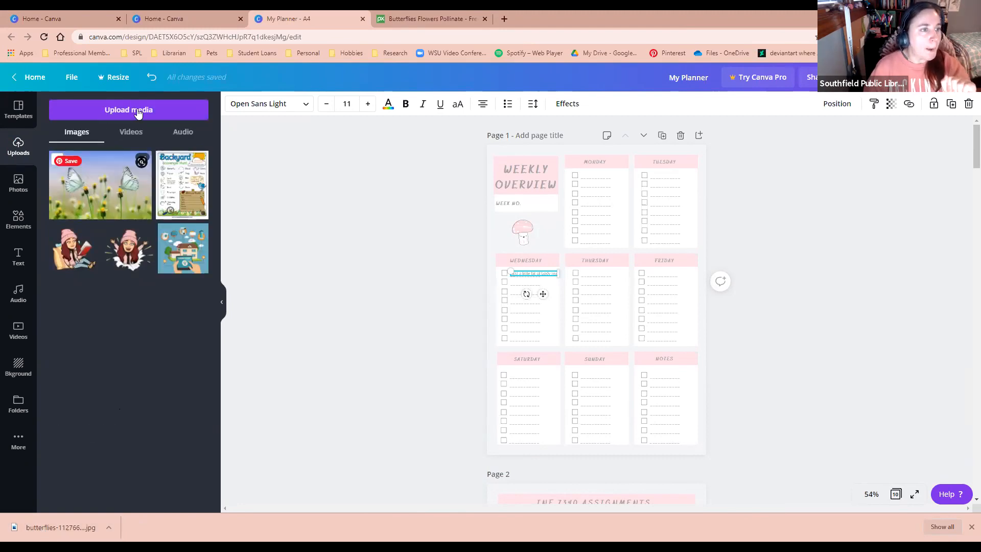
{"action": "left_click", "coordinate": [180, 134]}
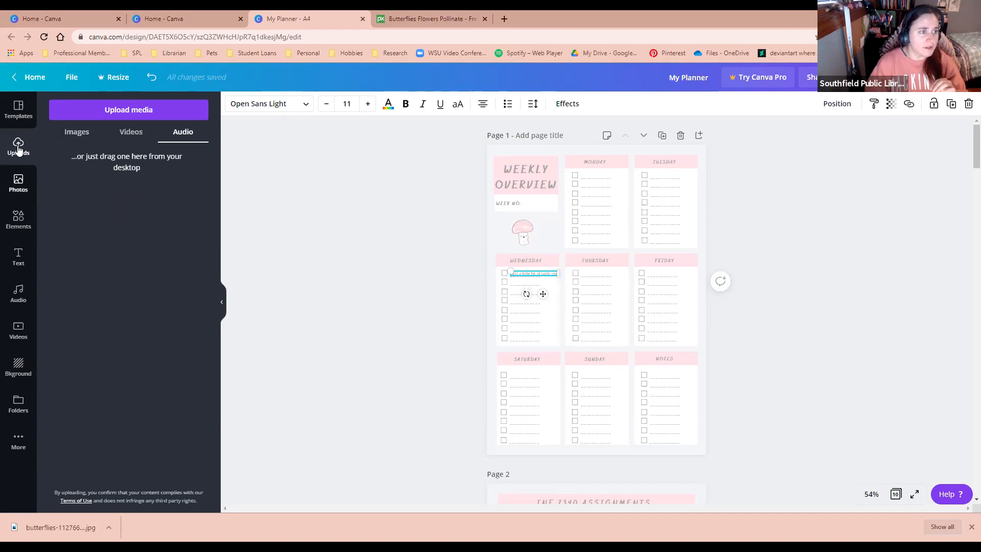
- Browse the trending stock photos available for the design
{"action": "left_click", "coordinate": [19, 183]}
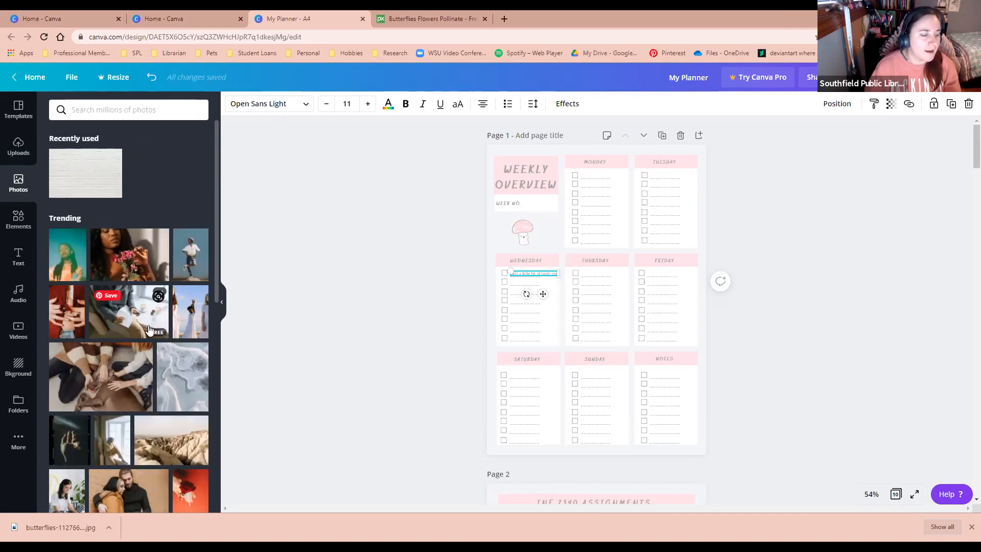
{"action": "scroll", "coordinate": [149, 330], "scroll_direction": "down", "scroll_amount": 2}
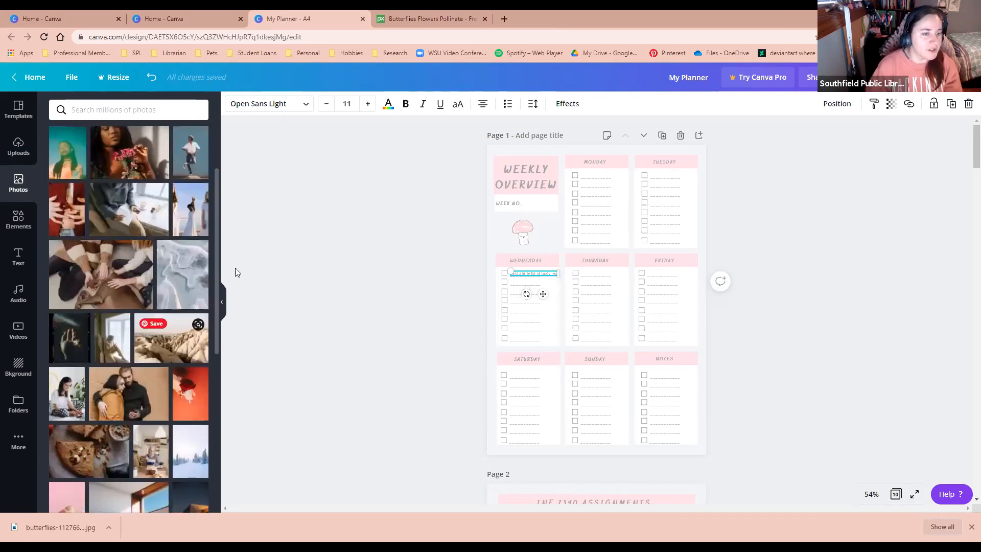
{"action": "scroll", "coordinate": [216, 318], "scroll_direction": "down", "scroll_amount": 1}
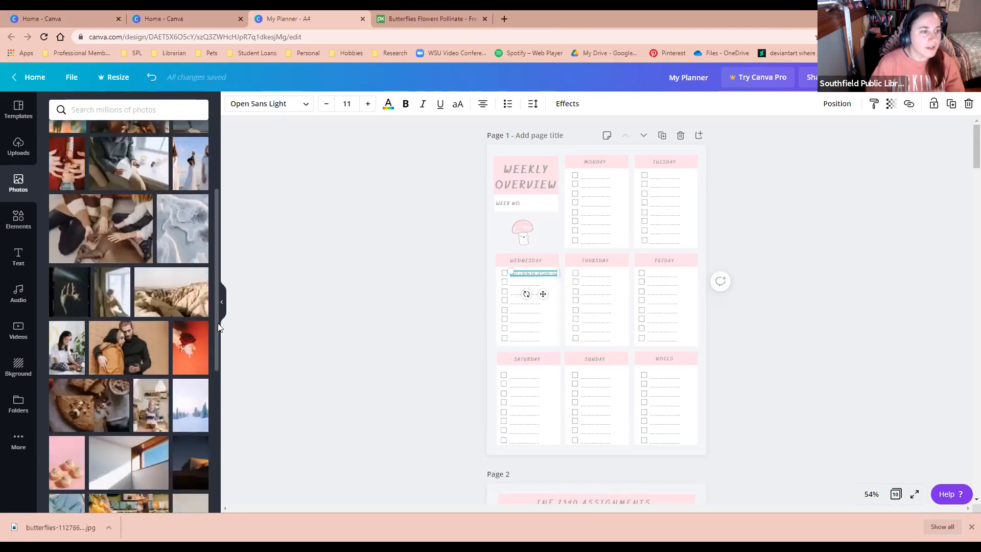
{"action": "scroll", "coordinate": [219, 327], "scroll_direction": "down", "scroll_amount": 1}
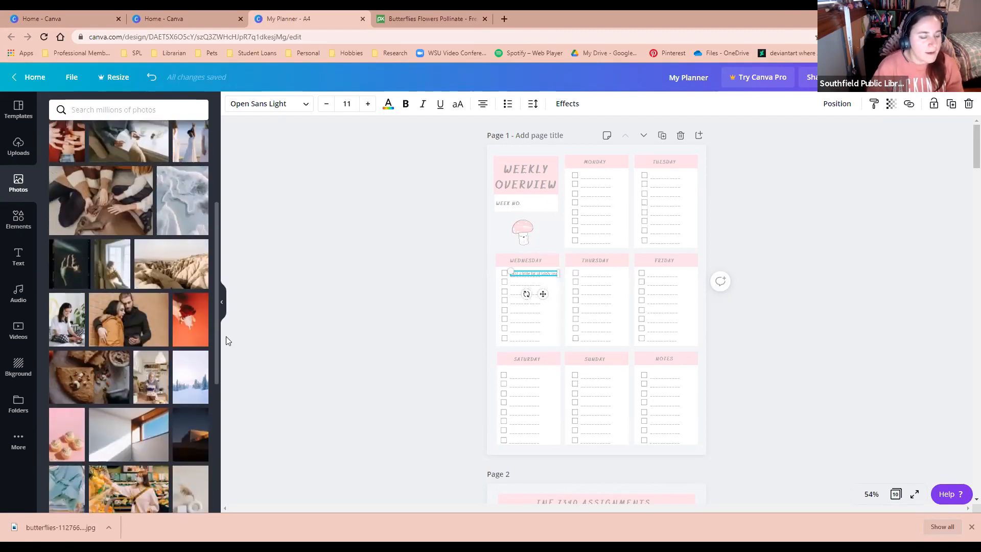
{"action": "scroll", "coordinate": [225, 337], "scroll_direction": "down", "scroll_amount": 1}
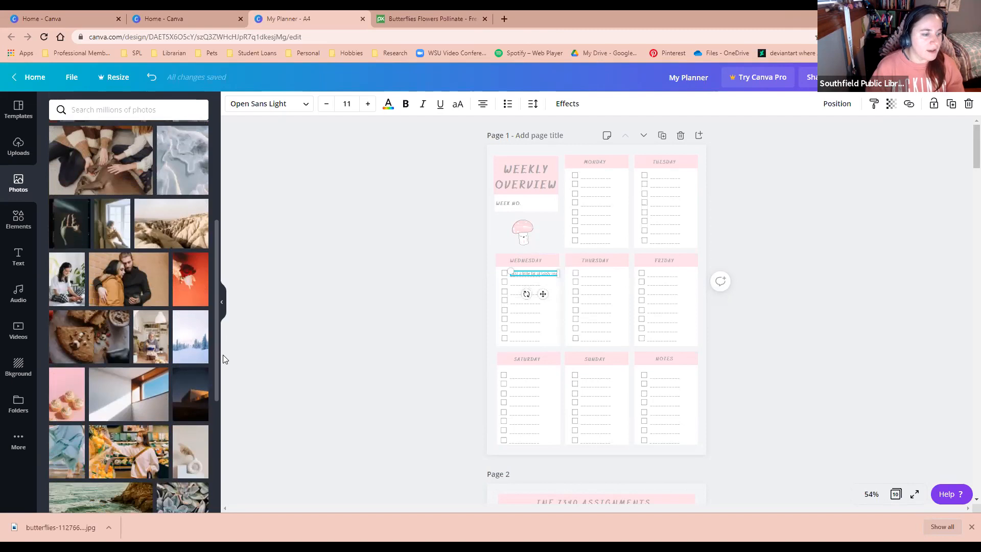
{"action": "scroll", "coordinate": [223, 355], "scroll_direction": "down", "scroll_amount": 4}
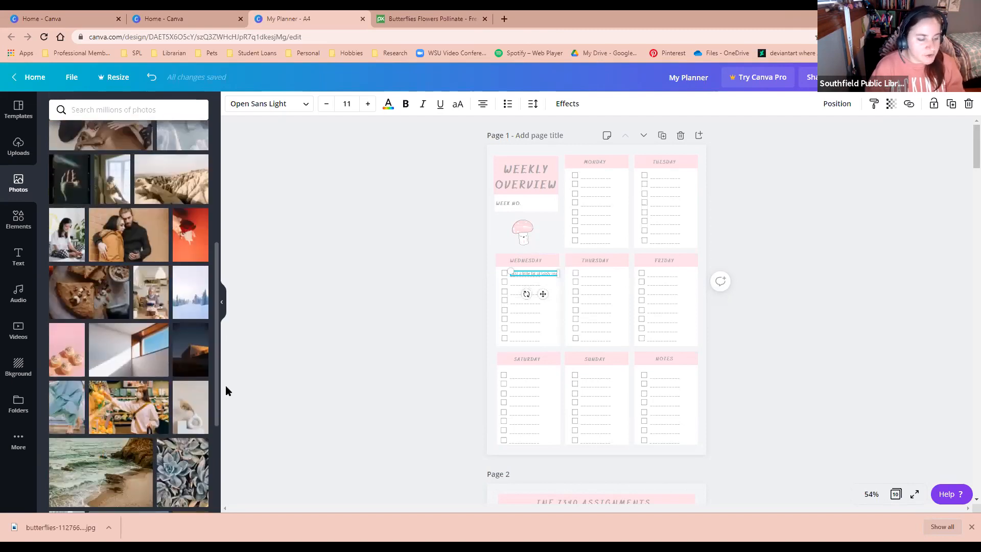
{"action": "scroll", "coordinate": [232, 306], "scroll_direction": "up", "scroll_amount": 6}
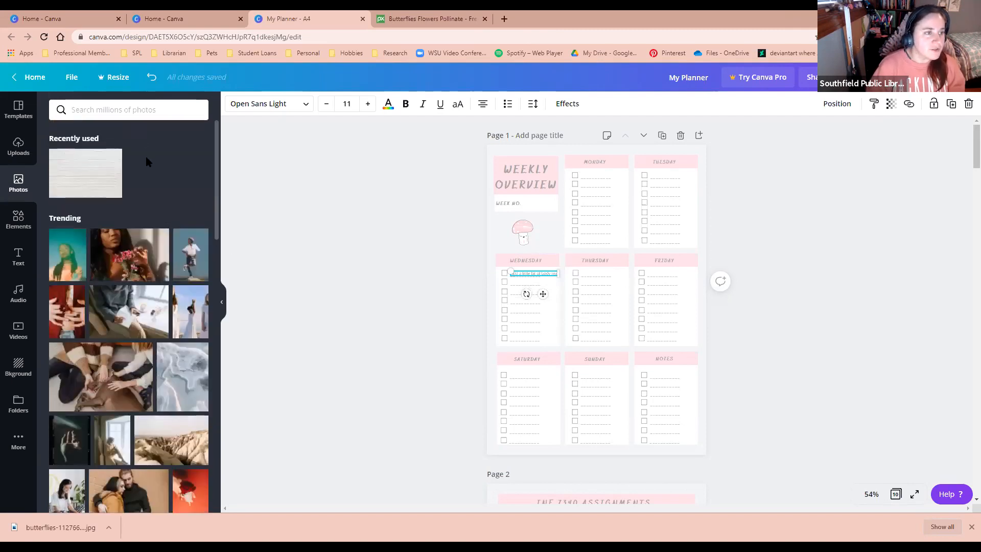
- Browse the available element categories, from shapes and frames through further grid layouts to the drawn illustration collections
{"action": "left_click", "coordinate": [19, 218]}
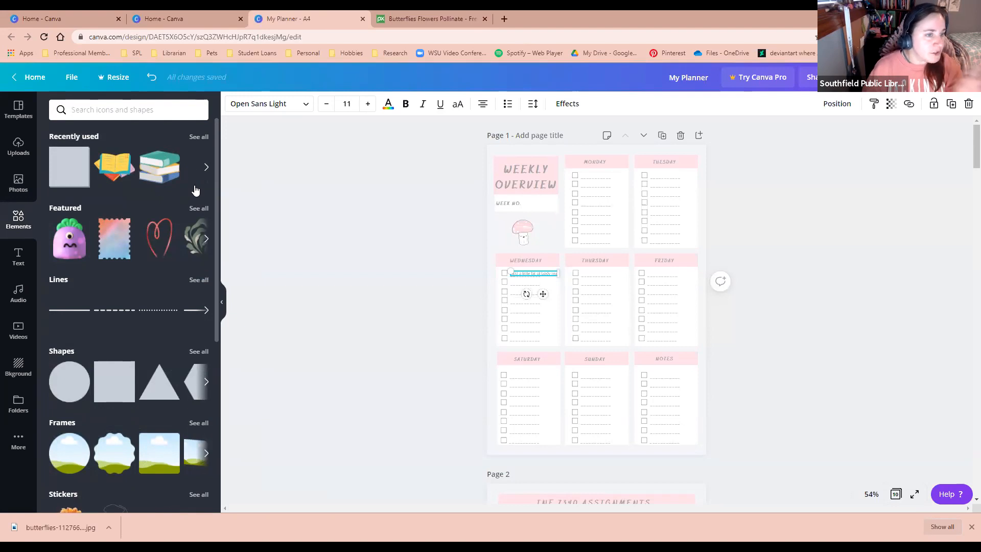
{"action": "scroll", "coordinate": [194, 189], "scroll_direction": "down", "scroll_amount": 1}
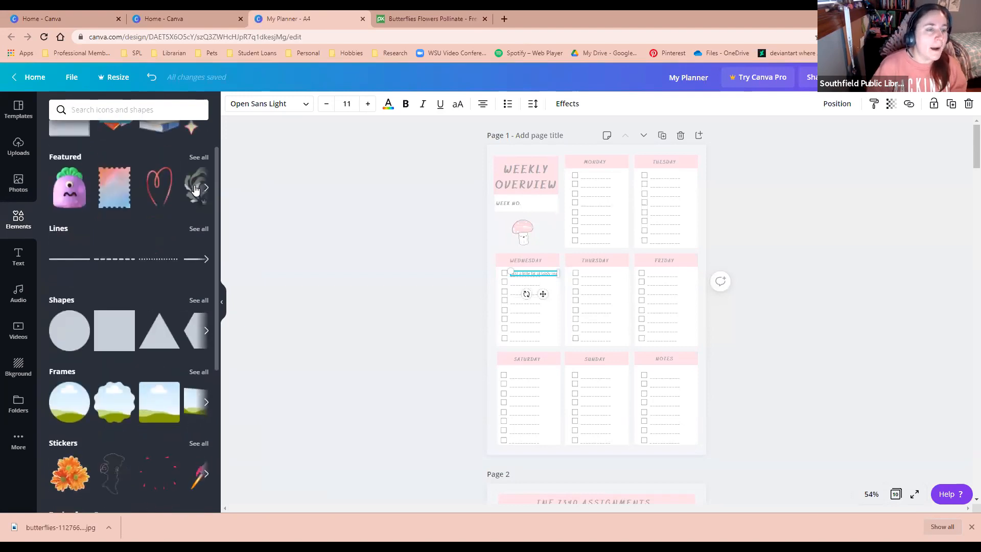
{"action": "scroll", "coordinate": [194, 188], "scroll_direction": "down", "scroll_amount": 5}
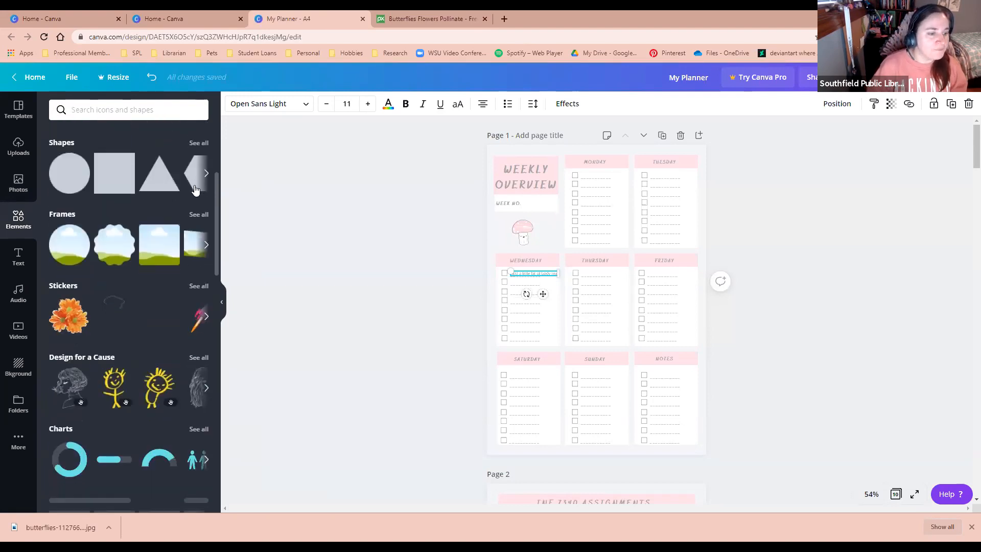
{"action": "scroll", "coordinate": [190, 244], "scroll_direction": "down", "scroll_amount": 1}
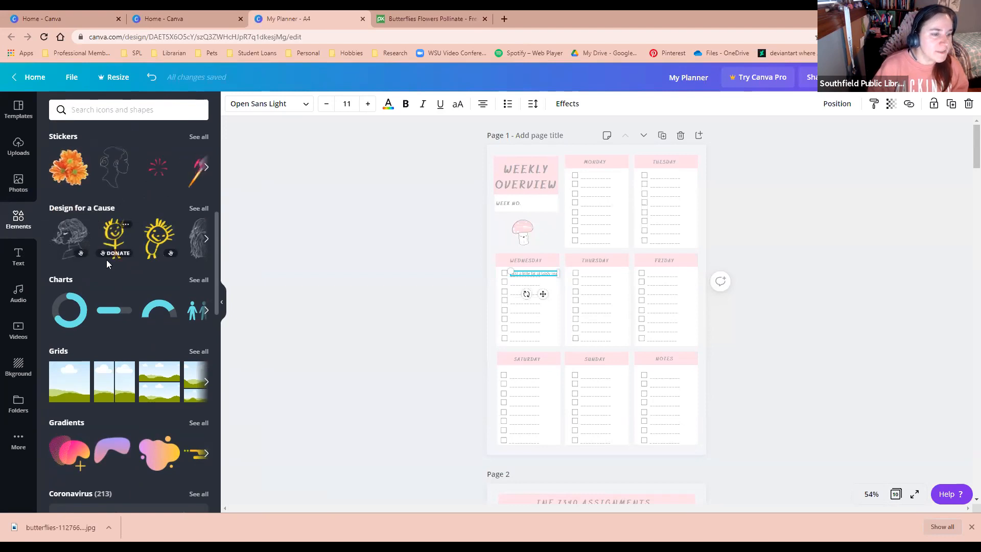
{"action": "scroll", "coordinate": [183, 191], "scroll_direction": "down", "scroll_amount": 2}
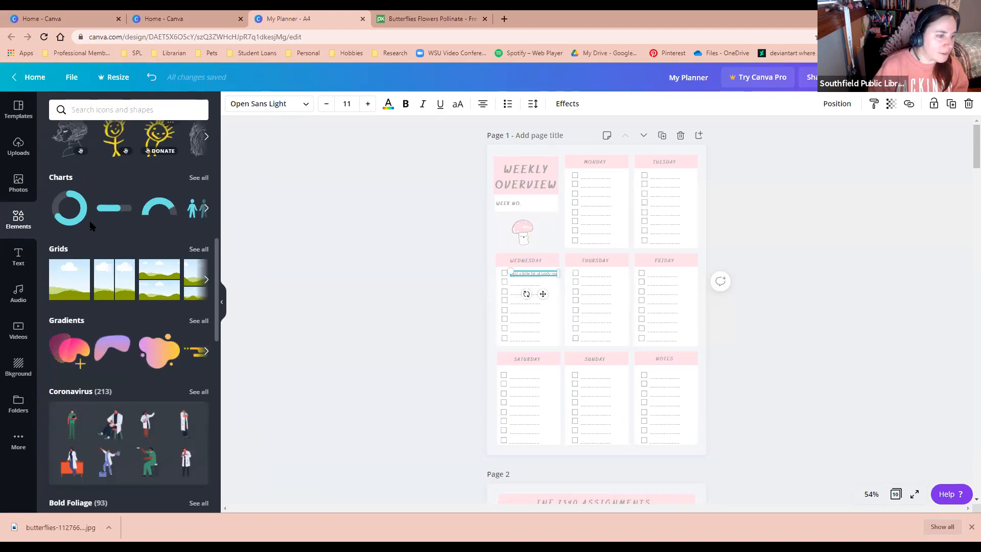
{"action": "scroll", "coordinate": [143, 331], "scroll_direction": "down", "scroll_amount": 2}
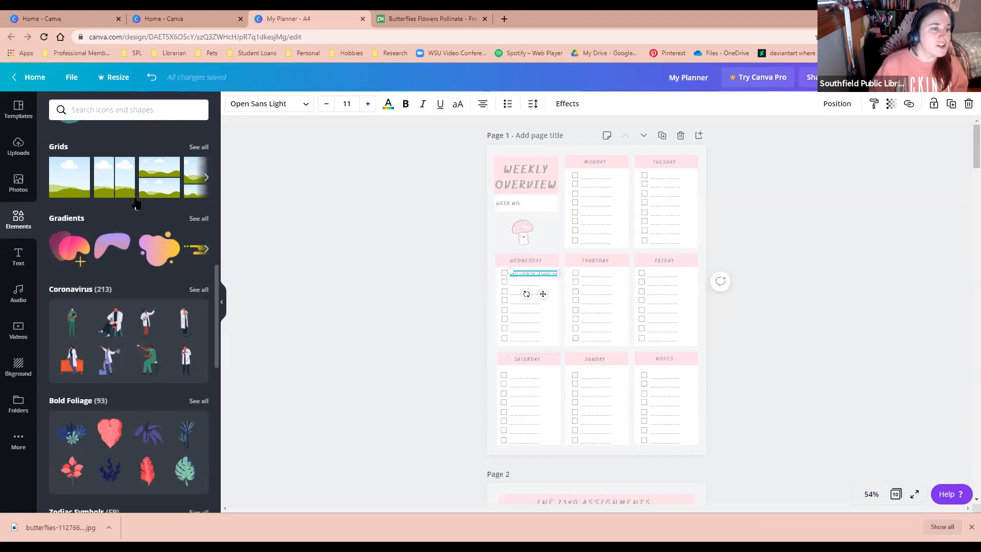
{"action": "left_click", "coordinate": [207, 180]}
{"action": "left_click", "coordinate": [204, 183]}
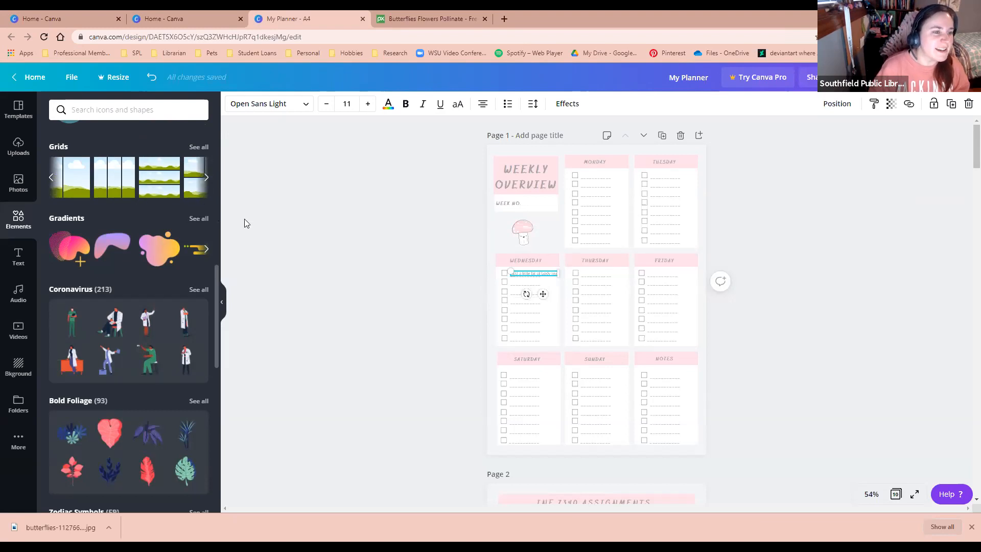
{"action": "left_click", "coordinate": [205, 181]}
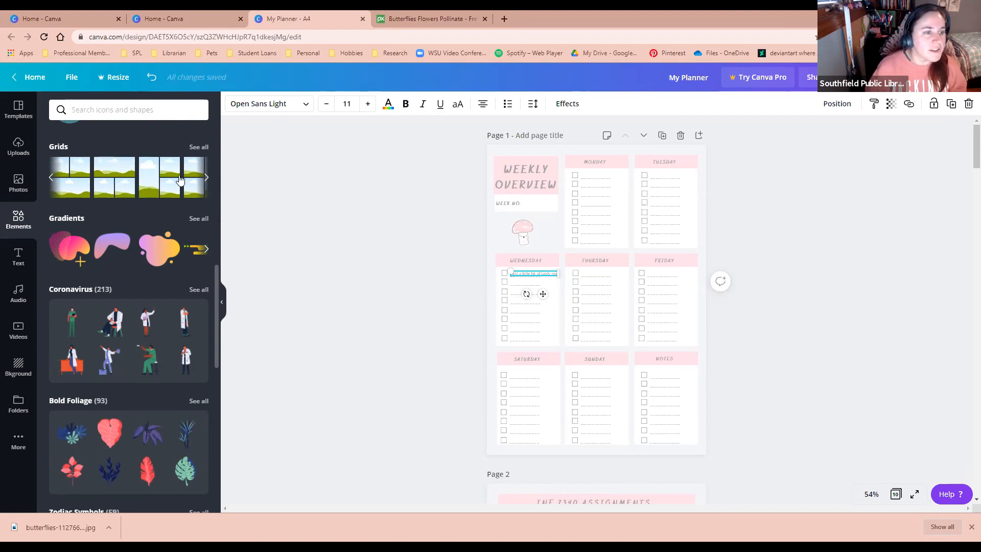
{"action": "scroll", "coordinate": [177, 267], "scroll_direction": "down", "scroll_amount": 3}
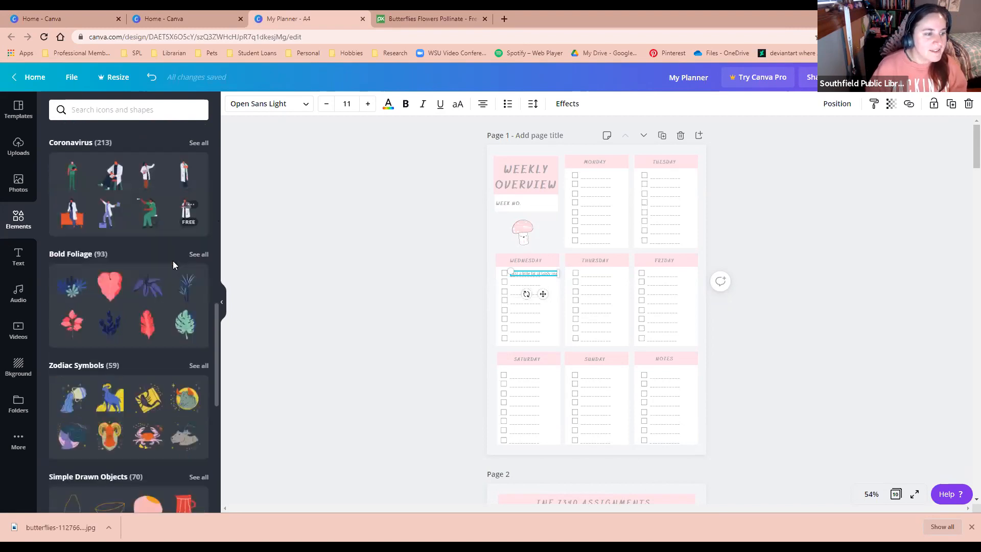
{"action": "scroll", "coordinate": [149, 246], "scroll_direction": "down", "scroll_amount": 1}
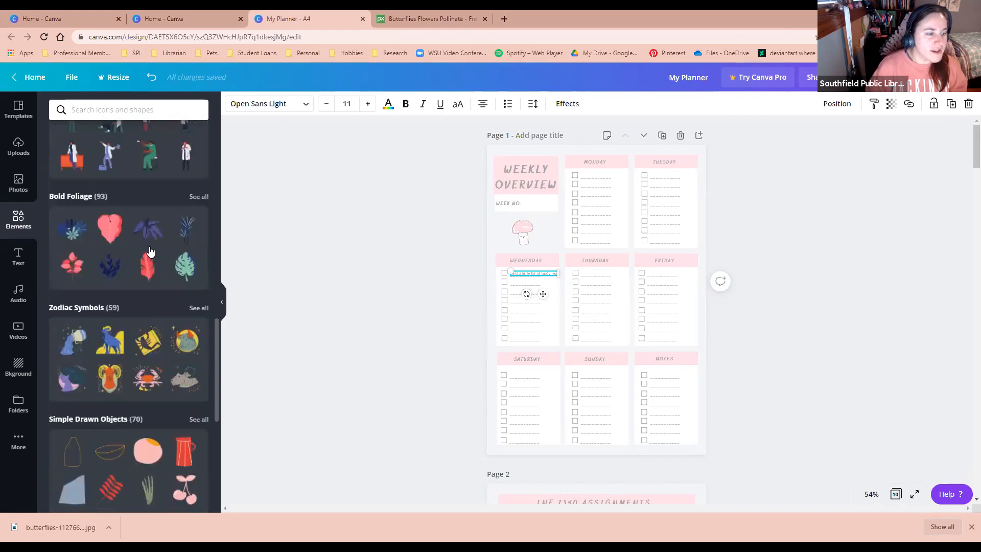
{"action": "scroll", "coordinate": [152, 264], "scroll_direction": "down", "scroll_amount": 3}
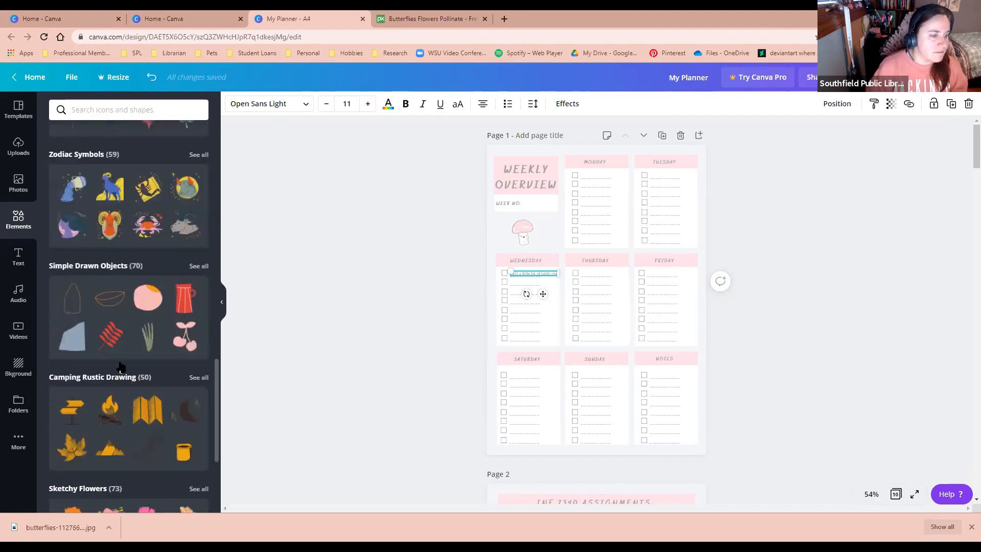
- Search the elements for "spring"
{"action": "left_click", "coordinate": [93, 112]}
{"action": "type", "text": "sp"}
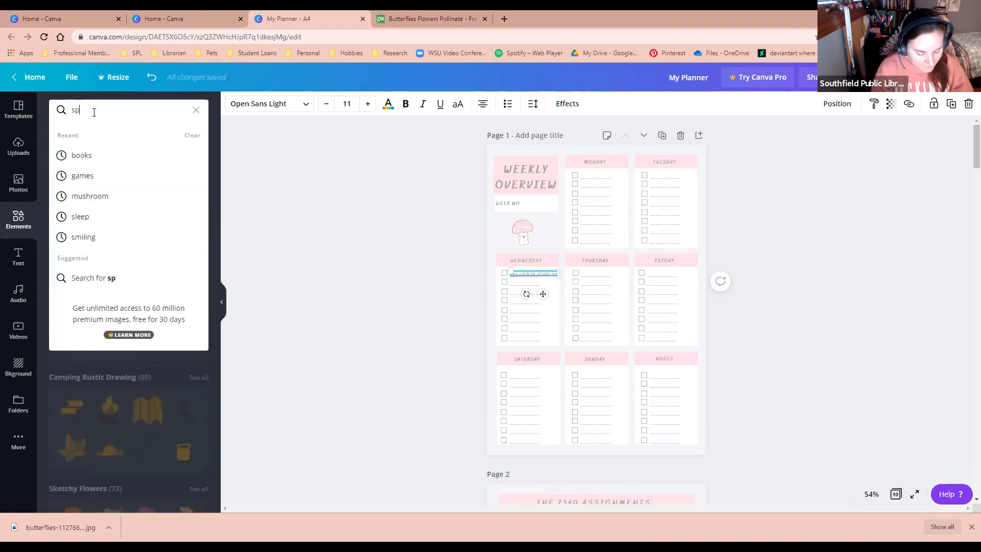
{"action": "type", "text": "ring"}
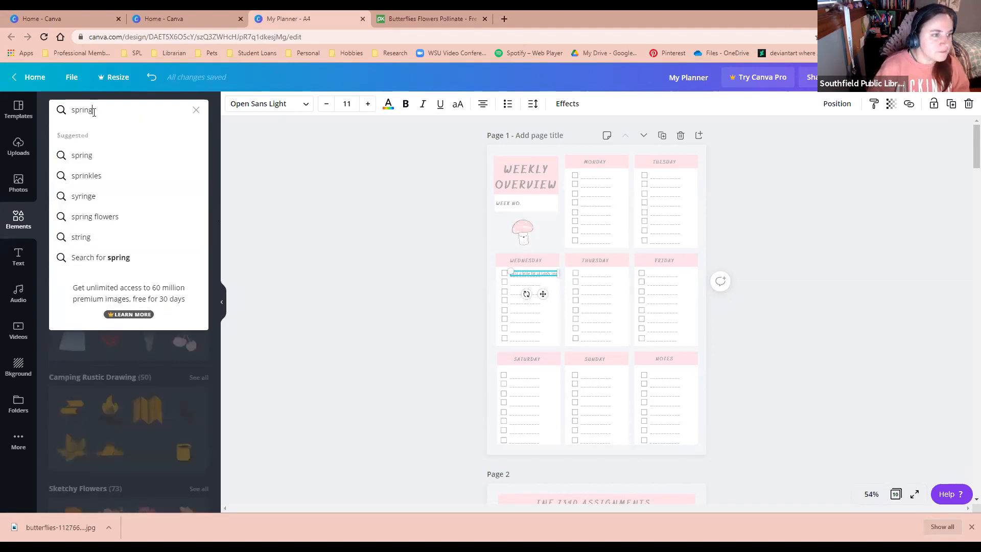
{"action": "key", "text": "Return"}
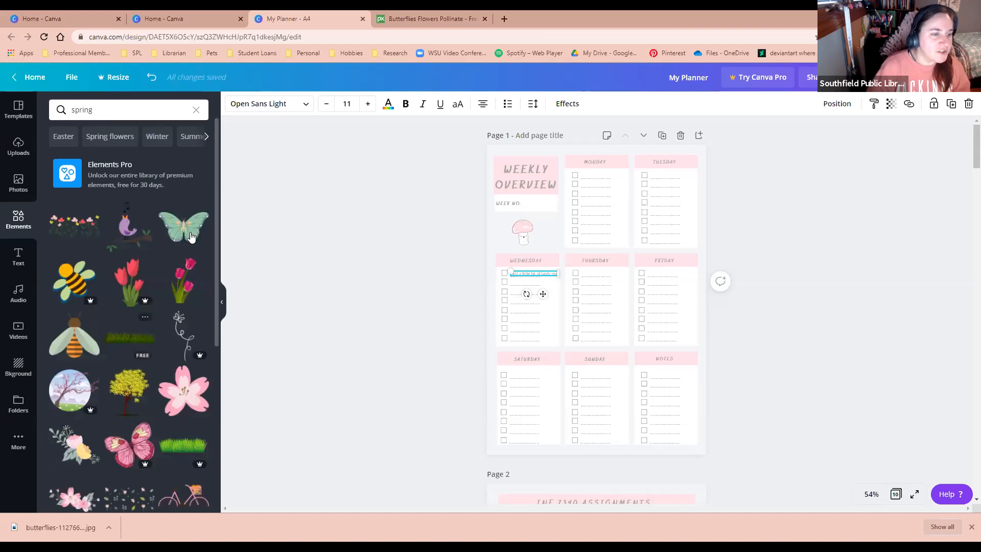
- Add the yellow bee with green wings to page 1 and try to reposition it over the Thursday list
{"action": "left_click", "coordinate": [84, 305]}
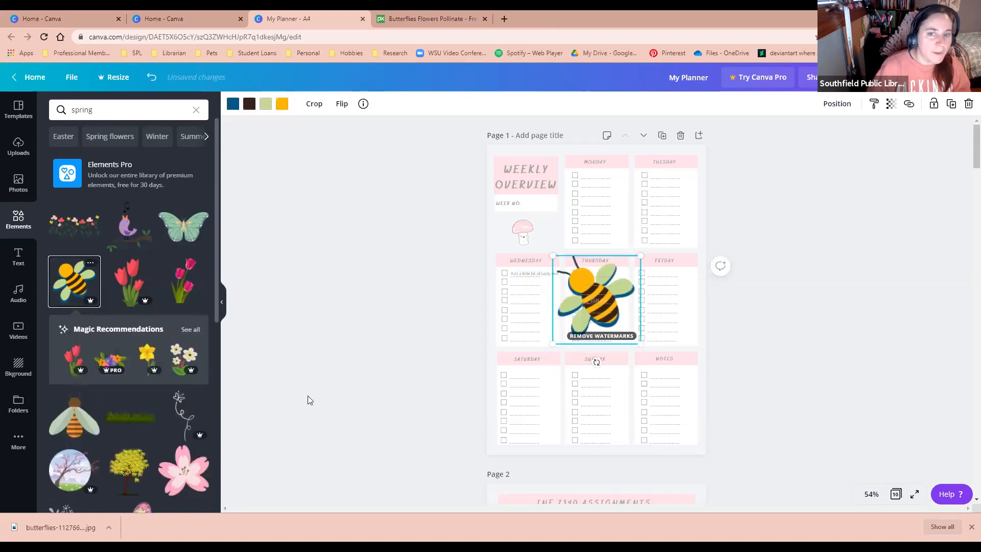
{"action": "left_click", "coordinate": [601, 280]}
{"action": "left_click_drag", "start_coordinate": [592, 293], "coordinate": [580, 275]}
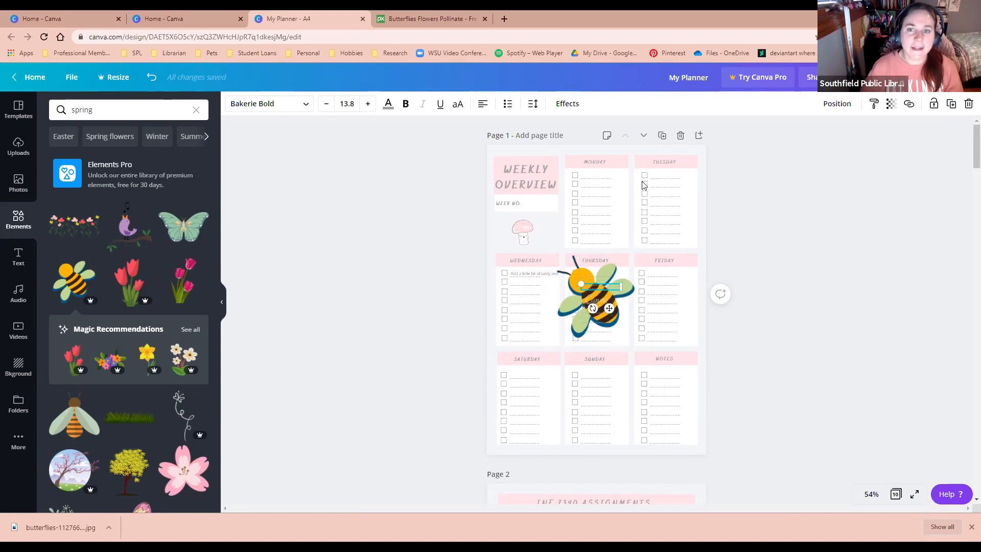
- Delete page 1 of the planner, restore it, and undo the placement of the bee
{"action": "left_click", "coordinate": [680, 135]}
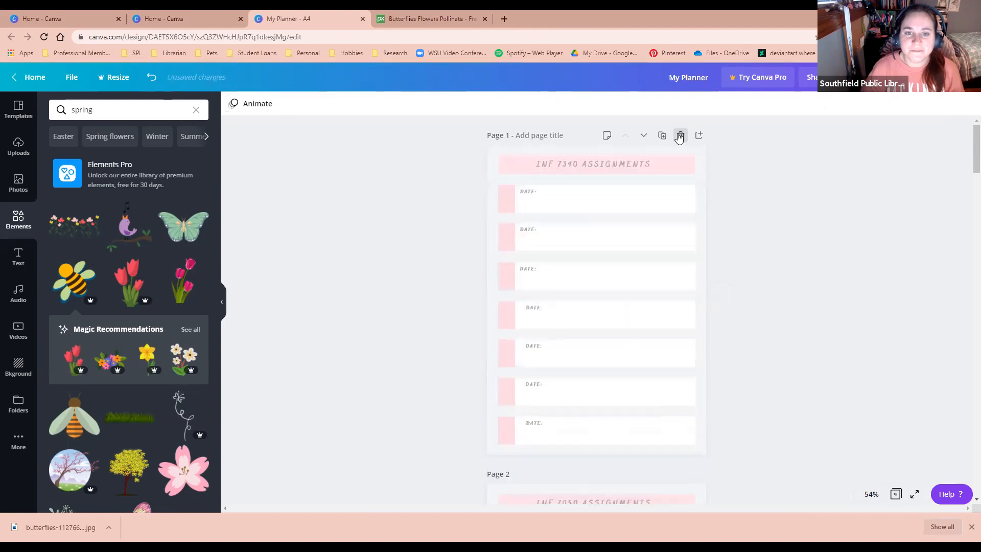
{"action": "left_click", "coordinate": [151, 77]}
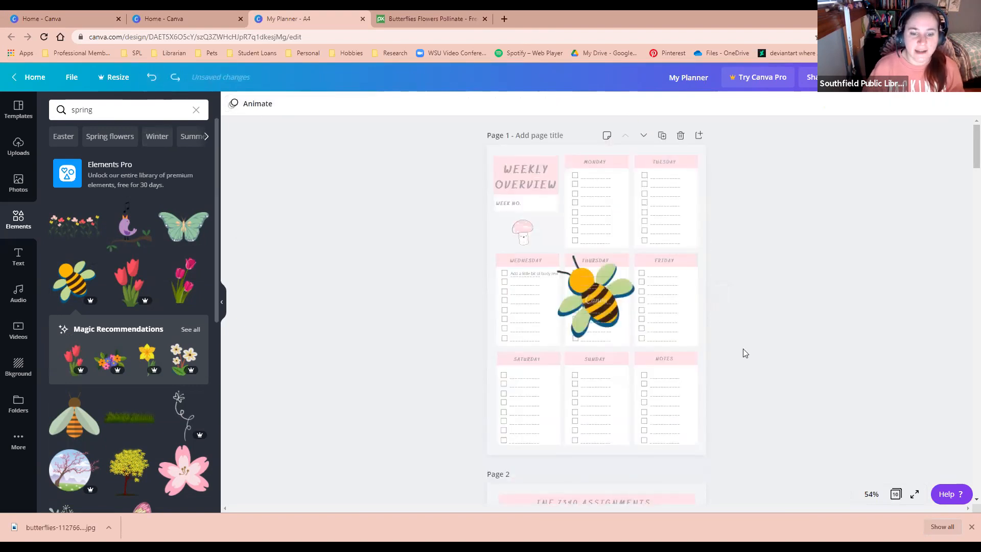
{"action": "left_click", "coordinate": [603, 291]}
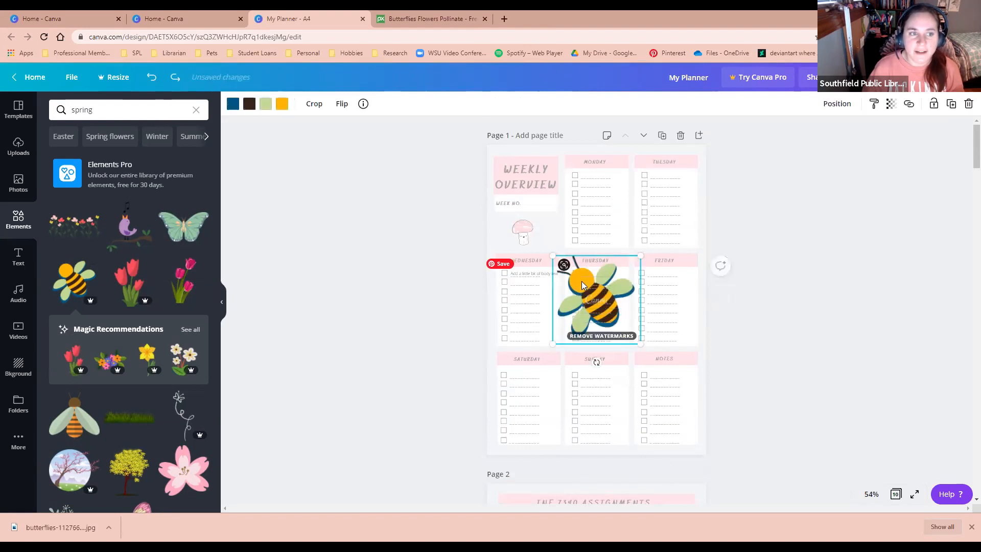
{"action": "left_click", "coordinate": [542, 295]}
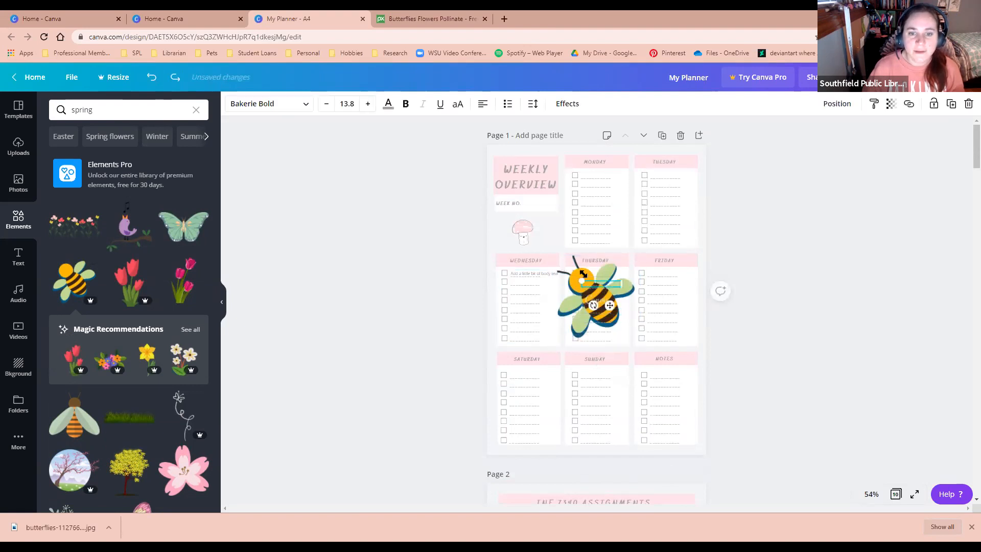
{"action": "left_click", "coordinate": [153, 79]}
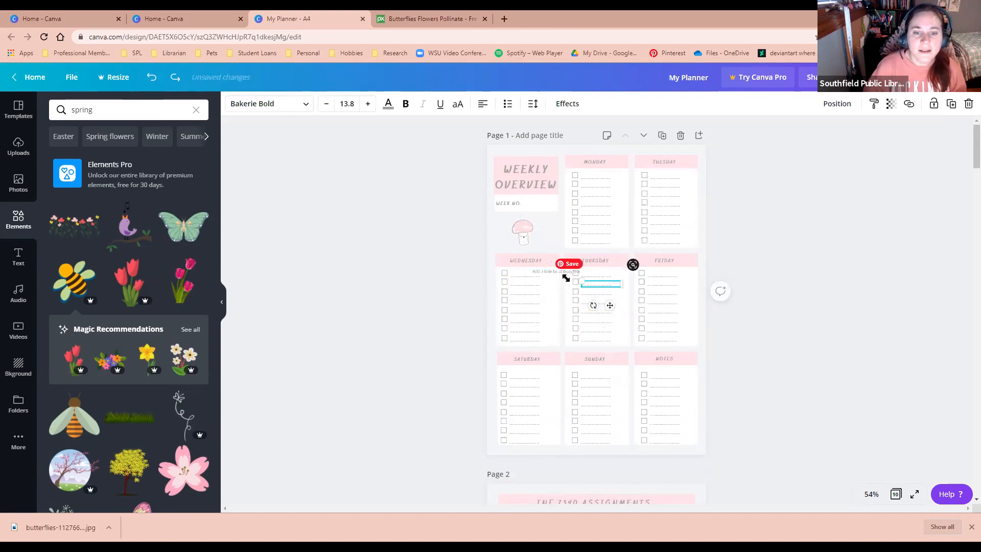
- Move the small body text onto the first checklist line under Wednesday and confirm My Planner as the design title
{"action": "left_click", "coordinate": [543, 271]}
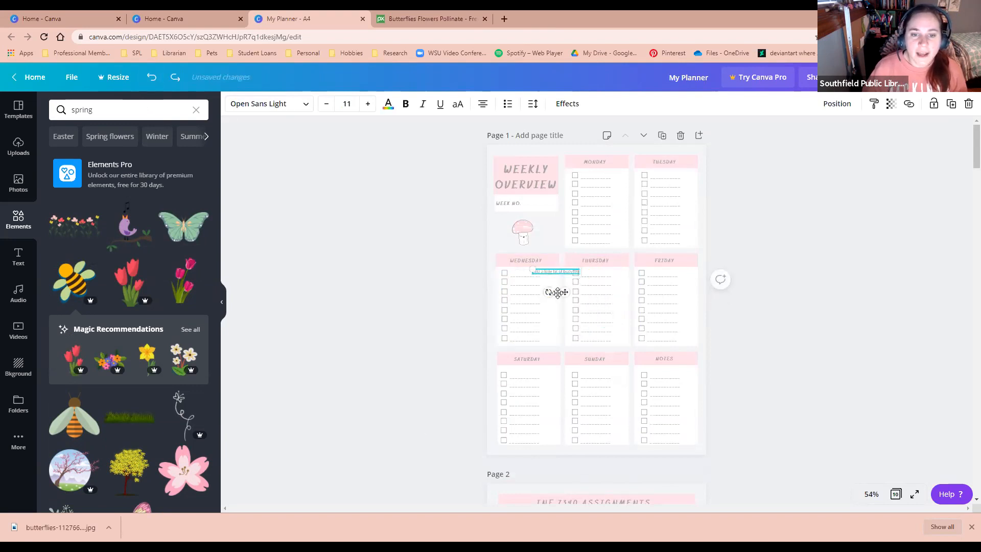
{"action": "left_click_drag", "start_coordinate": [564, 292], "coordinate": [541, 293]}
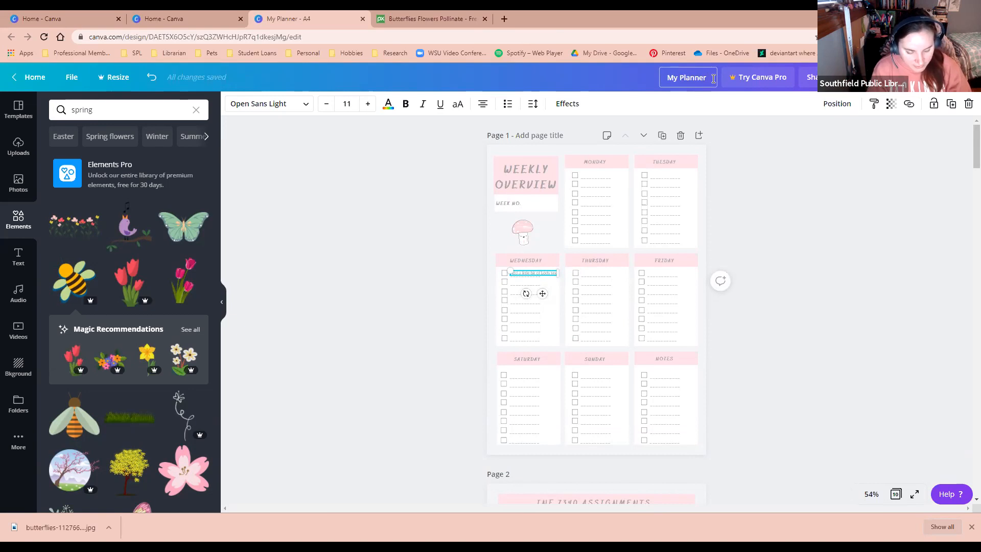
{"action": "key", "text": "Return"}
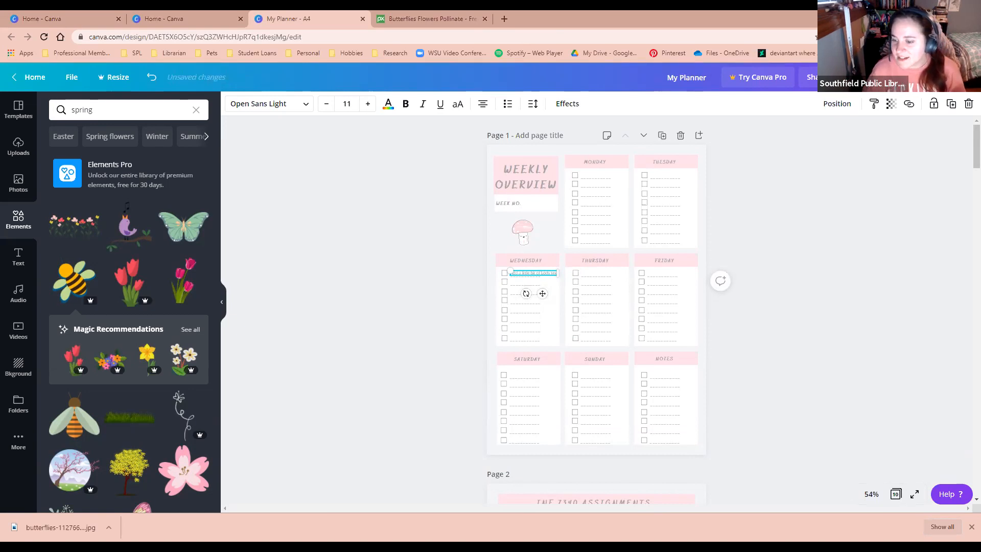
{"action": "left_click", "coordinate": [712, 79]}
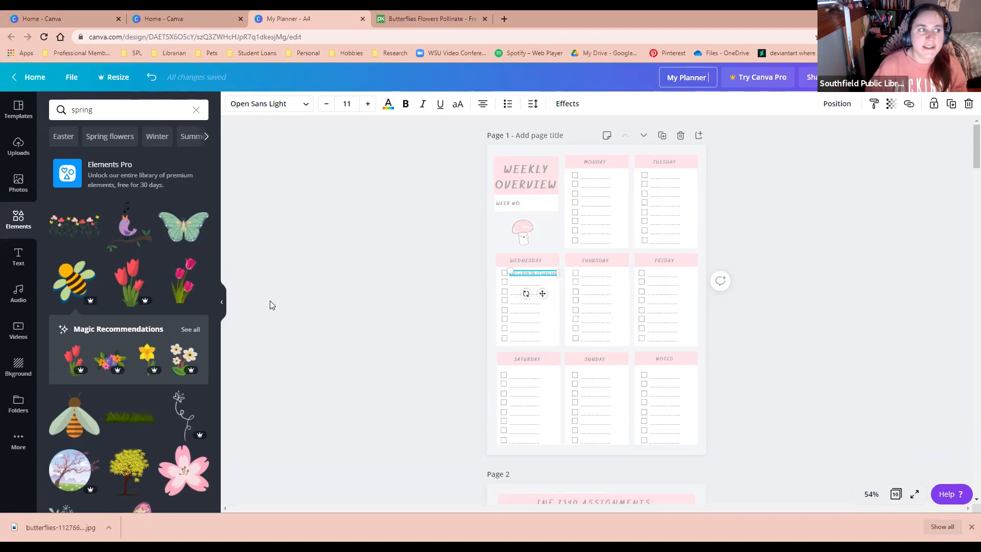
- Return to the home page and review the design types suggested by its search
{"action": "left_click", "coordinate": [34, 77]}
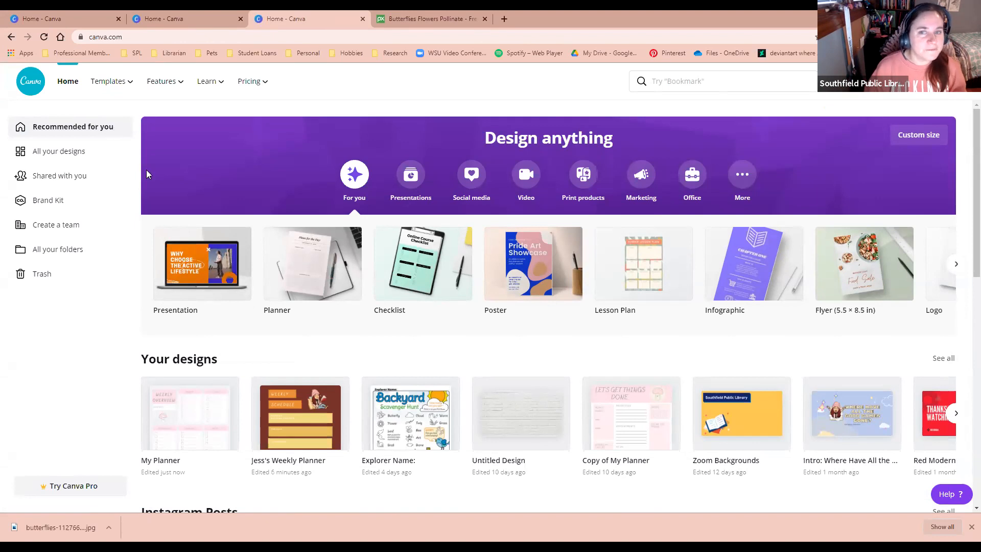
{"action": "left_click", "coordinate": [692, 82]}
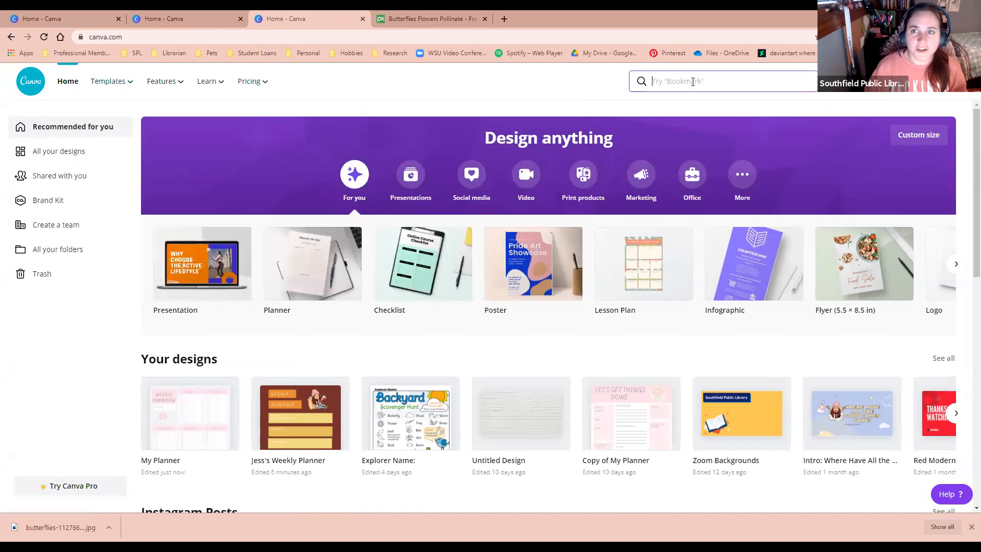
{"action": "left_click_drag", "start_coordinate": [813, 118], "coordinate": [814, 208]}
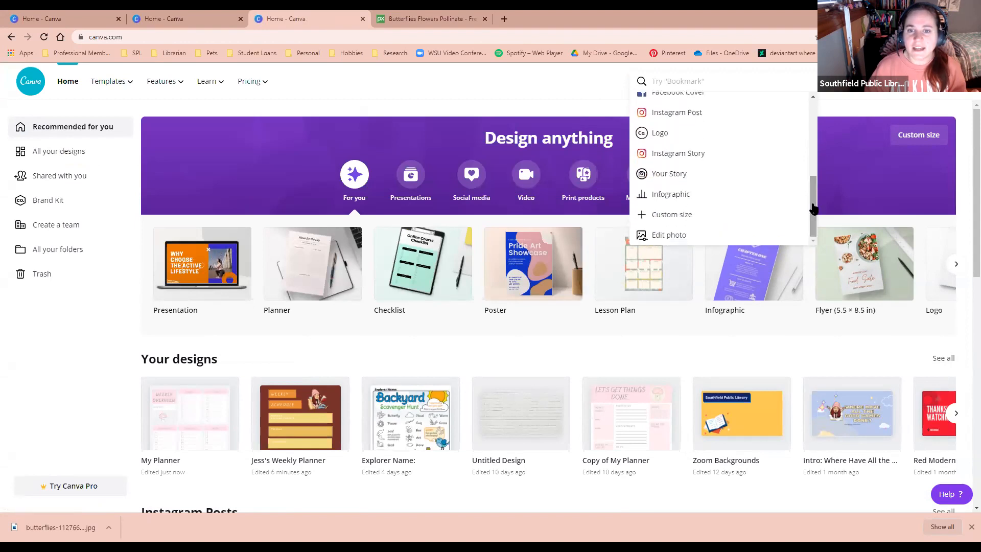
{"action": "scroll", "coordinate": [667, 103], "scroll_direction": "up", "scroll_amount": 1}
{"action": "scroll", "coordinate": [668, 103], "scroll_direction": "up", "scroll_amount": 3}
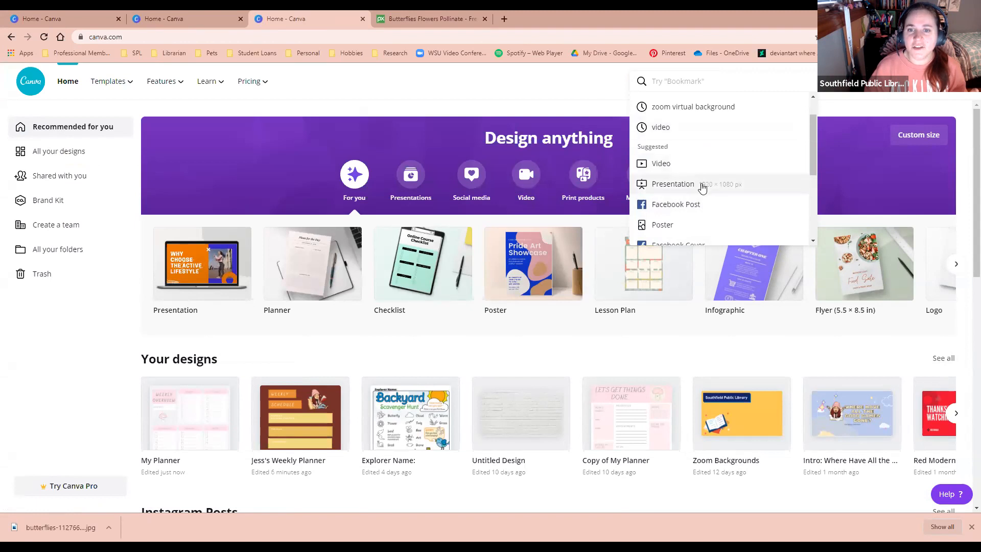
{"action": "scroll", "coordinate": [700, 187], "scroll_direction": "down", "scroll_amount": 1}
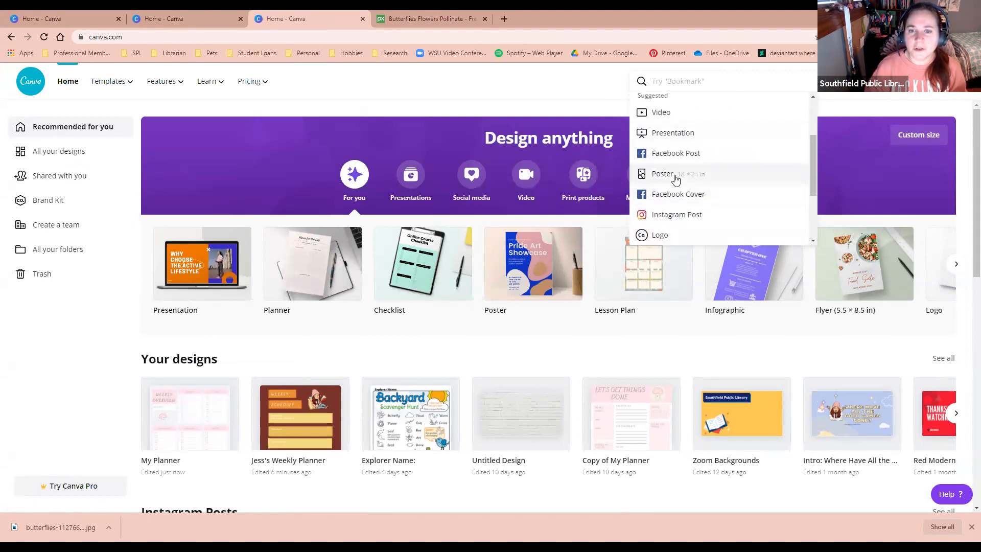
{"action": "scroll", "coordinate": [675, 178], "scroll_direction": "down", "scroll_amount": 2}
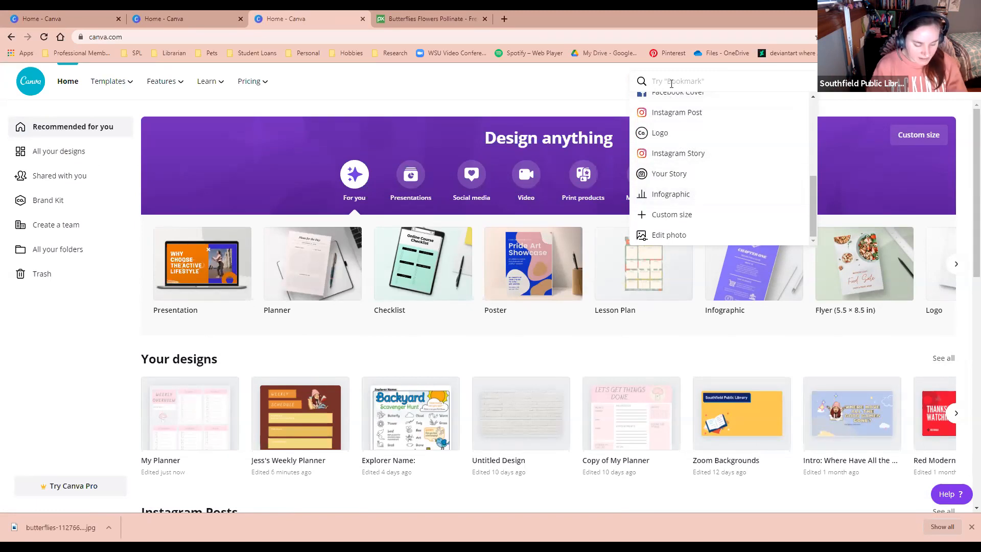
- Search the design types for "document" and browse the US Letter Document templates
{"action": "type", "text": "dsk"}
{"action": "key", "text": "BackSpace"}
{"action": "key", "text": "BackSpace"}
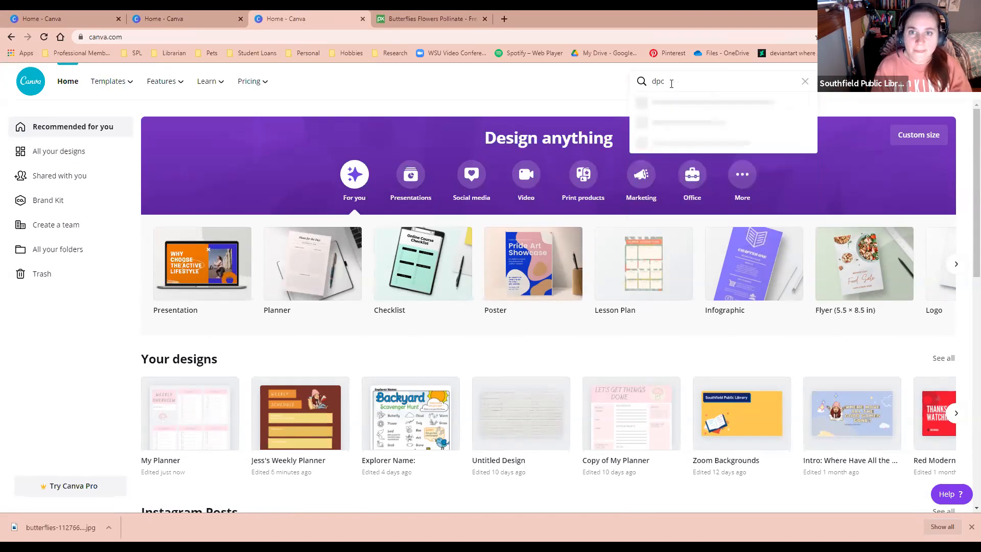
{"action": "type", "text": "ocument"}
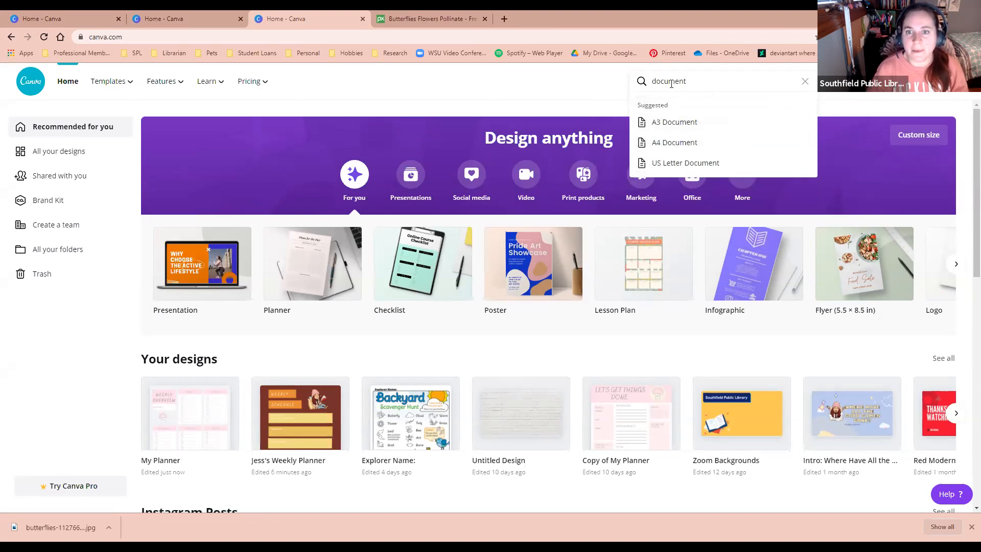
{"action": "left_click", "coordinate": [690, 162]}
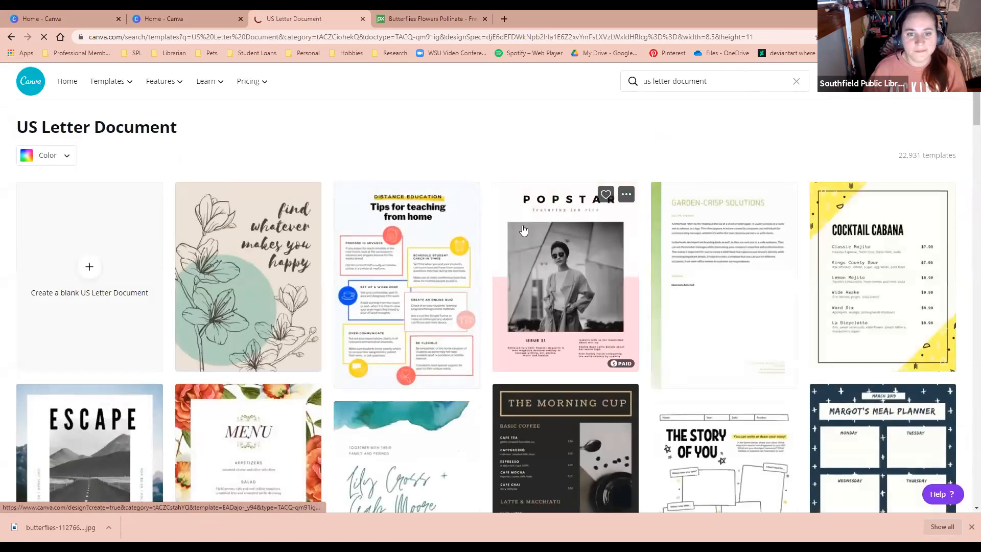
{"action": "scroll", "coordinate": [578, 279], "scroll_direction": "down", "scroll_amount": 5}
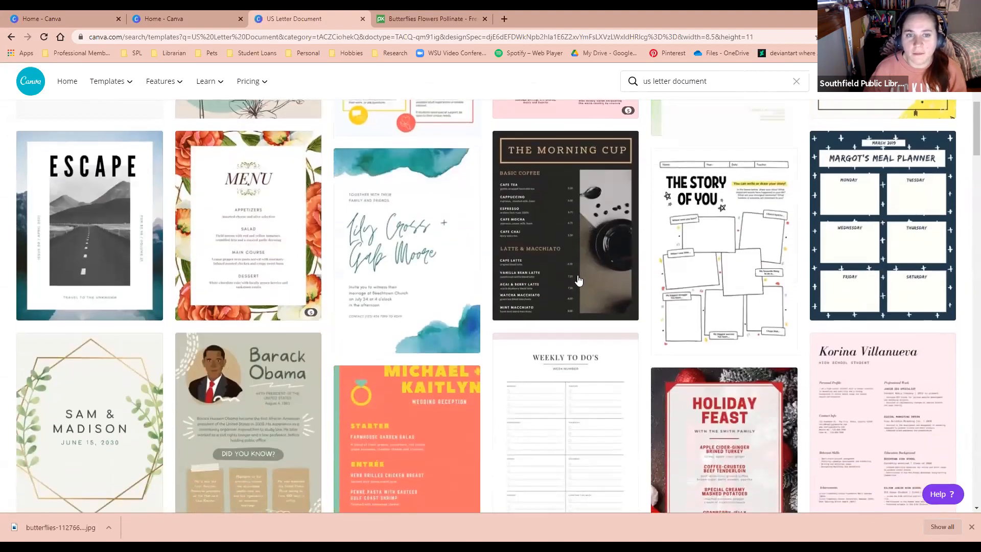
- Browse the US Letter Document templates and open the free Weekly To Do's template as a new design
{"action": "scroll", "coordinate": [343, 306], "scroll_direction": "down", "scroll_amount": 3}
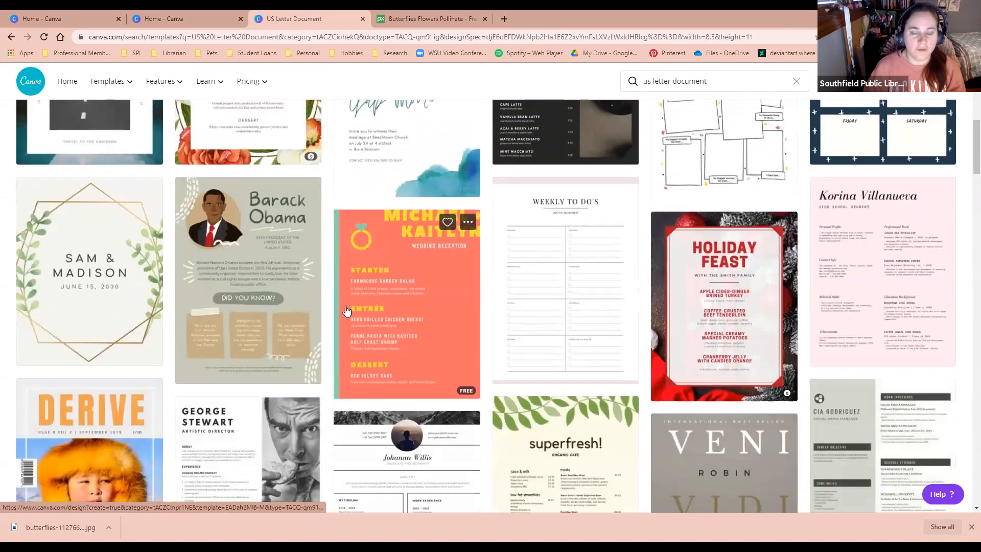
{"action": "scroll", "coordinate": [345, 309], "scroll_direction": "down", "scroll_amount": 8}
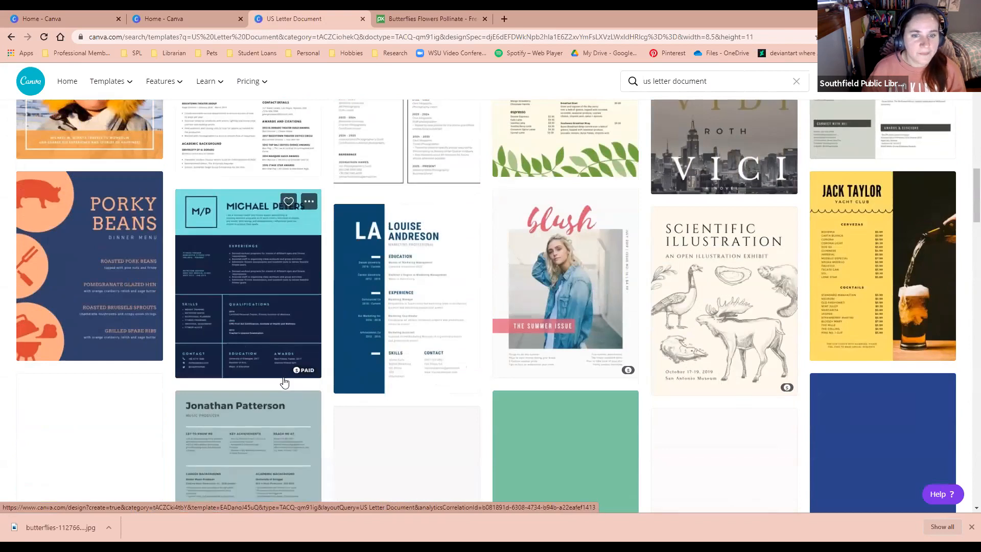
{"action": "scroll", "coordinate": [286, 377], "scroll_direction": "up", "scroll_amount": 9}
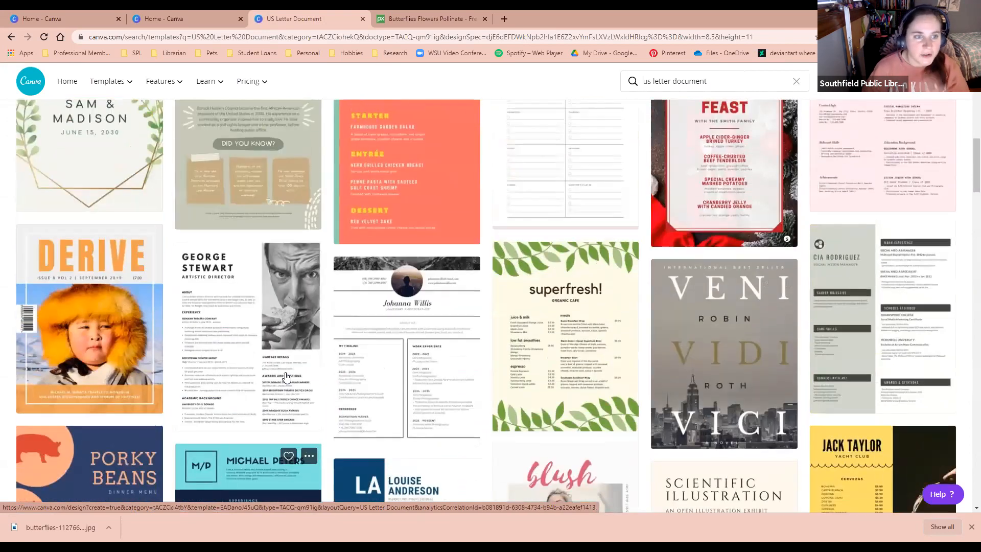
{"action": "scroll", "coordinate": [288, 372], "scroll_direction": "up", "scroll_amount": 3}
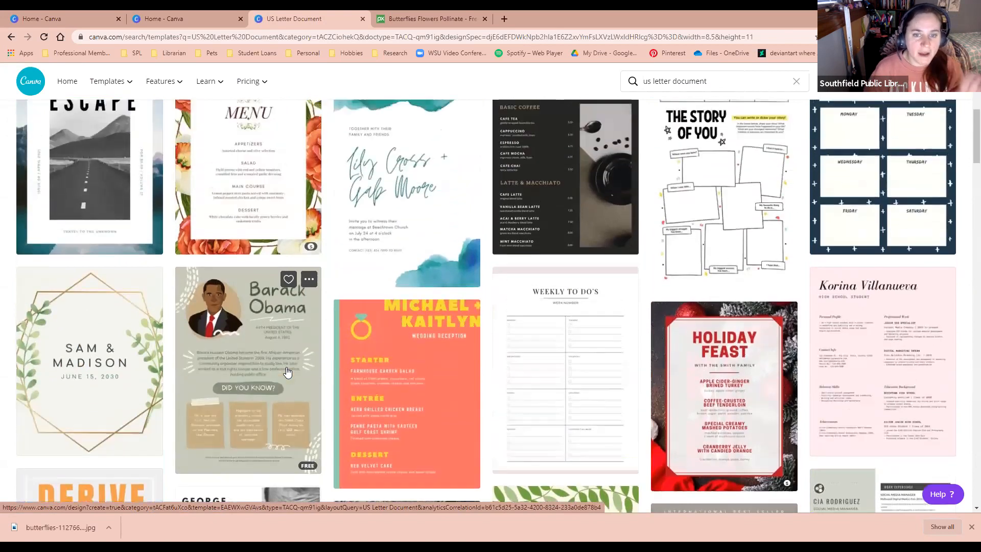
{"action": "scroll", "coordinate": [296, 360], "scroll_direction": "down", "scroll_amount": 2}
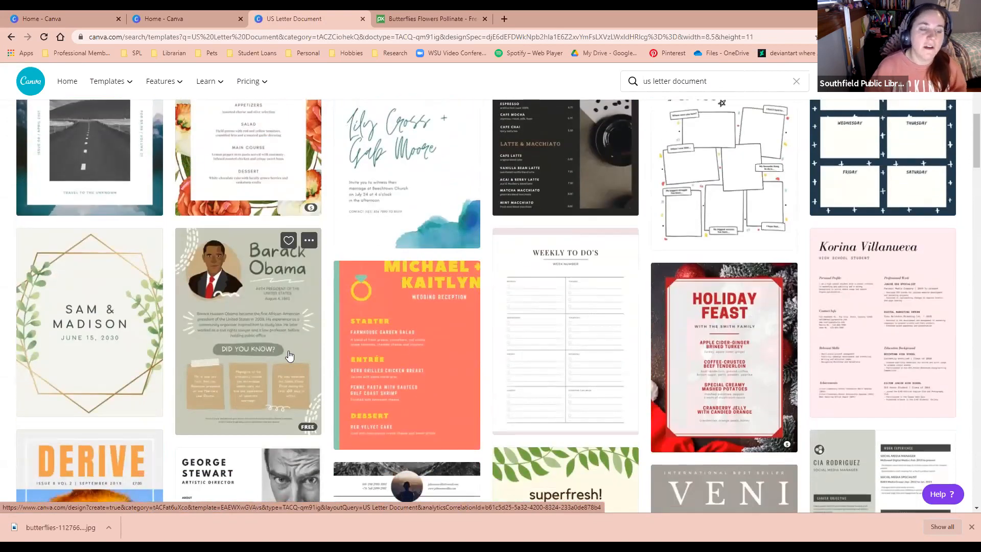
{"action": "scroll", "coordinate": [287, 360], "scroll_direction": "up", "scroll_amount": 2}
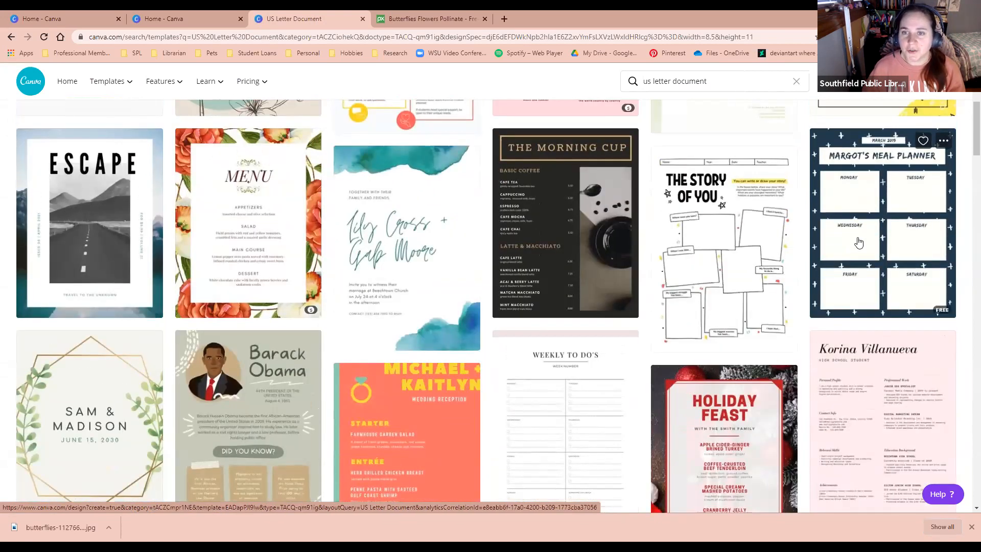
{"action": "scroll", "coordinate": [173, 114], "scroll_direction": "up", "scroll_amount": 5}
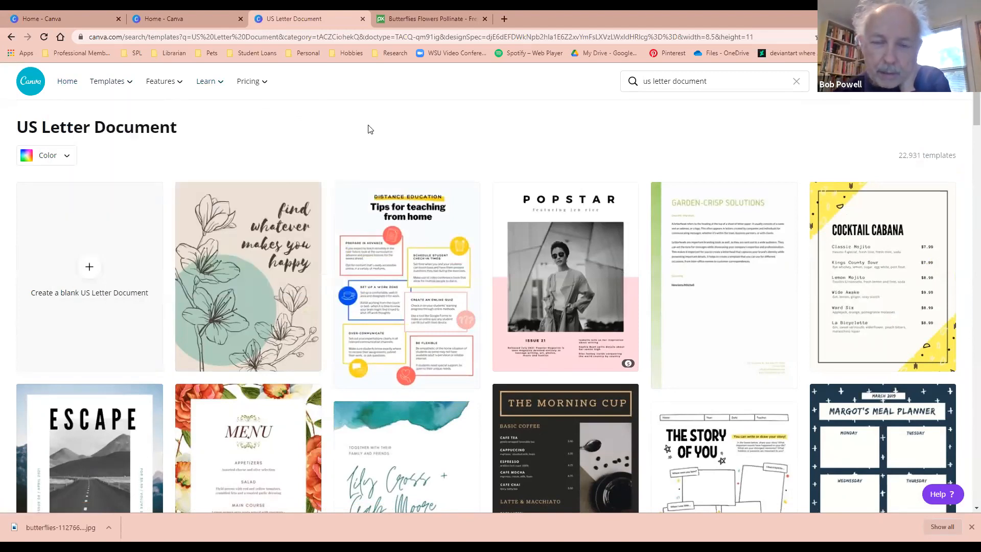
{"action": "scroll", "coordinate": [363, 175], "scroll_direction": "down", "scroll_amount": 8}
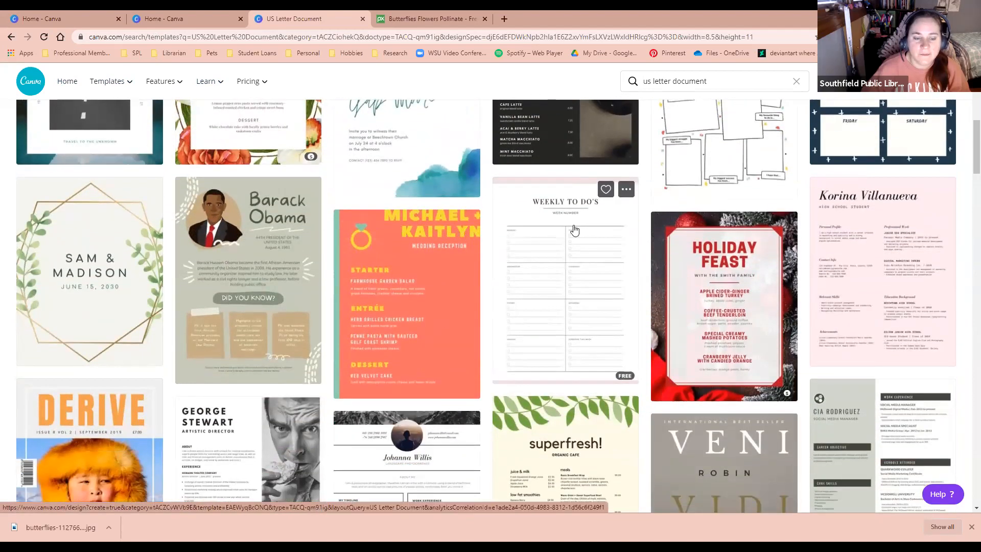
{"action": "left_click", "coordinate": [570, 255]}
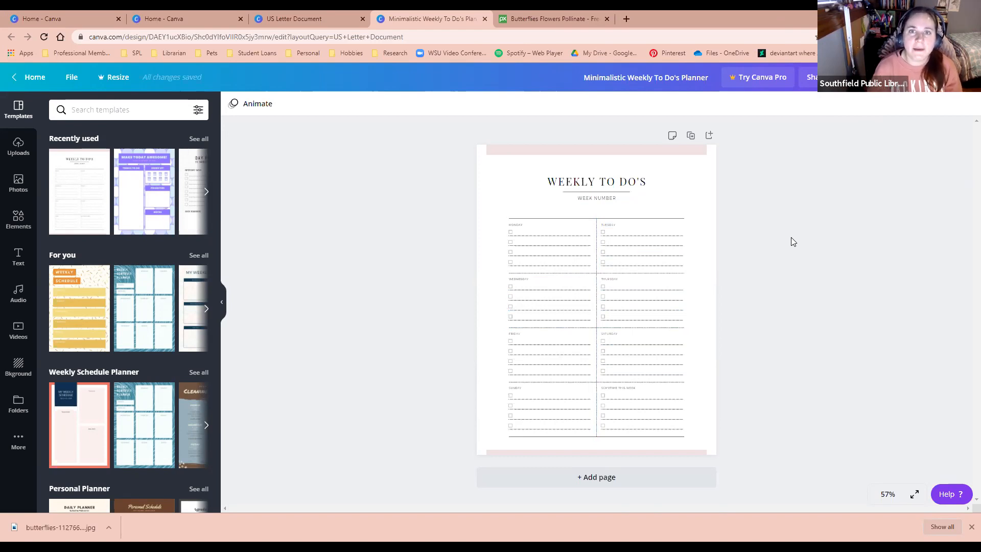
- Search Google for "flipbook" in a new browser tab and open FlippingBook's online flipbook maker page
{"action": "left_click", "coordinate": [626, 19]}
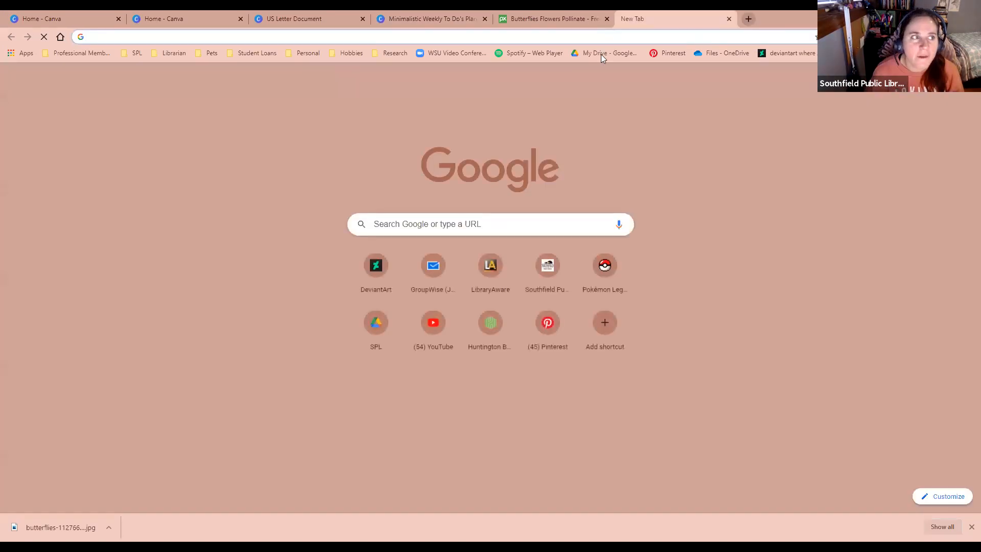
{"action": "type", "text": "flipbo"}
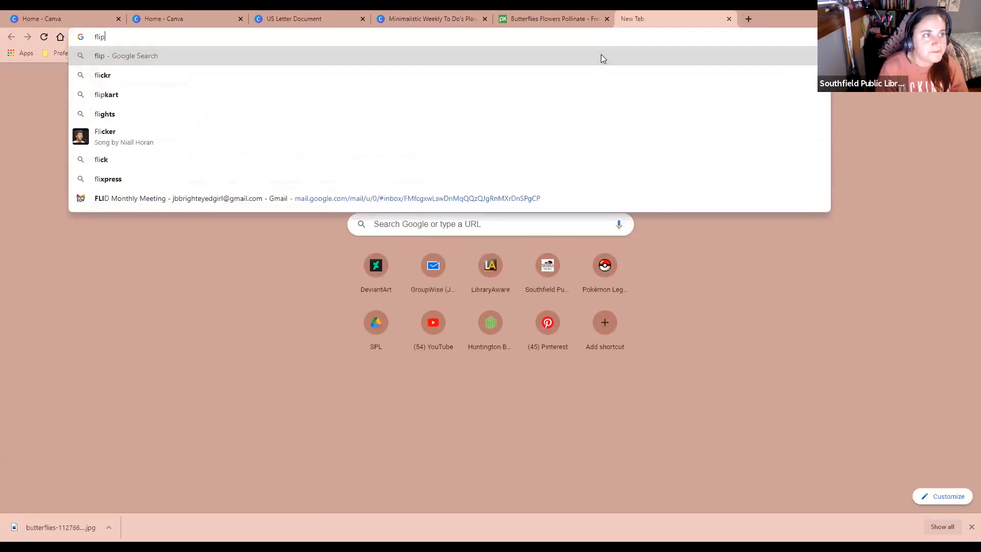
{"action": "type", "text": "ok"}
{"action": "key", "text": "Return"}
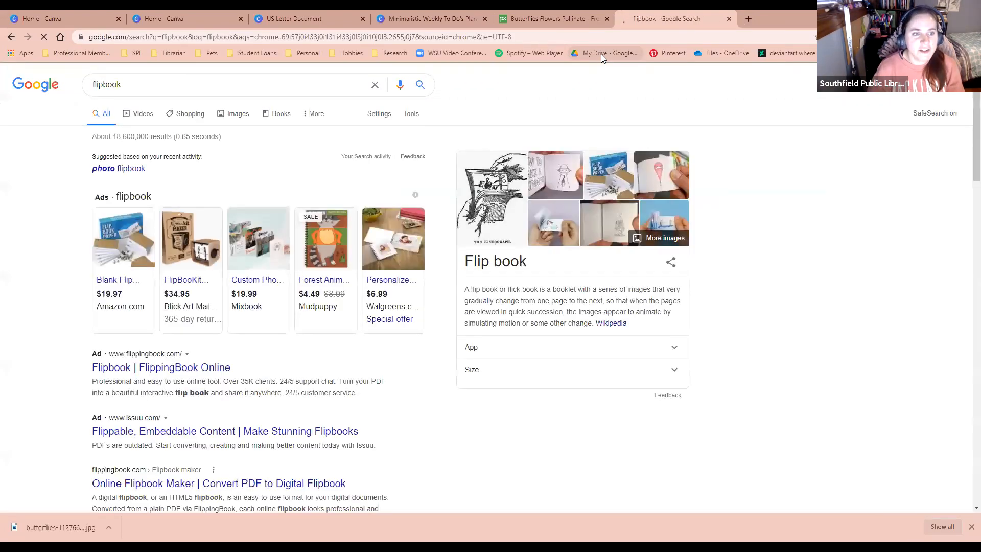
{"action": "scroll", "coordinate": [270, 306], "scroll_direction": "down", "scroll_amount": 3}
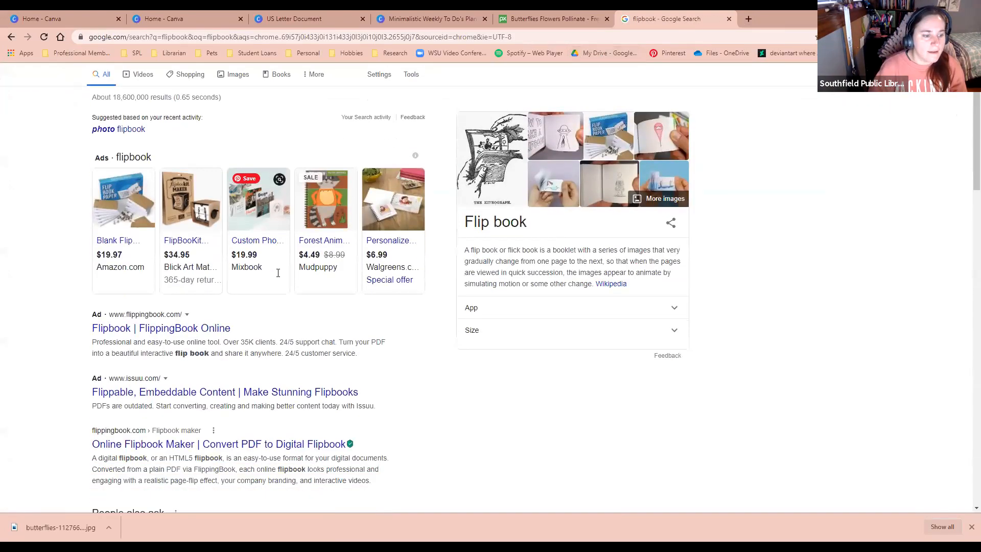
{"action": "left_click", "coordinate": [268, 331]}
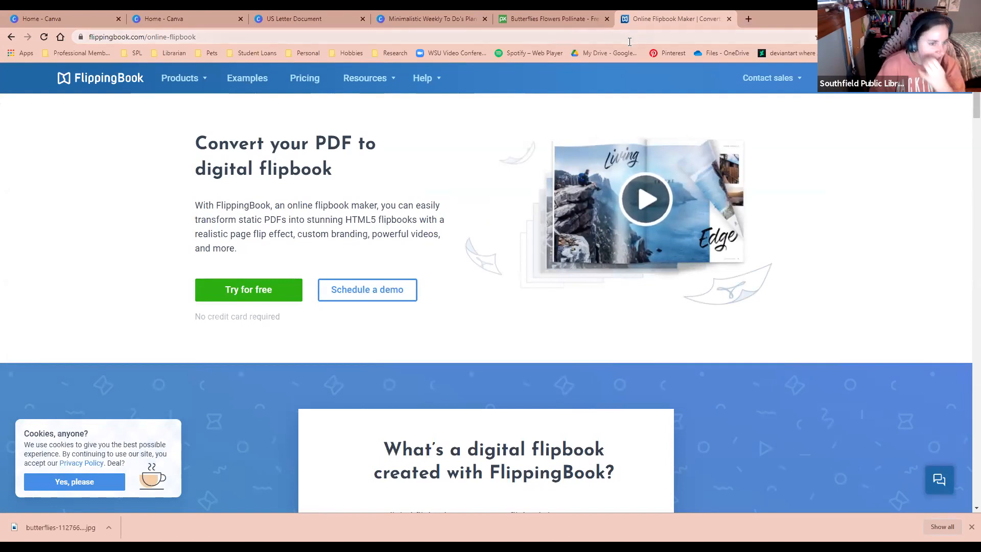
- Switch back to the Canva home page and open the existing brown weekly planner, selecting the parts of its title
{"action": "left_click", "coordinate": [228, 19]}
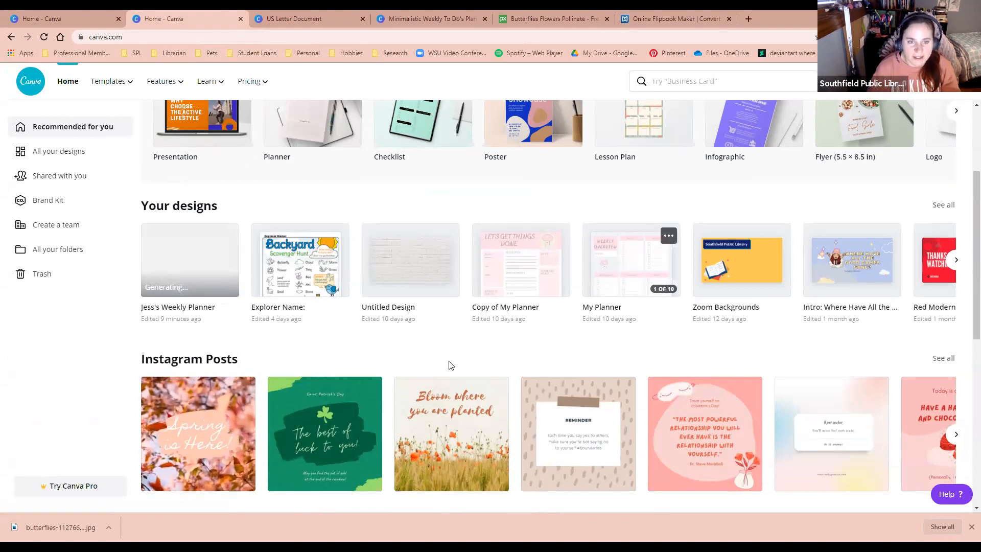
{"action": "left_click", "coordinate": [200, 263]}
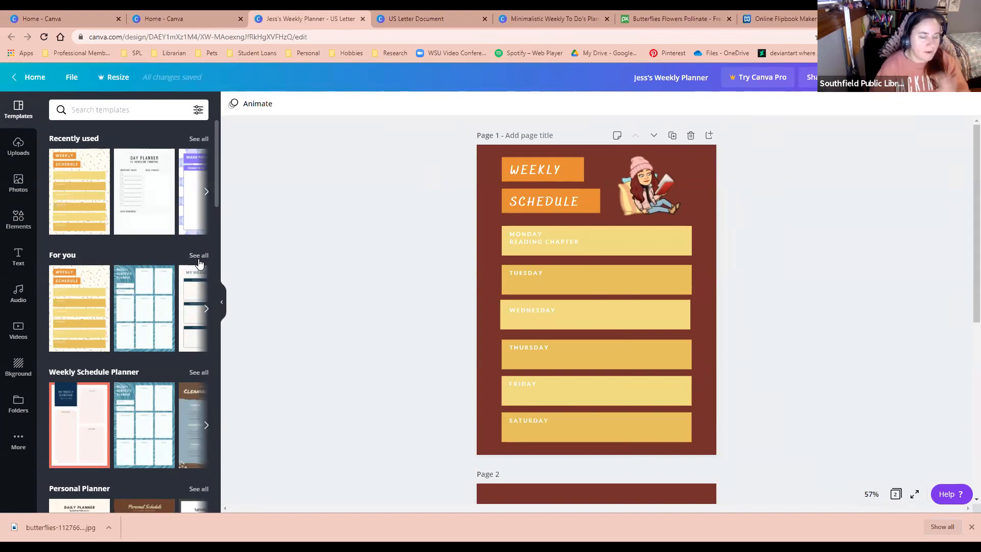
{"action": "left_click", "coordinate": [576, 166]}
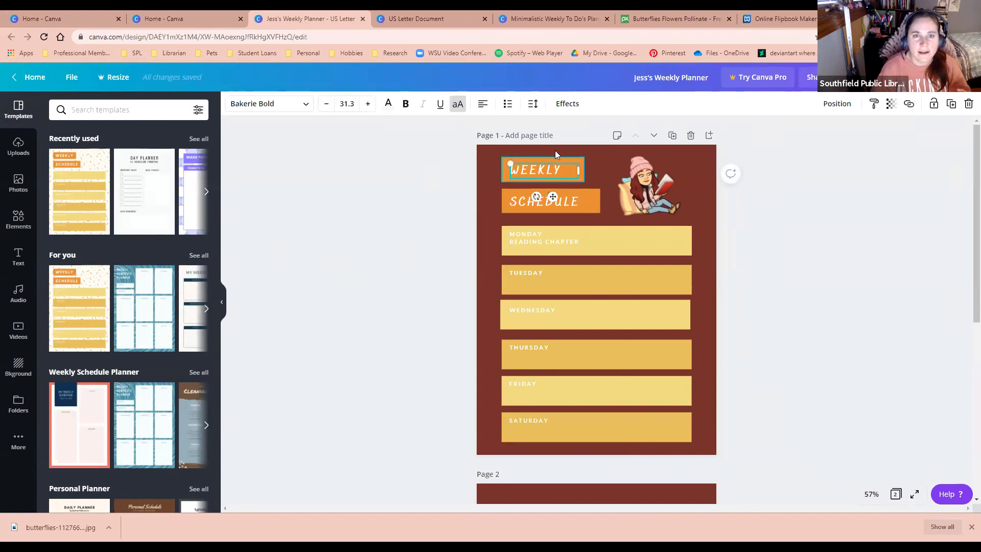
{"action": "left_click", "coordinate": [597, 201]}
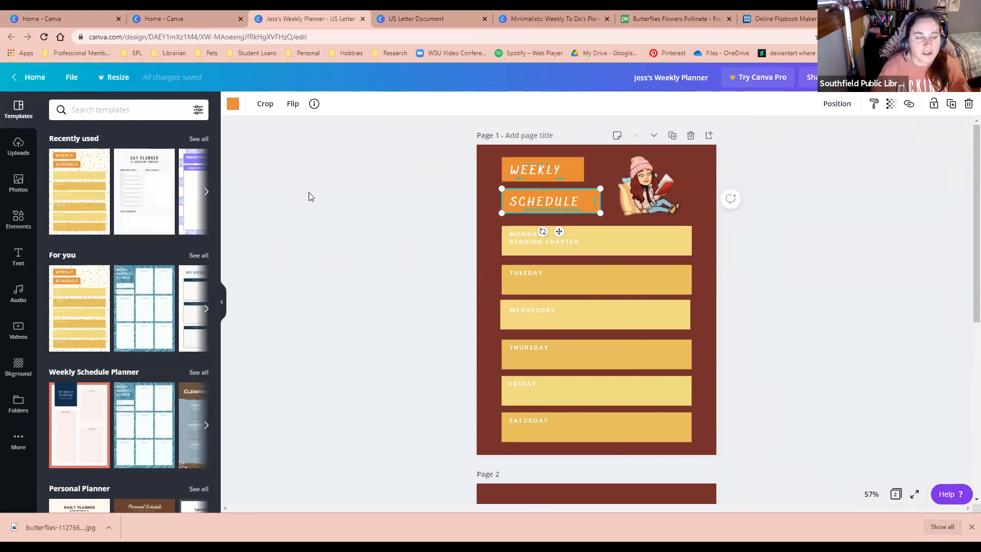
- Try text effects on the WEEKLY heading, apply Curve at 100, and reposition the curved text on its orange box
{"action": "left_click", "coordinate": [545, 166]}
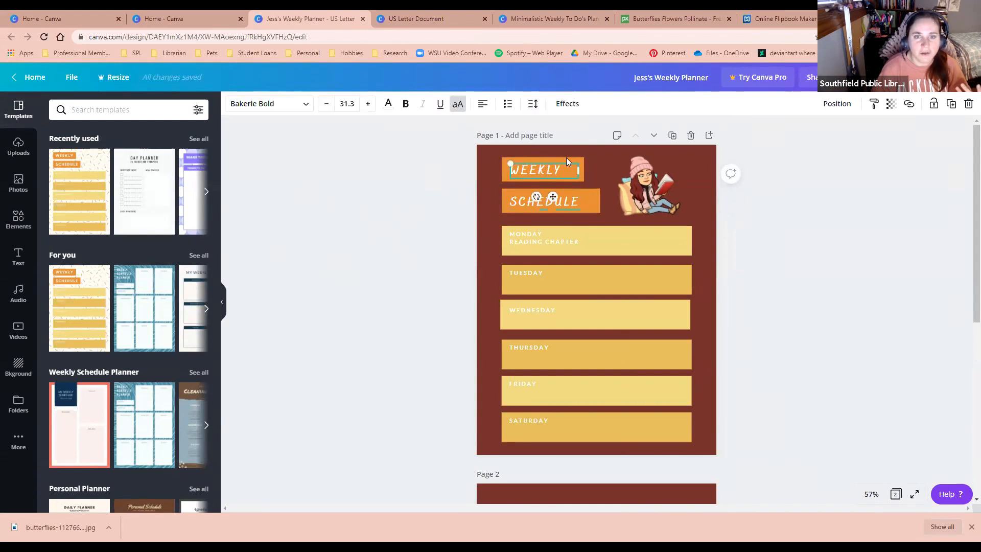
{"action": "left_click", "coordinate": [567, 104]}
{"action": "left_click", "coordinate": [80, 240]}
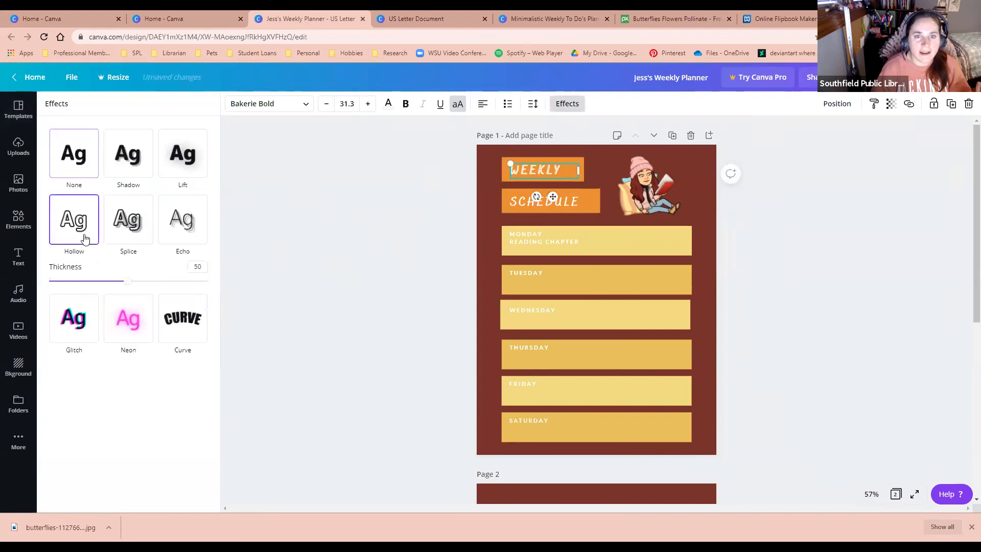
{"action": "left_click", "coordinate": [76, 319]}
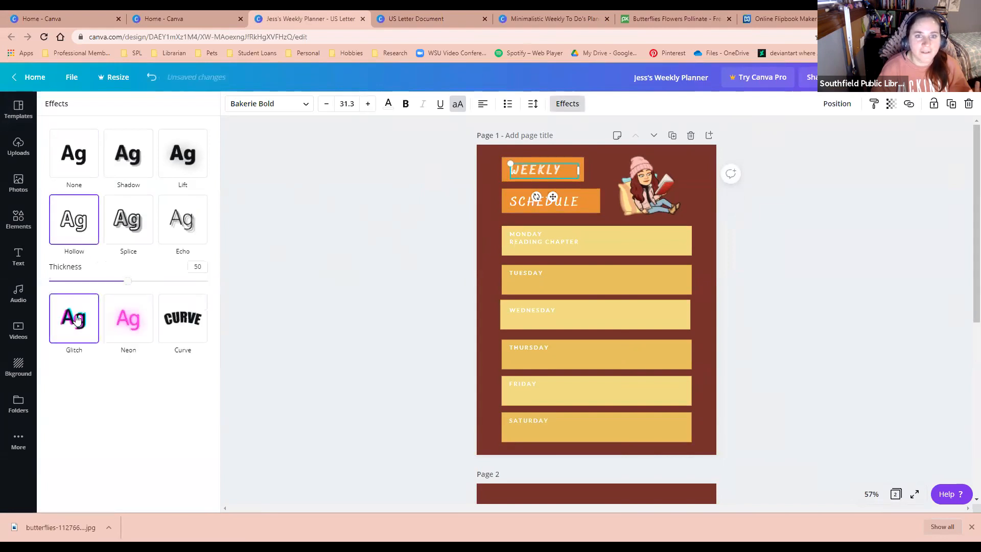
{"action": "left_click", "coordinate": [175, 304]}
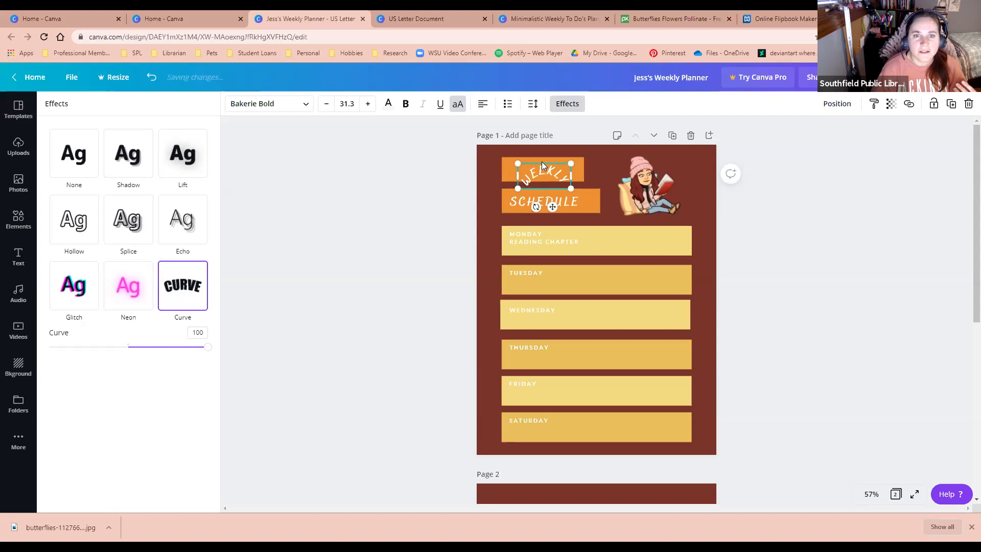
{"action": "left_click_drag", "start_coordinate": [537, 162], "coordinate": [537, 162]}
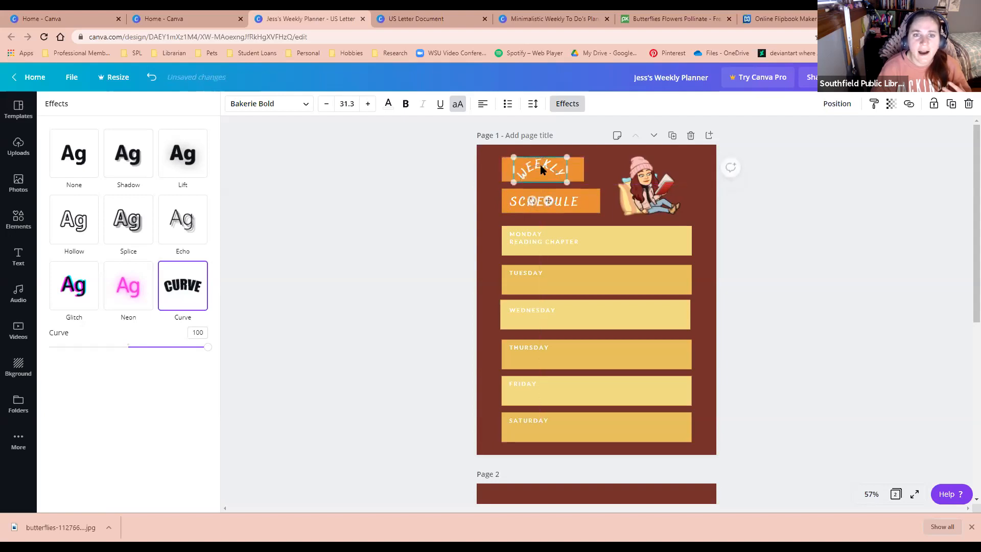
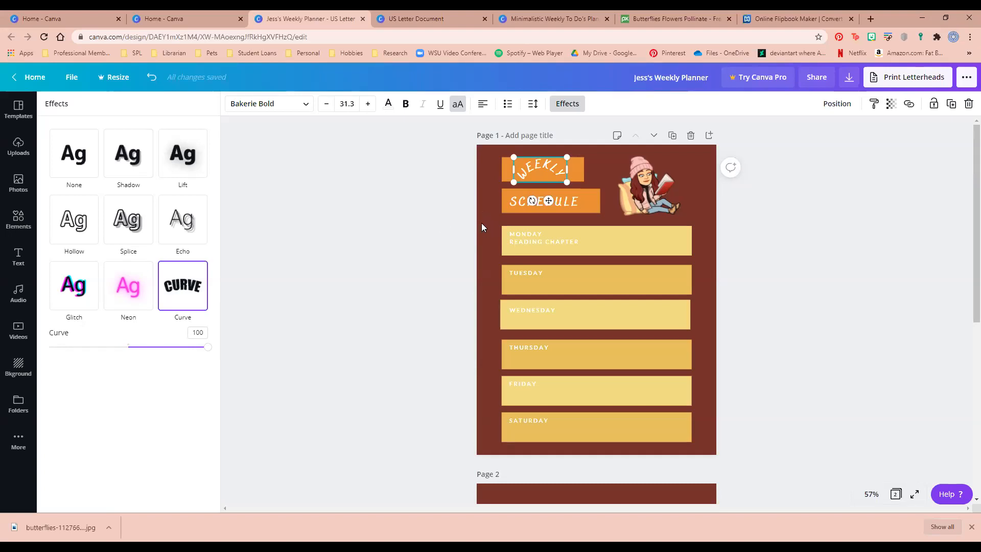
- Return to the home page and make a duplicate of the Copy of My Planner design
{"action": "left_click", "coordinate": [30, 77]}
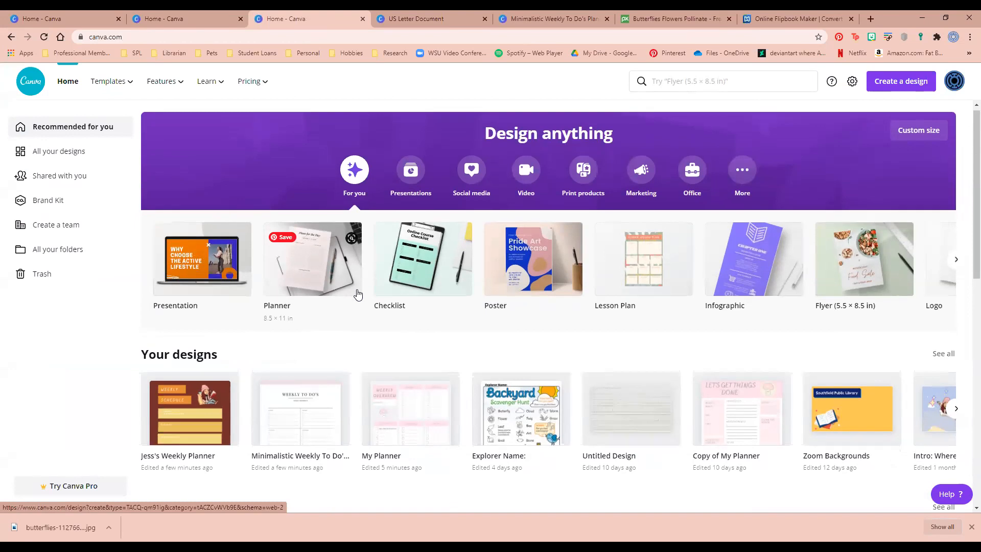
{"action": "scroll", "coordinate": [357, 295], "scroll_direction": "down", "scroll_amount": 2}
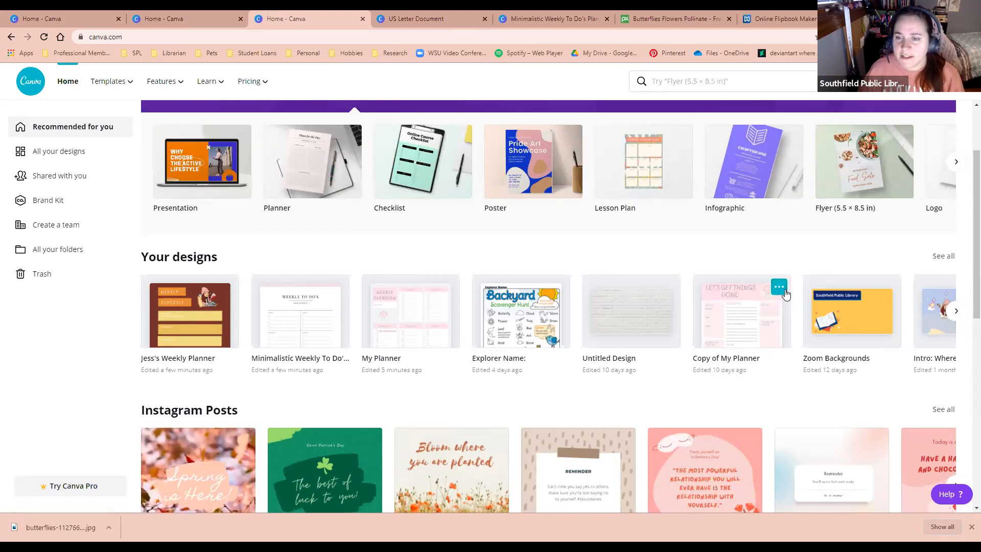
{"action": "left_click", "coordinate": [779, 292]}
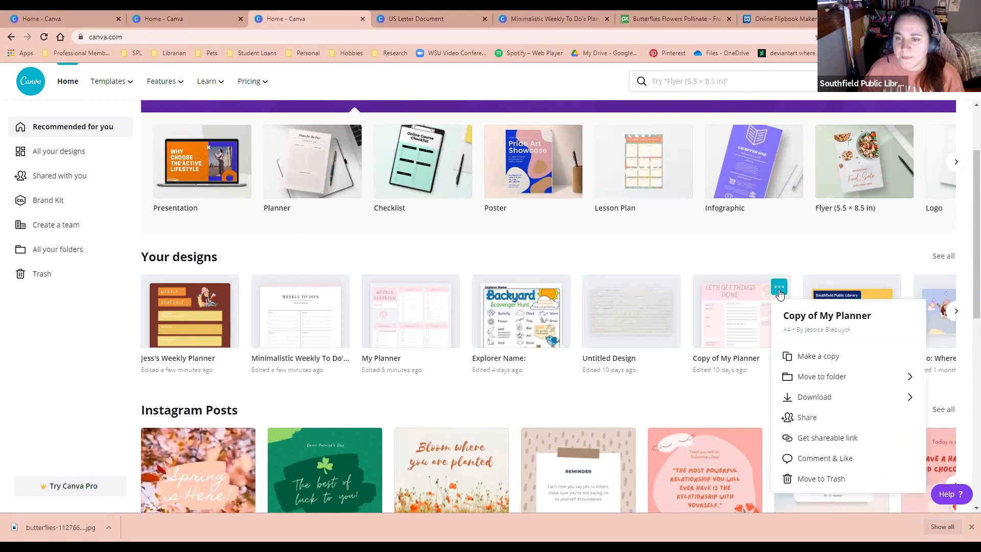
{"action": "left_click", "coordinate": [806, 356]}
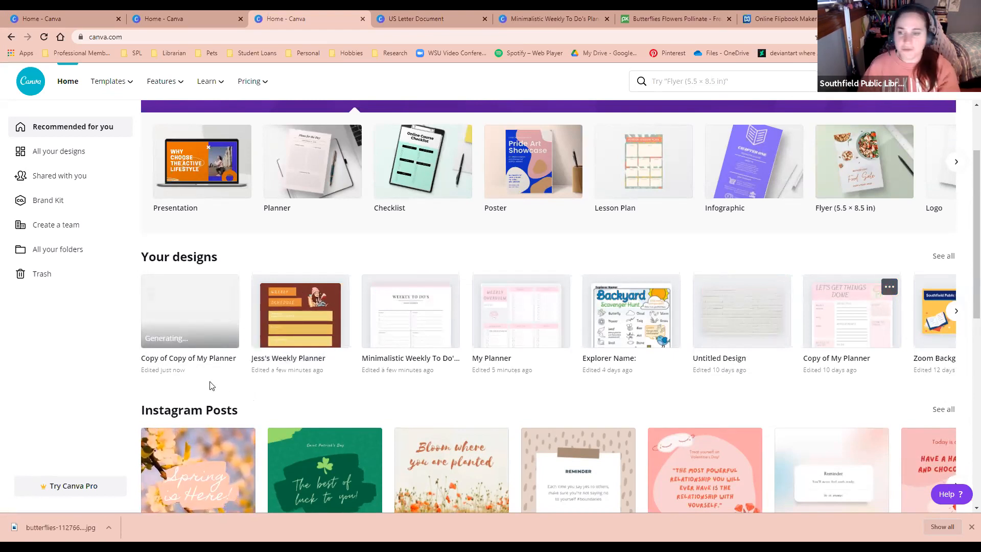
- Rename the new duplicate design as "Week 2: March"
{"action": "left_click", "coordinate": [192, 357]}
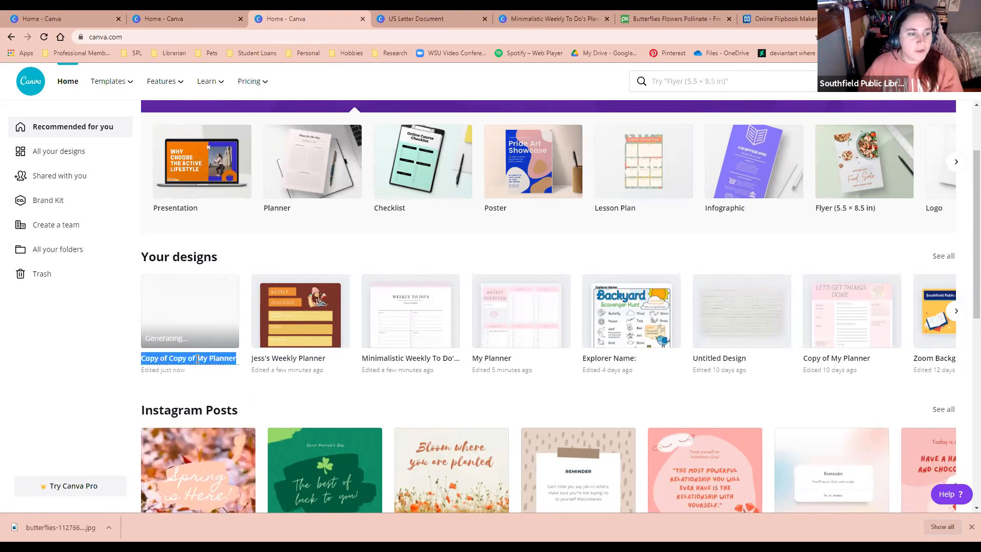
{"action": "type", "text": "We"}
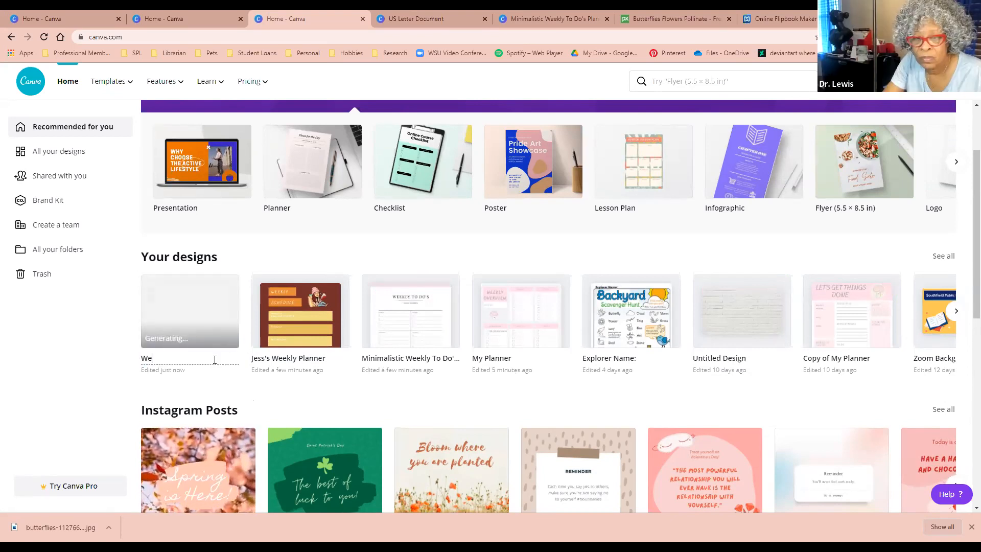
{"action": "type", "text": "ek 2: March"}
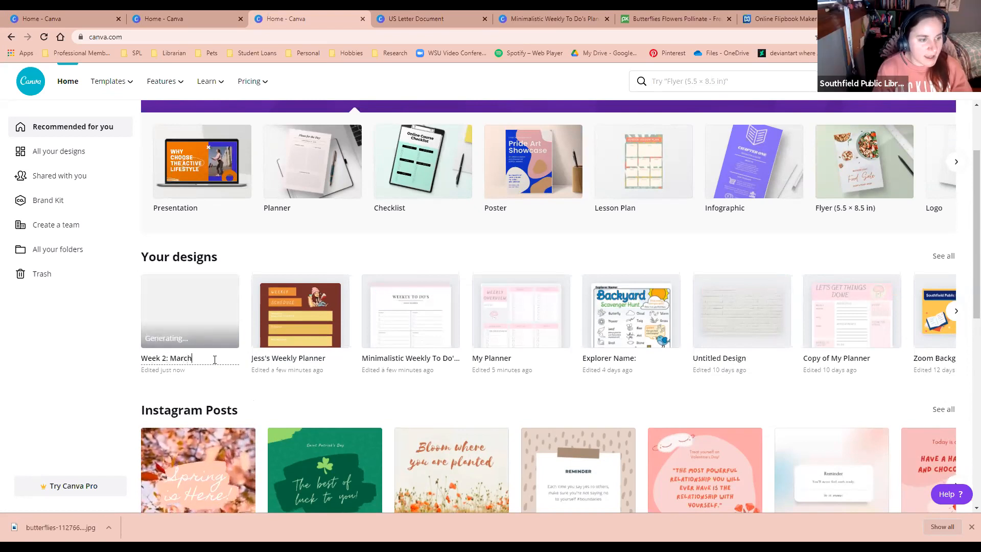
- Open the "Week 2: March" planner, select its mushroom graphic and display the elements library
{"action": "left_click", "coordinate": [199, 316]}
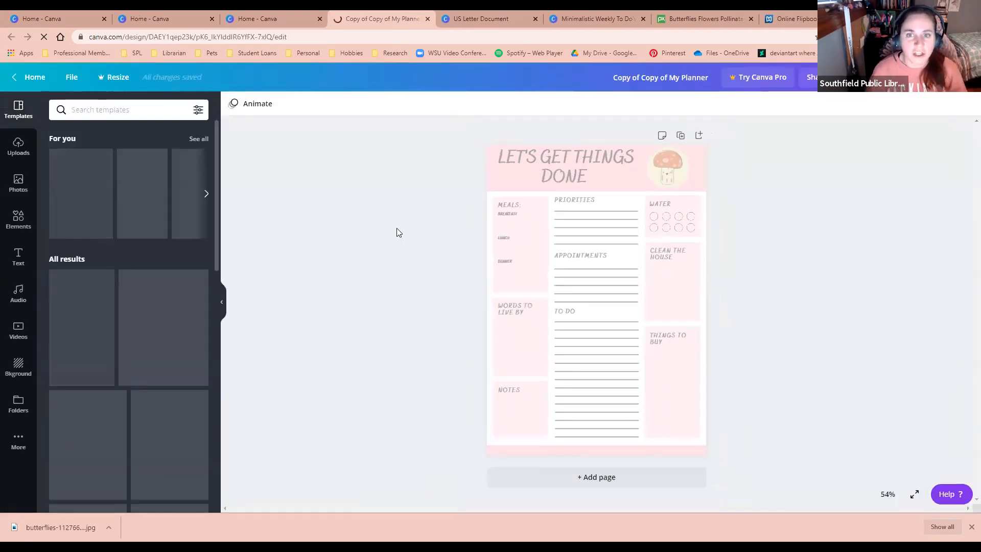
{"action": "left_click", "coordinate": [664, 165]}
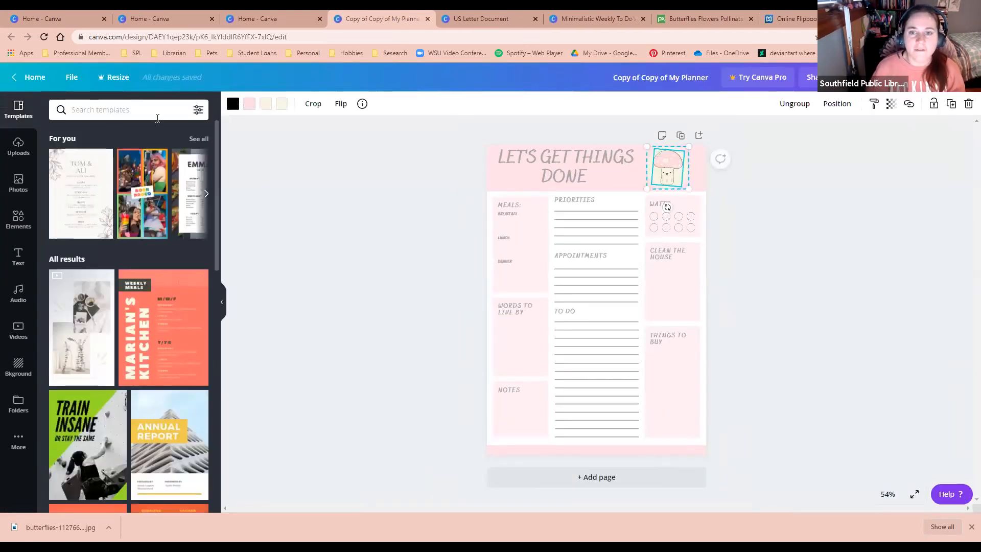
{"action": "left_click", "coordinate": [109, 112]}
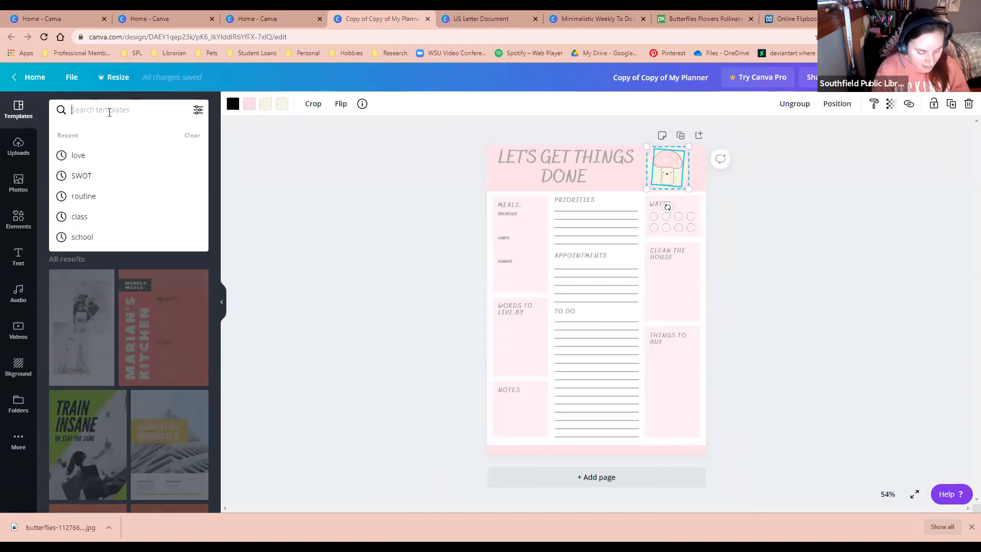
{"action": "left_click", "coordinate": [18, 218]}
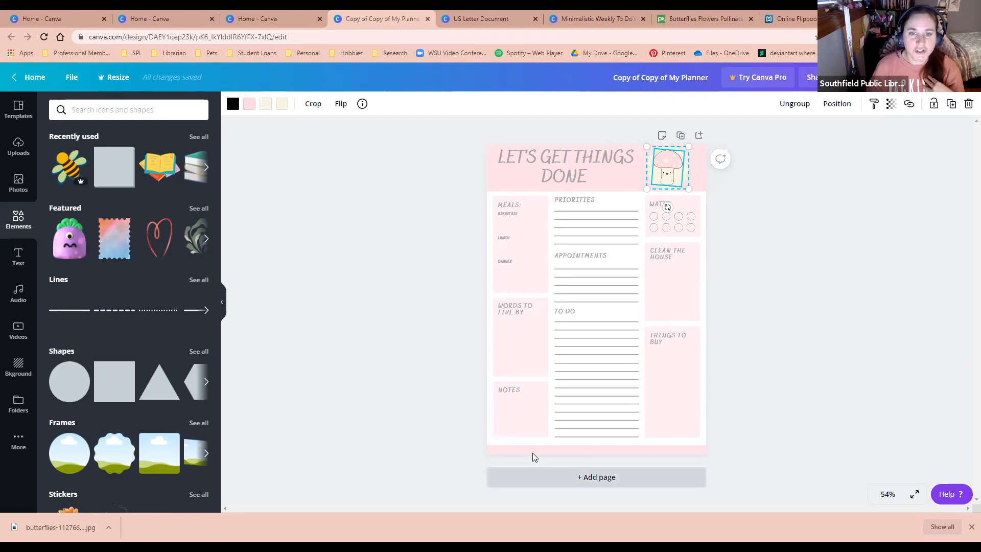
- Return to the home page, look at the Copy of My Planner design, and browse through the saved designs
{"action": "left_click", "coordinate": [36, 77]}
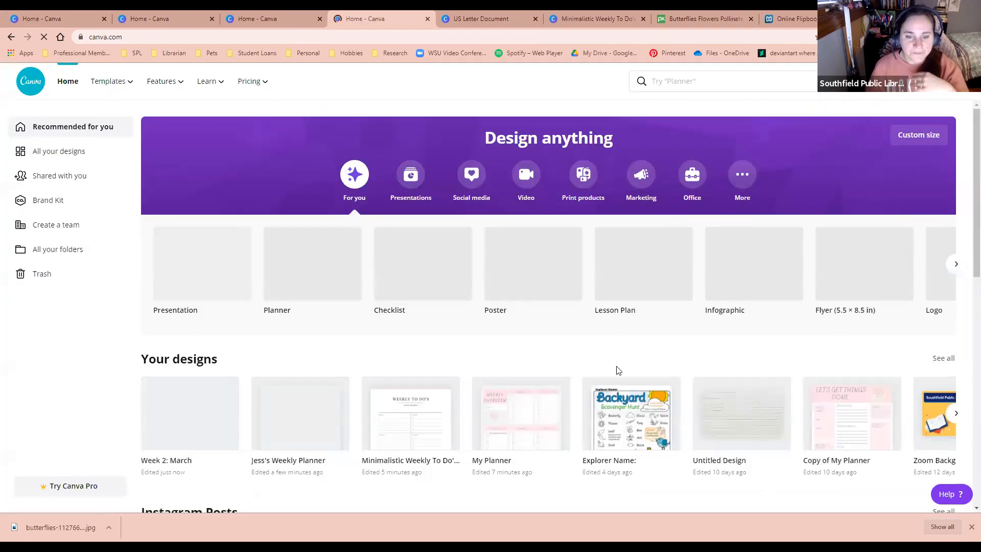
{"action": "left_click", "coordinate": [828, 424]}
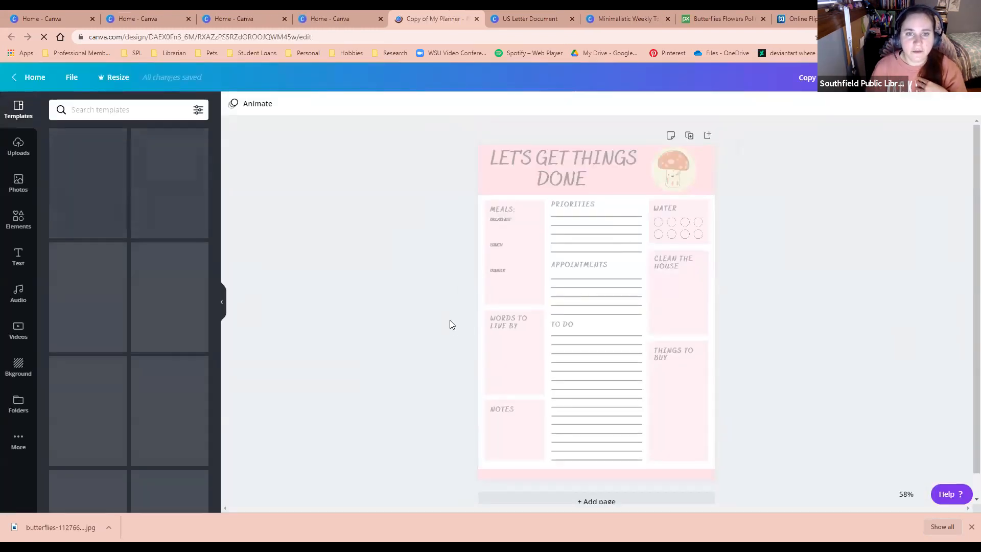
{"action": "left_click", "coordinate": [34, 77]}
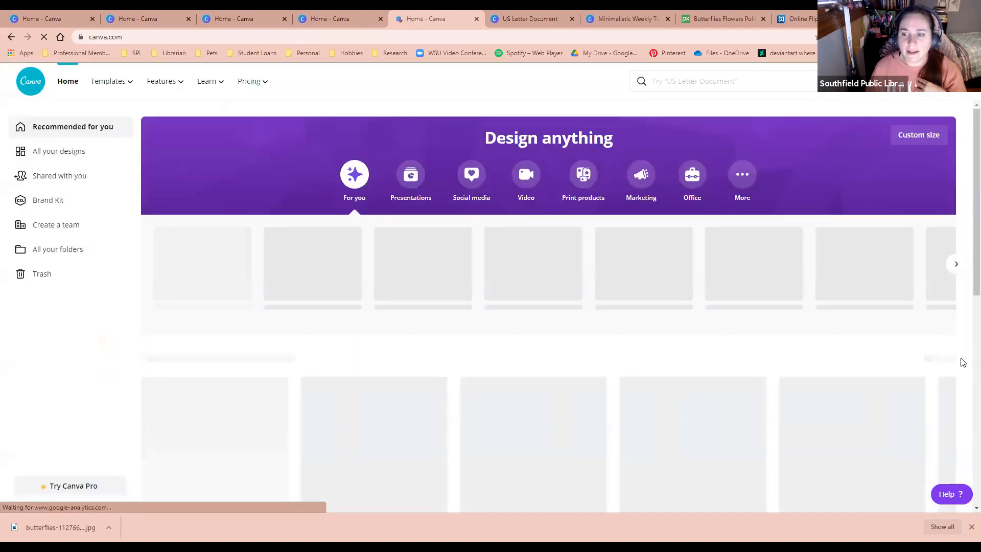
{"action": "left_click", "coordinate": [955, 414]}
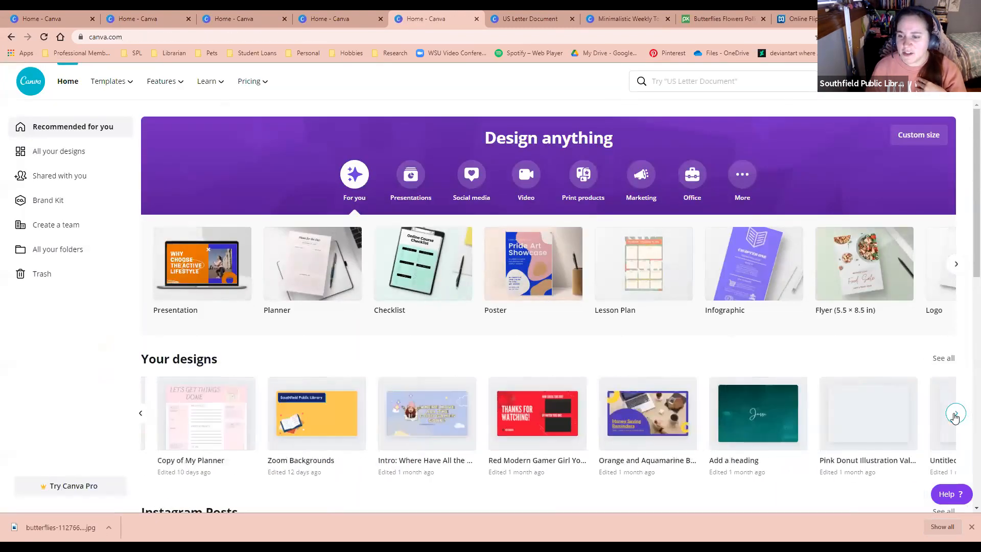
{"action": "left_click", "coordinate": [954, 415]}
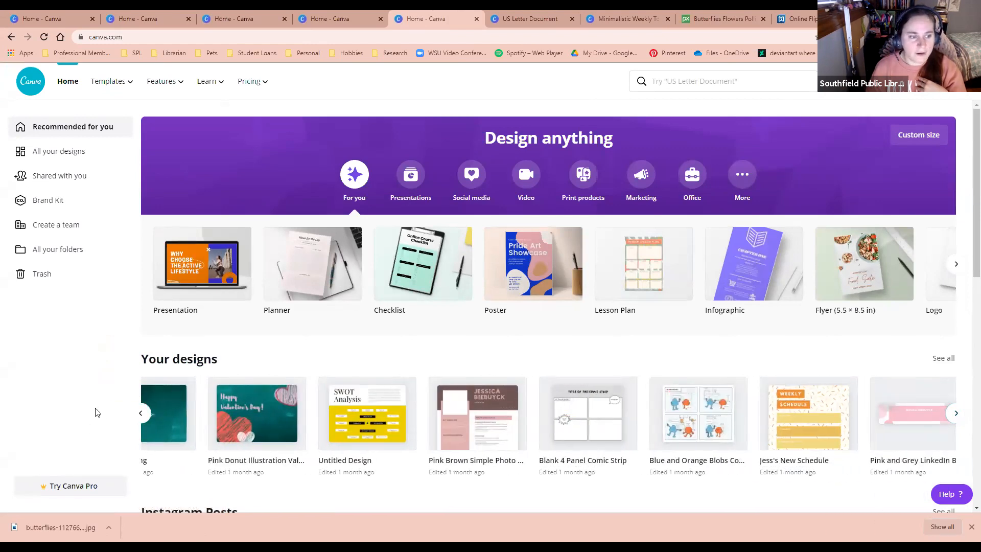
{"action": "left_click", "coordinate": [140, 415]}
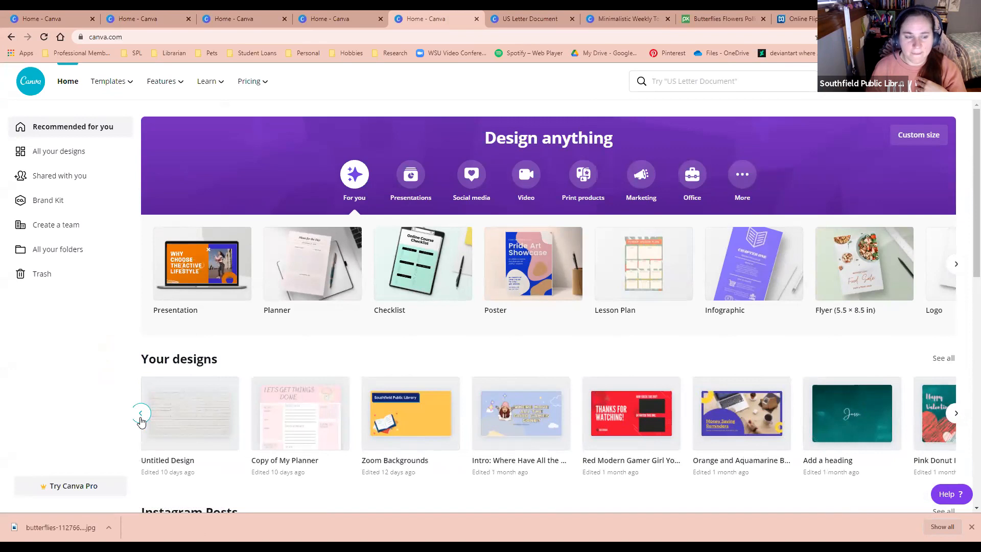
{"action": "left_click", "coordinate": [141, 414]}
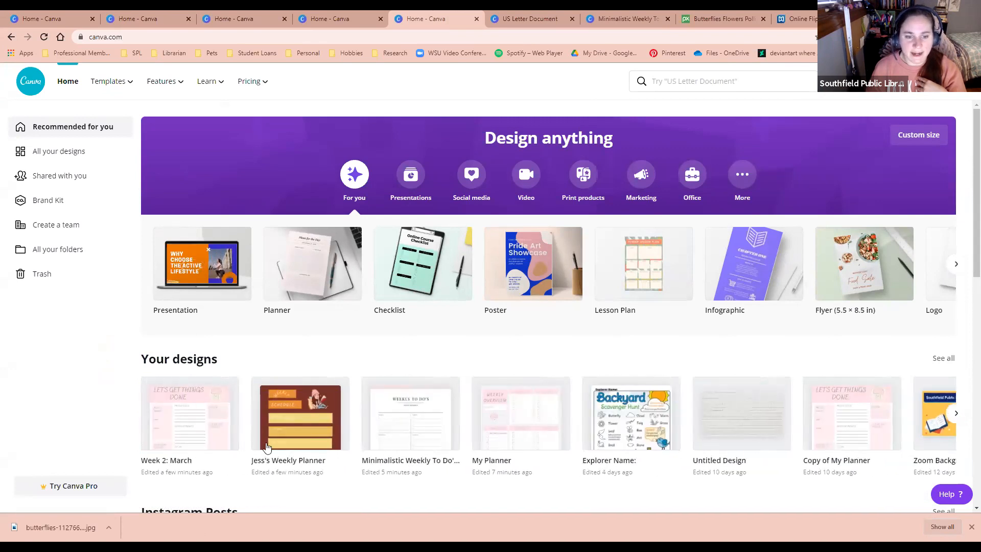
- Open the multi-page My Planner design and examine its assignment pages and daily "Let's Get Things Done" pages
{"action": "left_click", "coordinate": [495, 418]}
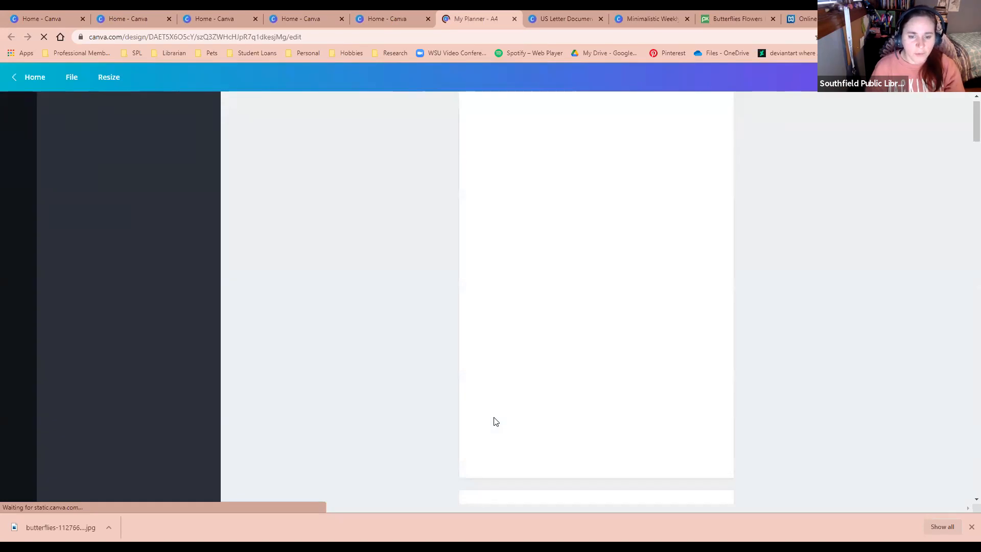
{"action": "scroll", "coordinate": [531, 376], "scroll_direction": "down", "scroll_amount": 4}
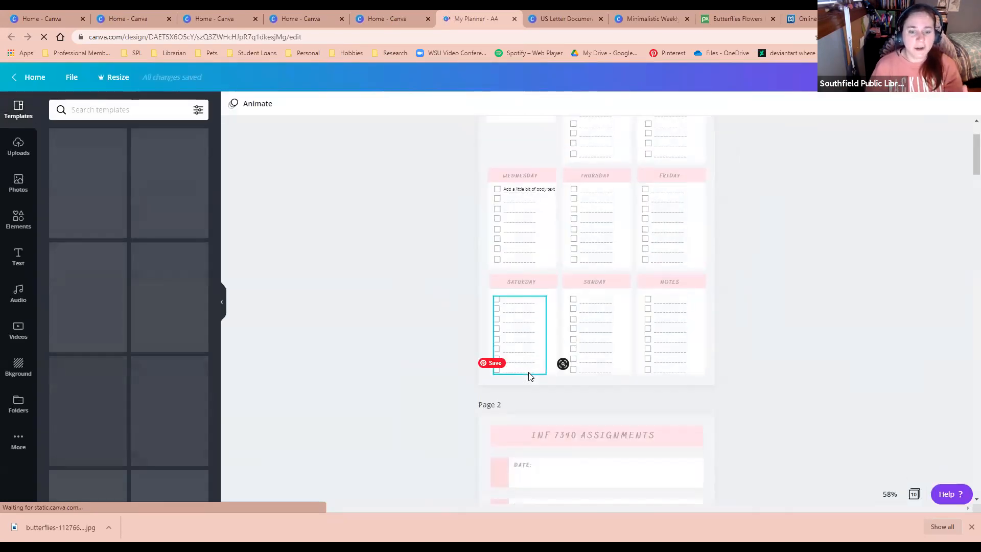
{"action": "scroll", "coordinate": [527, 393], "scroll_direction": "down", "scroll_amount": 3}
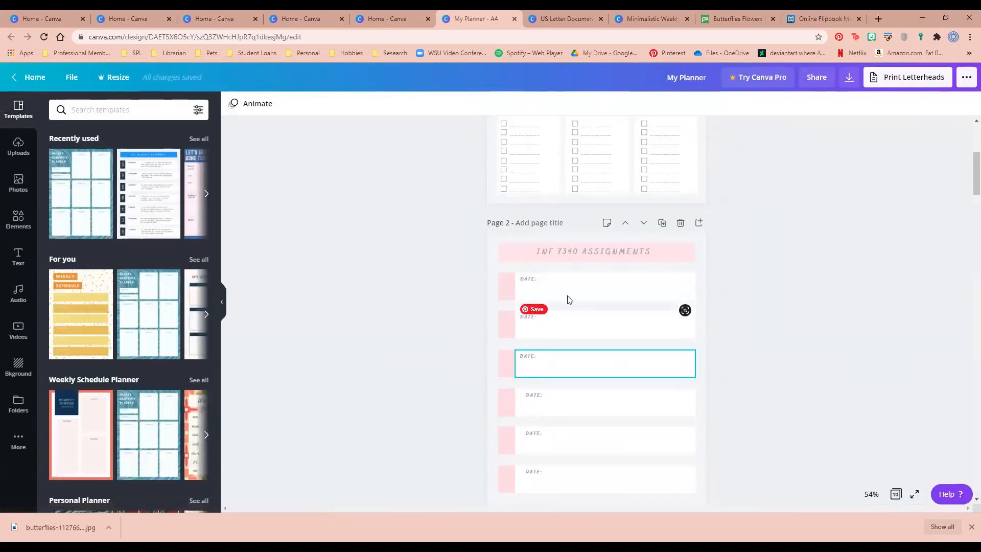
{"action": "scroll", "coordinate": [571, 293], "scroll_direction": "down", "scroll_amount": 4}
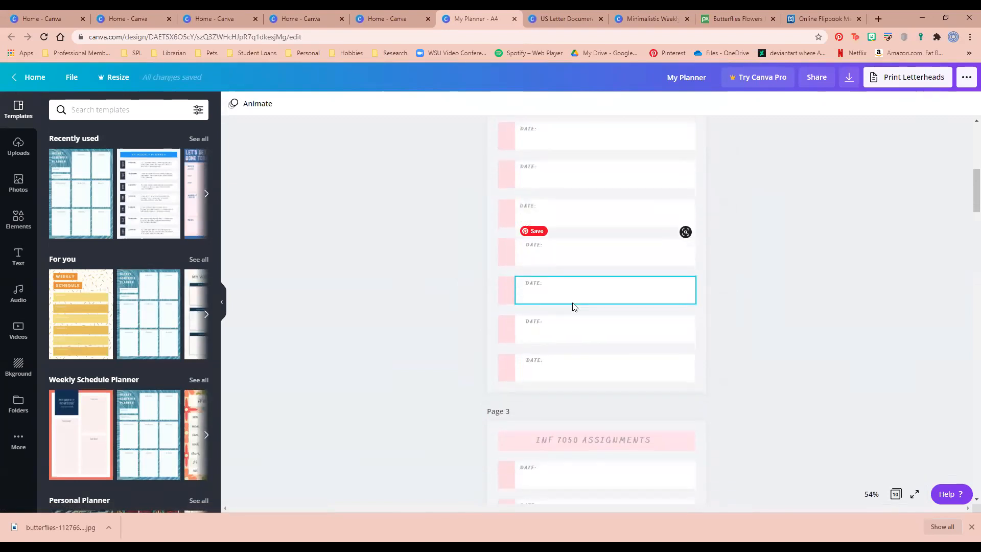
{"action": "scroll", "coordinate": [573, 306], "scroll_direction": "down", "scroll_amount": 2}
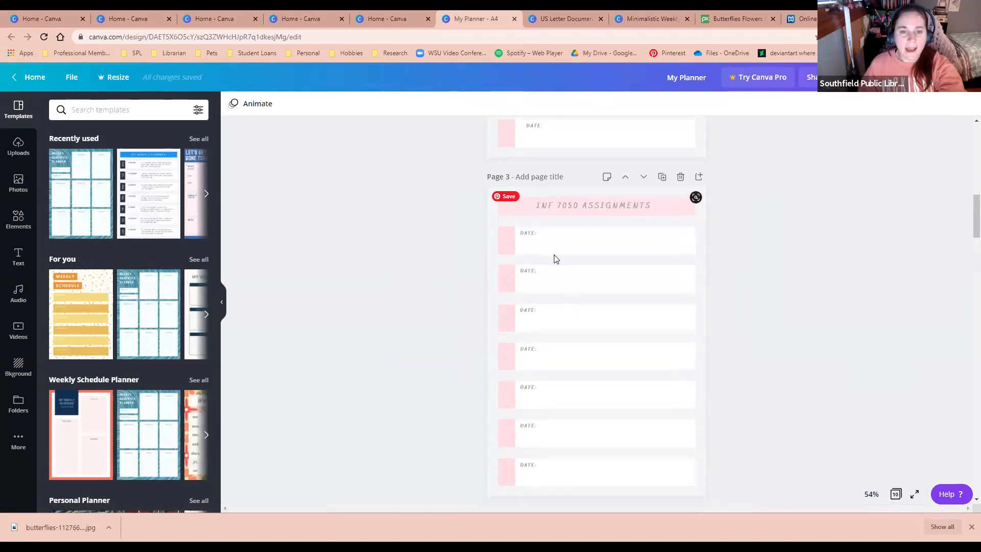
{"action": "scroll", "coordinate": [554, 254], "scroll_direction": "down", "scroll_amount": 6}
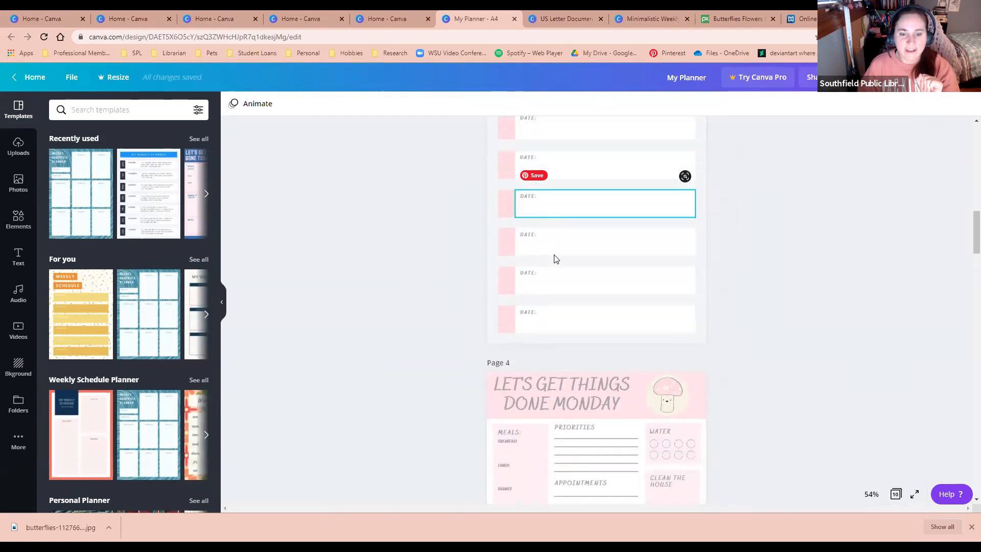
{"action": "scroll", "coordinate": [553, 258], "scroll_direction": "down", "scroll_amount": 1}
{"action": "scroll", "coordinate": [553, 258], "scroll_direction": "down", "scroll_amount": 1}
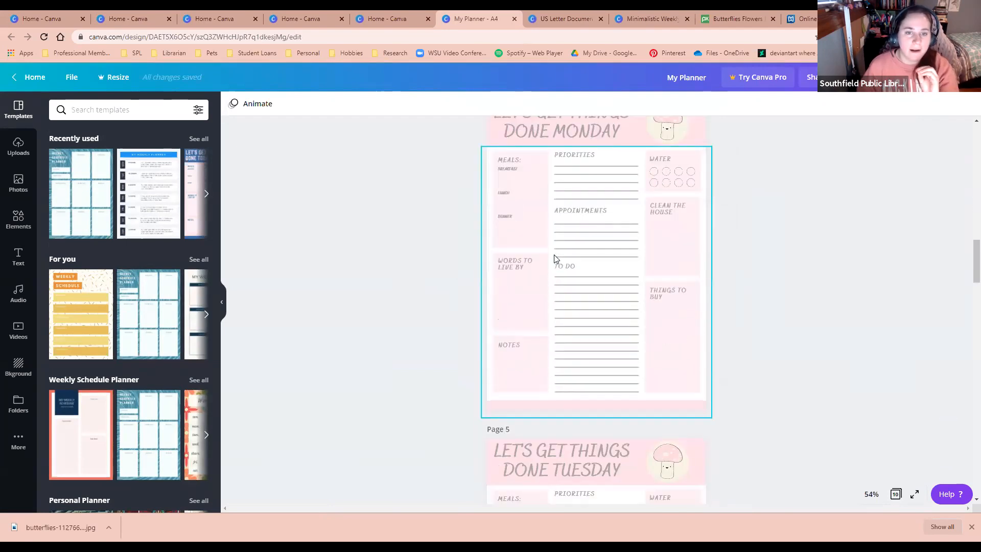
{"action": "scroll", "coordinate": [555, 258], "scroll_direction": "down", "scroll_amount": 9}
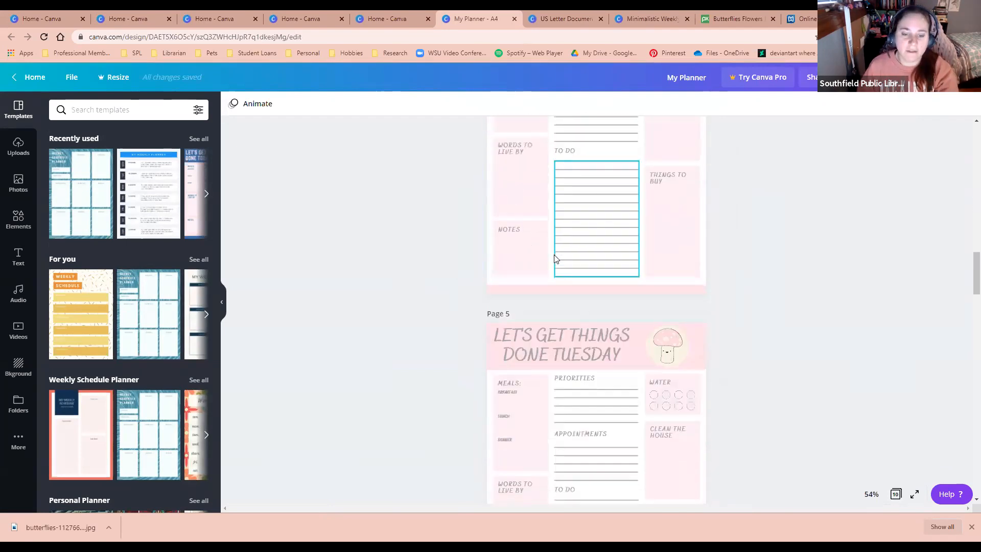
{"action": "scroll", "coordinate": [555, 258], "scroll_direction": "down", "scroll_amount": 9}
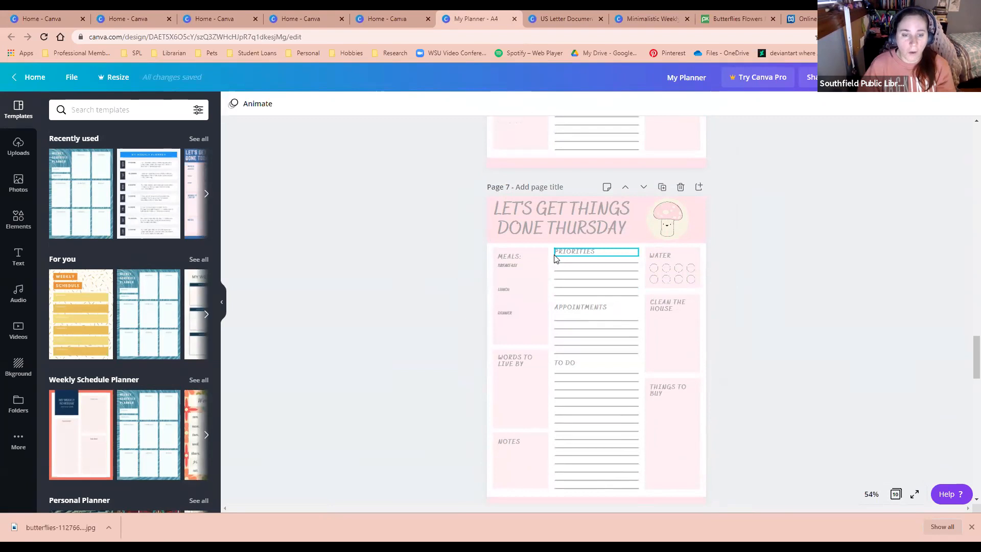
{"action": "scroll", "coordinate": [555, 258], "scroll_direction": "down", "scroll_amount": 9}
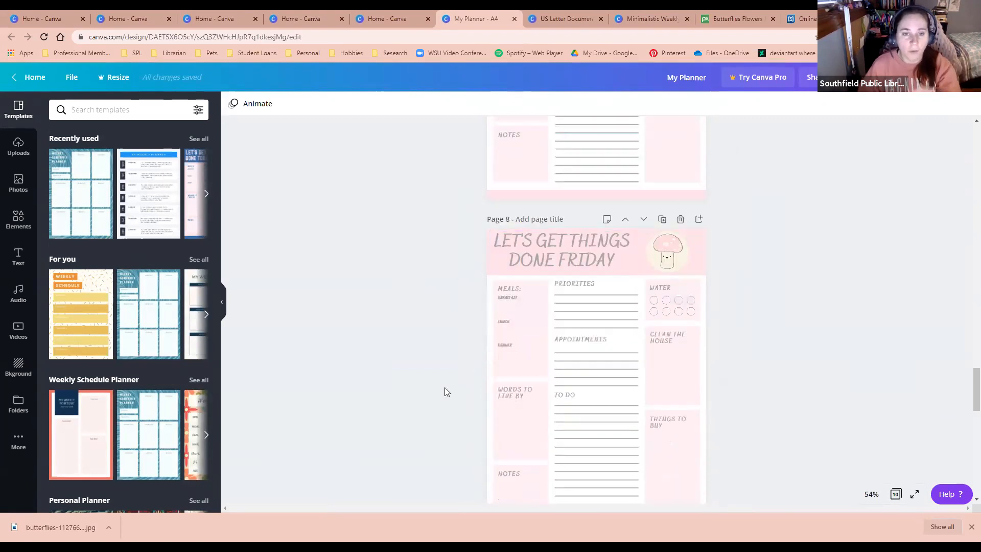
- Search the templates for "weekly planner" and add the blue My Weekly Planner template as a new page after the Friday page
{"action": "left_click", "coordinate": [96, 112]}
{"action": "type", "text": "weekly"}
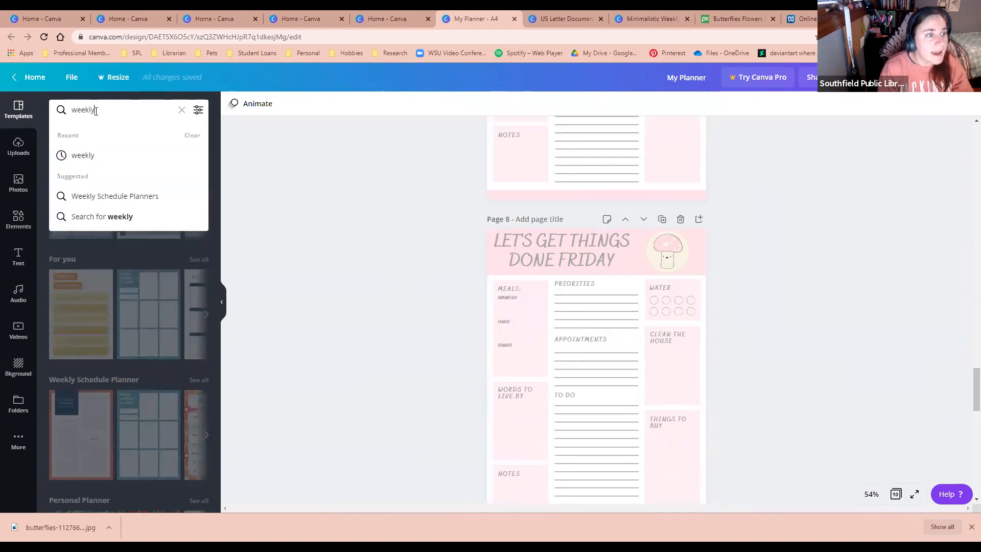
{"action": "type", "text": " planner"}
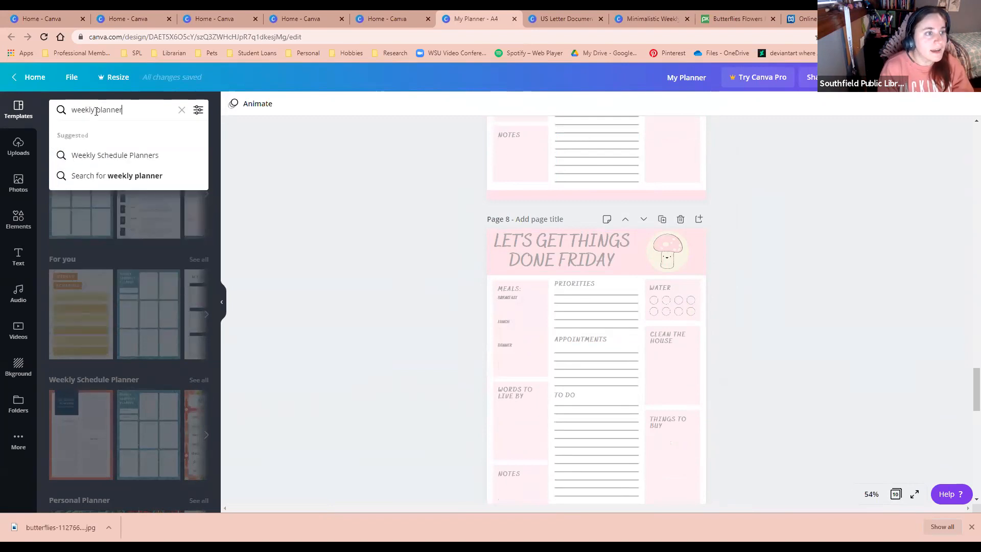
{"action": "key", "text": "Return"}
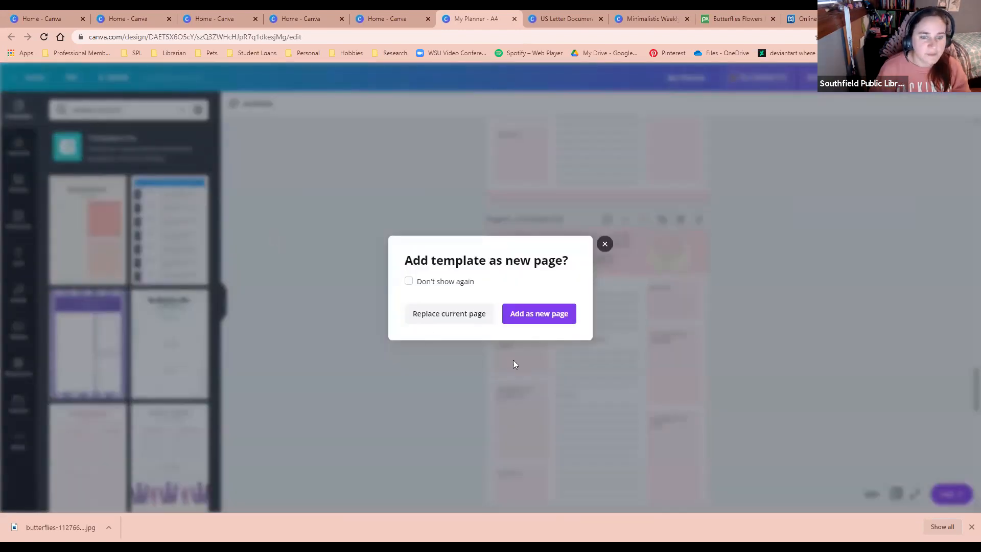
{"action": "left_click", "coordinate": [556, 327]}
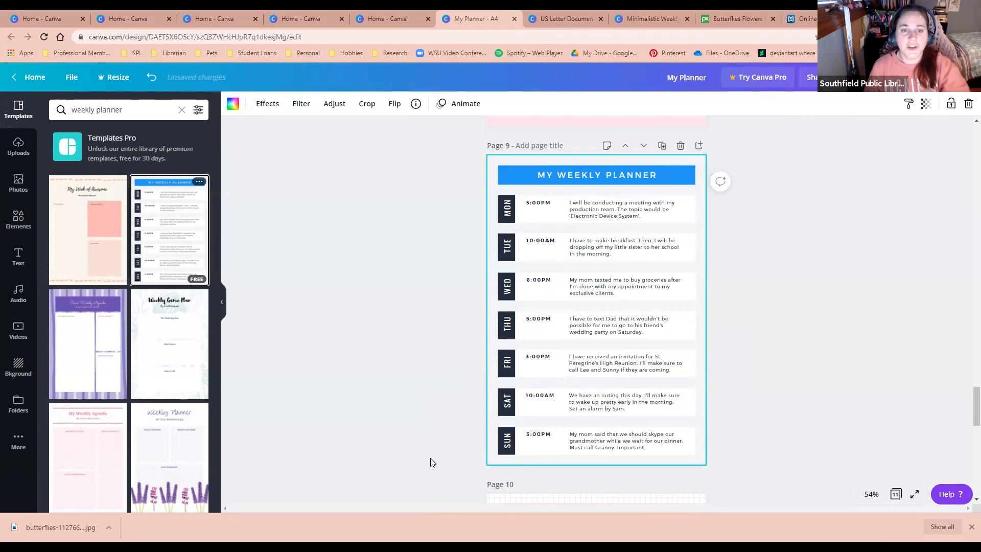
- Duplicate the "Let's Get Things Done Wednesday" page in My Planner
{"action": "scroll", "coordinate": [430, 462], "scroll_direction": "down", "scroll_amount": 2}
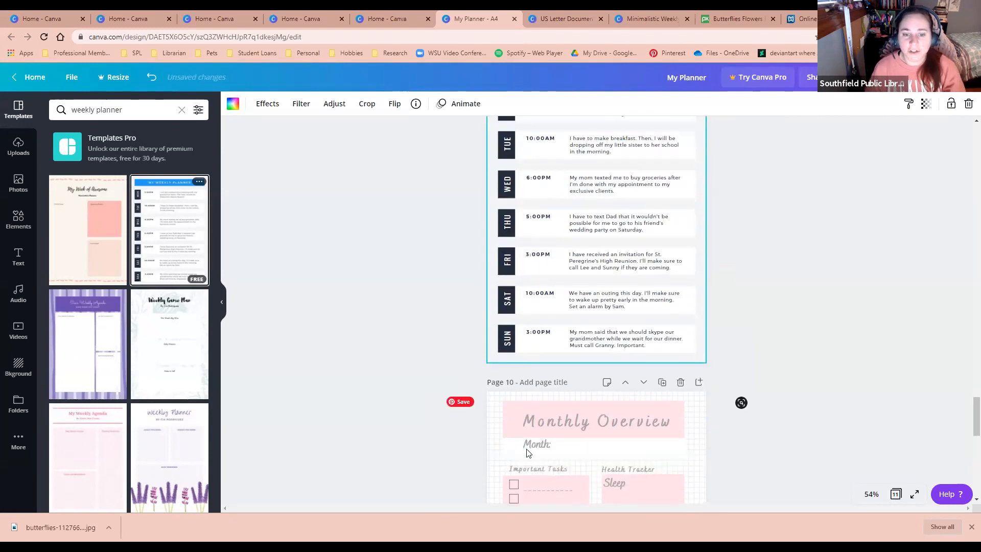
{"action": "scroll", "coordinate": [605, 429], "scroll_direction": "up", "scroll_amount": 2}
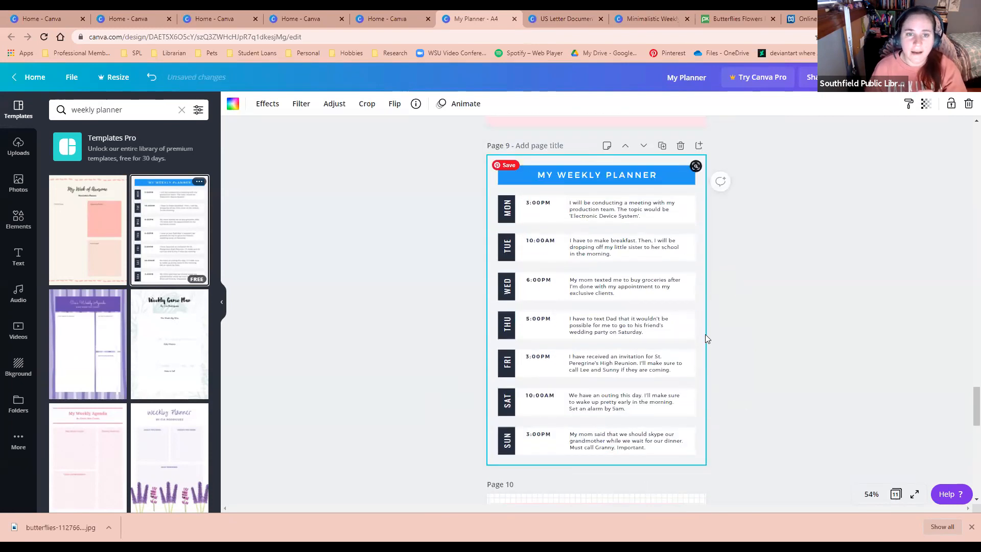
{"action": "scroll", "coordinate": [729, 343], "scroll_direction": "up", "scroll_amount": 2}
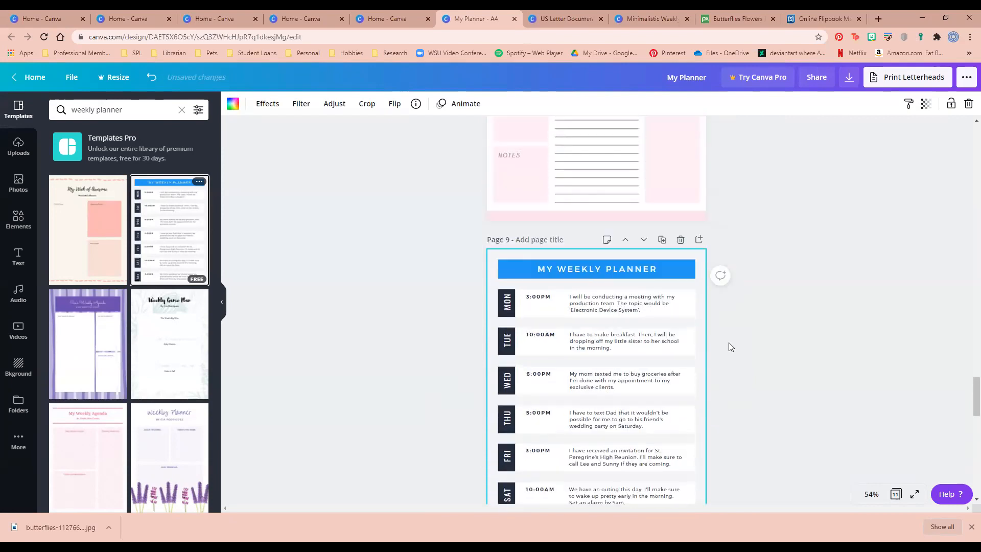
{"action": "scroll", "coordinate": [696, 395], "scroll_direction": "up", "scroll_amount": 1}
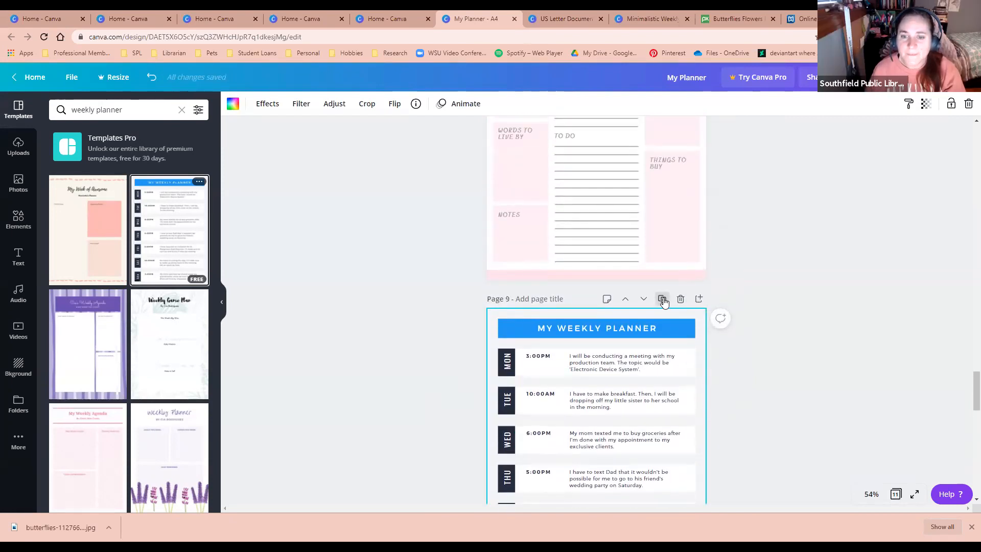
{"action": "scroll", "coordinate": [713, 377], "scroll_direction": "up", "scroll_amount": 7}
{"action": "scroll", "coordinate": [642, 377], "scroll_direction": "up", "scroll_amount": 8}
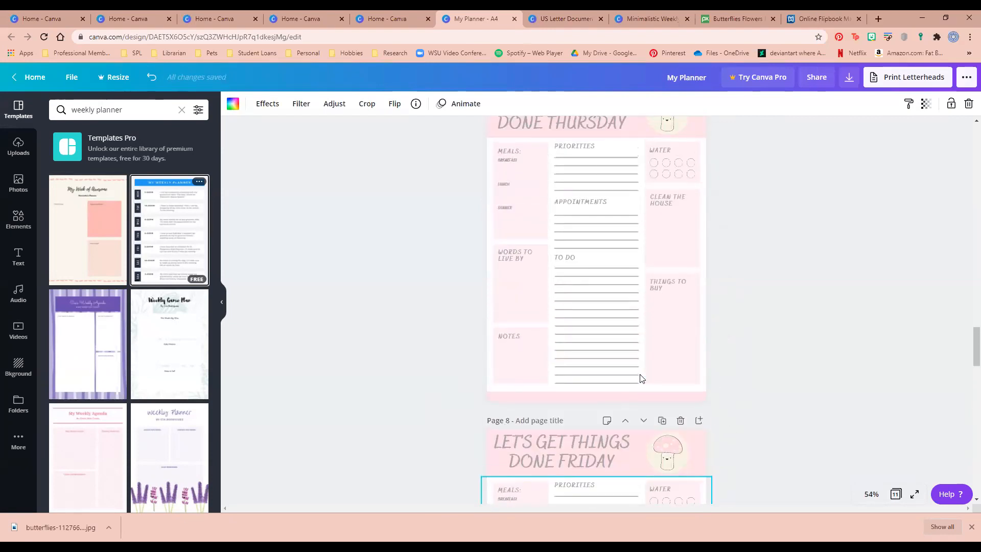
{"action": "scroll", "coordinate": [574, 240], "scroll_direction": "up", "scroll_amount": 4}
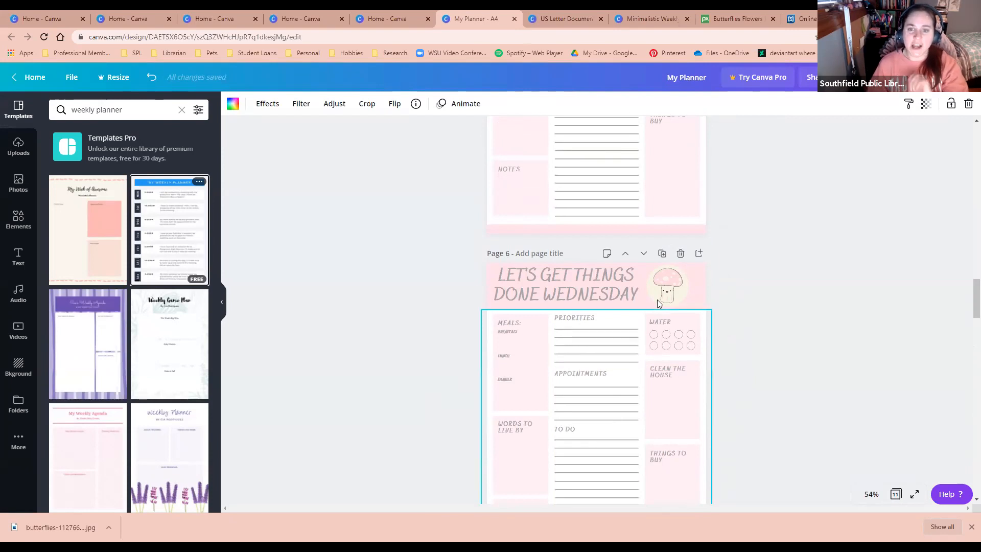
{"action": "left_click", "coordinate": [662, 253]}
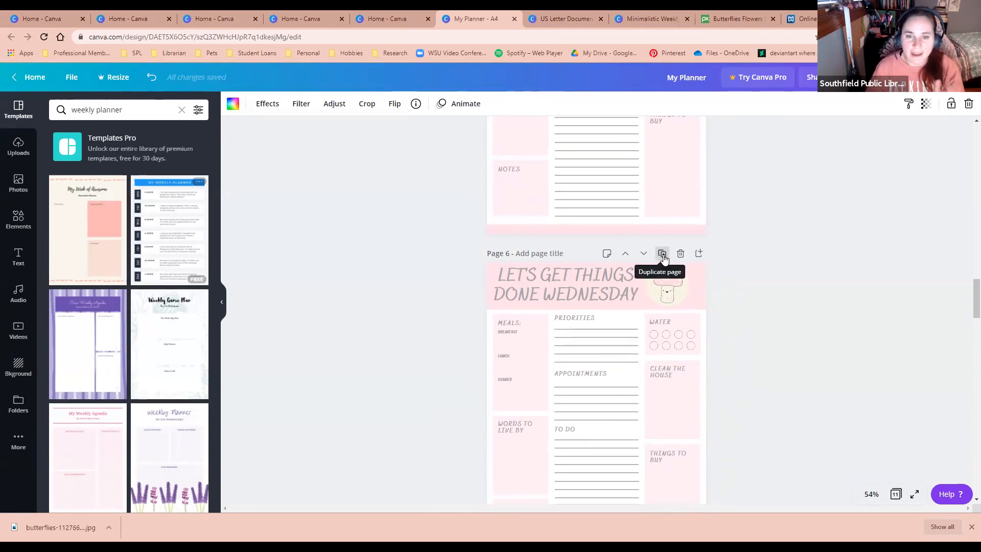
- Title page 7, the second "Let's Get Things Done Wednesday" page, as "Wednesday"
{"action": "left_click", "coordinate": [535, 254]}
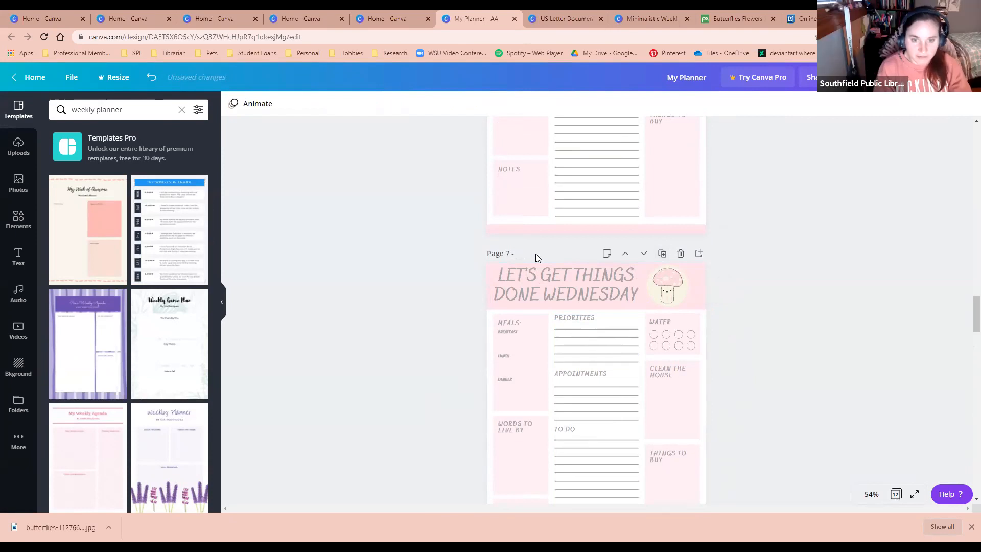
{"action": "type", "text": "We"}
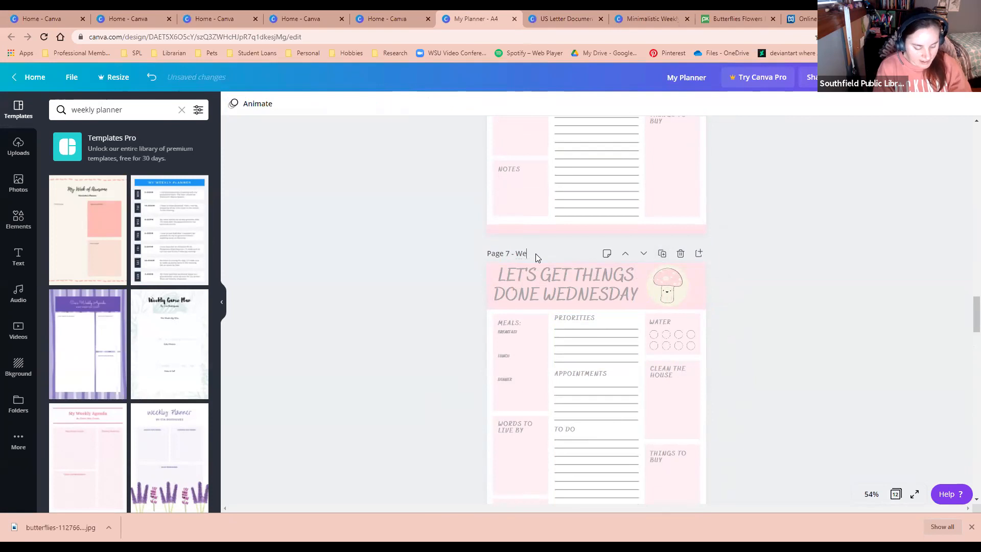
{"action": "type", "text": "dn"}
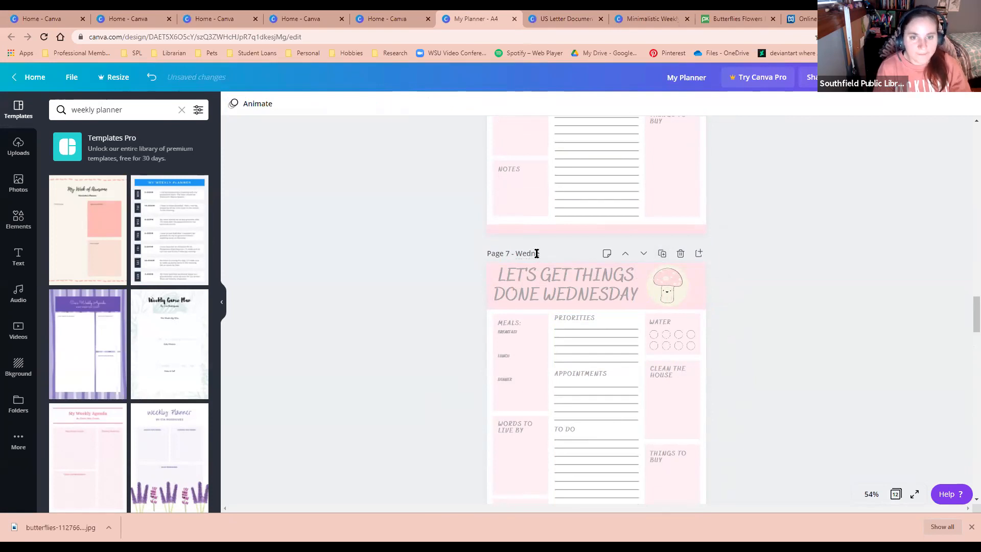
{"action": "scroll", "coordinate": [639, 352], "scroll_direction": "down", "scroll_amount": 2}
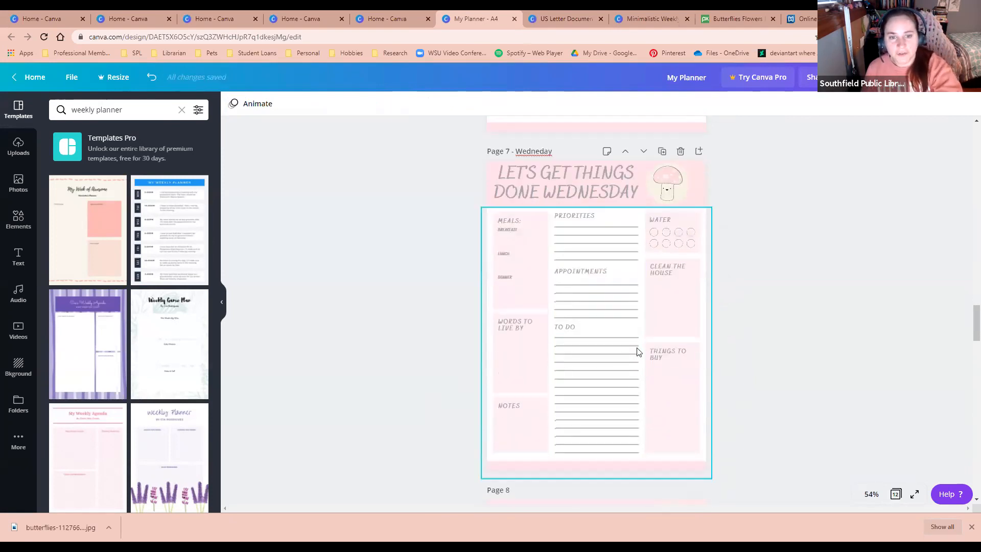
{"action": "scroll", "coordinate": [616, 325], "scroll_direction": "up", "scroll_amount": 1}
{"action": "left_click", "coordinate": [538, 202]}
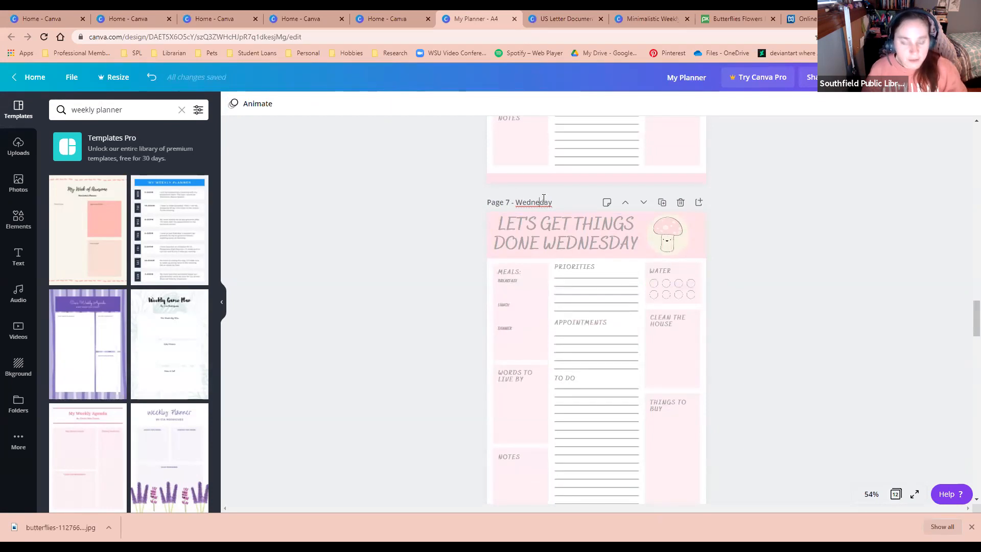
{"action": "type", "text": "s"}
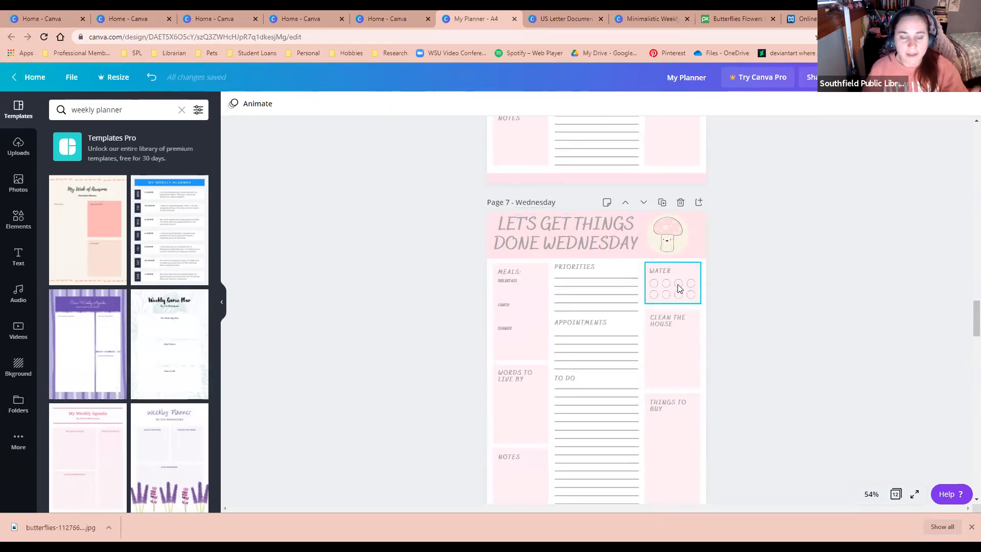
- Title page 6, the page just above the one titled Wednesday, as "Tuesday"
{"action": "scroll", "coordinate": [612, 338], "scroll_direction": "up", "scroll_amount": 1}
{"action": "scroll", "coordinate": [612, 338], "scroll_direction": "up", "scroll_amount": 10}
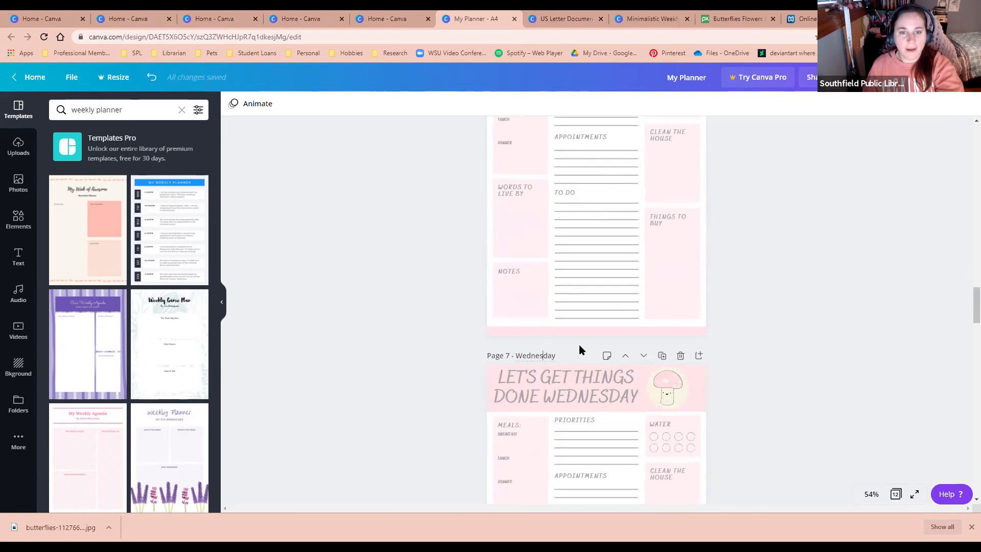
{"action": "left_click", "coordinate": [557, 325]}
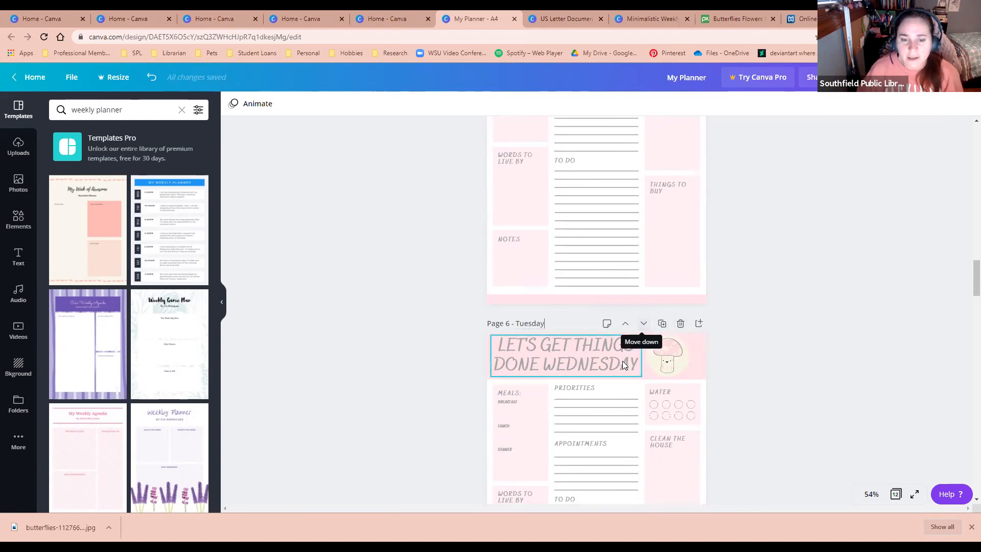
- Move the Weekly Overview page from the start of the planner down to page 4
{"action": "scroll", "coordinate": [615, 341], "scroll_direction": "up", "scroll_amount": 8}
{"action": "scroll", "coordinate": [615, 341], "scroll_direction": "up", "scroll_amount": 4}
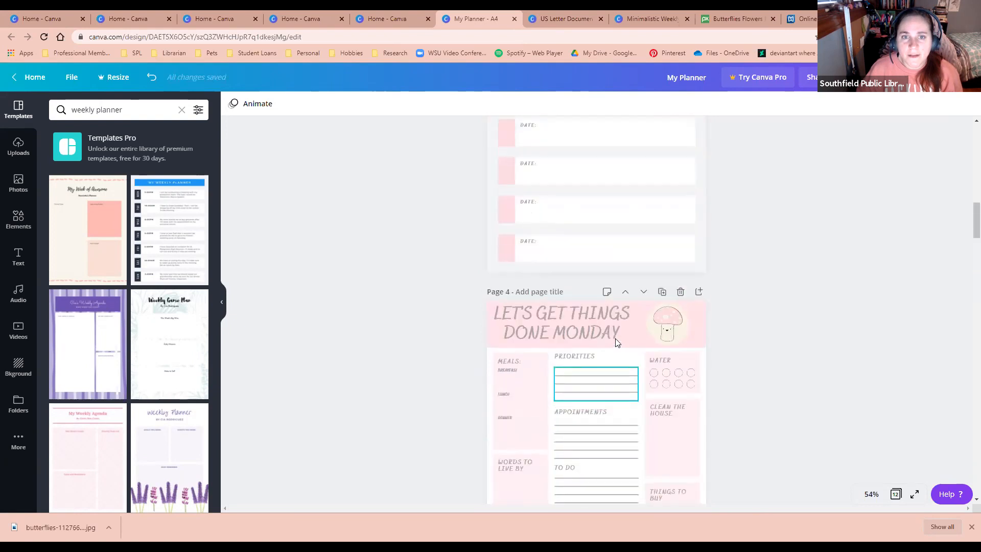
{"action": "scroll", "coordinate": [538, 266], "scroll_direction": "up", "scroll_amount": 18}
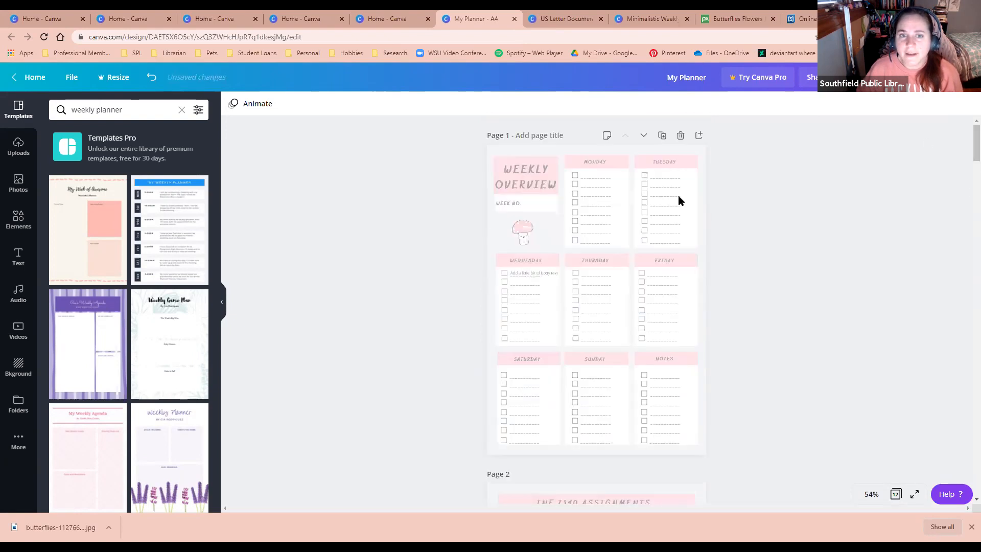
{"action": "left_click", "coordinate": [568, 150]}
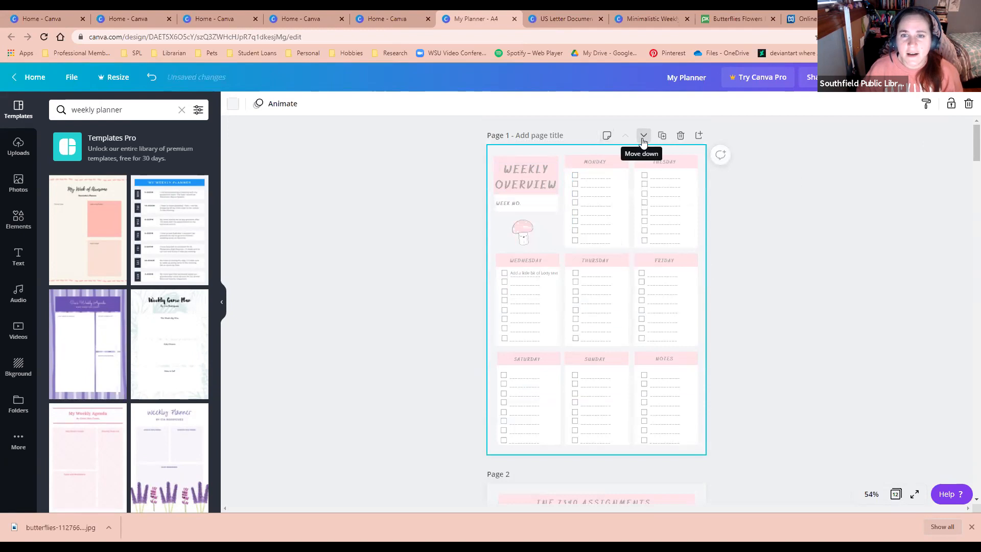
{"action": "left_click", "coordinate": [643, 136]}
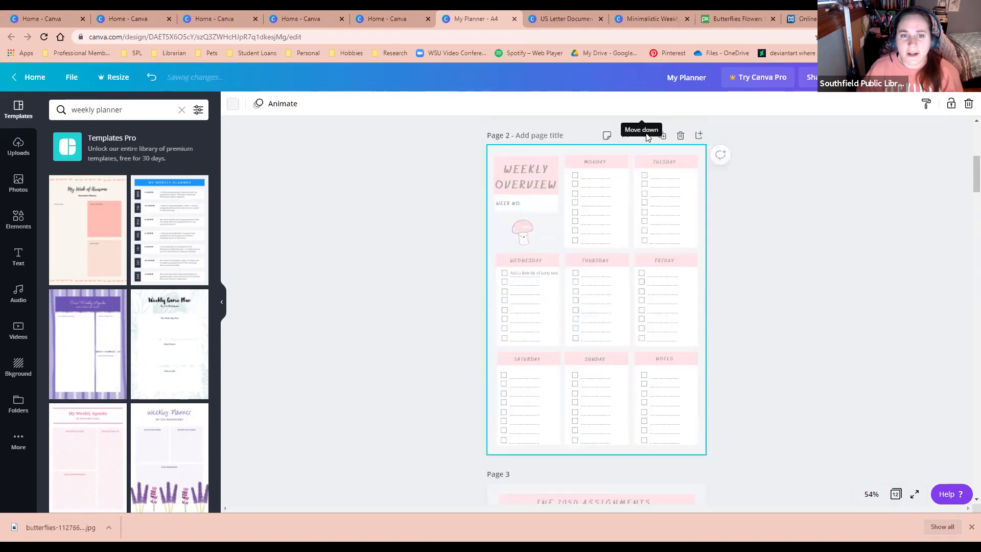
{"action": "left_click", "coordinate": [643, 136]}
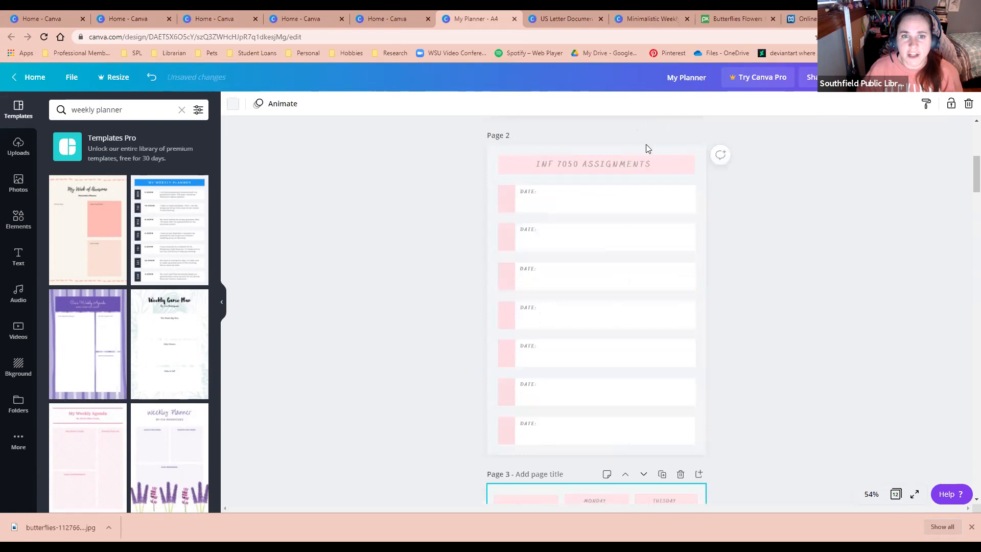
{"action": "left_click", "coordinate": [643, 133]}
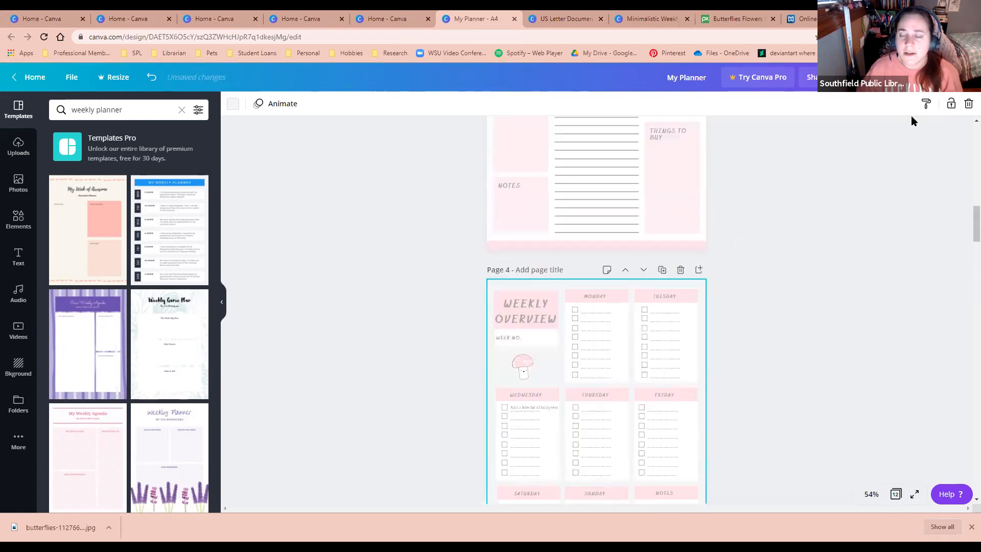
- Download all pages of My Planner as a PDF Print file and open the downloaded PDF
{"action": "left_click", "coordinate": [851, 90]}
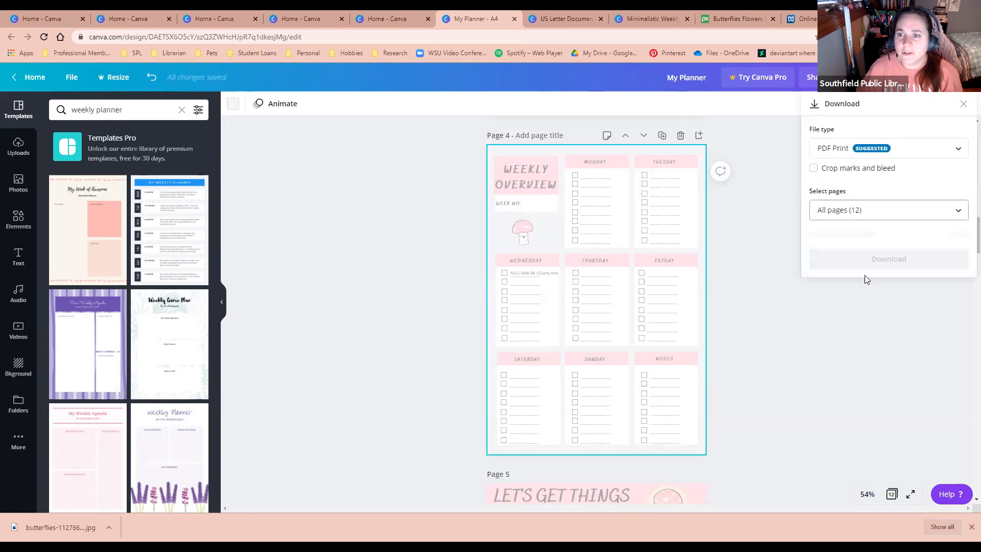
{"action": "left_click", "coordinate": [873, 240]}
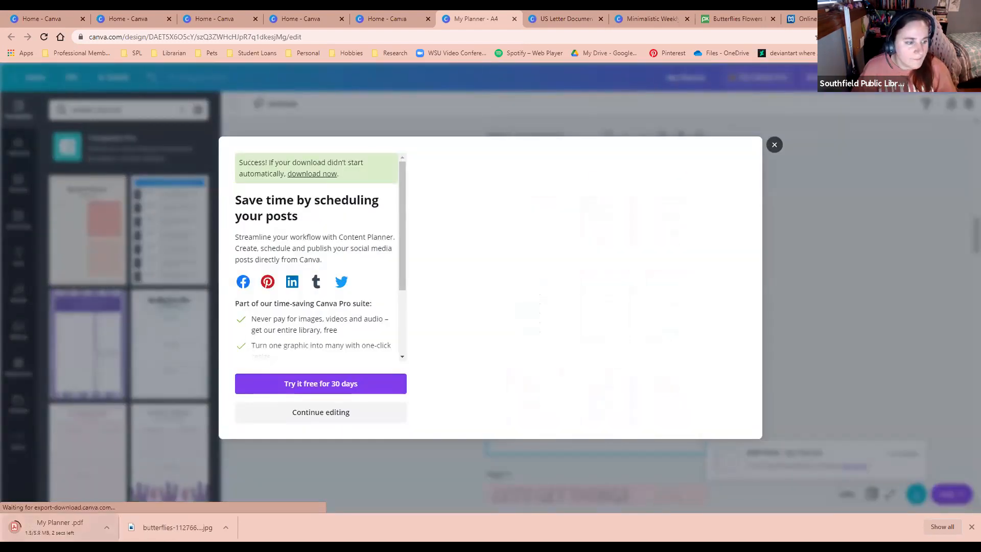
{"action": "left_click", "coordinate": [73, 528]}
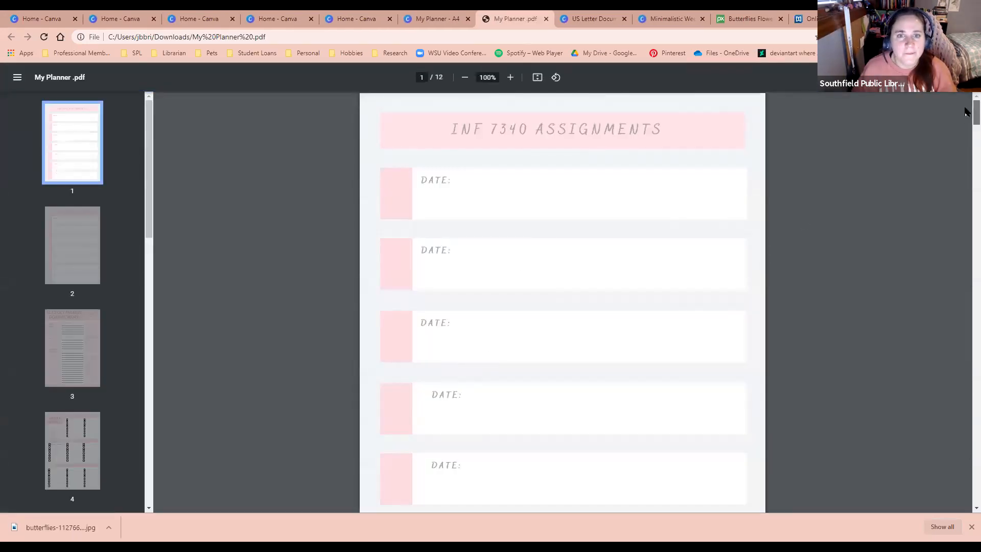
- Look through the two assignment pages and the Weekly Overview page in the PDF
{"action": "left_click", "coordinate": [76, 248]}
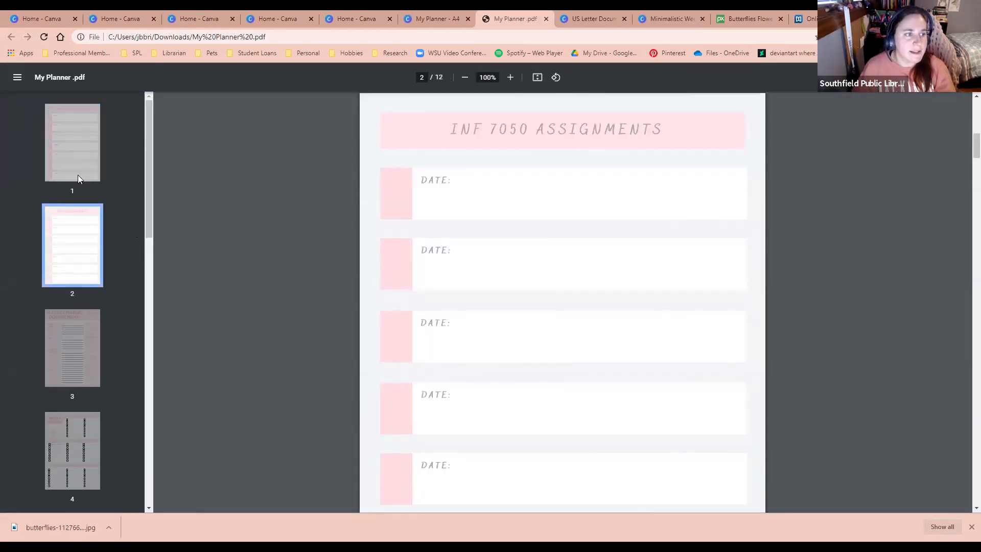
{"action": "left_click", "coordinate": [72, 140]}
{"action": "left_click", "coordinate": [80, 434]}
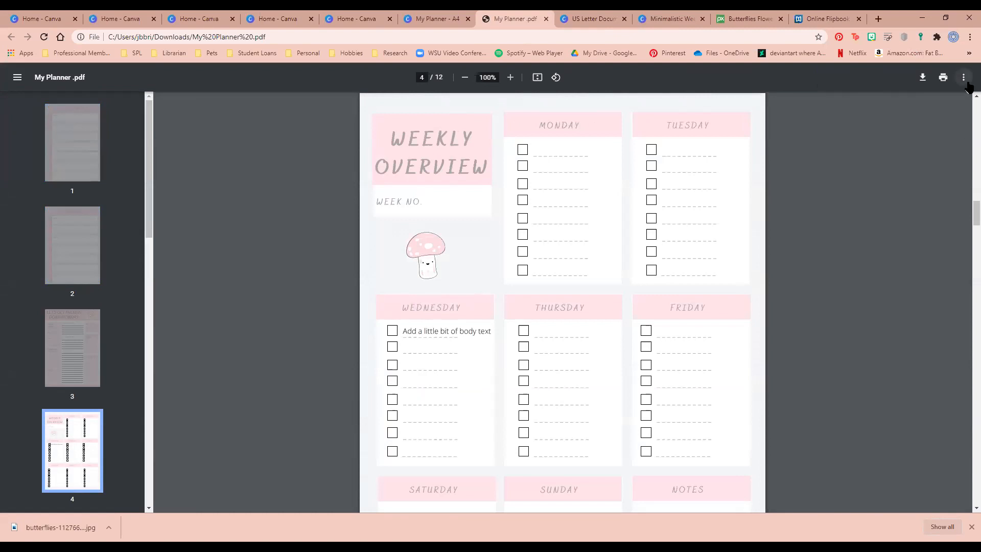
- Show the PDF in two-page view and hide the page thumbnails to examine the Monday and Weekly Overview pages together
{"action": "right_click", "coordinate": [636, 169]}
{"action": "left_click", "coordinate": [591, 136]}
{"action": "left_click", "coordinate": [964, 77]}
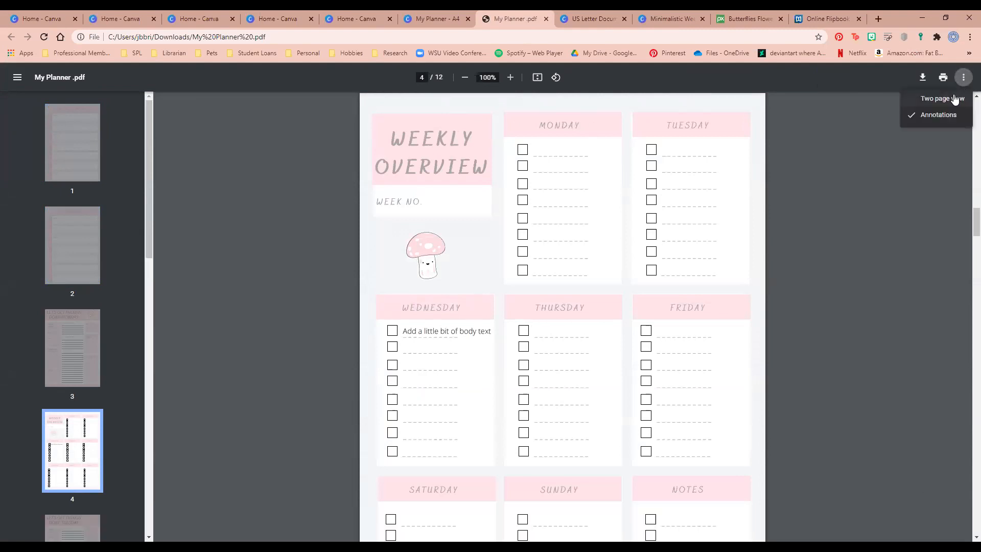
{"action": "left_click", "coordinate": [957, 101]}
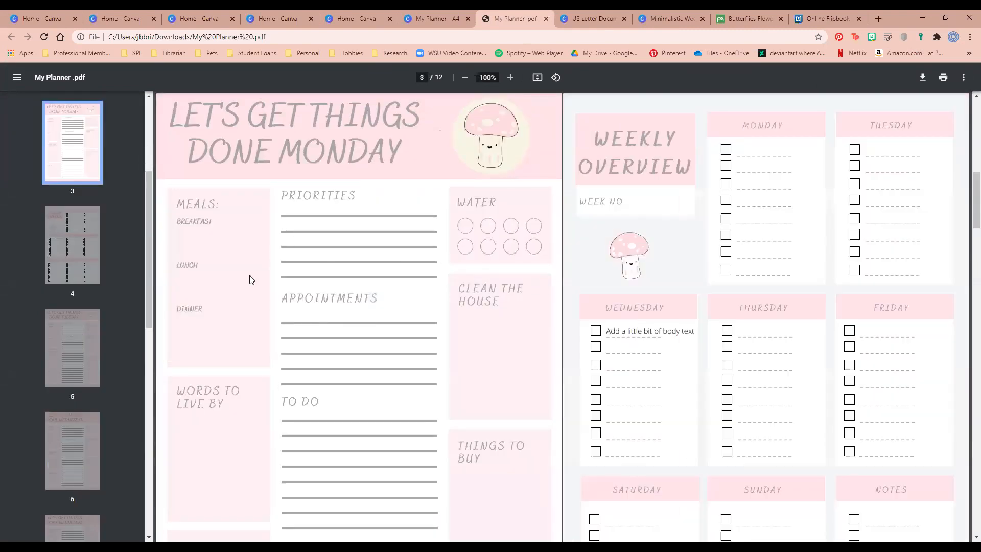
{"action": "left_click", "coordinate": [17, 78]}
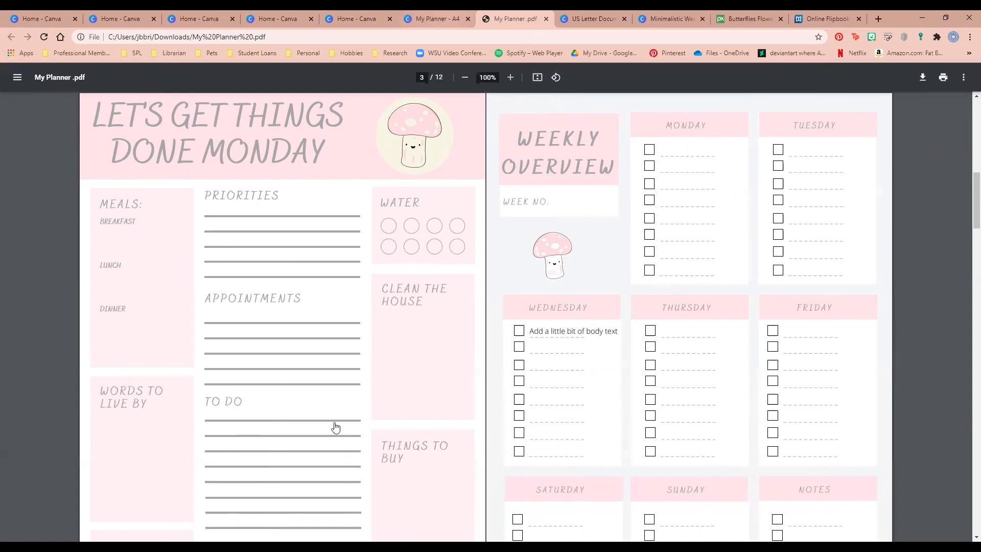
- Return to the Canva home page, create a new Checklist design, and search its templates for "weekly planner"
{"action": "left_click", "coordinate": [278, 19]}
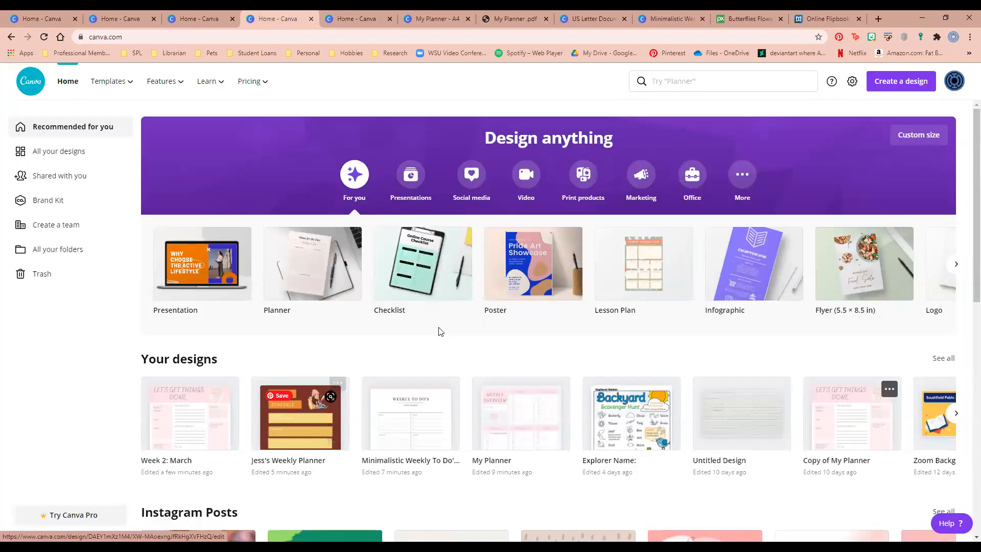
{"action": "left_click", "coordinate": [417, 279]}
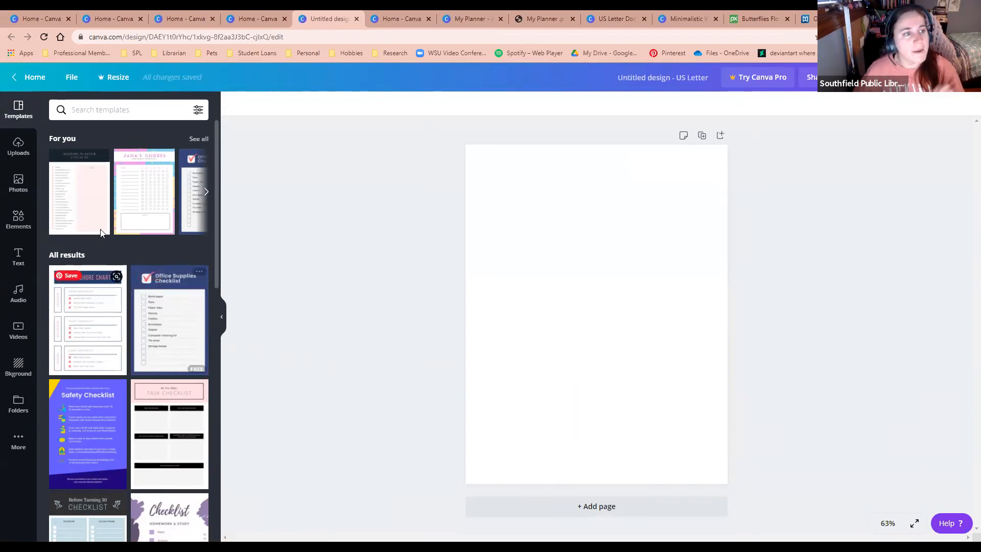
{"action": "left_click", "coordinate": [103, 108]}
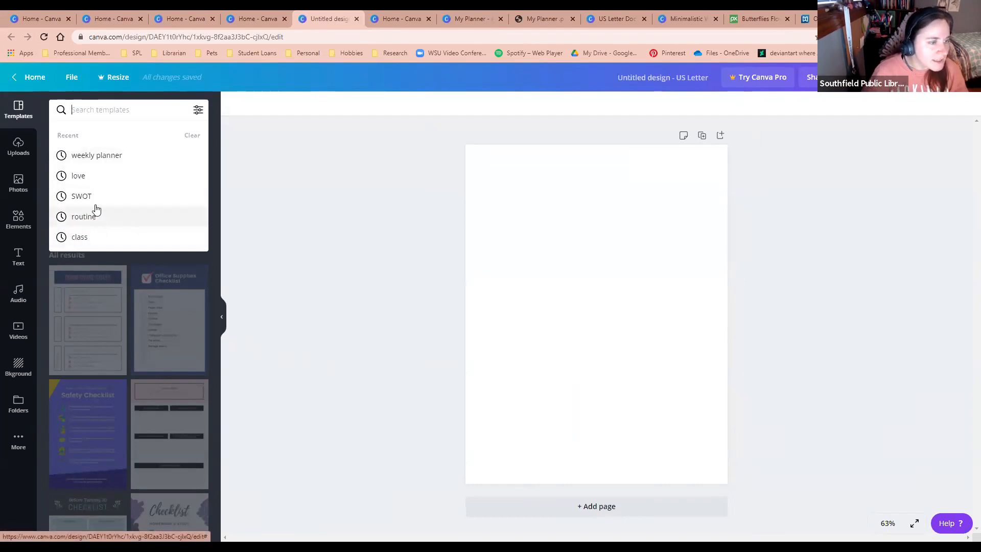
{"action": "left_click", "coordinate": [90, 156]}
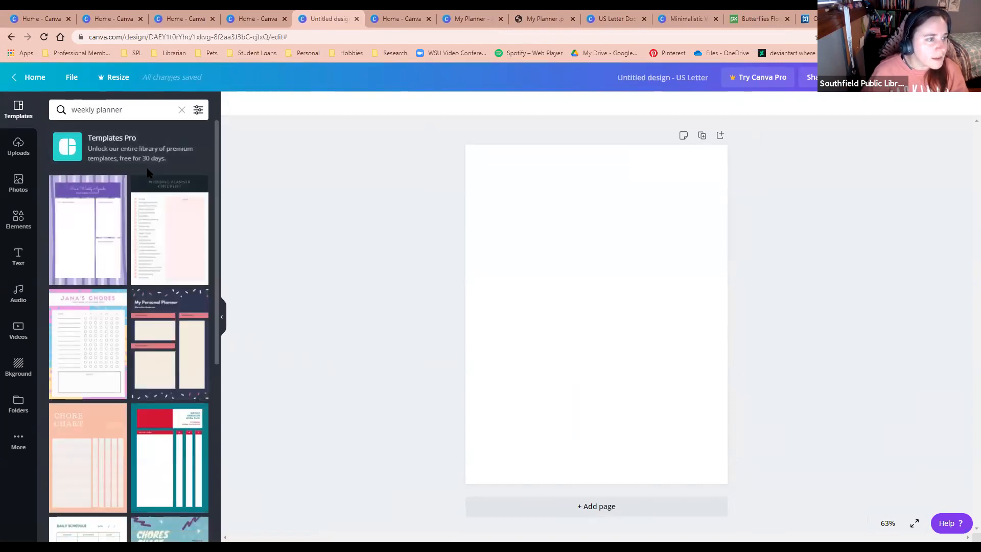
- Try the pink-and-blue chores template and the teal-and-red Chore Chart, and finally apply the peach Chore Chart template
{"action": "left_click", "coordinate": [81, 330]}
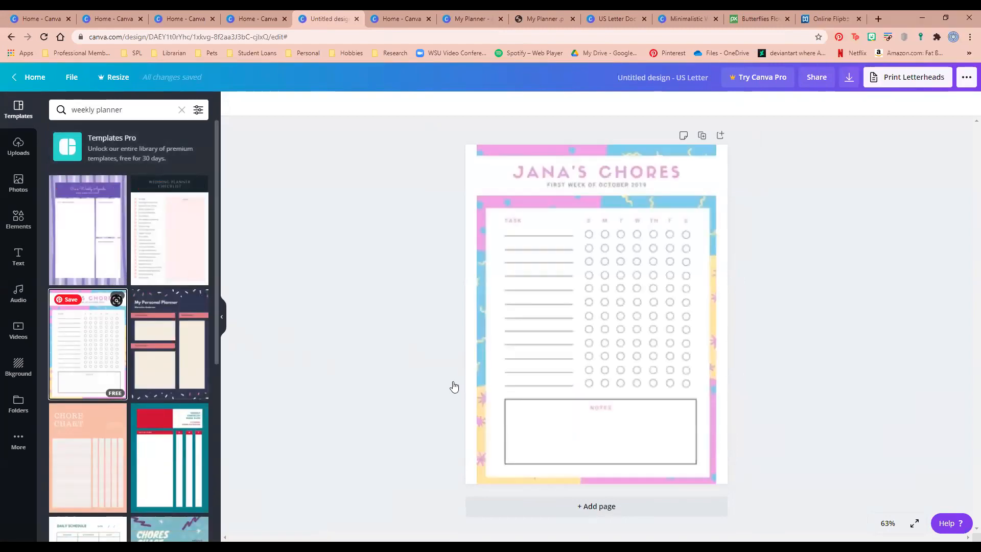
{"action": "left_click", "coordinate": [563, 173]}
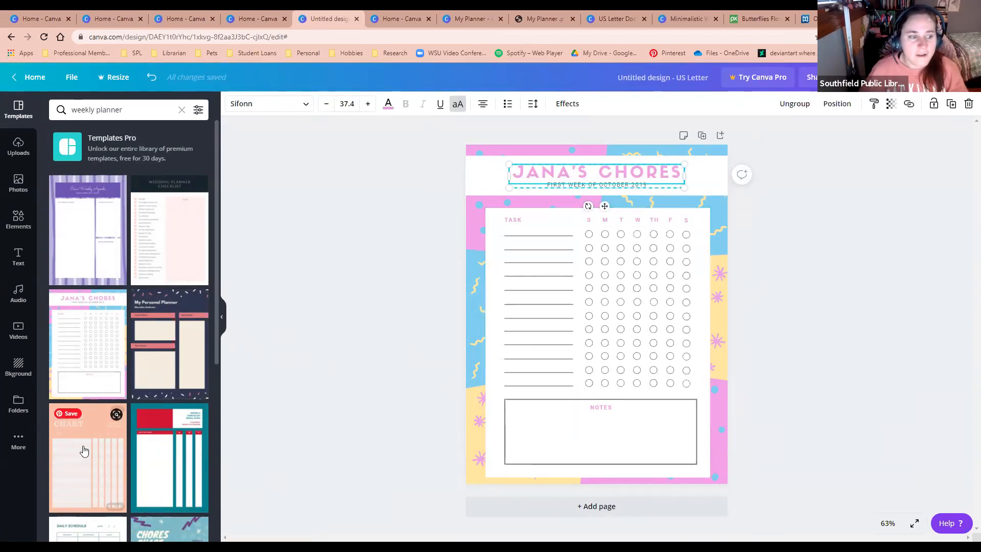
{"action": "left_click", "coordinate": [160, 464]}
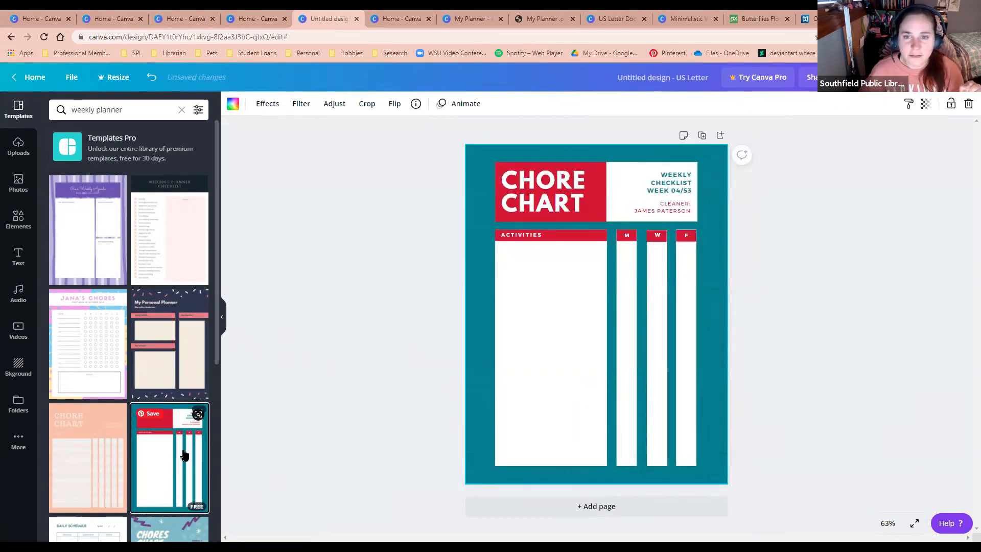
{"action": "left_click", "coordinate": [96, 454]}
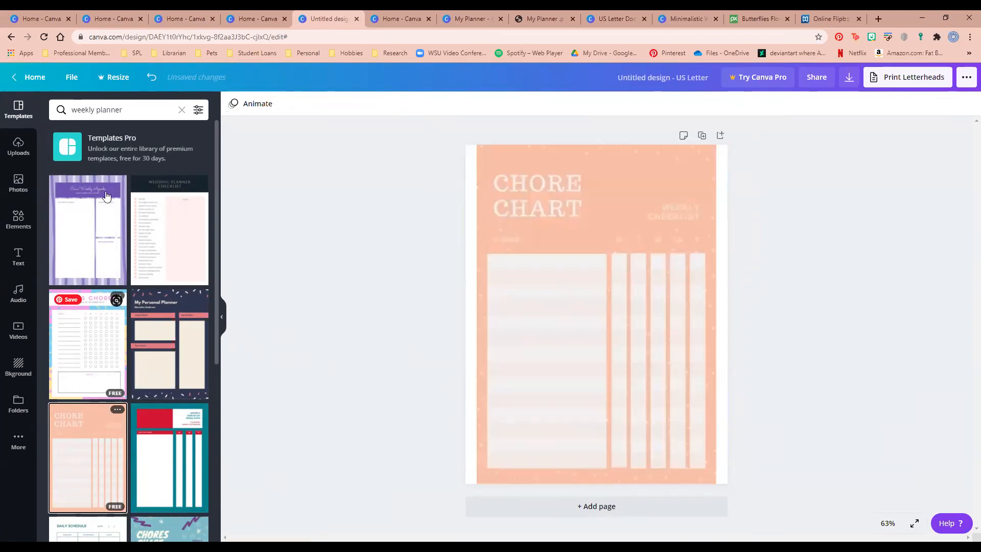
- Replace the "weekly planner" template search with a search for "calendar"
{"action": "left_click", "coordinate": [133, 108]}
{"action": "left_click_drag", "start_coordinate": [141, 106], "coordinate": [32, 125]}
{"action": "right_click", "coordinate": [32, 124]}
{"action": "left_click", "coordinate": [142, 113]}
{"action": "left_click_drag", "start_coordinate": [142, 112], "coordinate": [67, 115]}
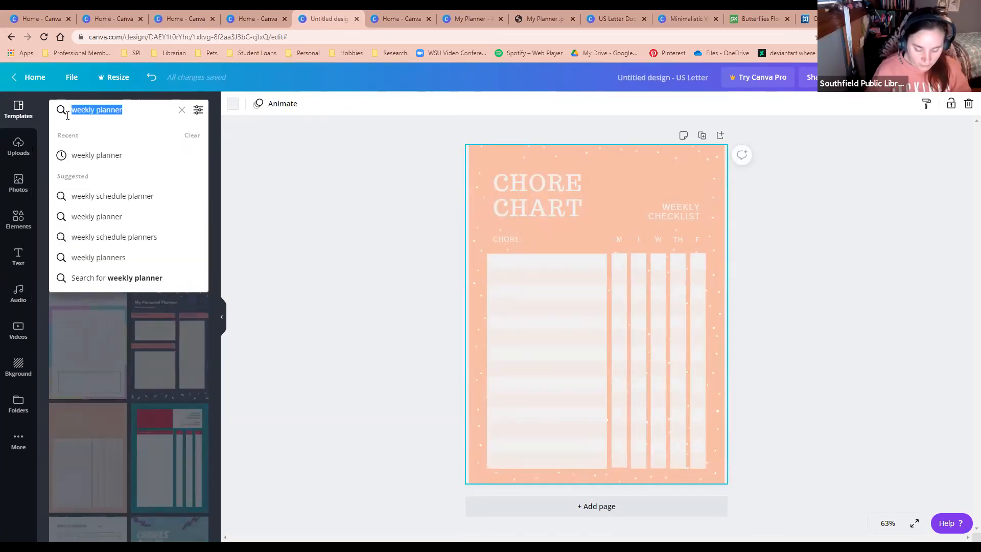
{"action": "key", "text": "BackSpace"}
{"action": "type", "text": "m"}
{"action": "key", "text": "BackSpace"}
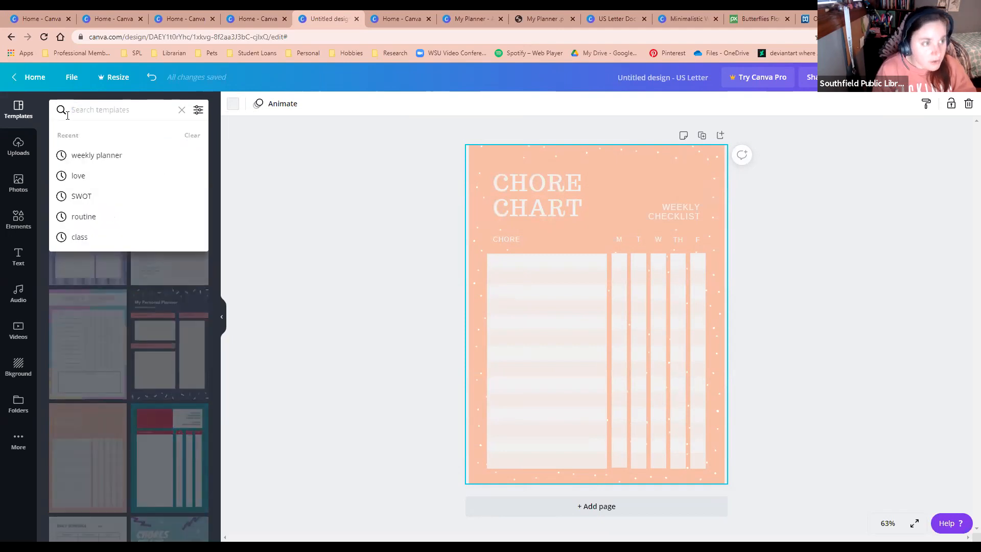
{"action": "type", "text": "calendar"}
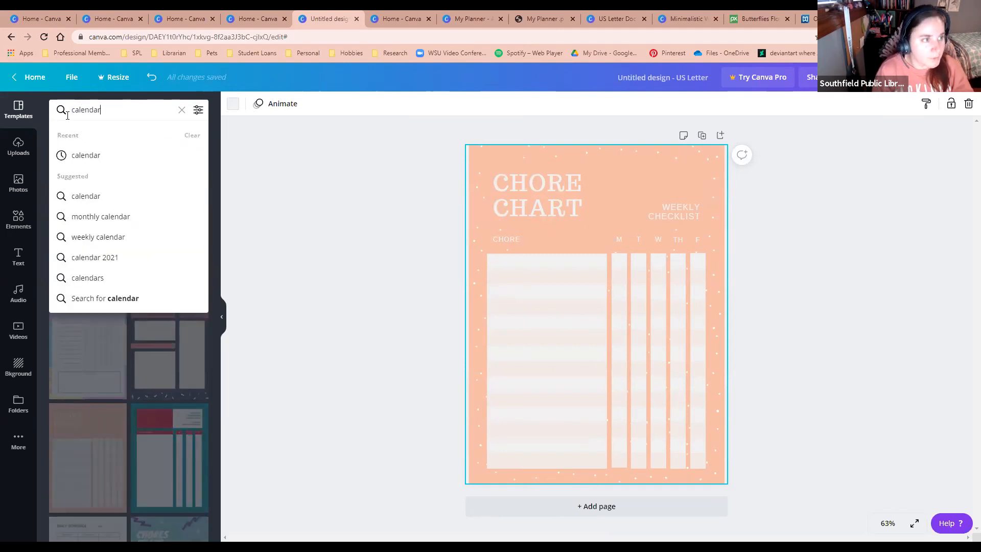
{"action": "key", "text": "Return"}
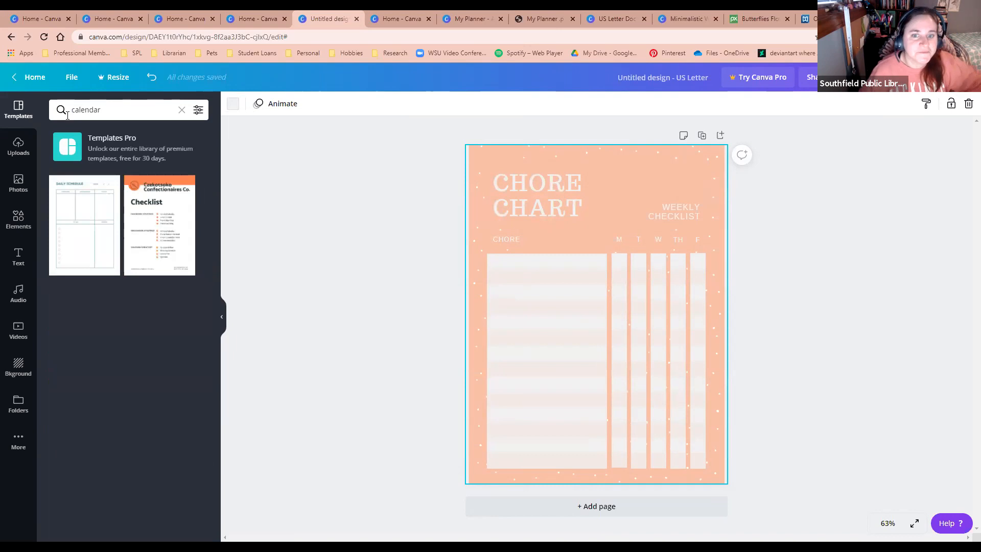
{"action": "left_click", "coordinate": [137, 109]}
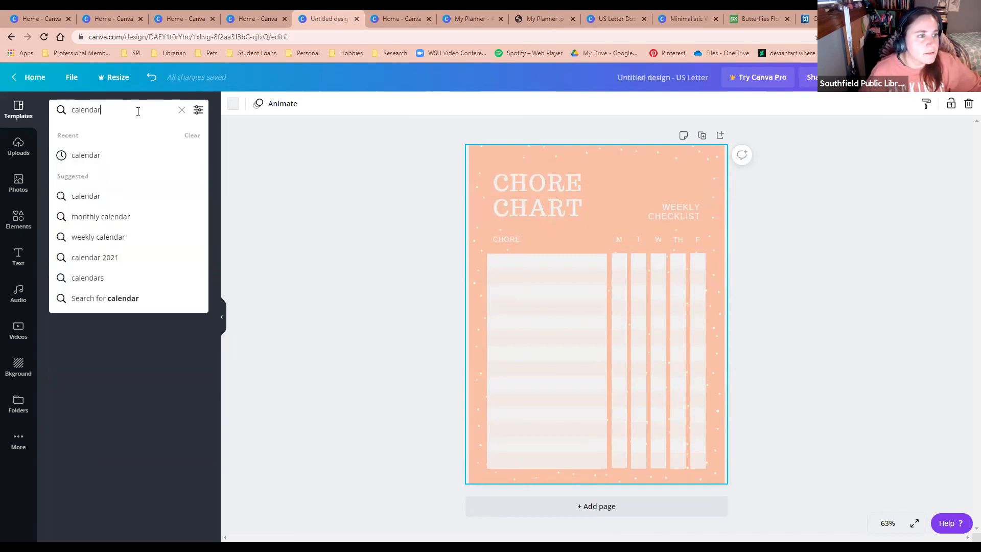
- Run the template search for "calendar", and replace it with a search for "monthly"
{"action": "left_click", "coordinate": [97, 198]}
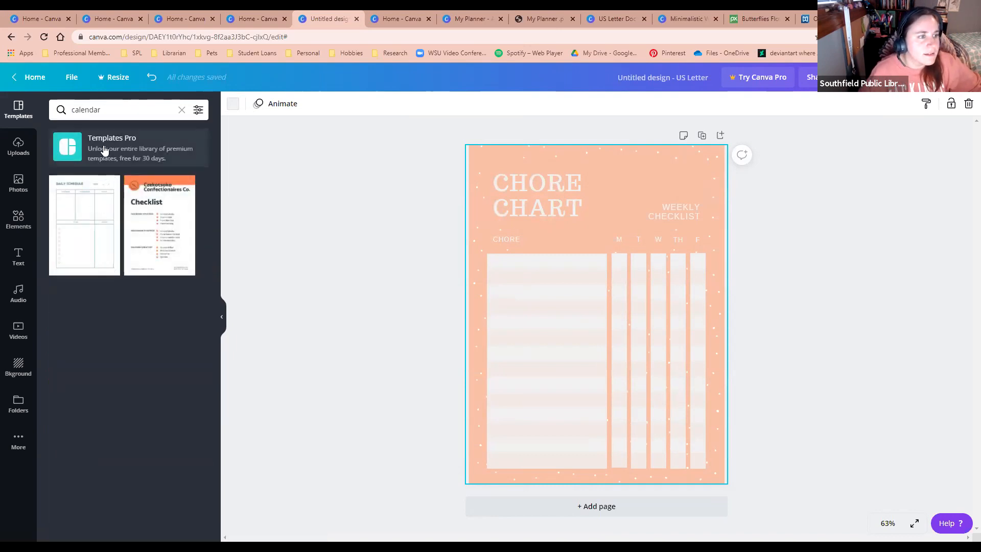
{"action": "left_click", "coordinate": [110, 106]}
{"action": "key", "text": "BackSpace"}
{"action": "key", "text": "BackSpace"}
{"action": "key", "text": "BackSpace"}
{"action": "key", "text": "BackSpace"}
{"action": "key", "text": "BackSpace"}
{"action": "key", "text": "BackSpace"}
{"action": "key", "text": "BackSpace"}
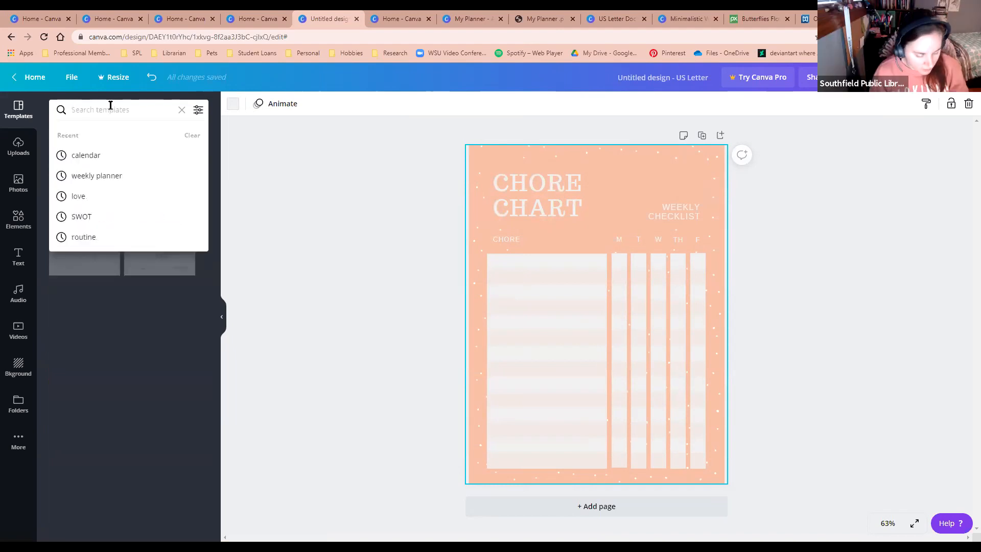
{"action": "type", "text": "monthly"}
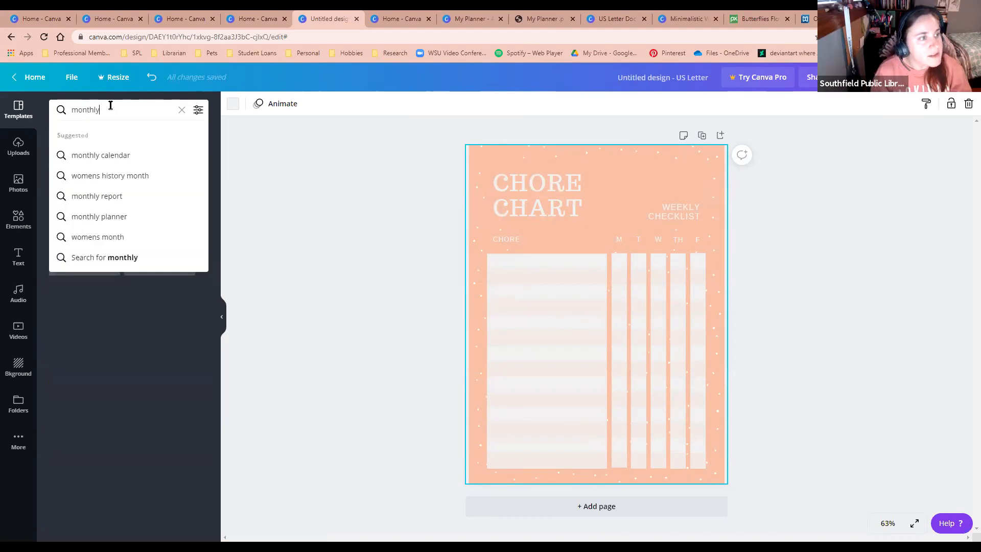
{"action": "key", "text": "Return"}
- Browse the suggested templates and apply the dark-header "Before Turning 30 Checklist" with four light-blue sections to the page
{"action": "scroll", "coordinate": [173, 286], "scroll_direction": "down", "scroll_amount": 6}
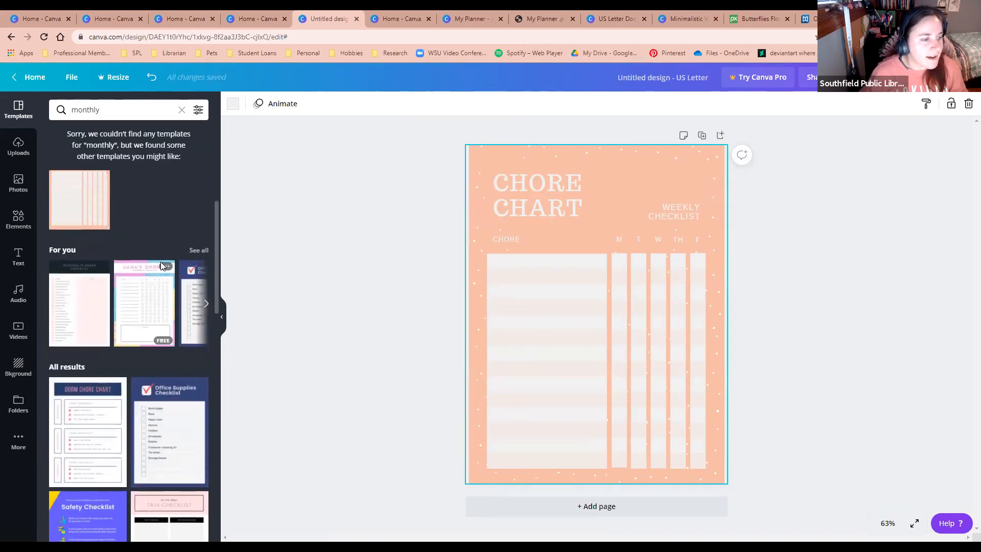
{"action": "scroll", "coordinate": [164, 351], "scroll_direction": "down", "scroll_amount": 4}
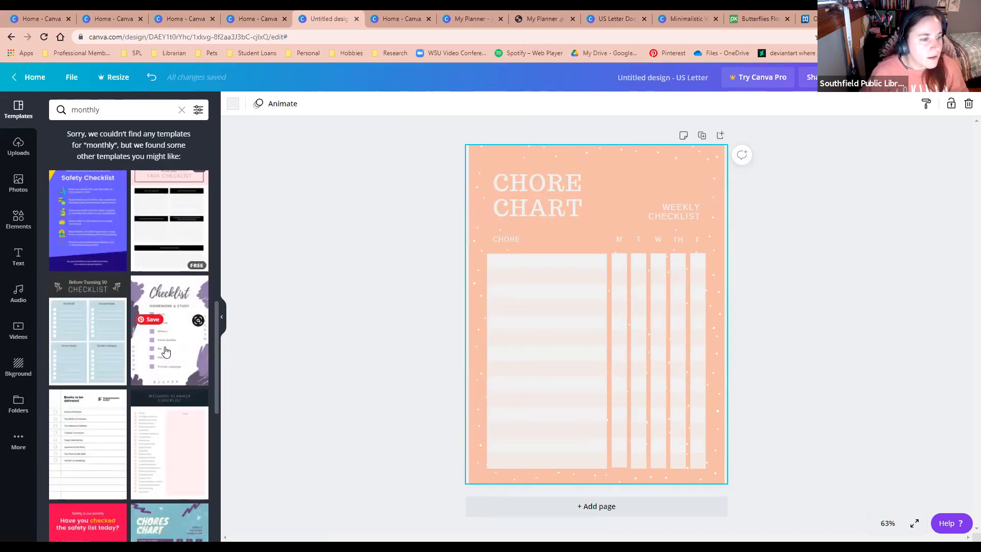
{"action": "left_click", "coordinate": [76, 281]}
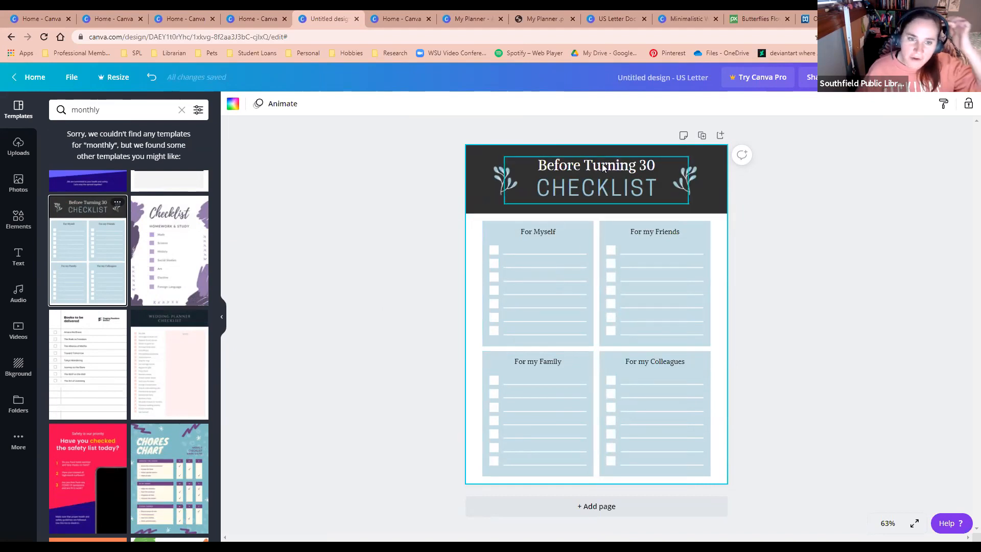
- Rename the "For Myself" section heading to "For School" and the "For my Friends" heading to "For Work"
{"action": "double_click", "coordinate": [537, 233]}
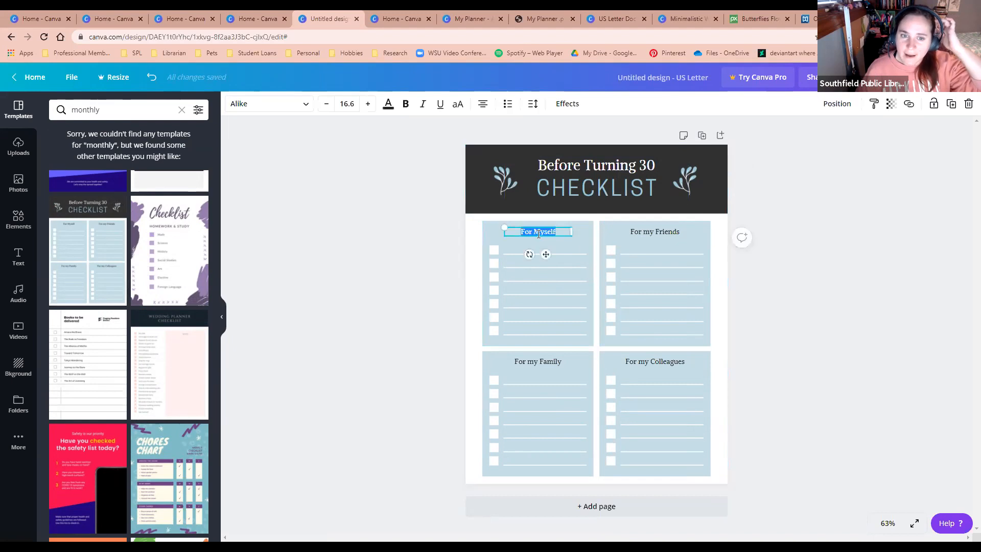
{"action": "type", "text": "For"}
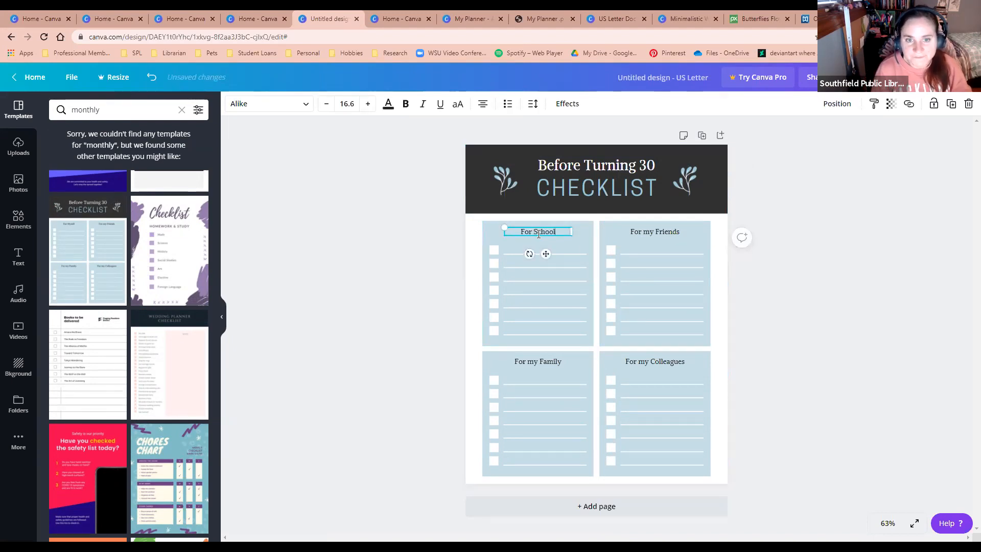
{"action": "left_click", "coordinate": [661, 231]}
{"action": "double_click", "coordinate": [661, 231]}
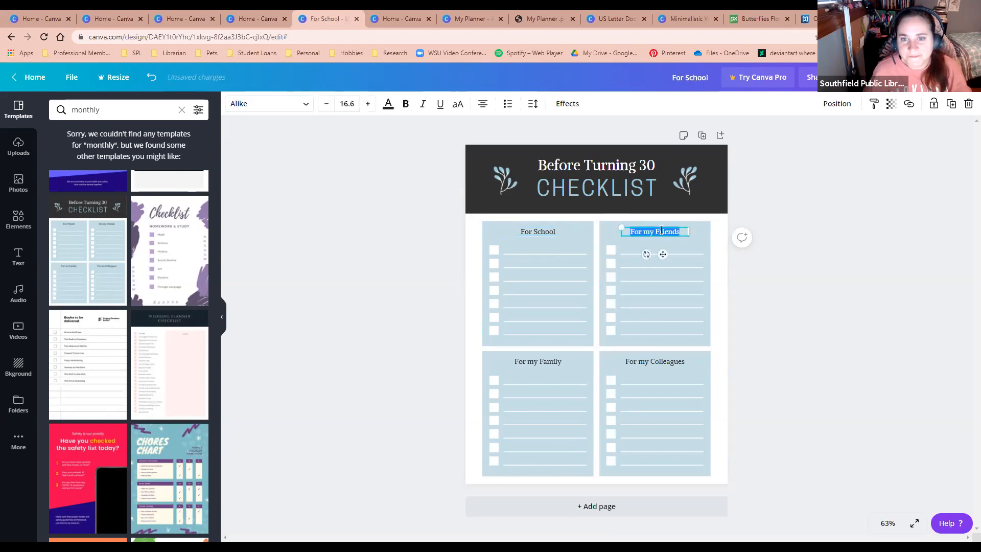
{"action": "type", "text": "For Work"}
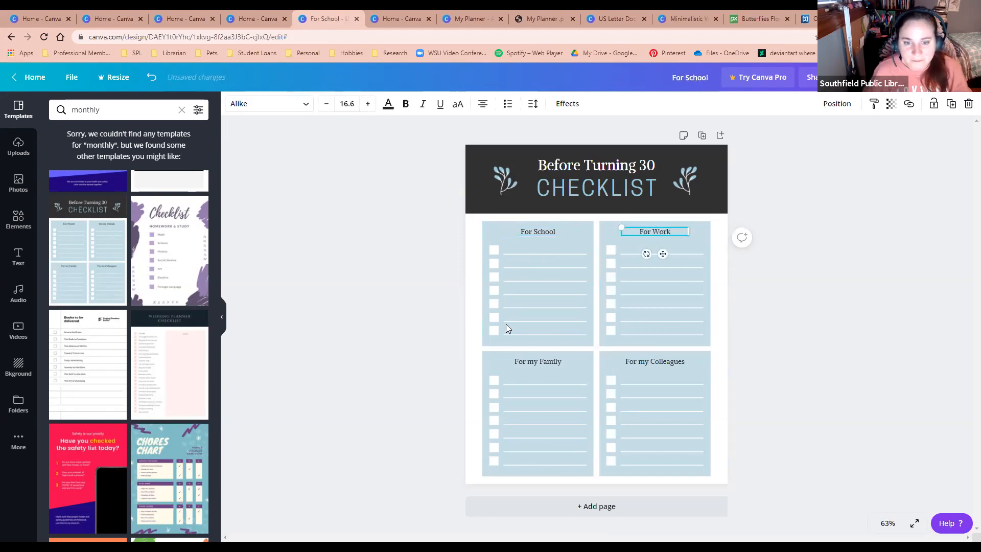
- Rename the "For my Family" section heading to "For Me" and the "For my Colleagues" heading to "Don't Forget"
{"action": "left_click", "coordinate": [530, 360]}
{"action": "double_click", "coordinate": [531, 361]}
{"action": "type", "text": "For Me"}
{"action": "left_click", "coordinate": [659, 363]}
{"action": "double_click", "coordinate": [657, 361]}
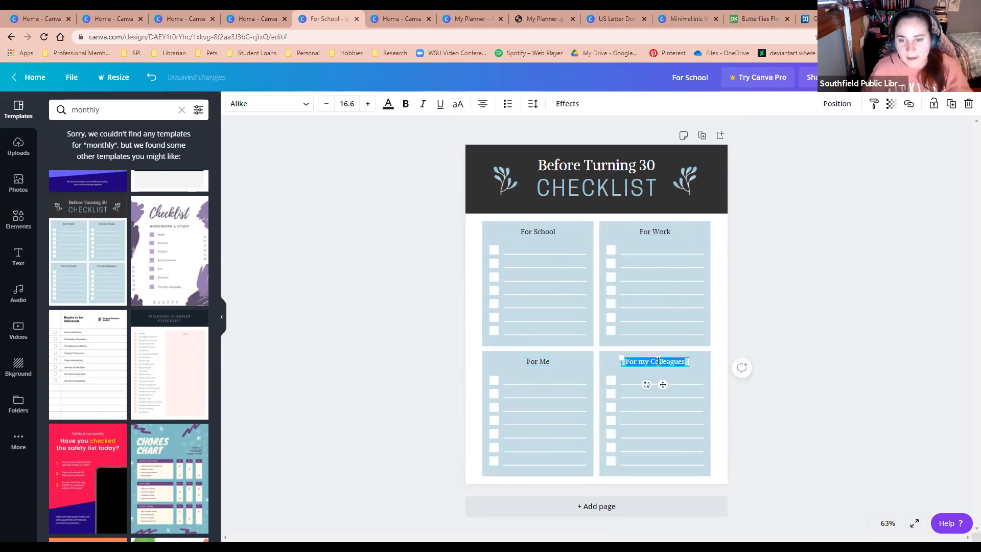
{"action": "type", "text": "Do"}
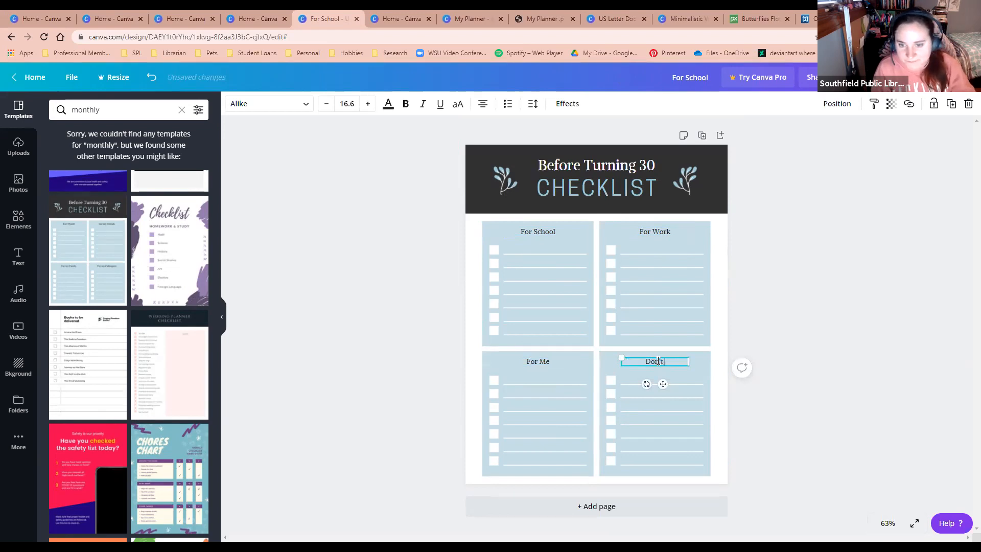
{"action": "type", "text": "n't Forget"}
- Replace the "Before Turning 30" line above CHECKLIST in the header with "Daily To-Do"
{"action": "left_click", "coordinate": [576, 166]}
{"action": "double_click", "coordinate": [576, 166]}
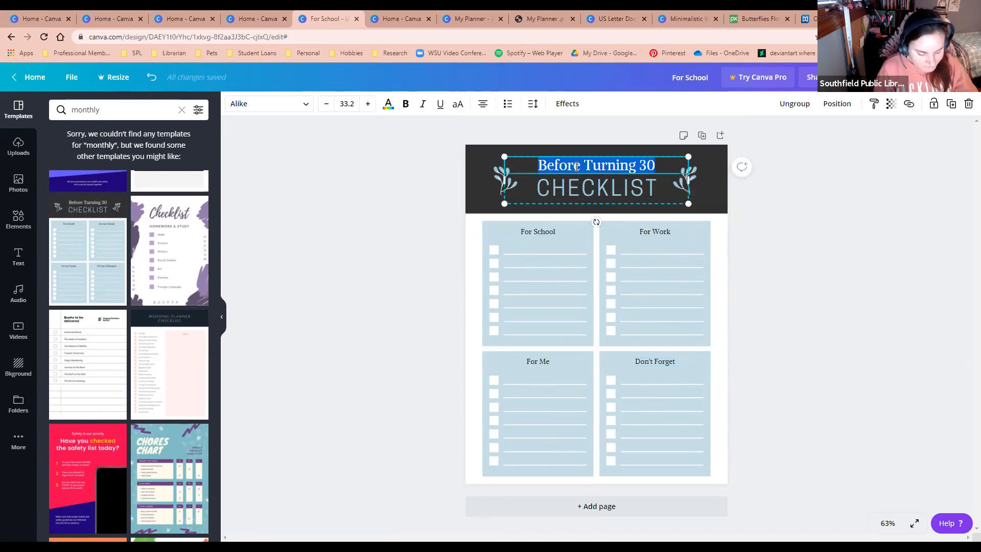
{"action": "type", "text": "Daily "}
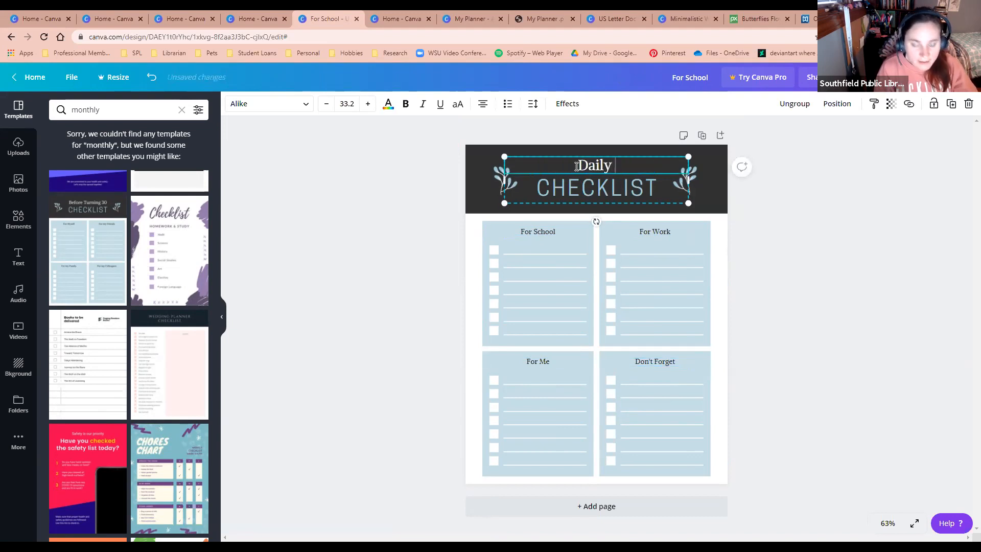
{"action": "type", "text": "To-Do"}
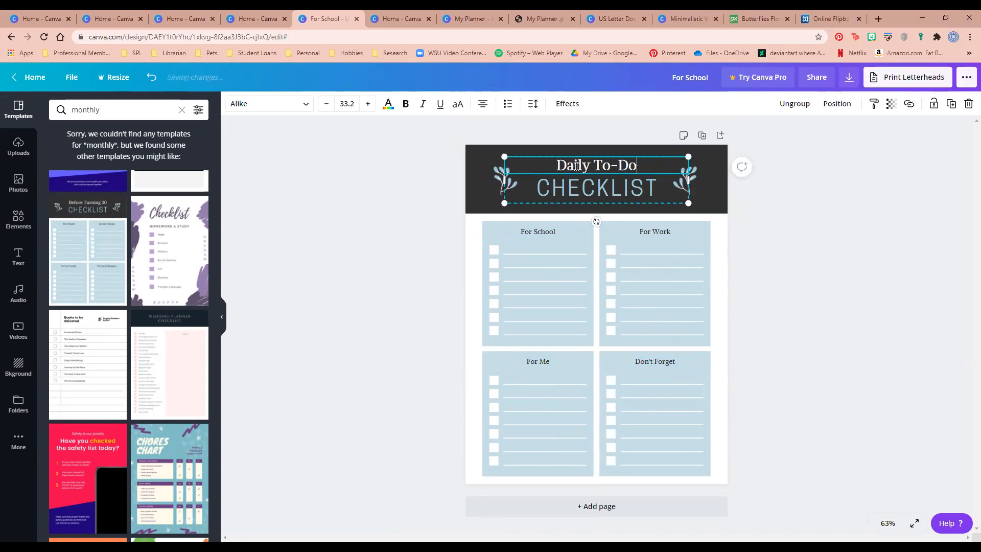
{"action": "left_click", "coordinate": [566, 190]}
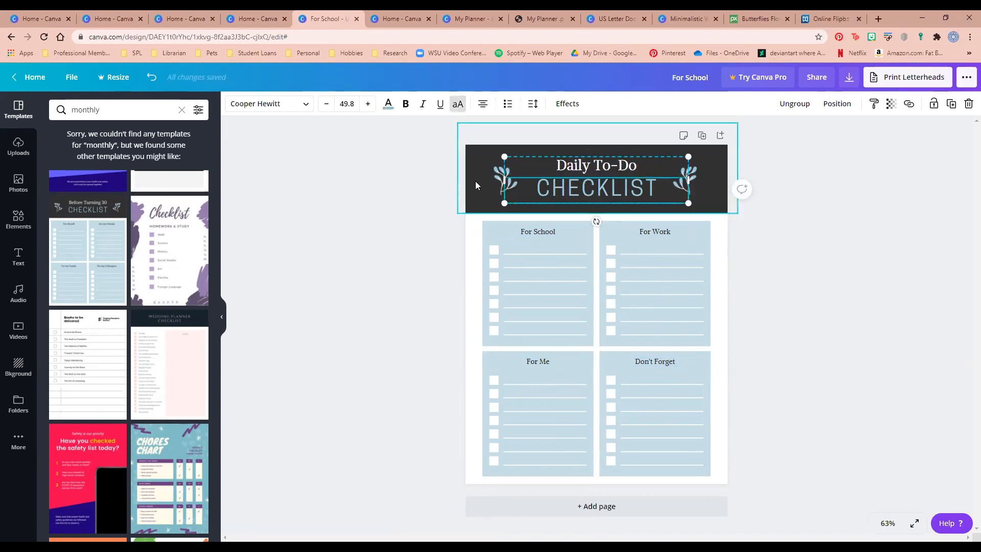
{"action": "left_click", "coordinate": [443, 185]}
- Recolor the blue part of both branch graphics beside the header title to dark violet from the default colors
{"action": "left_click", "coordinate": [510, 179]}
{"action": "left_click", "coordinate": [250, 103]}
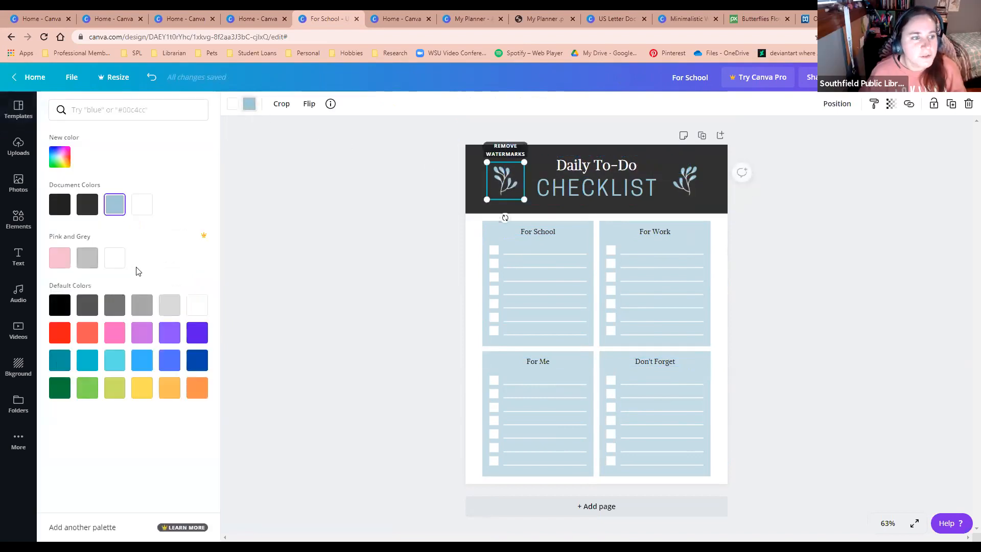
{"action": "left_click", "coordinate": [197, 333]}
{"action": "left_click", "coordinate": [685, 180]}
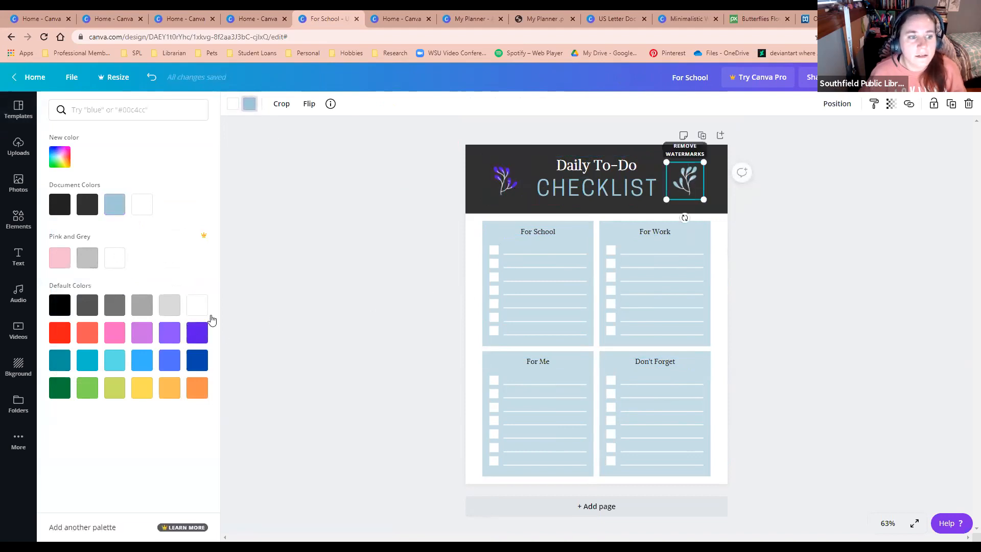
{"action": "left_click", "coordinate": [197, 332]}
- Recolor the For School box medium blue and the For Work box light violet using the default colors
{"action": "left_click", "coordinate": [571, 260]}
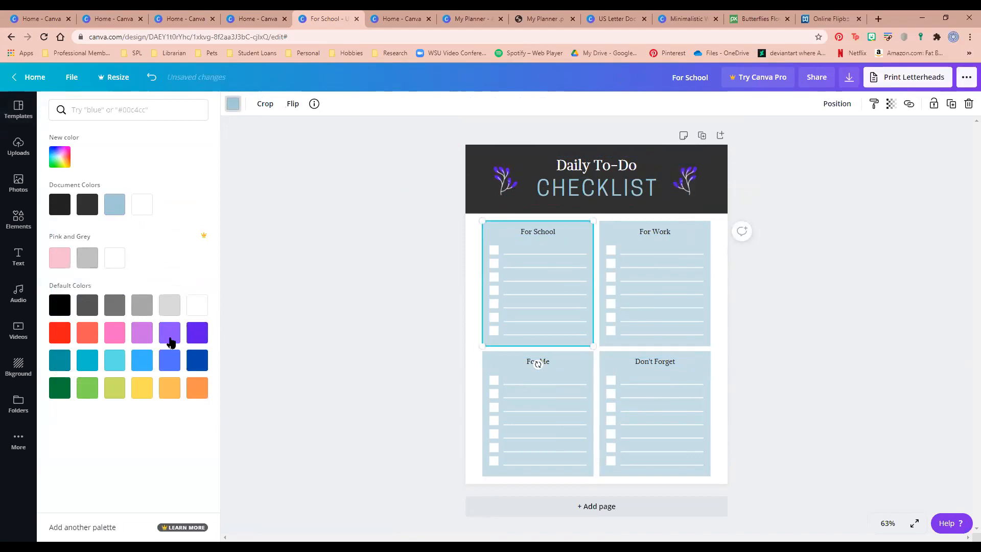
{"action": "left_click", "coordinate": [169, 360]}
{"action": "left_click", "coordinate": [684, 231]}
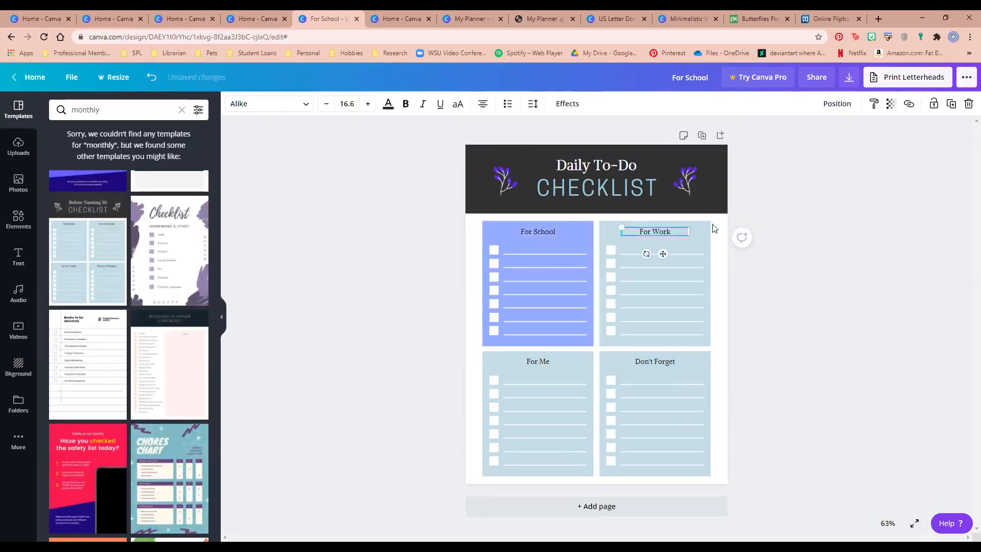
{"action": "left_click", "coordinate": [707, 225]}
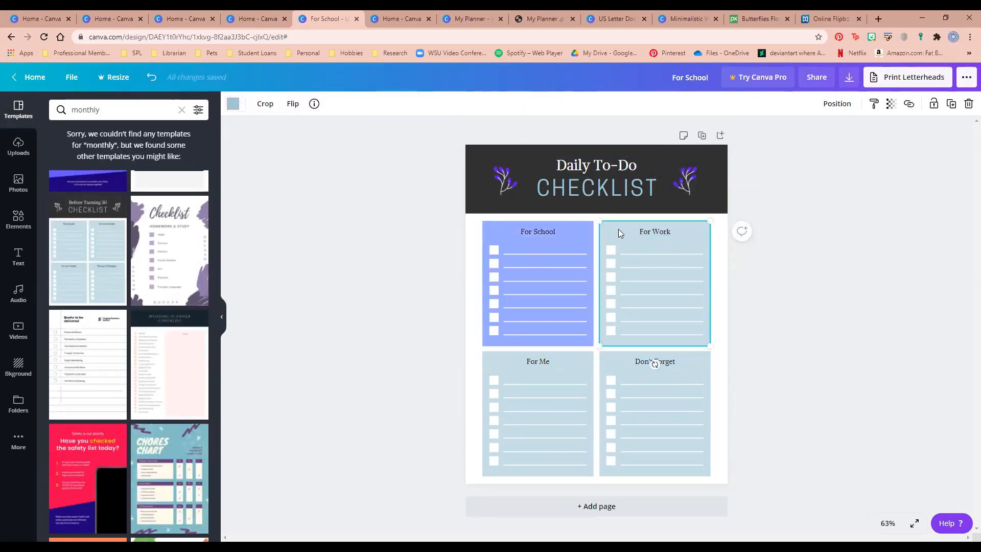
{"action": "left_click", "coordinate": [234, 103]}
{"action": "left_click", "coordinate": [176, 333]}
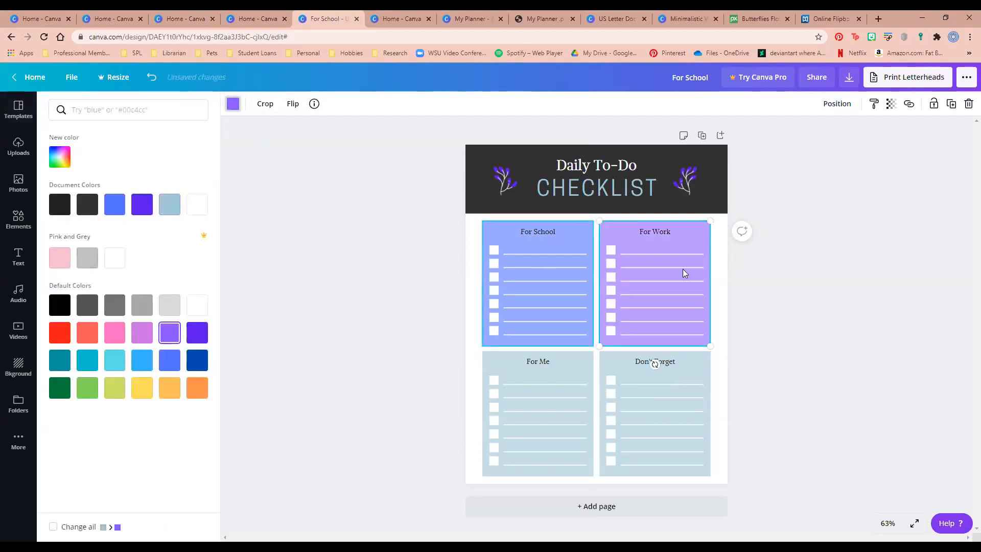
{"action": "left_click", "coordinate": [823, 302]}
{"action": "left_click", "coordinate": [535, 369]}
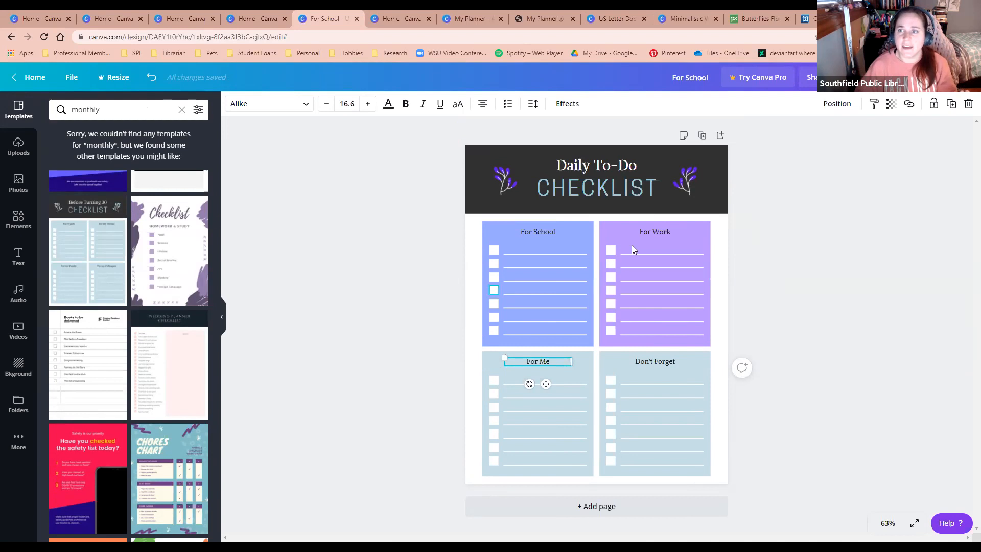
- Return to the Canva home page and open the Help Center's Getting Started article on creating designs using templates
{"action": "left_click", "coordinate": [33, 81]}
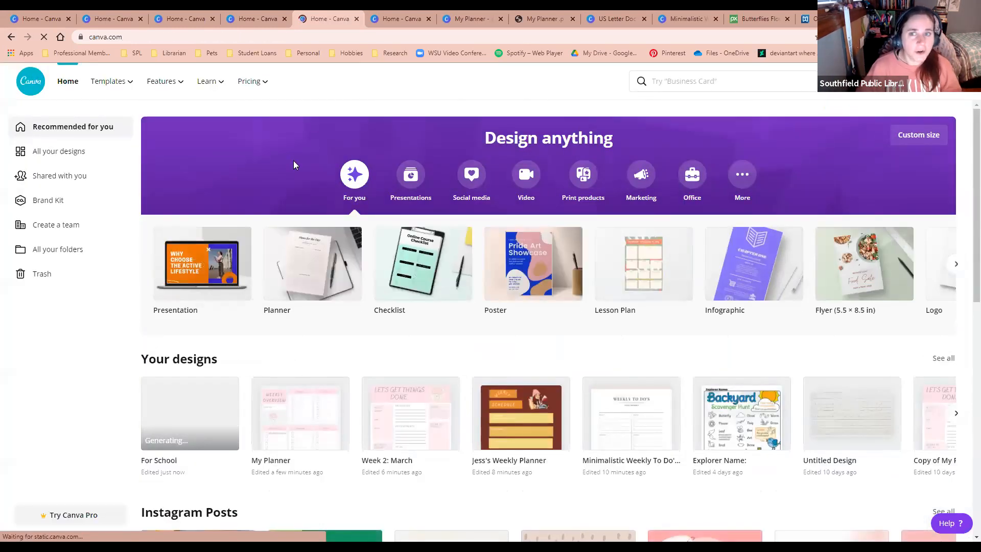
{"action": "left_click", "coordinate": [833, 92]}
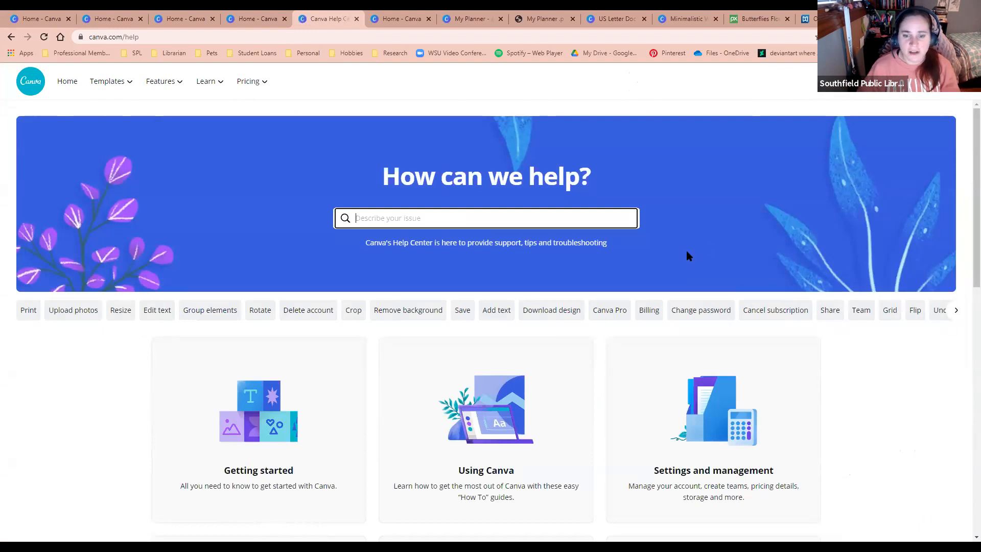
{"action": "scroll", "coordinate": [613, 286], "scroll_direction": "down", "scroll_amount": 2}
{"action": "left_click", "coordinate": [315, 353]}
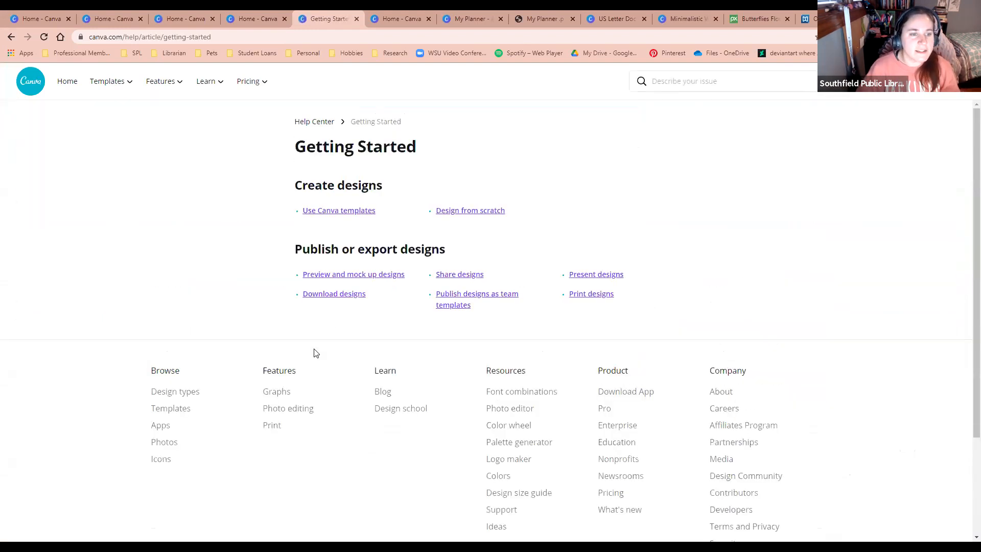
{"action": "left_click", "coordinate": [318, 211]}
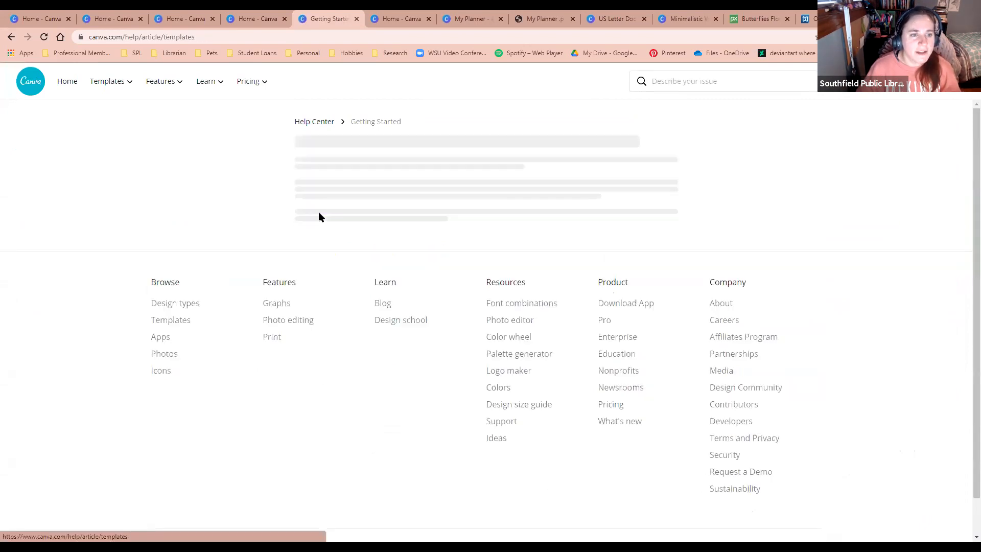
{"action": "left_click", "coordinate": [335, 189]}
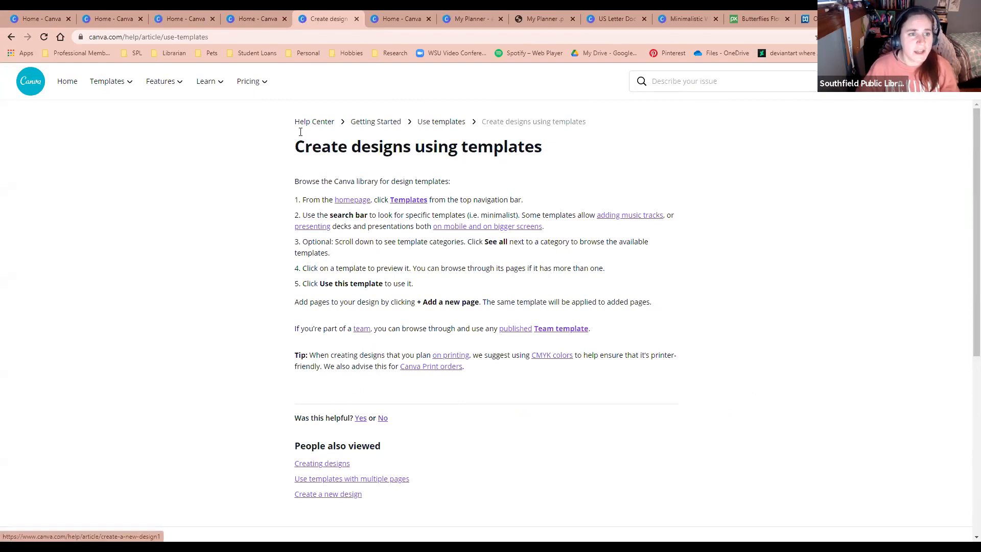
- Go back to the Help Center main page and look over its topic categories, issue reporting and Design School sections
{"action": "left_click", "coordinate": [327, 124]}
{"action": "scroll", "coordinate": [356, 251], "scroll_direction": "down", "scroll_amount": 5}
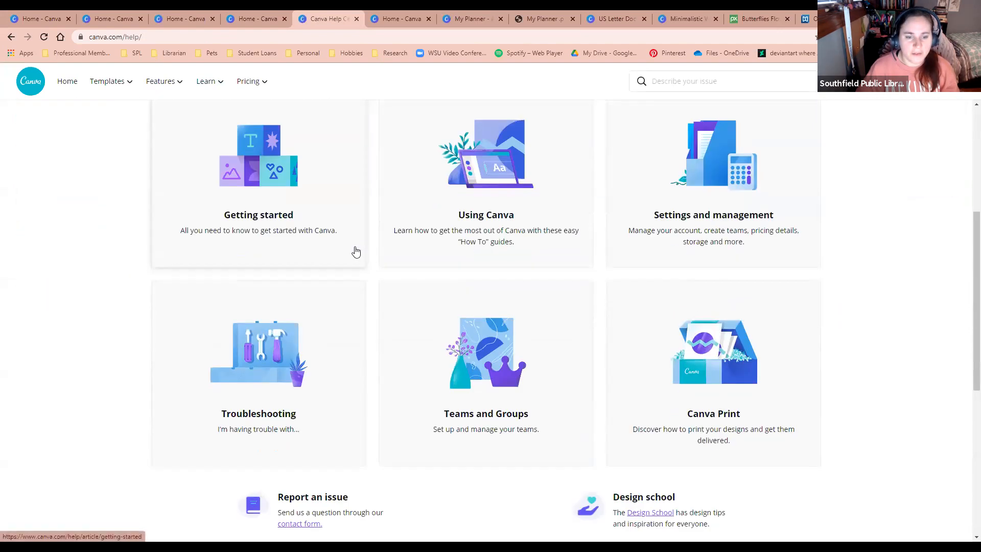
{"action": "scroll", "coordinate": [356, 251], "scroll_direction": "down", "scroll_amount": 3}
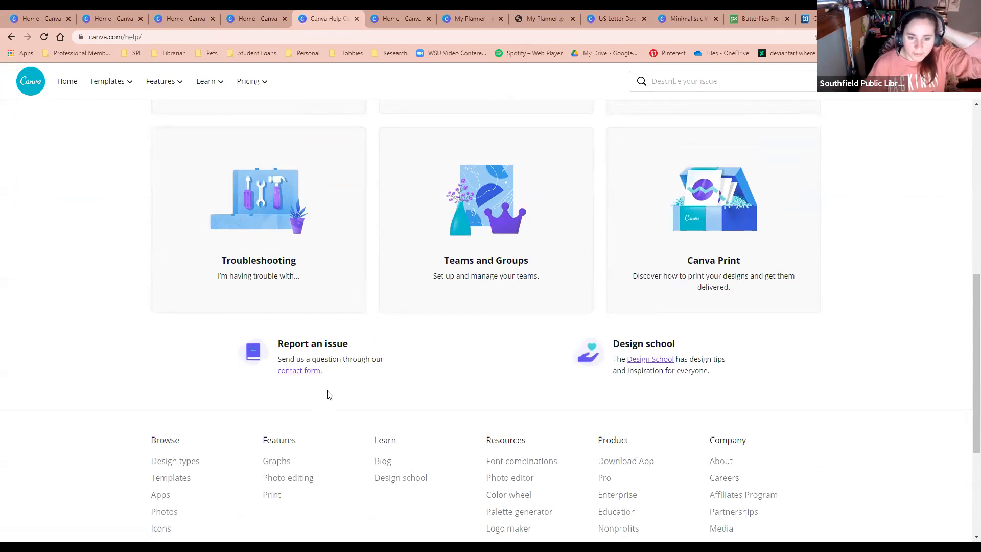
{"action": "scroll", "coordinate": [329, 395], "scroll_direction": "down", "scroll_amount": 2}
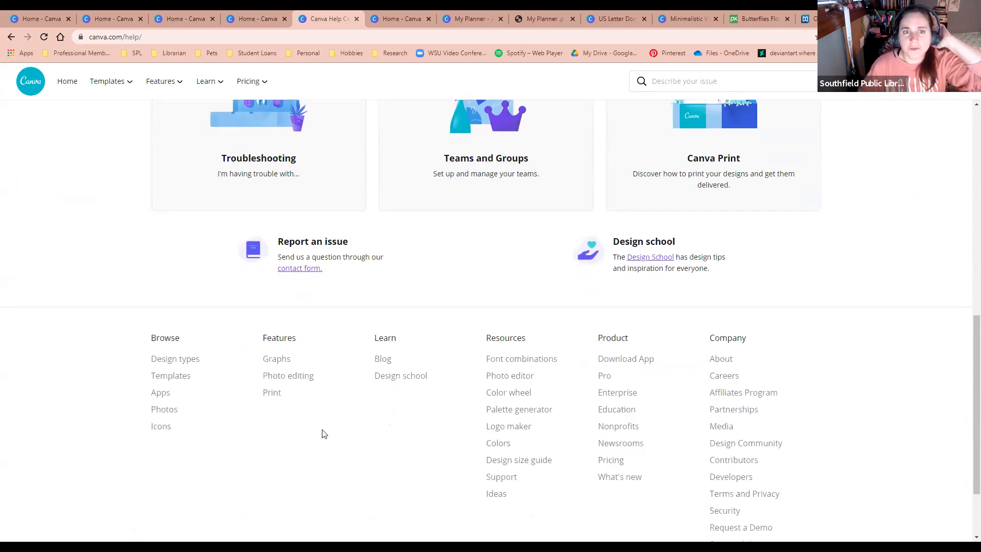
{"action": "scroll", "coordinate": [324, 431], "scroll_direction": "up", "scroll_amount": 2}
{"action": "scroll", "coordinate": [329, 420], "scroll_direction": "up", "scroll_amount": 4}
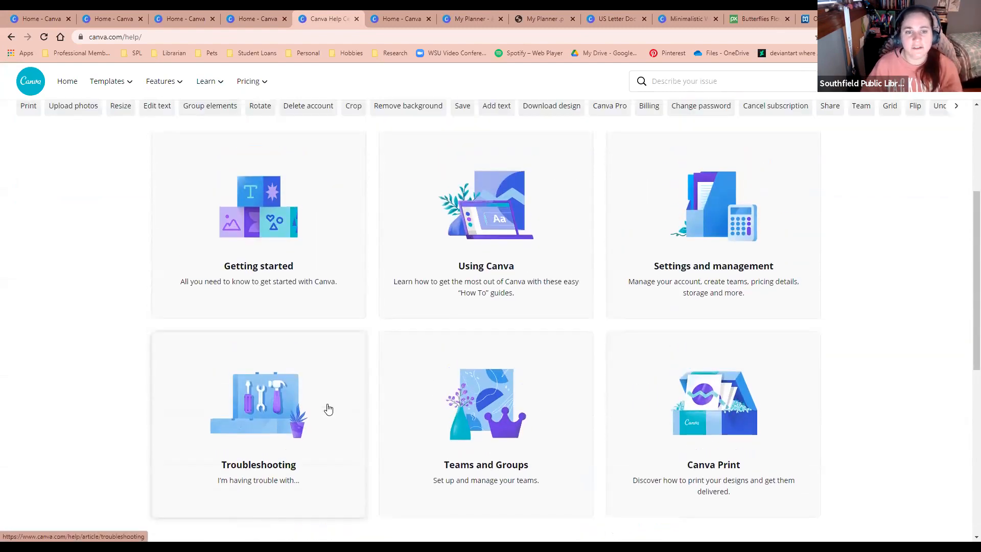
- Open the Using Canva help topic and look through its list of how-to guides
{"action": "left_click", "coordinate": [437, 298]}
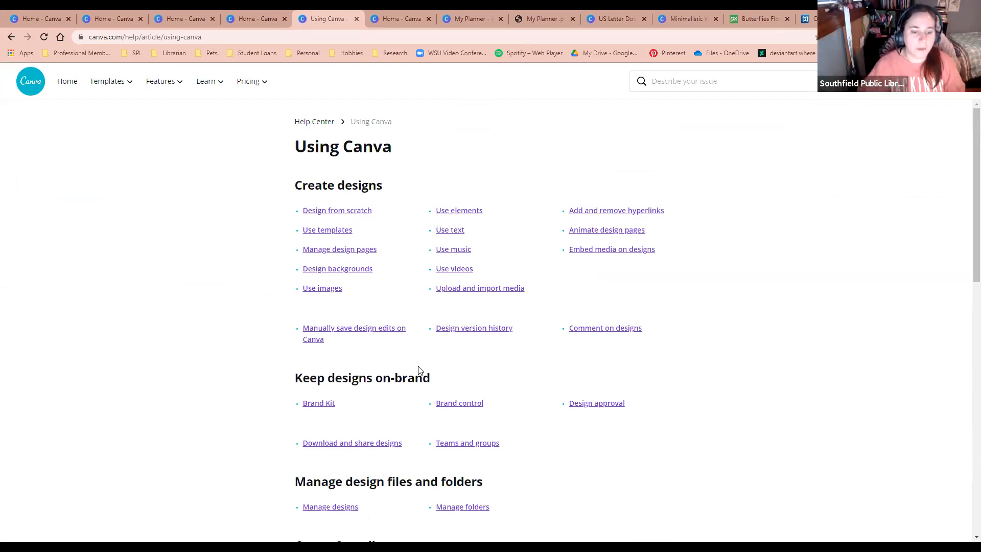
{"action": "scroll", "coordinate": [418, 370], "scroll_direction": "down", "scroll_amount": 6}
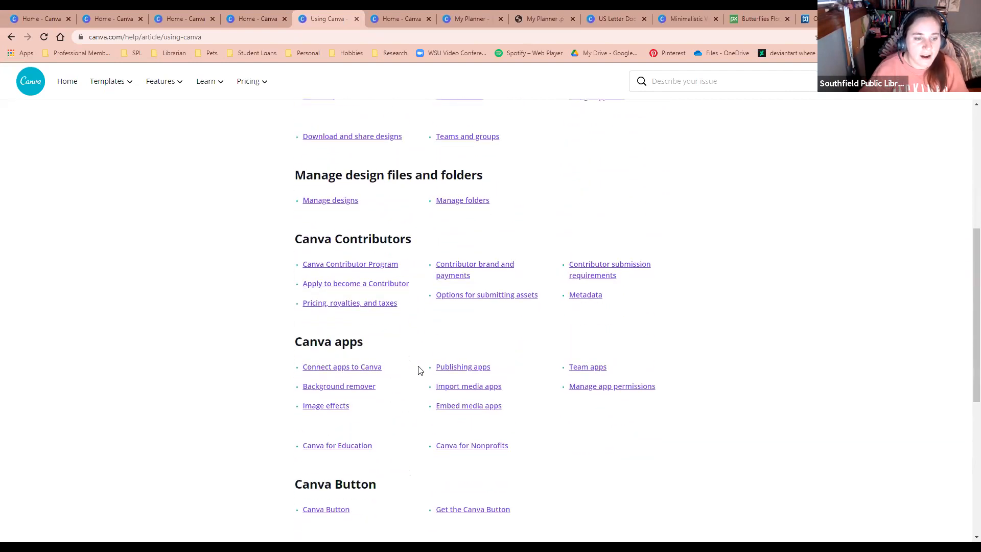
{"action": "scroll", "coordinate": [418, 370], "scroll_direction": "down", "scroll_amount": 3}
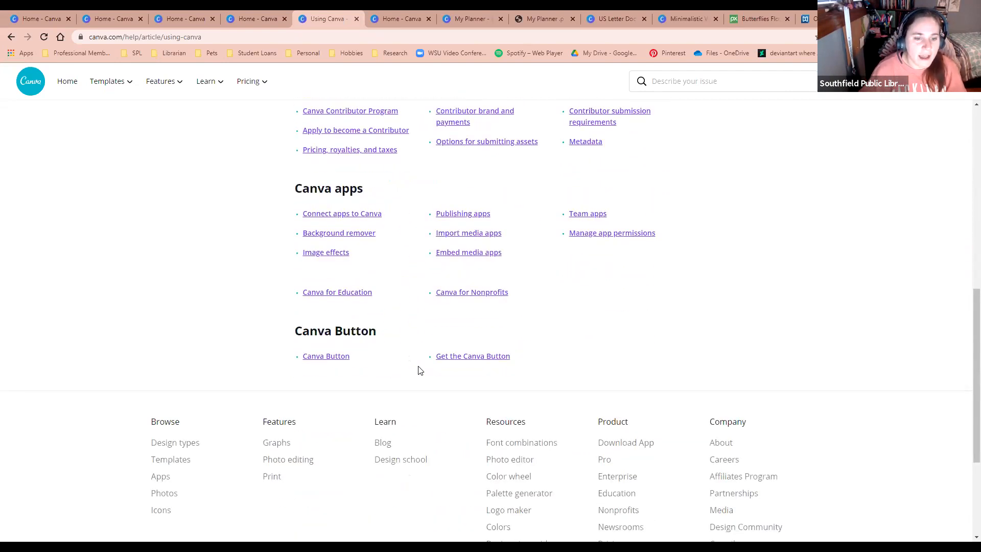
- Open Design School from the Using Canva help page and look over its courses and tutorials
{"action": "scroll", "coordinate": [418, 370], "scroll_direction": "down", "scroll_amount": 1}
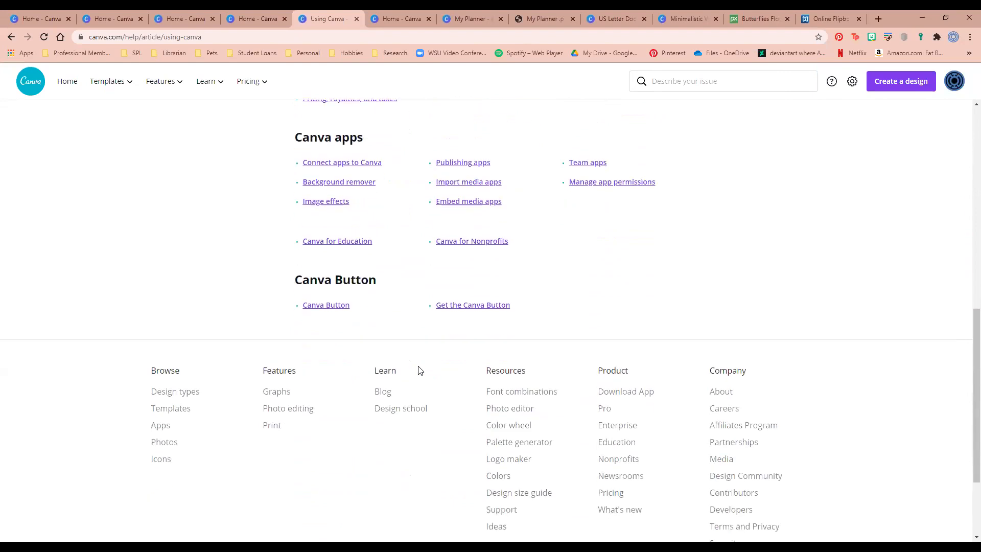
{"action": "scroll", "coordinate": [418, 370], "scroll_direction": "up", "scroll_amount": 10}
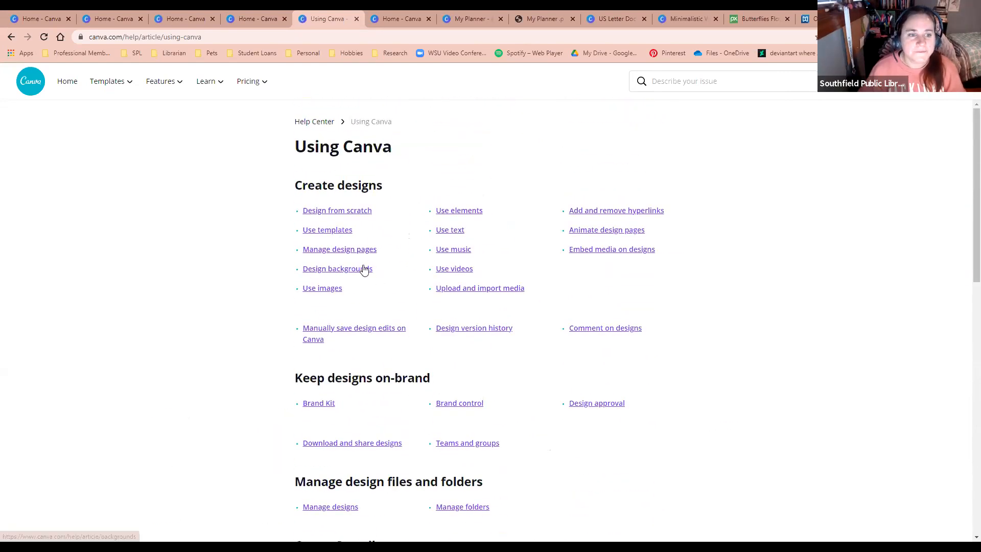
{"action": "scroll", "coordinate": [476, 436], "scroll_direction": "down", "scroll_amount": 10}
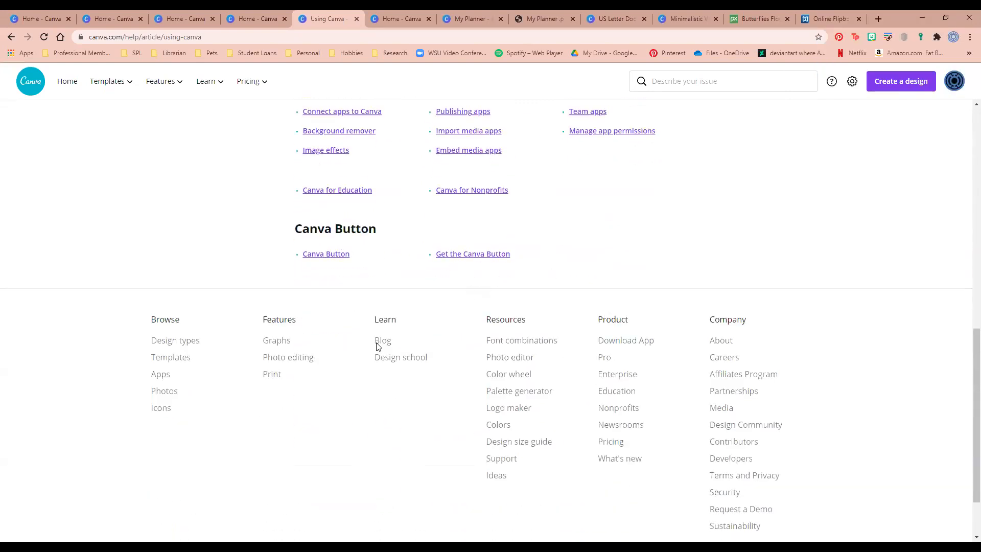
{"action": "left_click", "coordinate": [391, 363]}
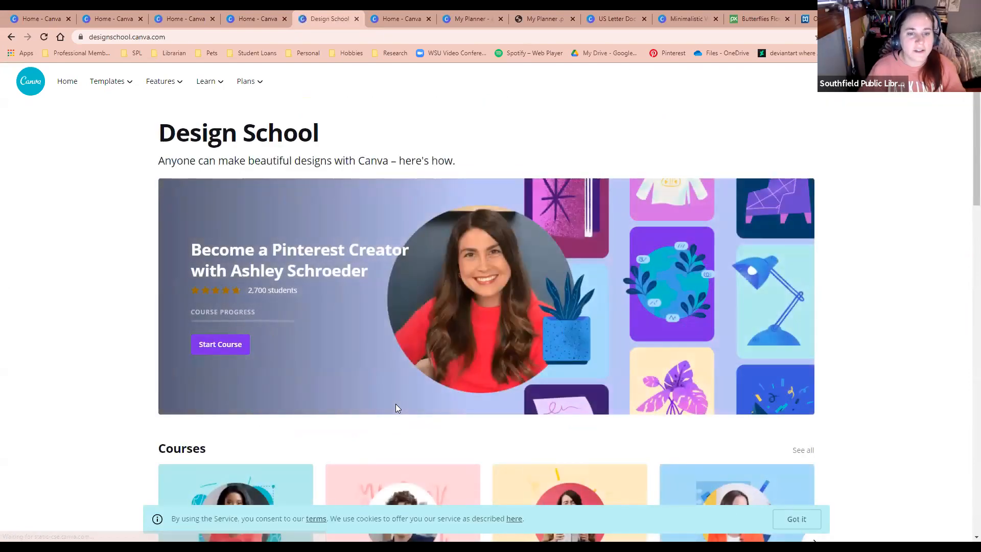
{"action": "scroll", "coordinate": [396, 403], "scroll_direction": "down", "scroll_amount": 3}
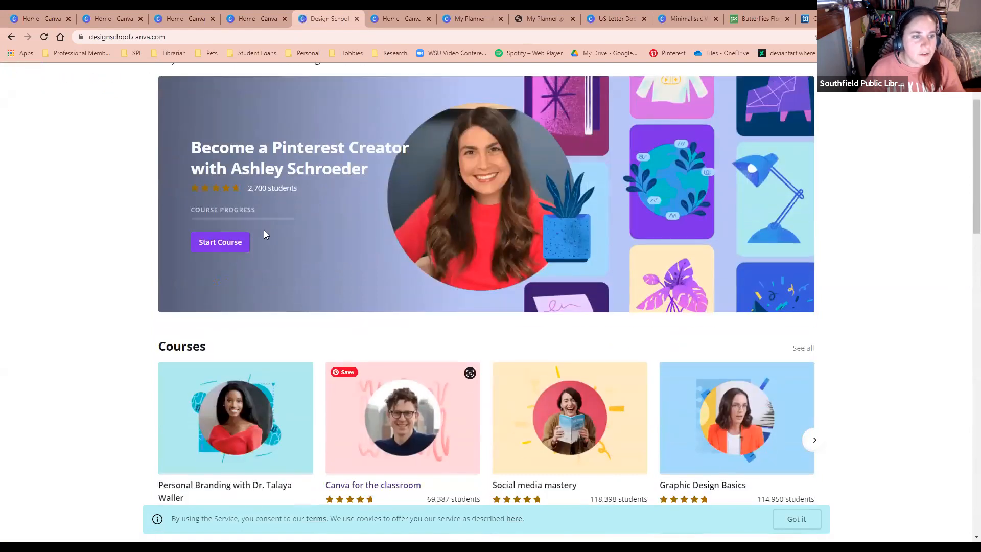
{"action": "scroll", "coordinate": [345, 269], "scroll_direction": "down", "scroll_amount": 4}
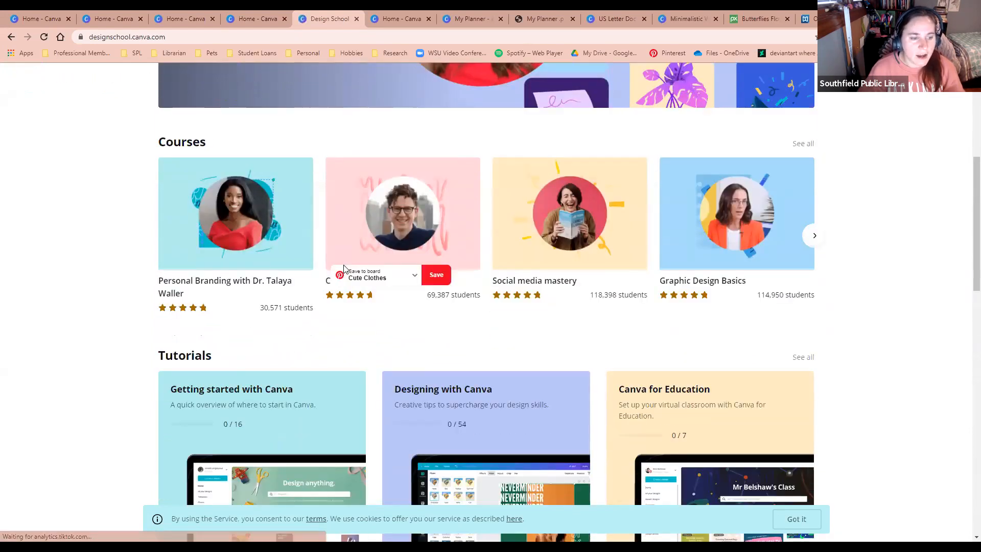
{"action": "scroll", "coordinate": [445, 403], "scroll_direction": "up", "scroll_amount": 4}
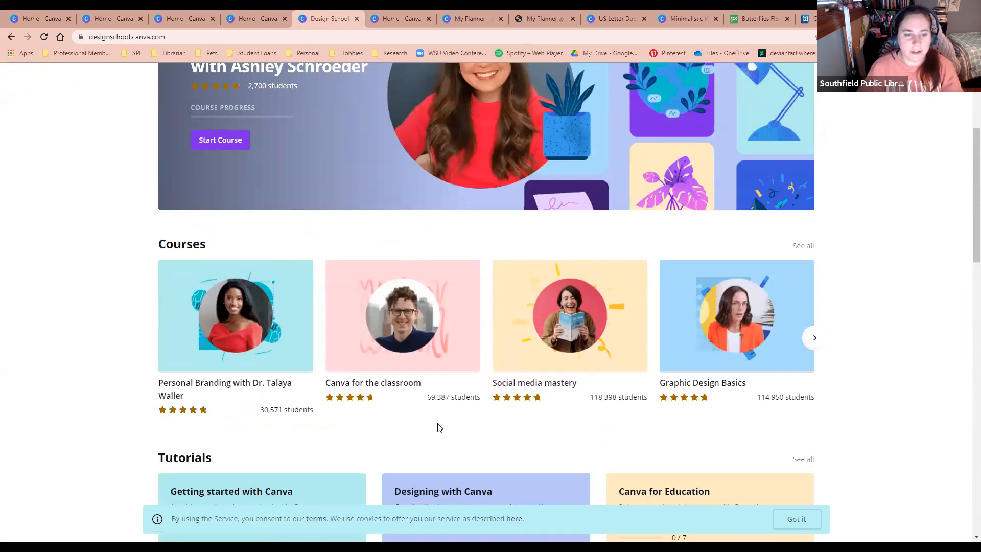
{"action": "scroll", "coordinate": [438, 426], "scroll_direction": "down", "scroll_amount": 2}
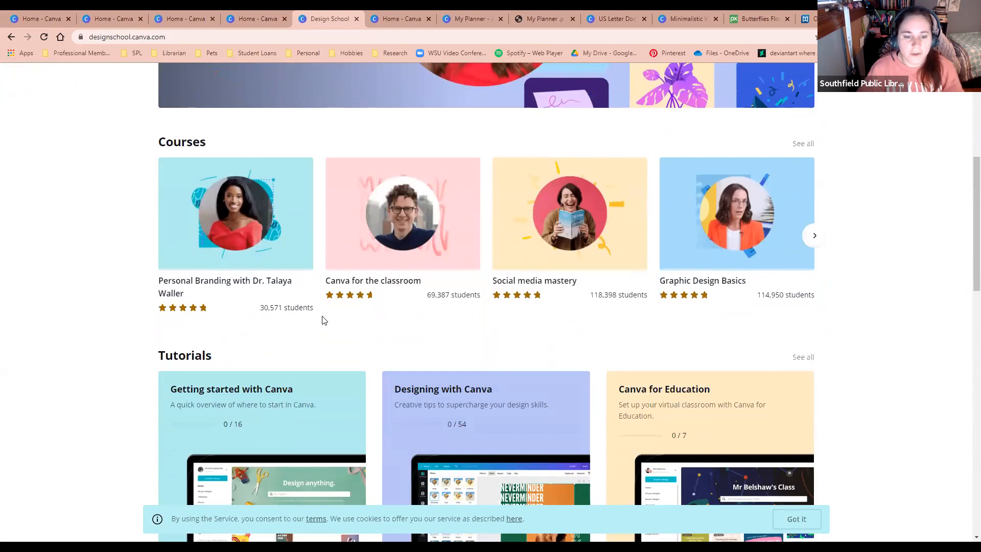
{"action": "scroll", "coordinate": [322, 320], "scroll_direction": "down", "scroll_amount": 4}
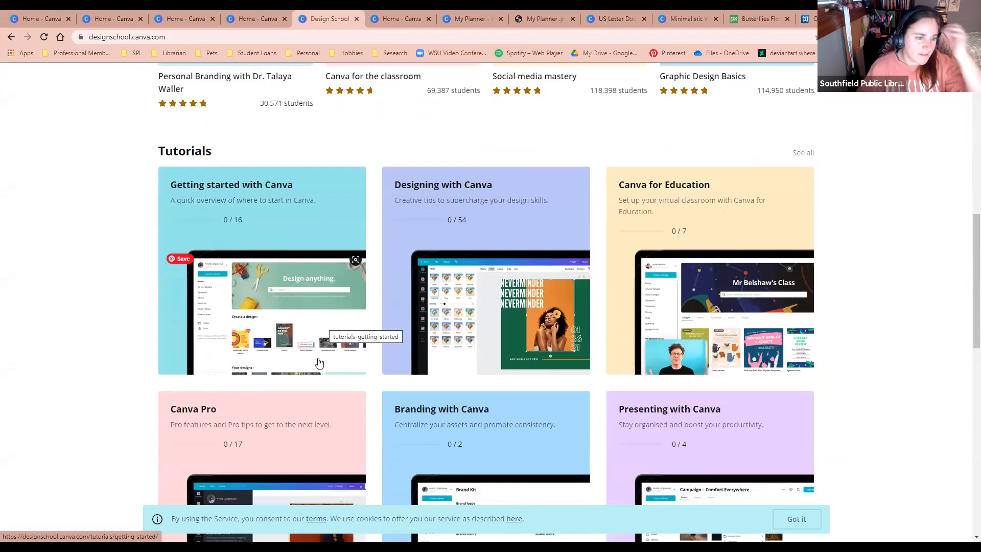
- Open the Getting started with Canva tutorials and look through the video lessons
{"action": "left_click", "coordinate": [280, 309]}
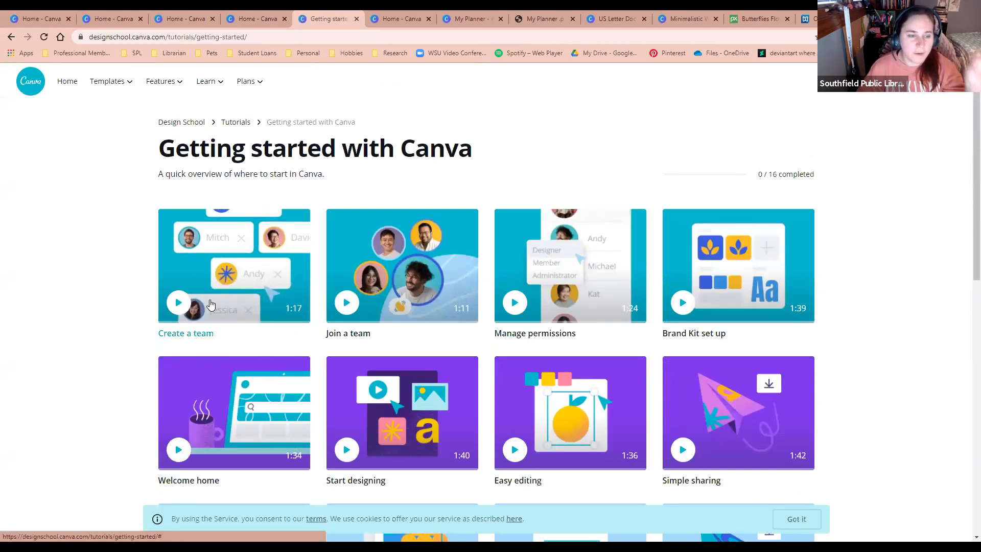
{"action": "scroll", "coordinate": [210, 304], "scroll_direction": "down", "scroll_amount": 2}
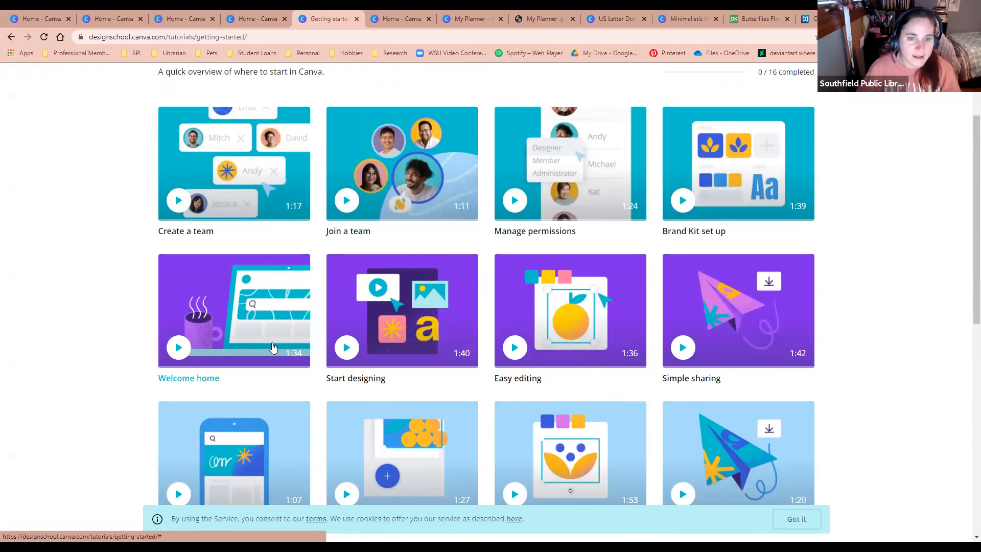
{"action": "scroll", "coordinate": [322, 362], "scroll_direction": "down", "scroll_amount": 6}
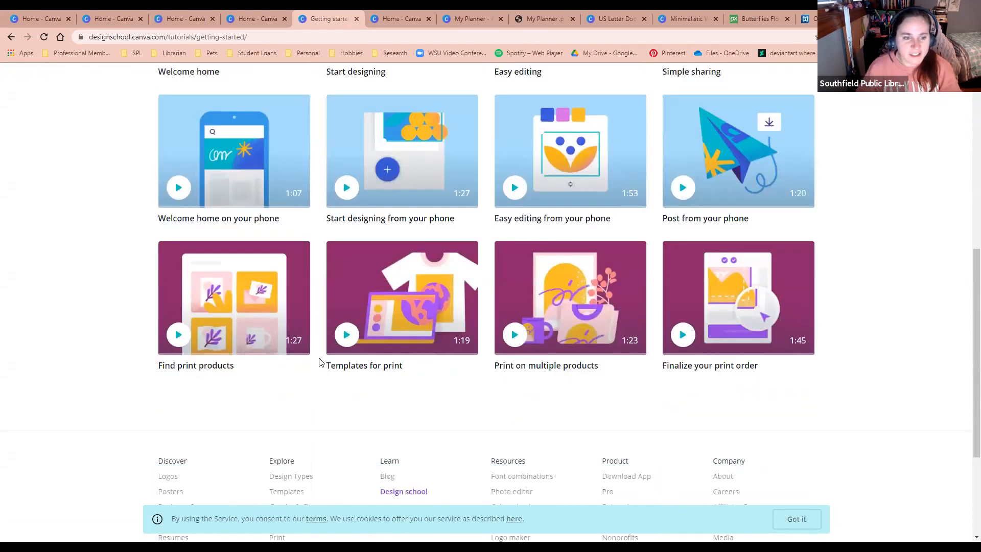
{"action": "scroll", "coordinate": [321, 361], "scroll_direction": "up", "scroll_amount": 6}
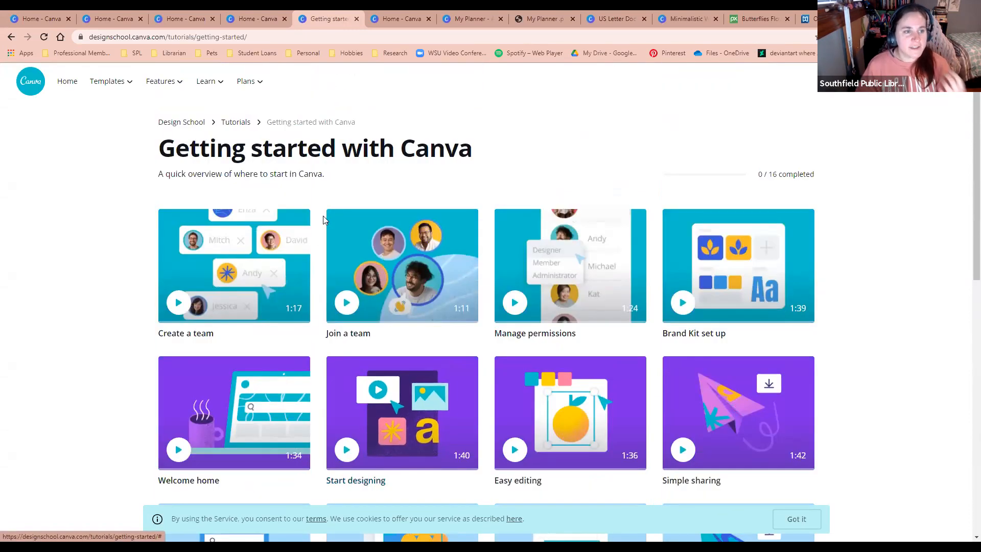
- Go back to the open Canva home page, search the templates for "comic" and look through the designs
{"action": "left_click", "coordinate": [258, 19]}
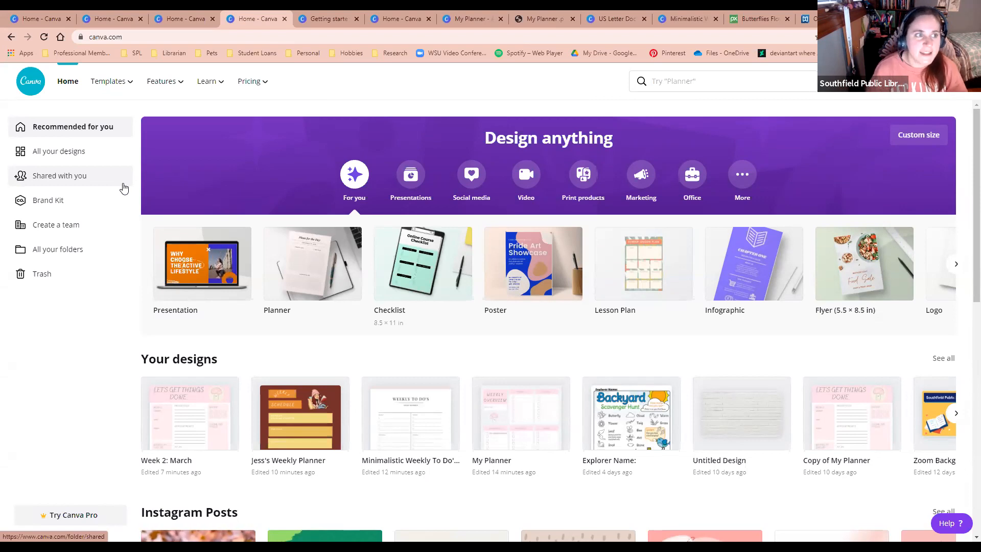
{"action": "left_click", "coordinate": [678, 84]}
{"action": "type", "text": "comic"}
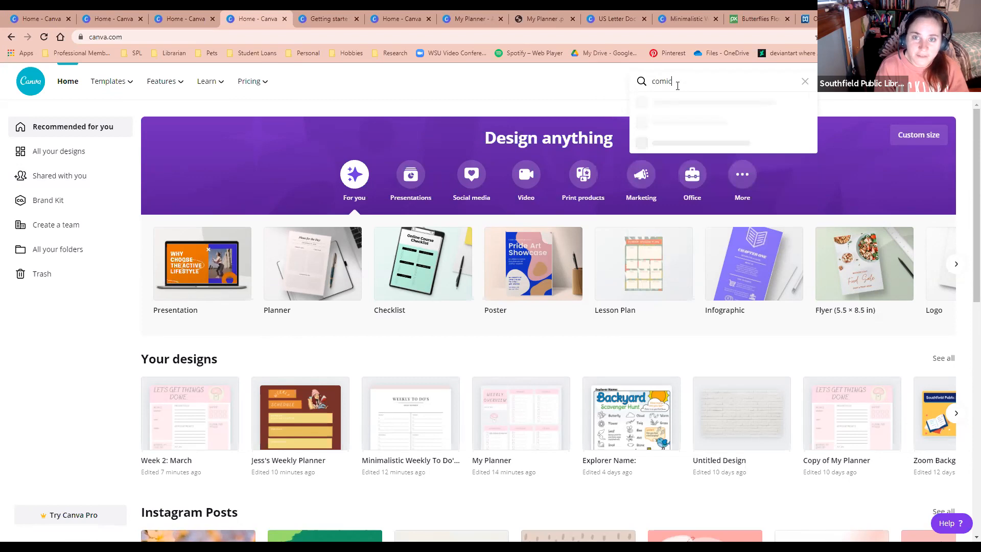
{"action": "key", "text": "Return"}
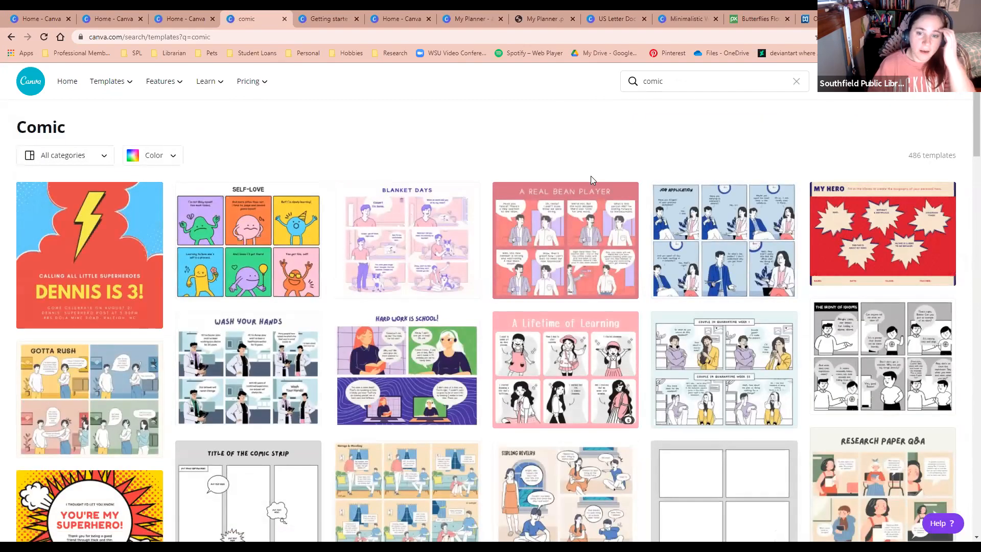
{"action": "scroll", "coordinate": [590, 175], "scroll_direction": "down", "scroll_amount": 3}
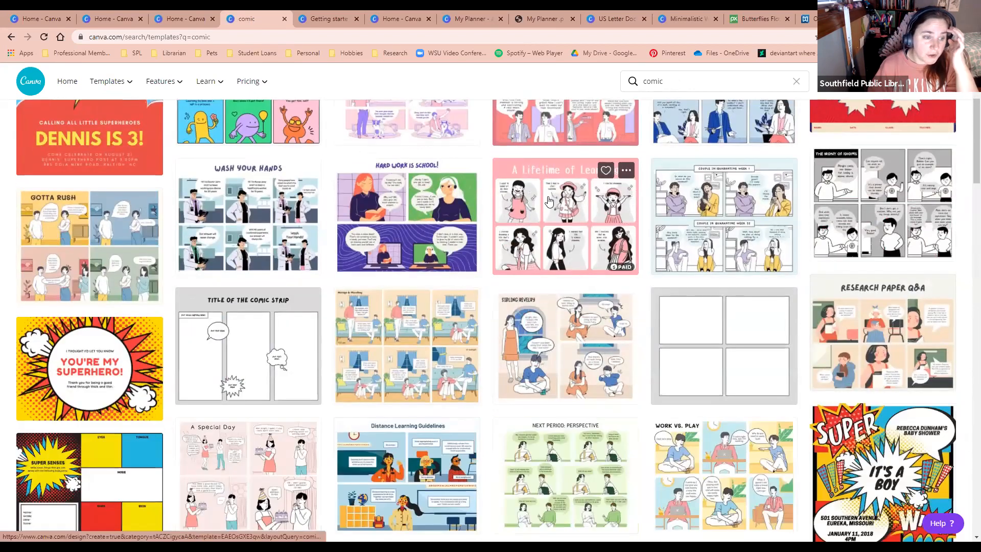
{"action": "scroll", "coordinate": [549, 202], "scroll_direction": "down", "scroll_amount": 6}
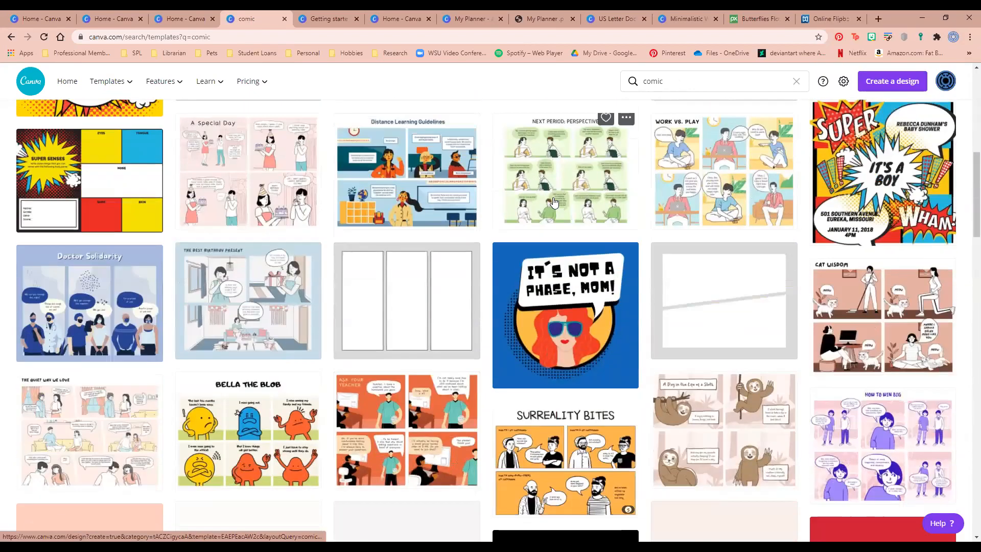
{"action": "scroll", "coordinate": [553, 203], "scroll_direction": "down", "scroll_amount": 7}
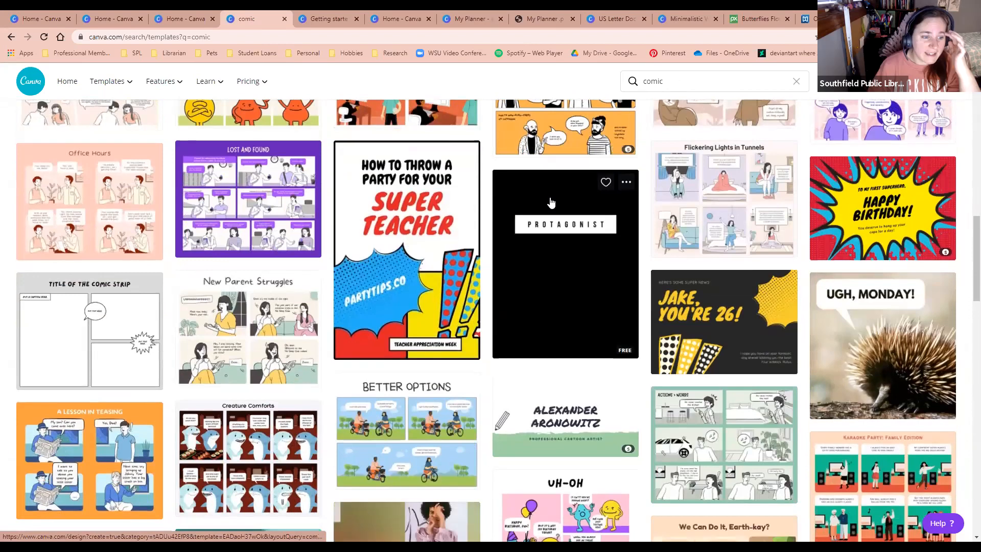
{"action": "scroll", "coordinate": [550, 203], "scroll_direction": "down", "scroll_amount": 5}
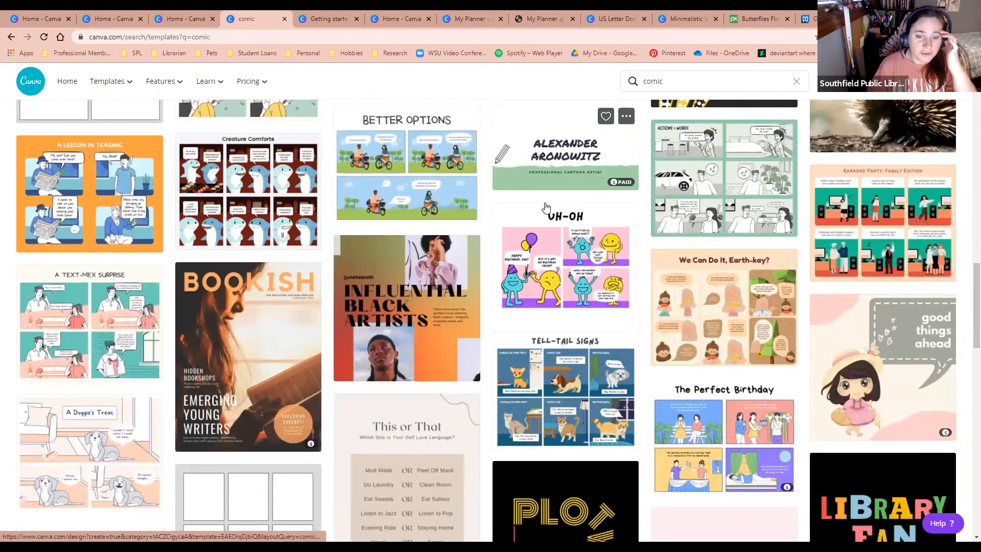
{"action": "scroll", "coordinate": [545, 207], "scroll_direction": "down", "scroll_amount": 1}
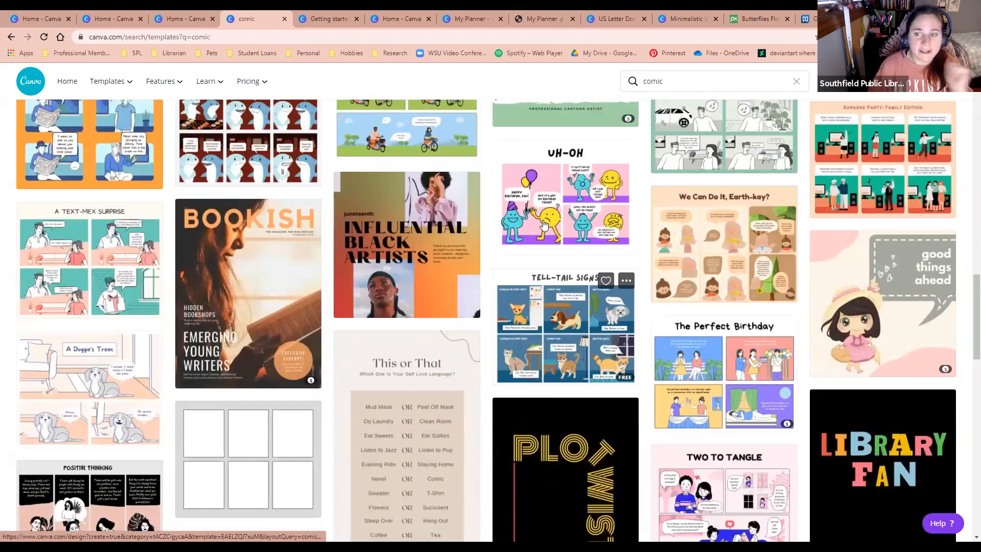
{"action": "scroll", "coordinate": [544, 225], "scroll_direction": "up", "scroll_amount": 15}
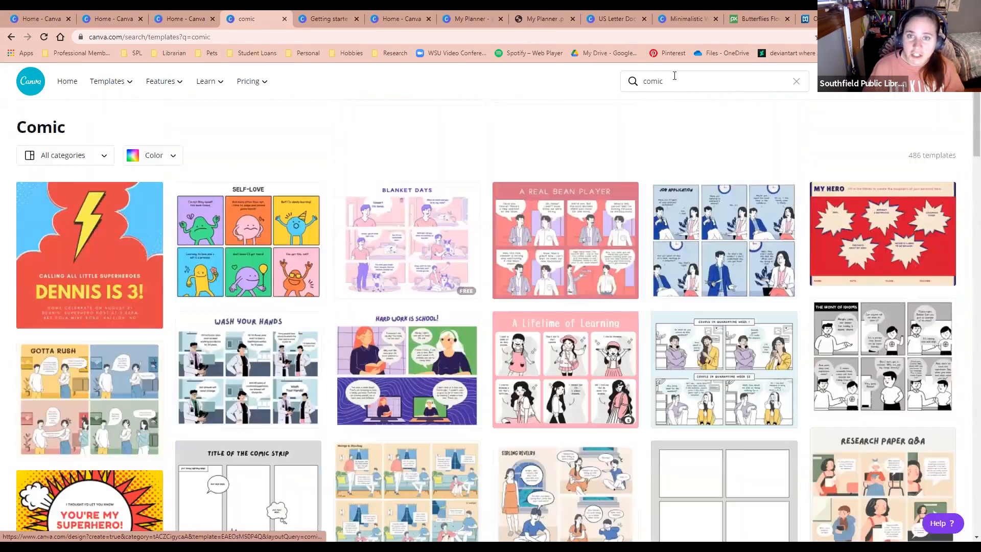
{"action": "left_click", "coordinate": [674, 76]}
{"action": "key", "text": "BackSpace"}
{"action": "key", "text": "BackSpace"}
{"action": "key", "text": "BackSpace"}
{"action": "key", "text": "BackSpace"}
{"action": "key", "text": "BackSpace"}
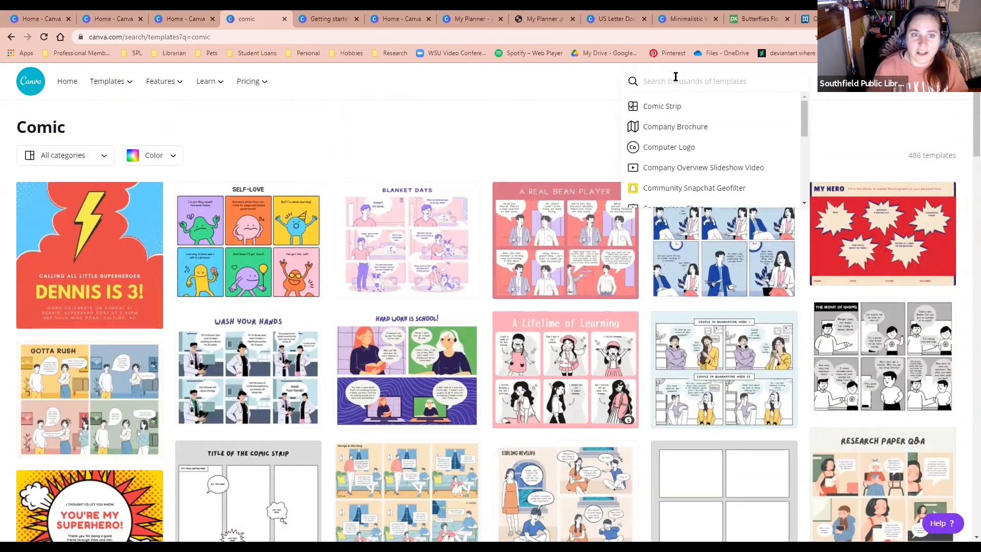
{"action": "type", "text": "wor"}
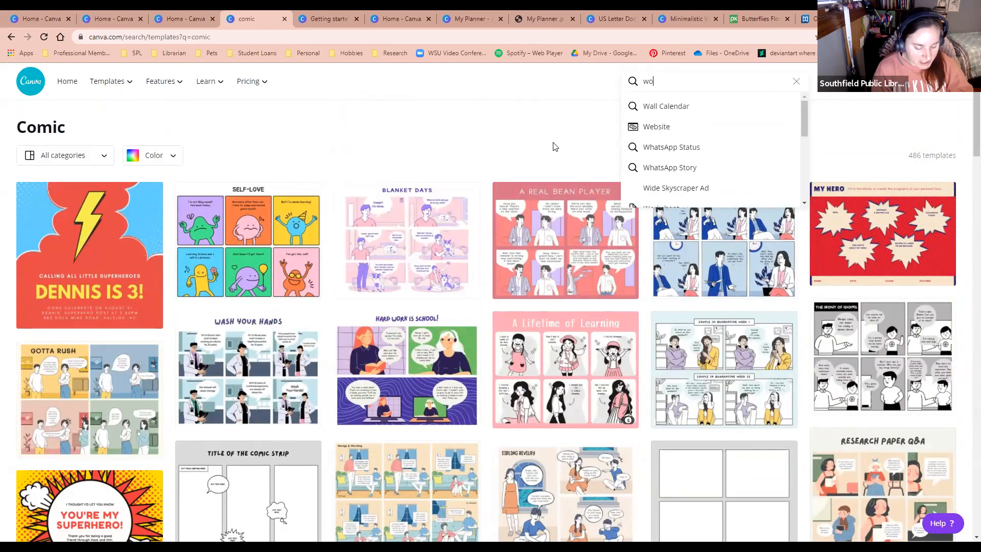
{"action": "key", "text": "BackSpace"}
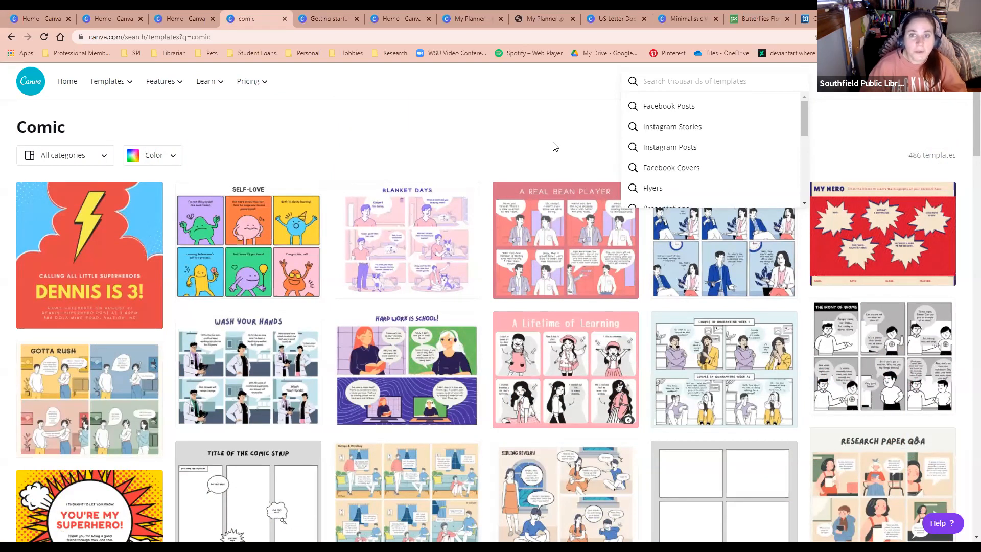
- Return to the Canva home page and look over the recent designs and template suggestions
{"action": "left_click", "coordinate": [61, 83]}
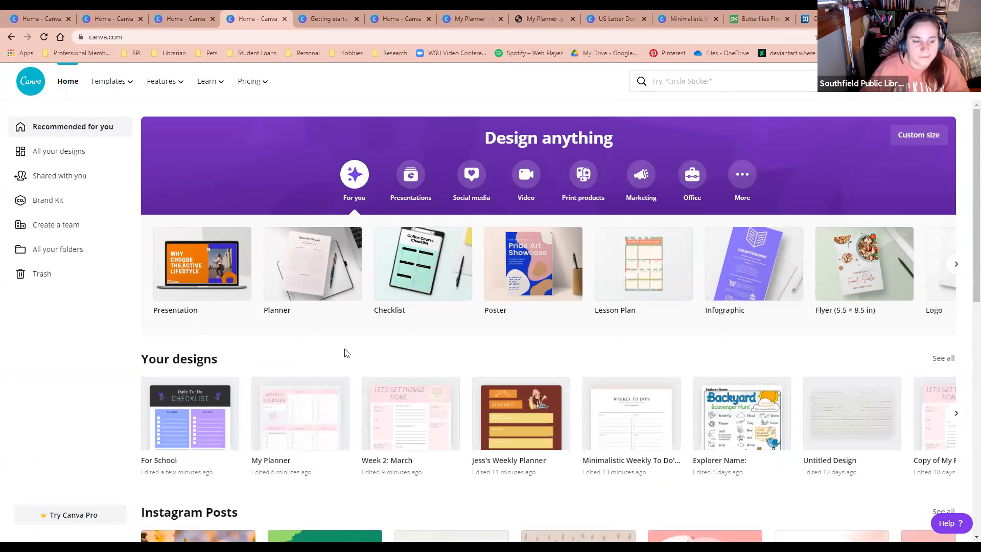
{"action": "scroll", "coordinate": [344, 351], "scroll_direction": "down", "scroll_amount": 1}
{"action": "scroll", "coordinate": [345, 353], "scroll_direction": "down", "scroll_amount": 1}
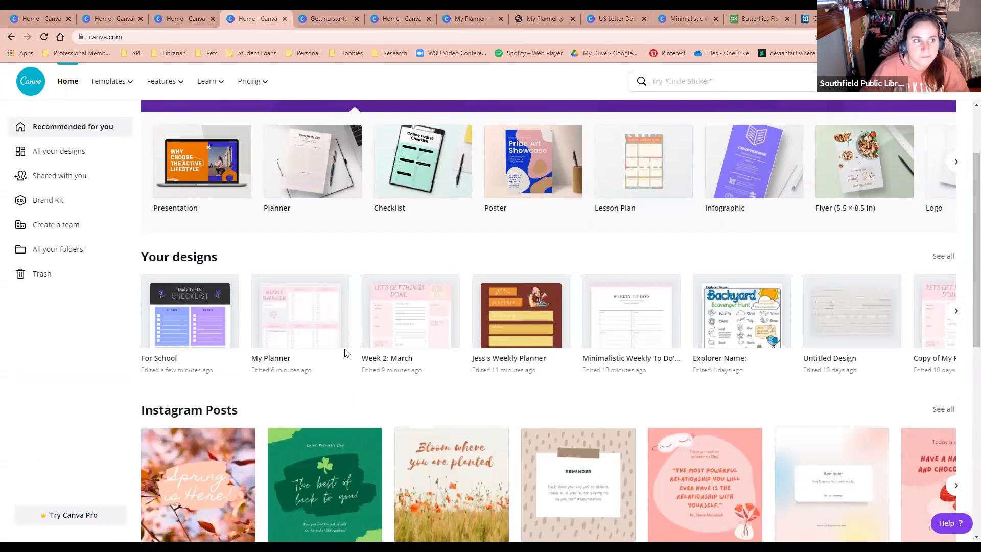